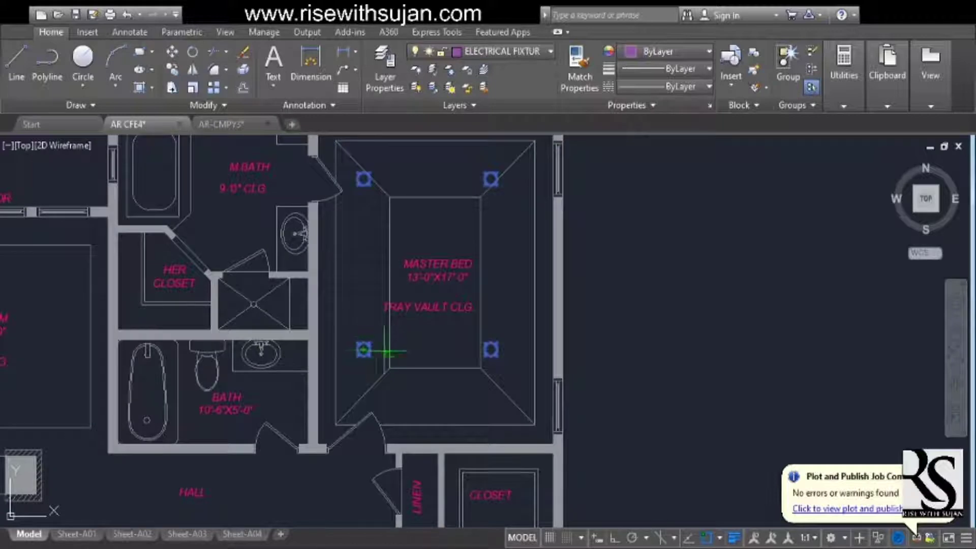
# Move the master bedroom's light array from its own midpoint to the centre of the tray ceiling.
pyautogui.scroll(-3, 386, 362)
pyautogui.scroll(3, 399, 360)
pyautogui.scroll(2, 349, 360)
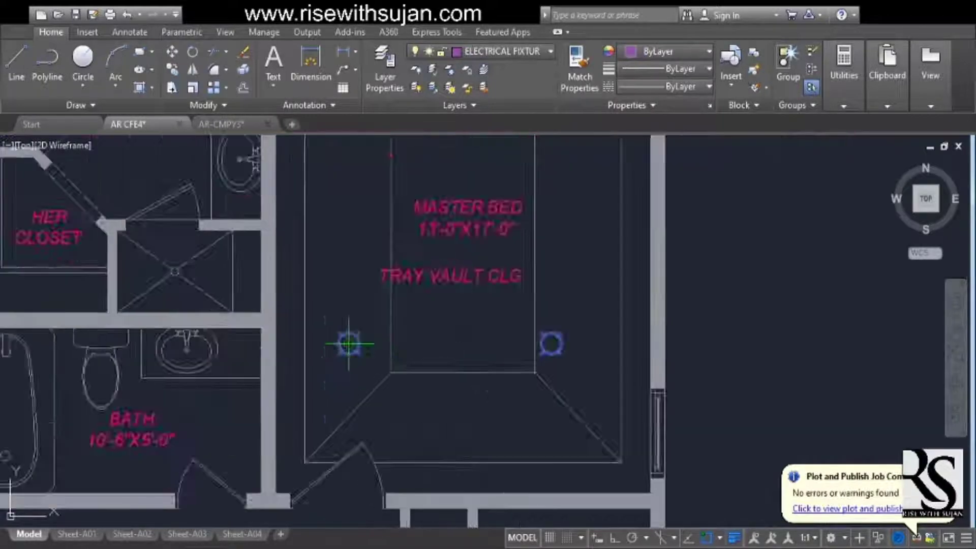
pyautogui.click(348, 344)
pyautogui.scroll(-5, 349, 344)
pyautogui.scroll(5, 402, 274)
pyautogui.click(402, 278)
pyautogui.scroll(-2, 401, 280)
pyautogui.scroll(-2, 382, 226)
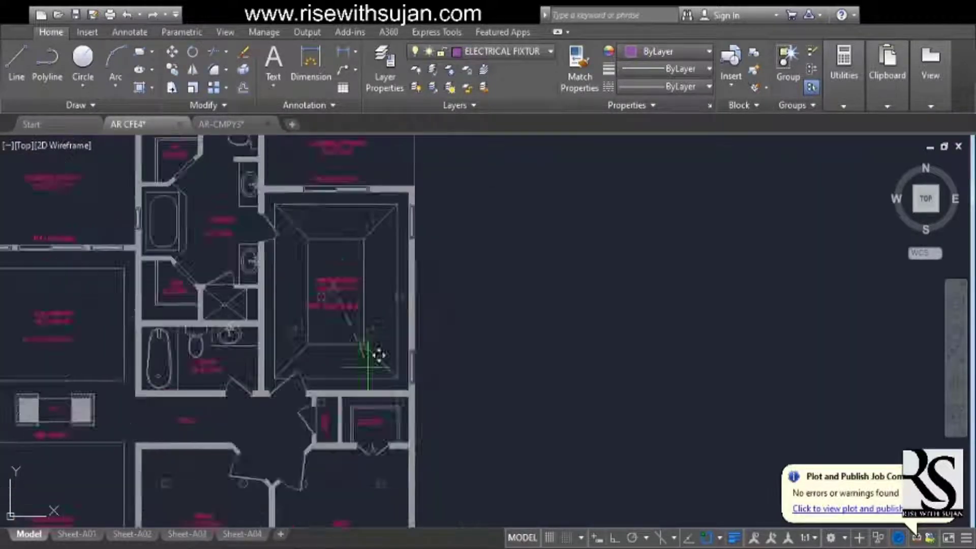
pyautogui.click(366, 350)
# Copy the master bedroom's light array into the family room.
pyautogui.scroll(-2, 418, 386)
pyautogui.scroll(2, 390, 353)
pyautogui.scroll(-2, 391, 353)
pyautogui.scroll(2, 410, 407)
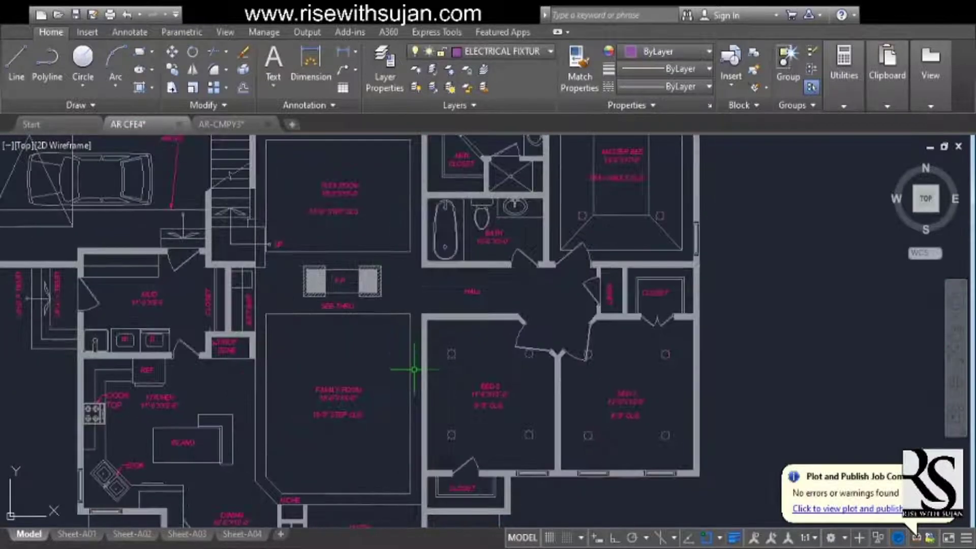
pyautogui.scroll(-2, 413, 368)
pyautogui.scroll(2, 483, 325)
pyautogui.scroll(3, 496, 310)
pyautogui.click(516, 329)
pyautogui.scroll(-4, 568, 307)
pyautogui.scroll(2, 474, 304)
pyautogui.scroll(2, 479, 297)
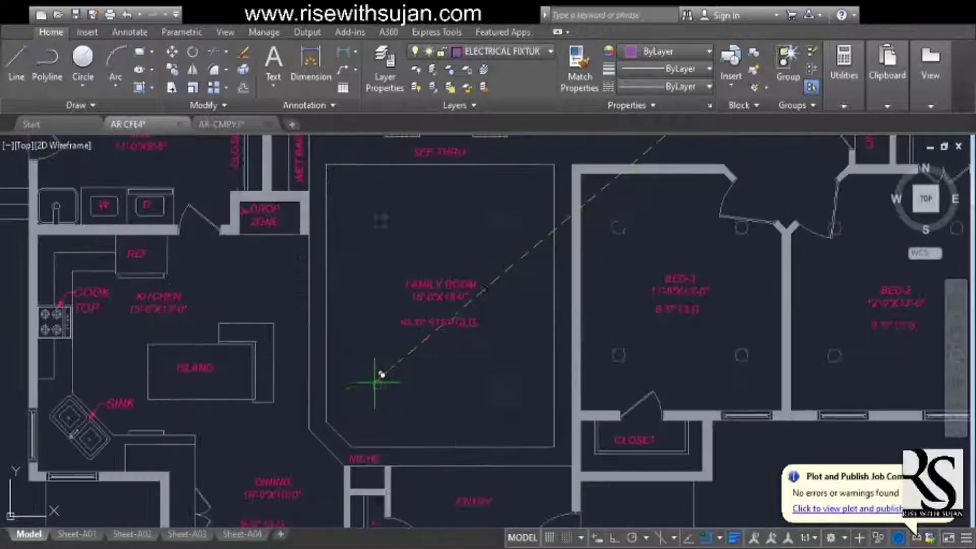
pyautogui.moveTo(431, 405); pyautogui.dragTo(358, 375, button='middle')
pyautogui.scroll(-2, 373, 371)
pyautogui.scroll(2, 359, 374)
pyautogui.click(348, 379)
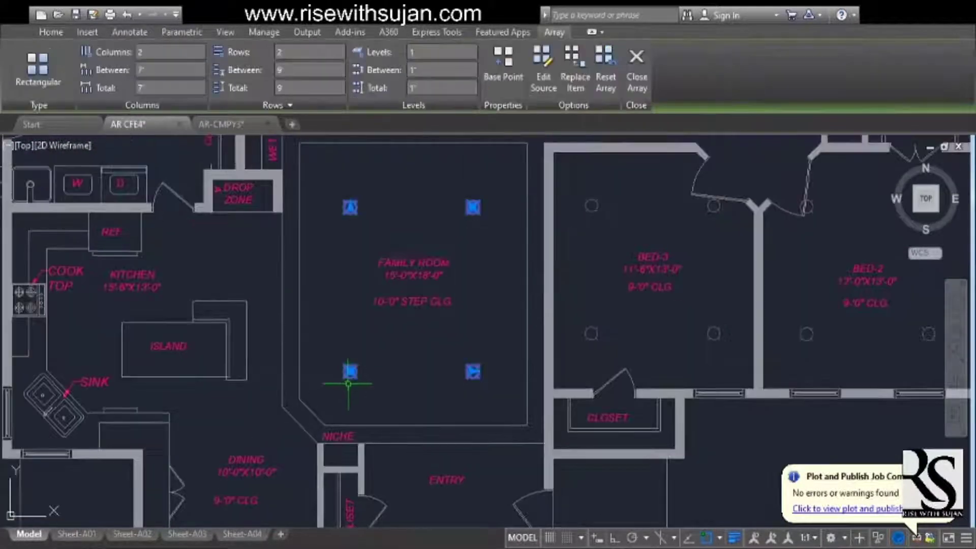
pyautogui.press('Escape')
# Centre the copied light array within the family room's step ceiling outline.
pyautogui.scroll(1, 475, 362)
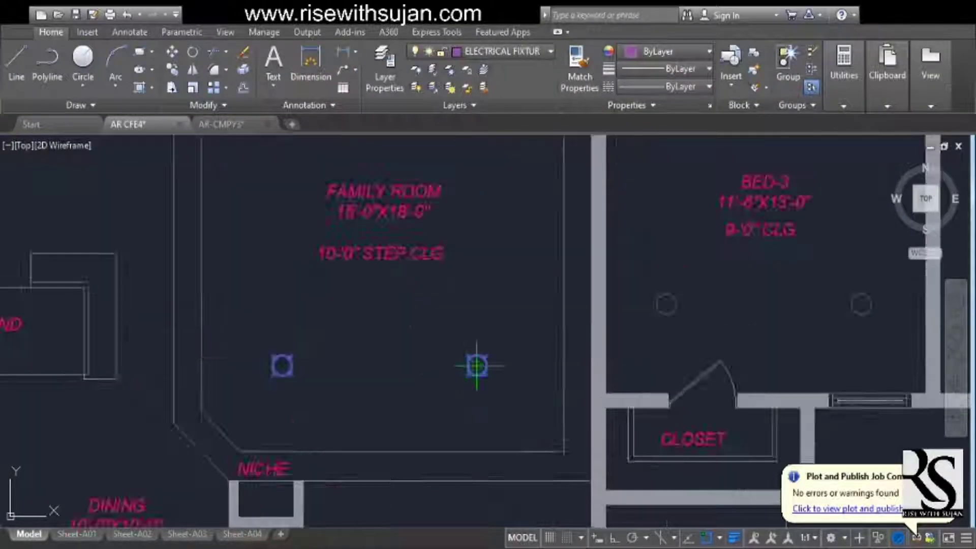
pyautogui.scroll(-3, 445, 256)
pyautogui.click(336, 220)
pyautogui.scroll(2, 453, 362)
pyautogui.click(487, 419)
# Copy the family room's light array straight up into the flex room with ortho on.
pyautogui.scroll(-2, 386, 330)
pyautogui.moveTo(369, 262); pyautogui.dragTo(371, 436, button='middle')
pyautogui.click(409, 330)
pyautogui.press('F8')
pyautogui.scroll(2, 387, 256)
pyautogui.scroll(-2, 385, 258)
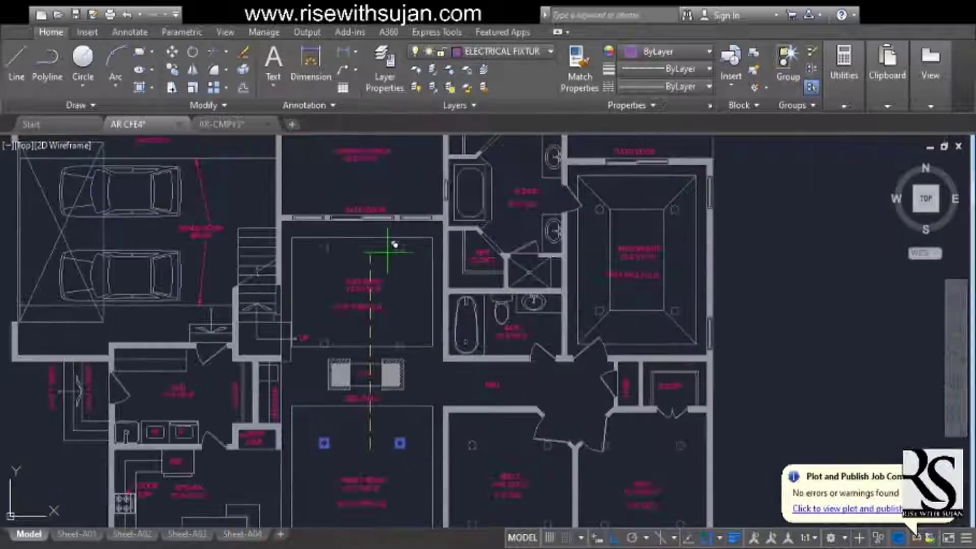
pyautogui.click(388, 253)
pyautogui.press('Escape')
# Reduce the row spacing of the flex room's light array to match its column spacing.
pyautogui.scroll(2, 329, 360)
pyautogui.click(322, 324)
pyautogui.scroll(-2, 327, 316)
pyautogui.press('Escape')
# Move the flex room's light array from its midpoint to the midpoint between two opposite corners of the step ceiling.
pyautogui.moveTo(315, 193); pyautogui.dragTo(295, 239, button='middle')
pyautogui.click(338, 244)
pyautogui.scroll(2, 327, 292)
pyautogui.click(299, 201)
pyautogui.click(491, 401)
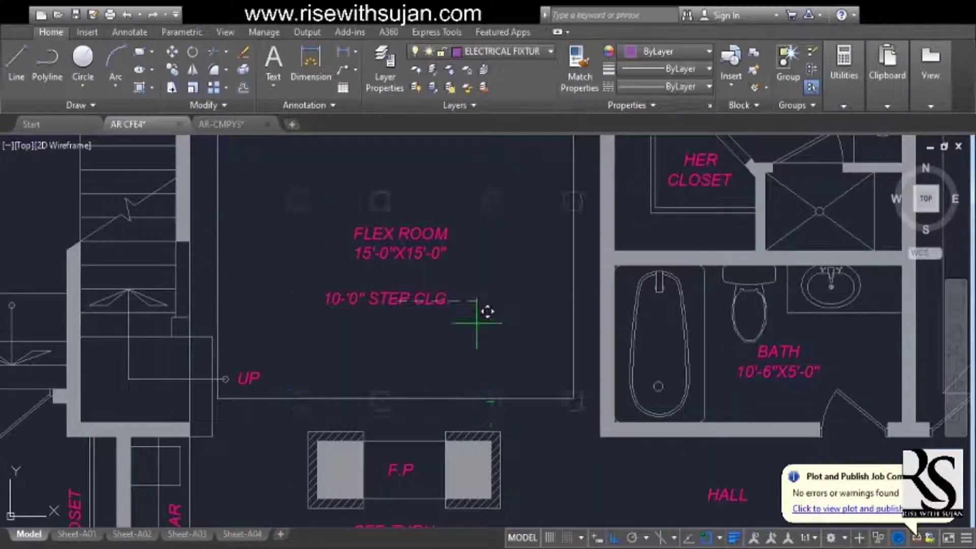
pyautogui.moveTo(392, 267); pyautogui.dragTo(400, 332, button='middle')
pyautogui.keyDown('shift'); pyautogui.rightClick(409, 322); pyautogui.keyUp('shift')
pyautogui.click(462, 219)
pyautogui.click(225, 188)
pyautogui.click(565, 444)
pyautogui.scroll(-4, 565, 444)
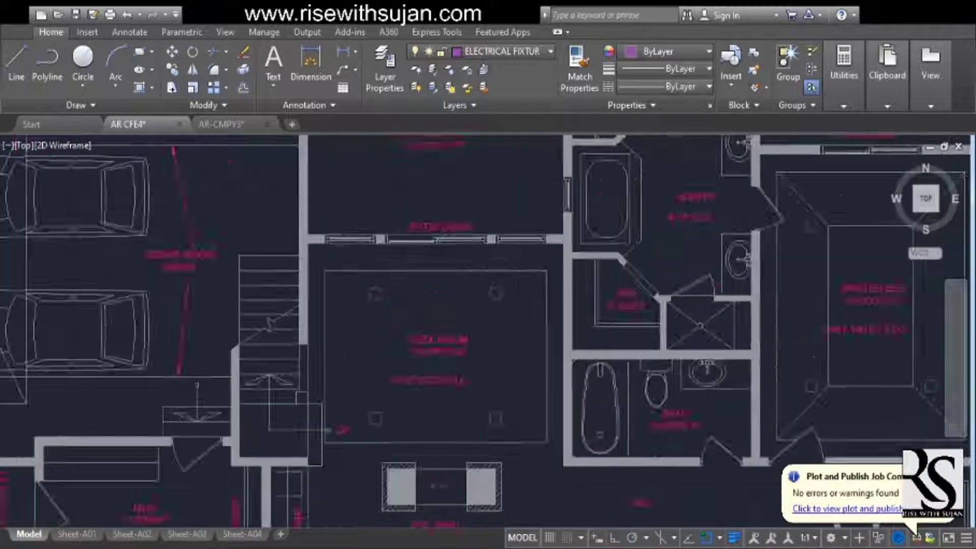
# Copy the flex room's light array into the garage.
pyautogui.moveTo(498, 220); pyautogui.dragTo(532, 311, button='middle')
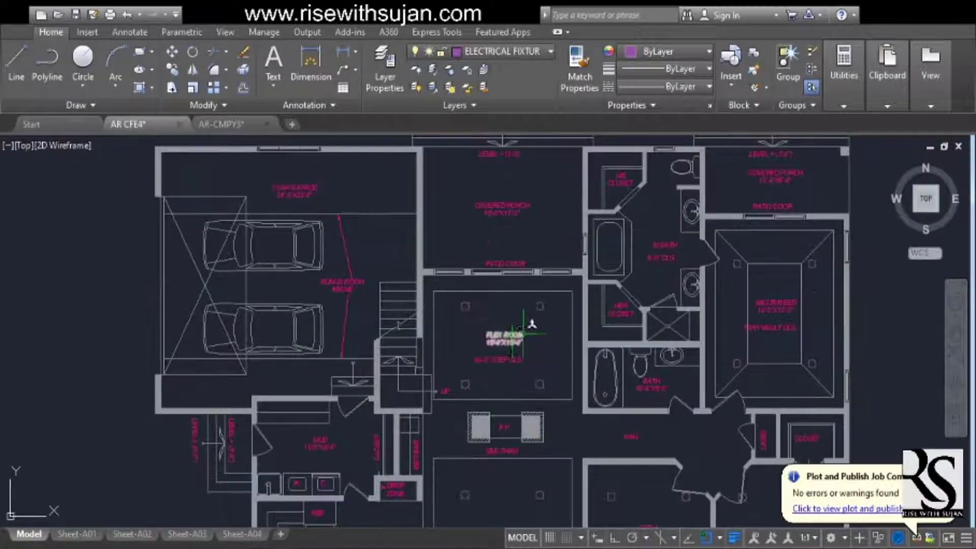
pyautogui.click(538, 308)
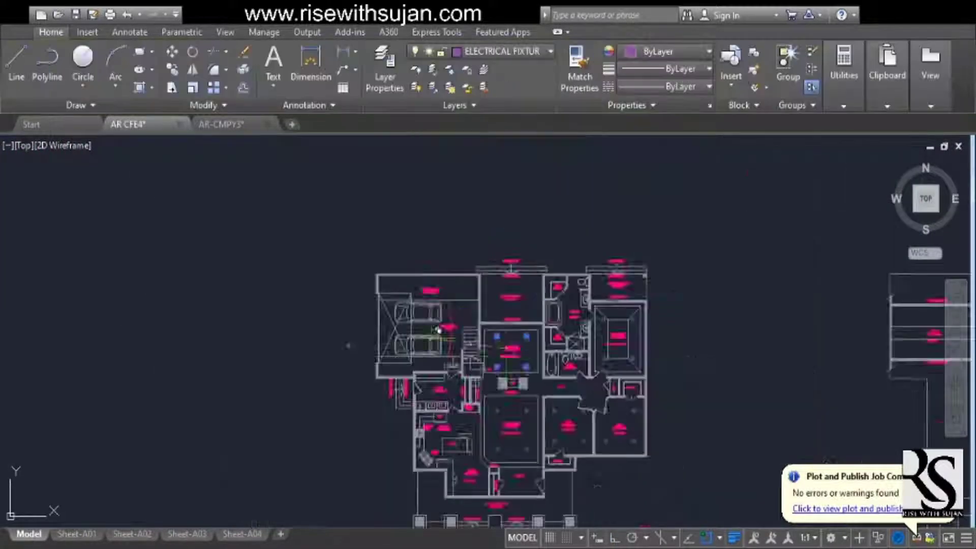
pyautogui.click(410, 332)
# Set both the column and row spacing of the garage light array to 12'.
pyautogui.scroll(-1, 370, 338)
pyautogui.click(371, 337)
pyautogui.click(152, 71)
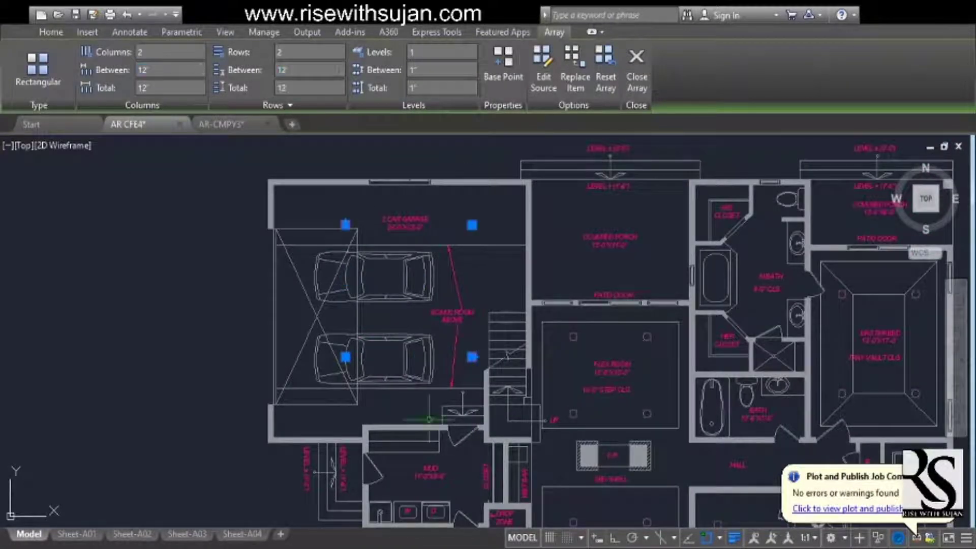
pyautogui.press('Escape')
# Move the garage light array to the centre of the garage, using the midpoint between the room's opposite corners.
pyautogui.moveTo(410, 326); pyautogui.dragTo(385, 330, button='middle')
pyautogui.scroll(2, 306, 234)
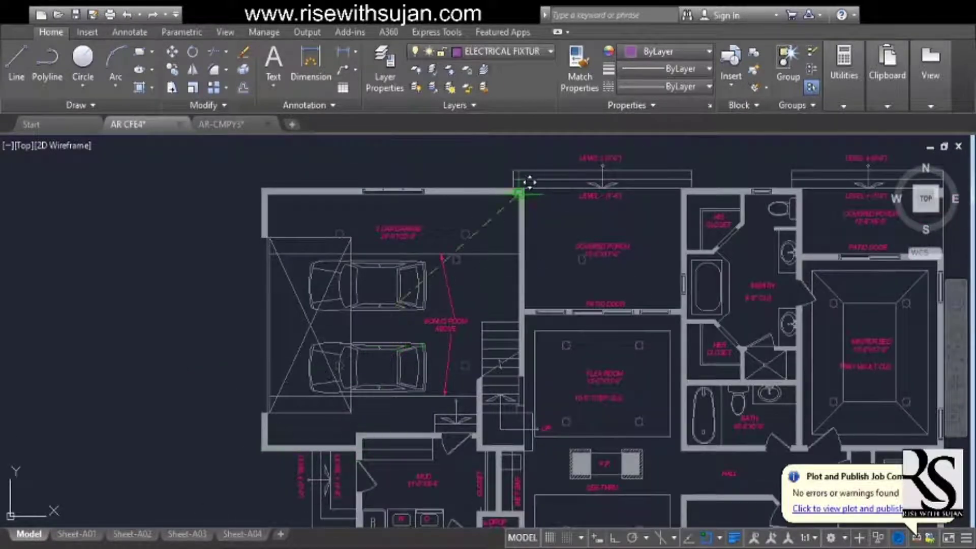
pyautogui.moveTo(647, 435); pyautogui.dragTo(384, 381, button='middle')
pyautogui.moveTo(278, 498); pyautogui.dragTo(337, 388, button='middle')
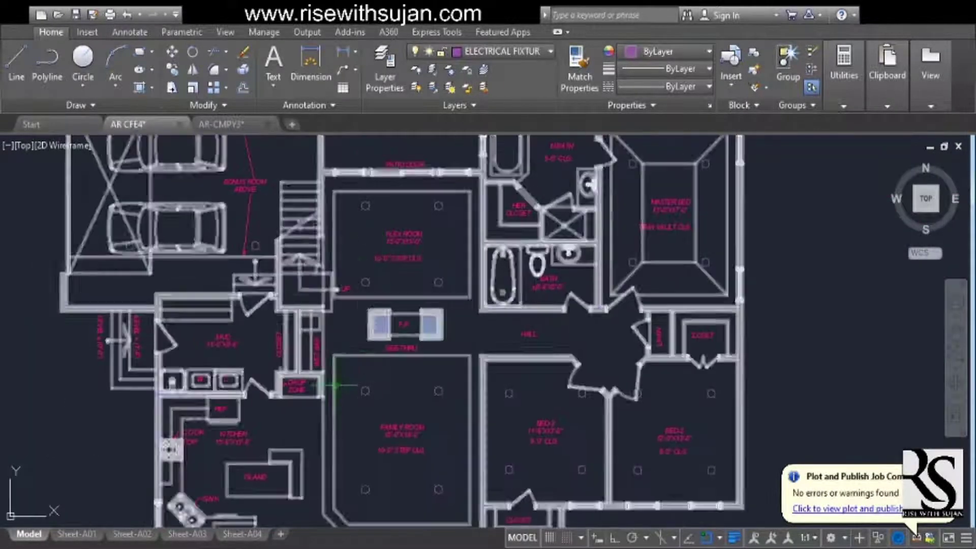
# Copy the garage light array into the mud room and set the copy to one row with 7' column spacing.
pyautogui.moveTo(244, 321); pyautogui.dragTo(333, 367, button='middle')
pyautogui.scroll(-6, 569, 254)
pyautogui.moveTo(569, 255); pyautogui.dragTo(539, 231, button='middle')
pyautogui.scroll(6, 468, 246)
pyautogui.click(401, 262)
pyautogui.click(525, 263)
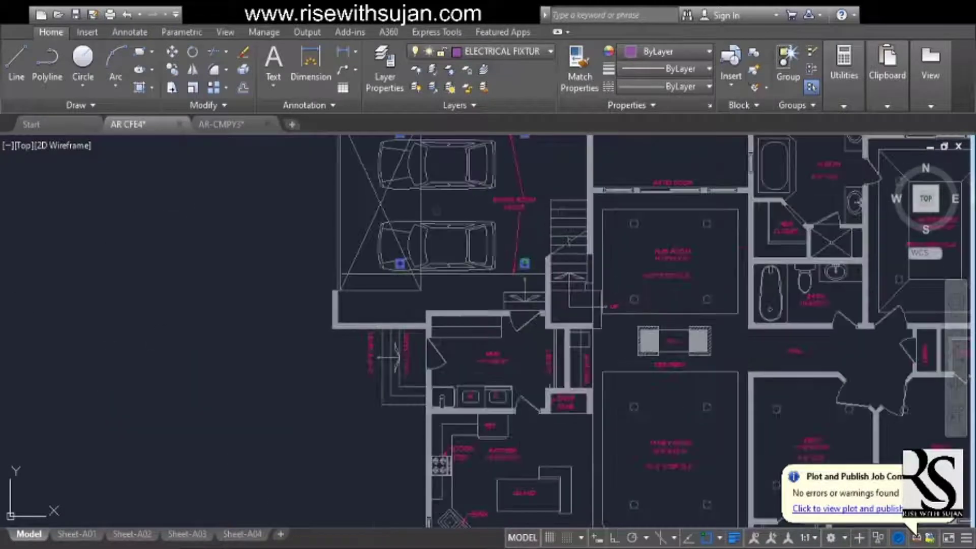
pyautogui.write('co')
pyautogui.click(525, 262)
pyautogui.scroll(4, 559, 375)
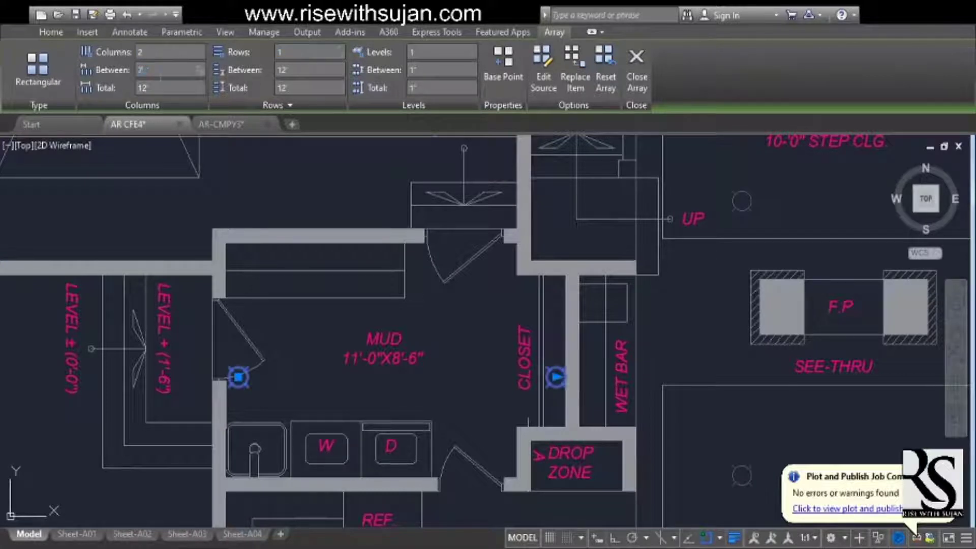
pyautogui.press('Escape')
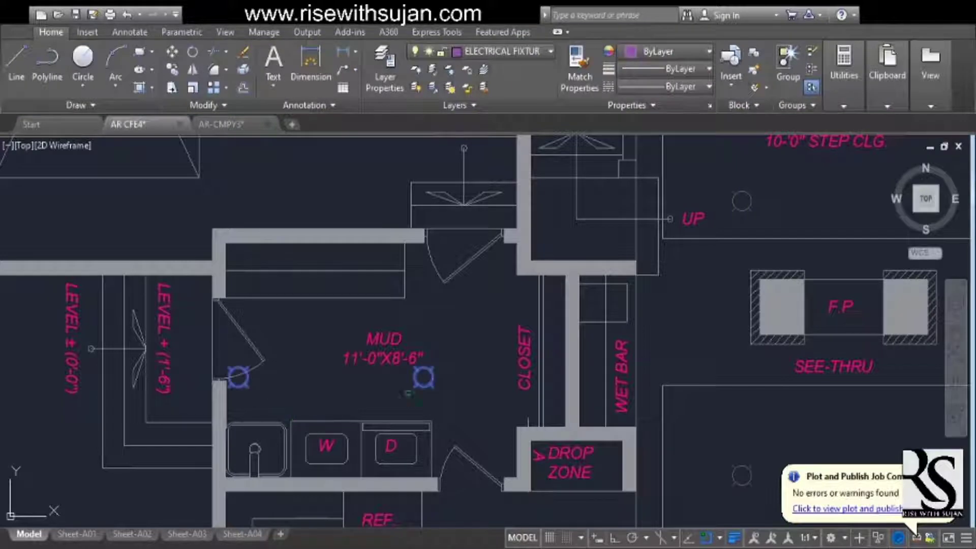
# Move the two mud room lights from their midpoint to the centre of the mud room.
pyautogui.scroll(4, 370, 367)
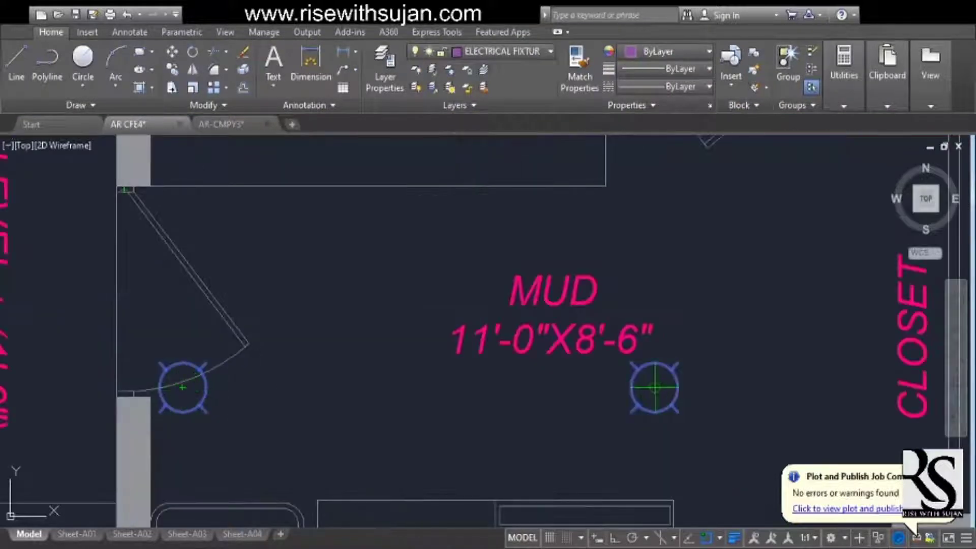
pyautogui.scroll(-4, 524, 286)
pyautogui.click(346, 212)
pyautogui.click(646, 441)
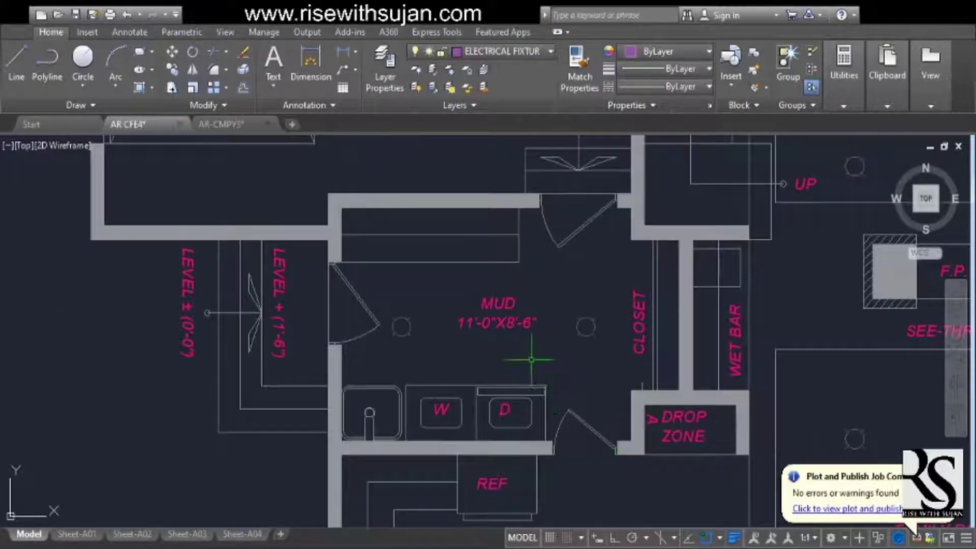
# Copy the light array from Bed-3 into the kitchen so the lights surround the island.
pyautogui.scroll(-4, 531, 359)
pyautogui.moveTo(569, 427); pyautogui.dragTo(364, 366, button='middle')
pyautogui.scroll(2, 325, 432)
pyautogui.moveTo(325, 434); pyautogui.dragTo(390, 395, button='middle')
pyautogui.scroll(-2, 534, 335)
pyautogui.moveTo(534, 335); pyautogui.dragTo(525, 345, button='middle')
pyautogui.press('Return')
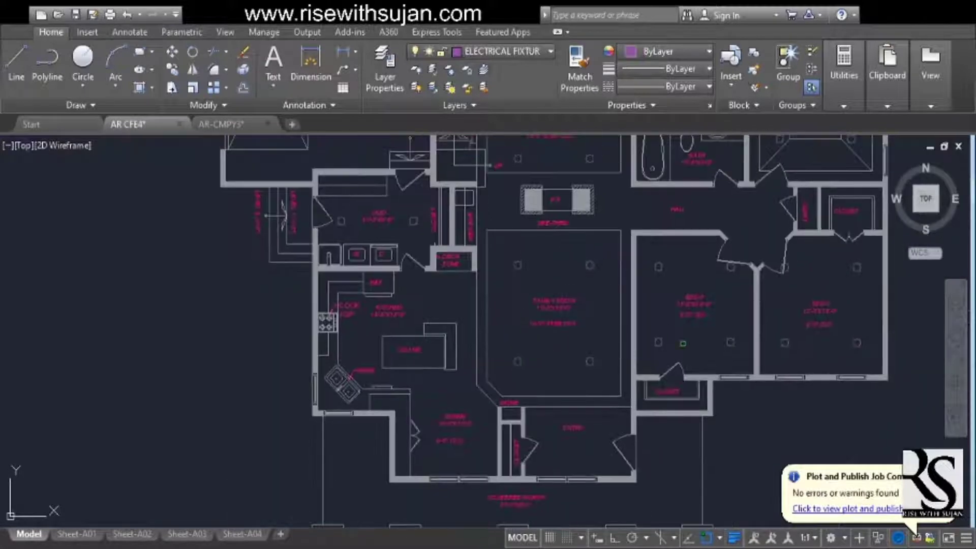
pyautogui.click(658, 342)
pyautogui.press('Return')
pyautogui.click(660, 341)
pyautogui.scroll(2, 340, 327)
pyautogui.moveTo(392, 344); pyautogui.dragTo(347, 350, button='middle')
pyautogui.scroll(2, 351, 407)
pyautogui.click(354, 408)
pyautogui.scroll(-2, 351, 404)
pyautogui.press('Return')
pyautogui.press('Return')
pyautogui.scroll(4, 461, 412)
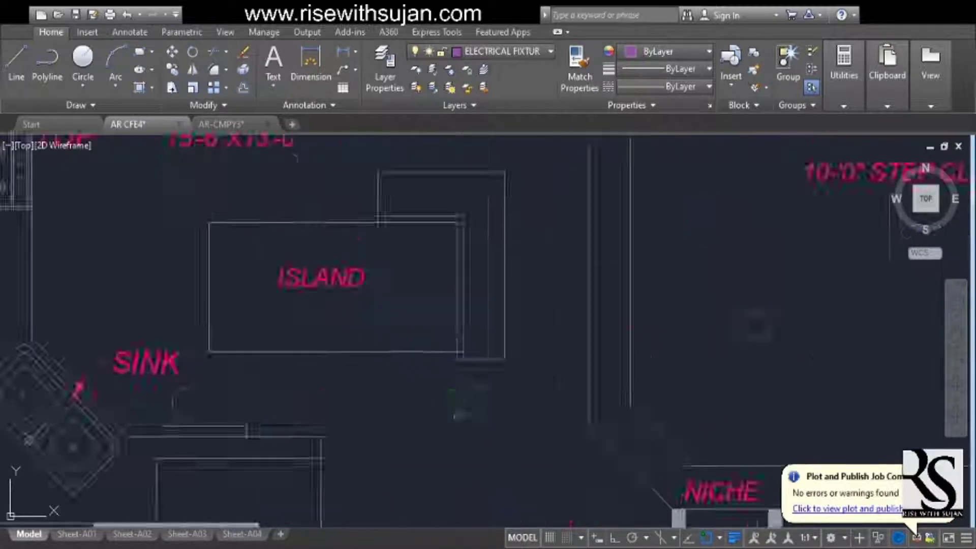
pyautogui.click(460, 404)
# Set the row spacing of the kitchen light array to 6'.
pyautogui.scroll(-2, 450, 414)
pyautogui.scroll(2, 453, 381)
pyautogui.scroll(-4, 450, 410)
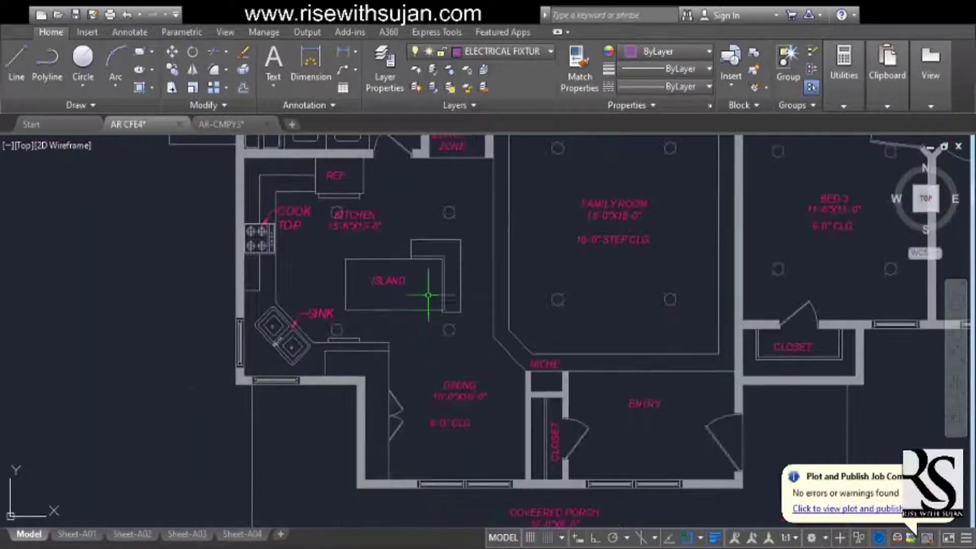
pyautogui.click(337, 328)
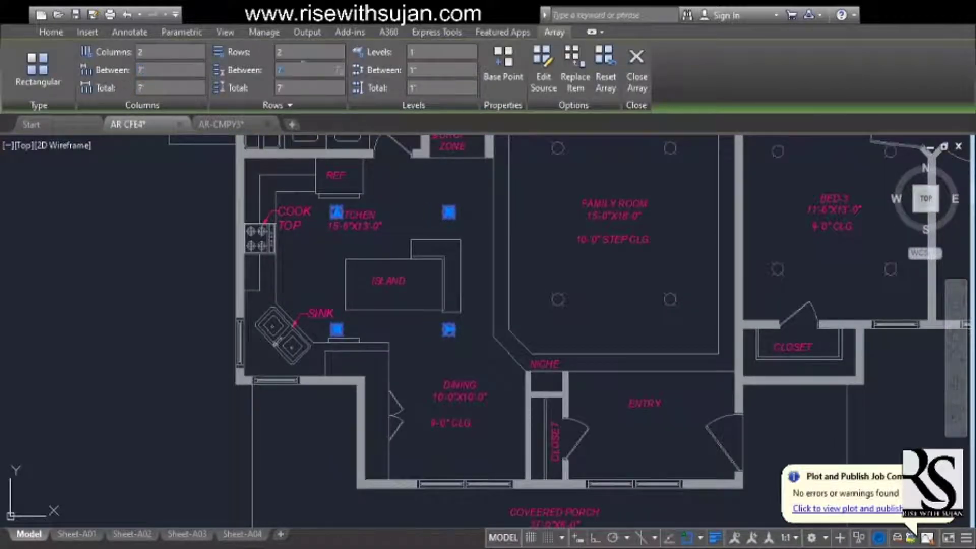
pyautogui.press('Escape')
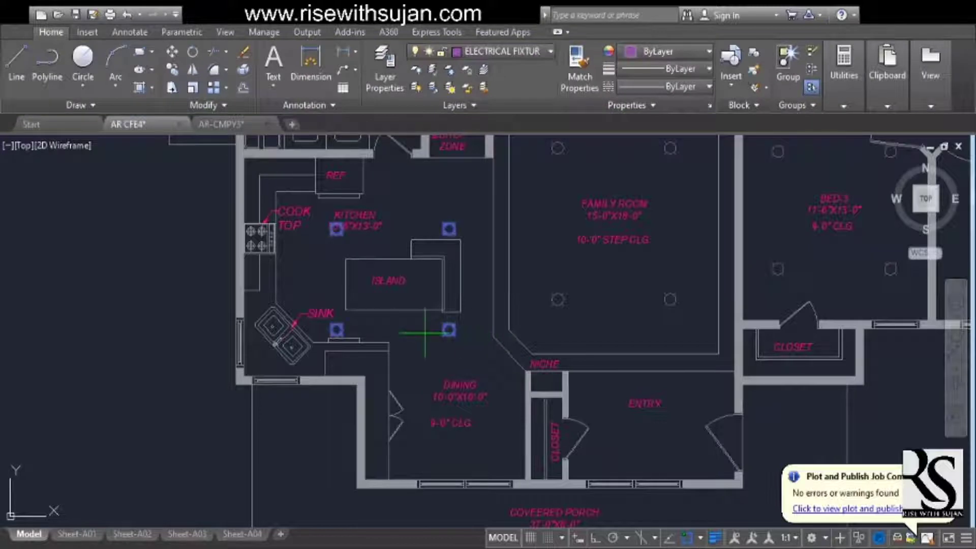
# Move the kitchen light array from its midpoint to the centre of the kitchen.
pyautogui.scroll(2, 474, 337)
pyautogui.scroll(-2, 330, 290)
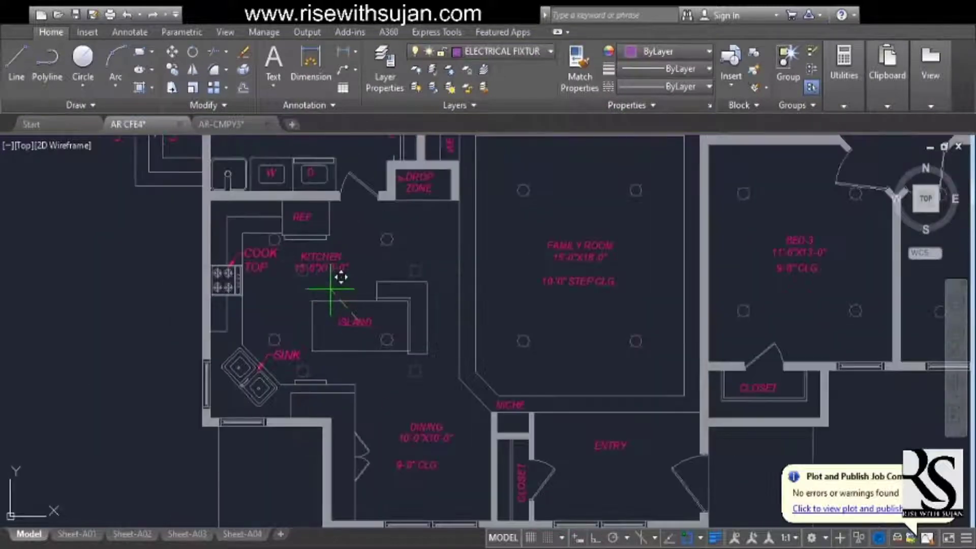
pyautogui.scroll(3, 331, 289)
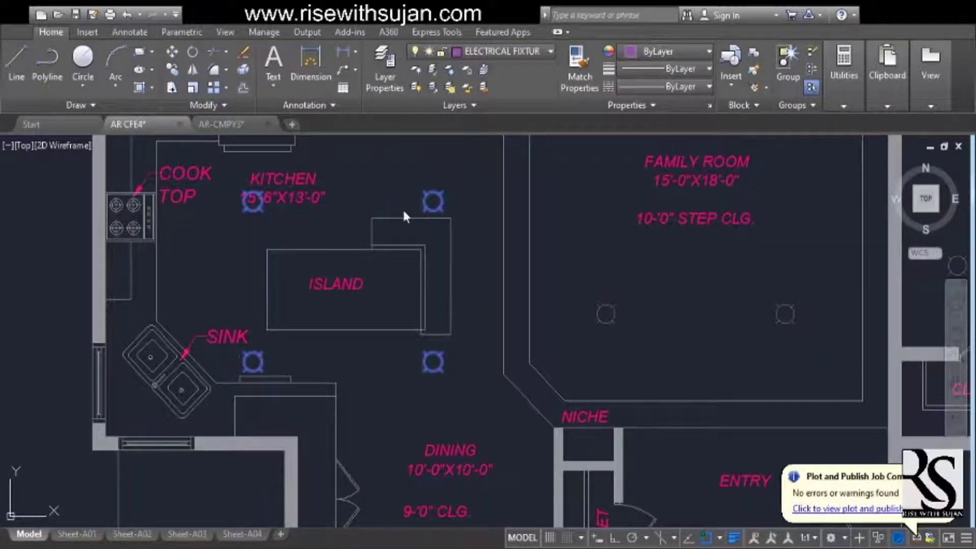
pyautogui.scroll(-3, 435, 236)
pyautogui.scroll(4, 396, 226)
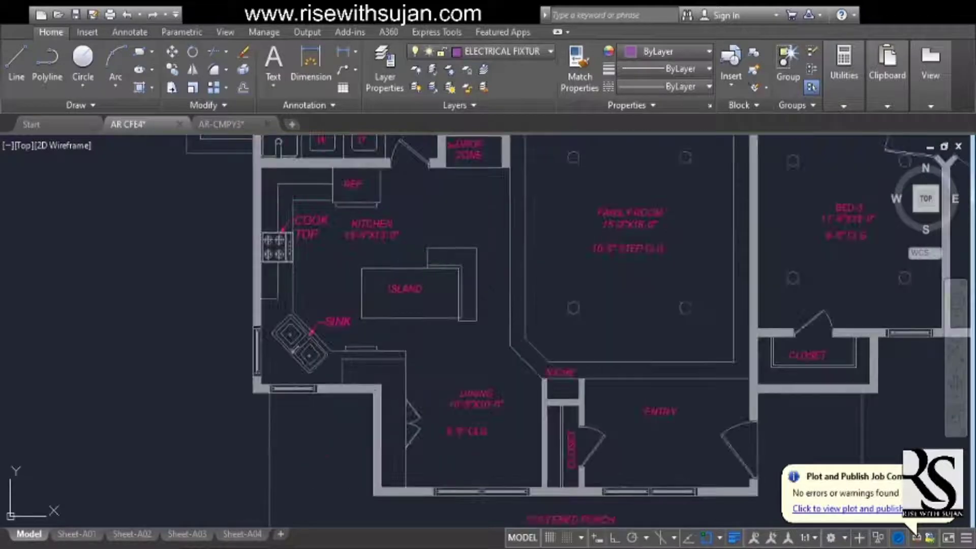
pyautogui.scroll(-2, 387, 223)
pyautogui.scroll(-3, 389, 228)
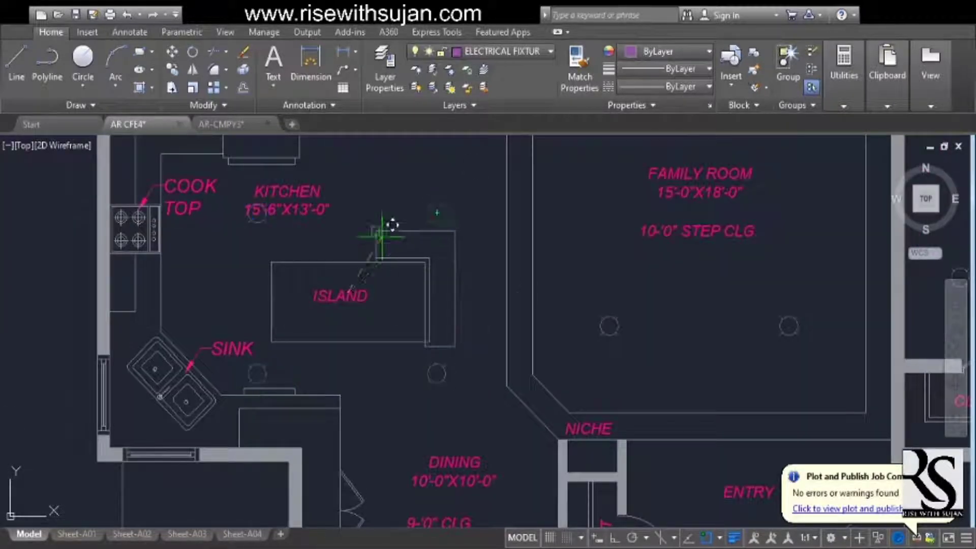
pyautogui.scroll(5, 413, 191)
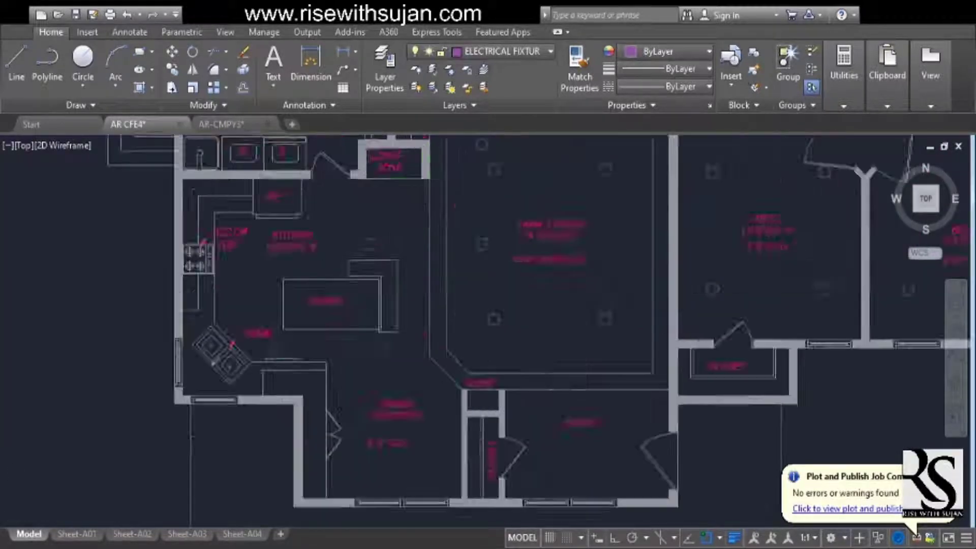
pyautogui.scroll(-4, 428, 326)
pyautogui.scroll(3, 443, 349)
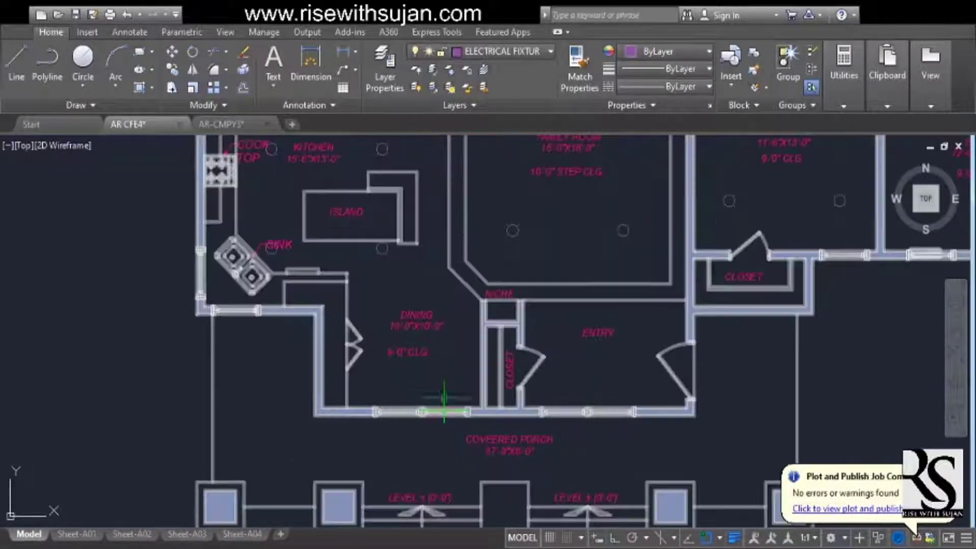
# Copy the kitchen light array down into the dining room.
pyautogui.scroll(-4, 451, 338)
pyautogui.scroll(3, 523, 366)
pyautogui.scroll(-3, 418, 317)
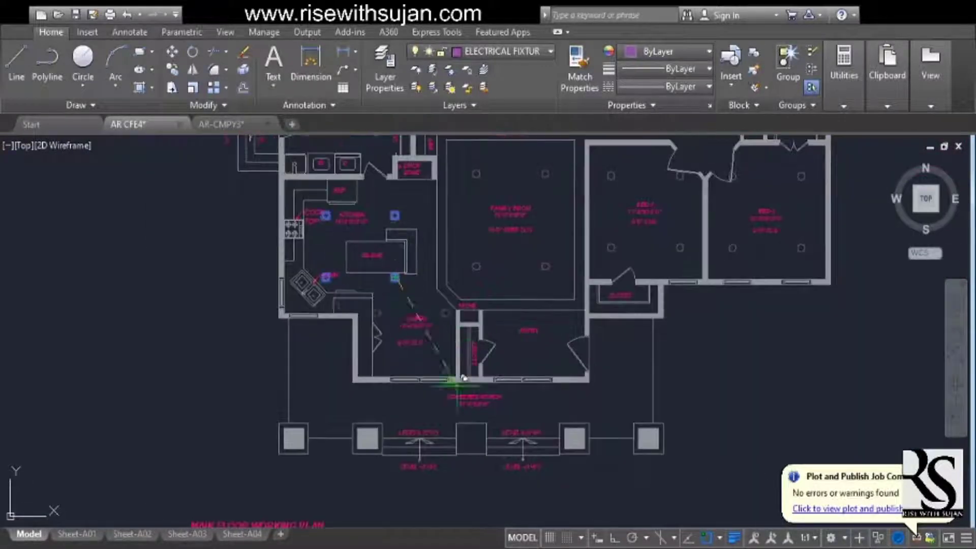
pyautogui.scroll(2, 462, 388)
pyautogui.click(430, 356)
pyautogui.press('Escape')
# Set the dining room light array to 6' column spacing and a single row.
pyautogui.scroll(2, 423, 353)
pyautogui.click(430, 352)
pyautogui.press('Return')
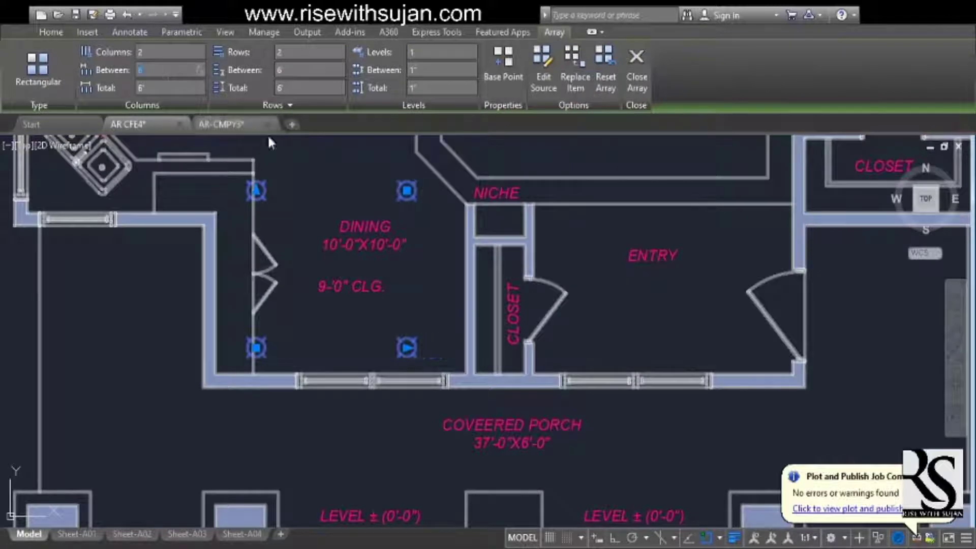
pyautogui.scroll(-3, 355, 248)
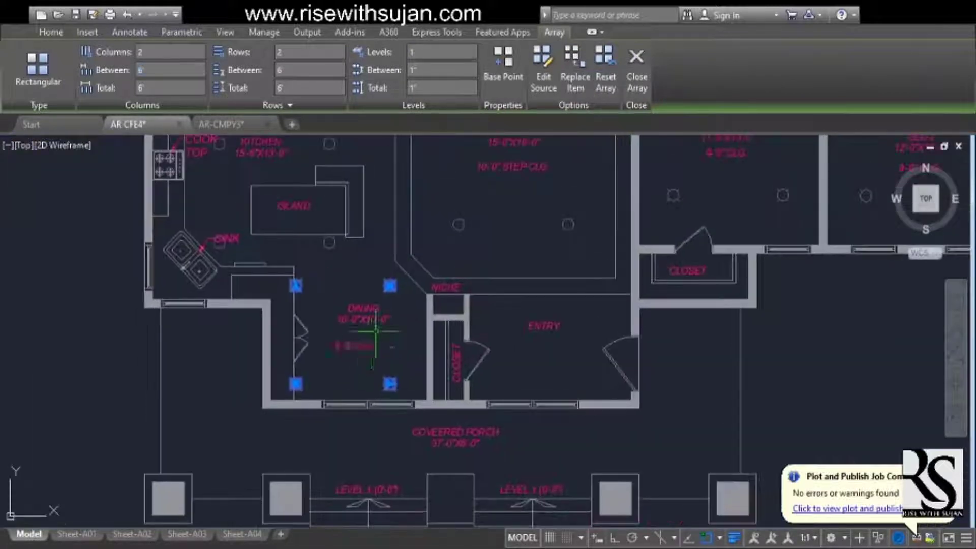
pyautogui.scroll(3, 365, 179)
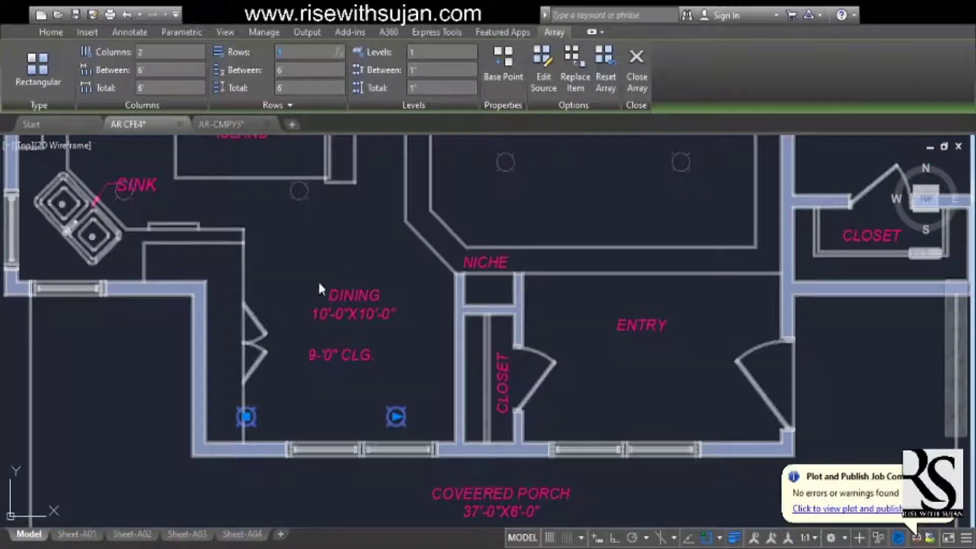
pyautogui.scroll(-3, 462, 343)
pyautogui.scroll(3, 432, 371)
pyautogui.press('Escape')
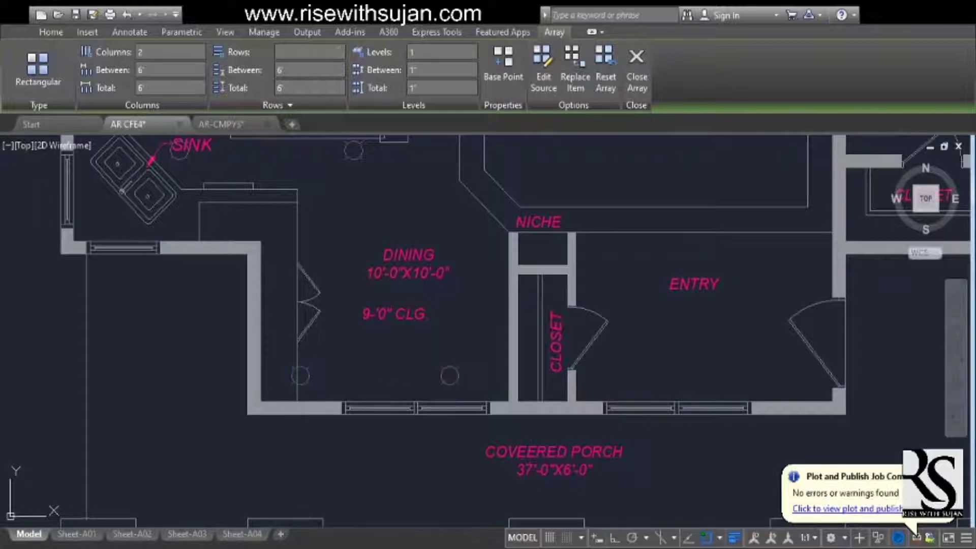
# Move the two-light dining room array up to the middle of the room.
pyautogui.scroll(-5, 534, 518)
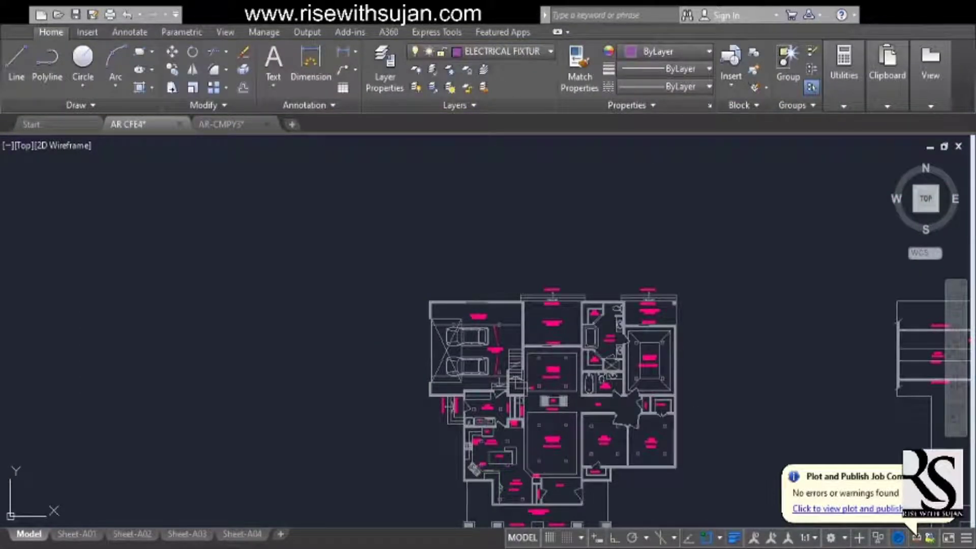
pyautogui.moveTo(440, 301); pyautogui.dragTo(728, 297, button='middle')
pyautogui.scroll(-4, 379, 234)
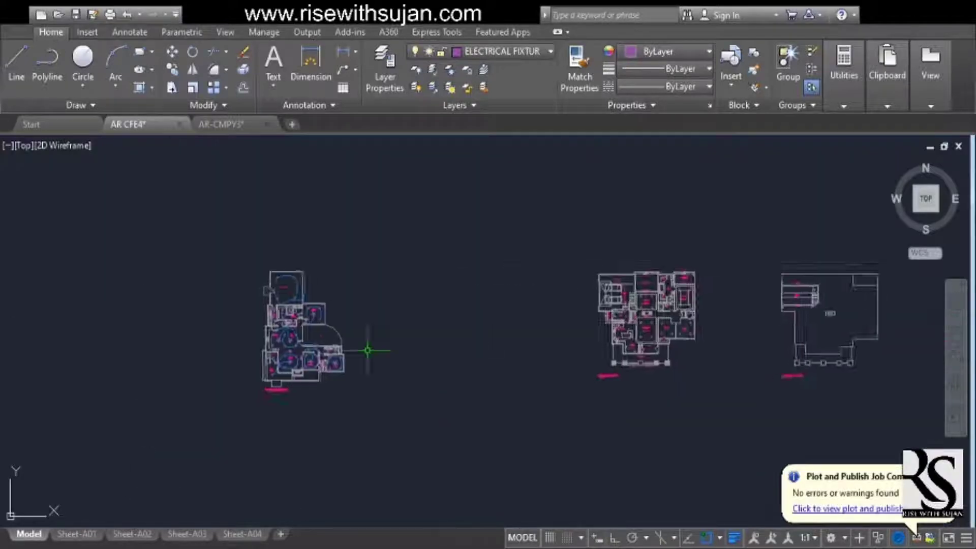
pyautogui.scroll(6, 299, 336)
pyautogui.scroll(-4, 300, 337)
pyautogui.moveTo(769, 364); pyautogui.dragTo(530, 363, button='middle')
pyautogui.scroll(5, 530, 363)
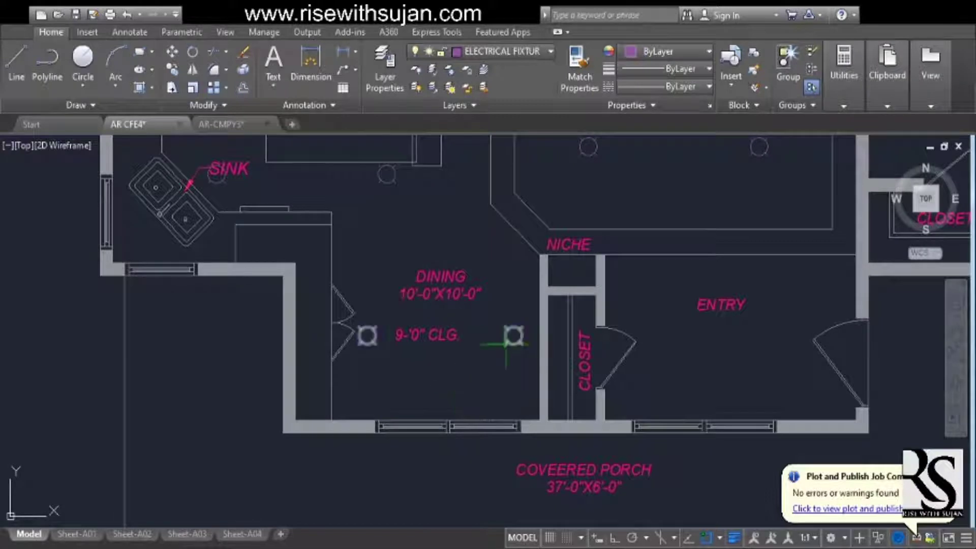
# Reduce the dining room array to a single round light and move it toward the room's centre.
pyautogui.click(505, 345)
pyautogui.scroll(-2, 469, 360)
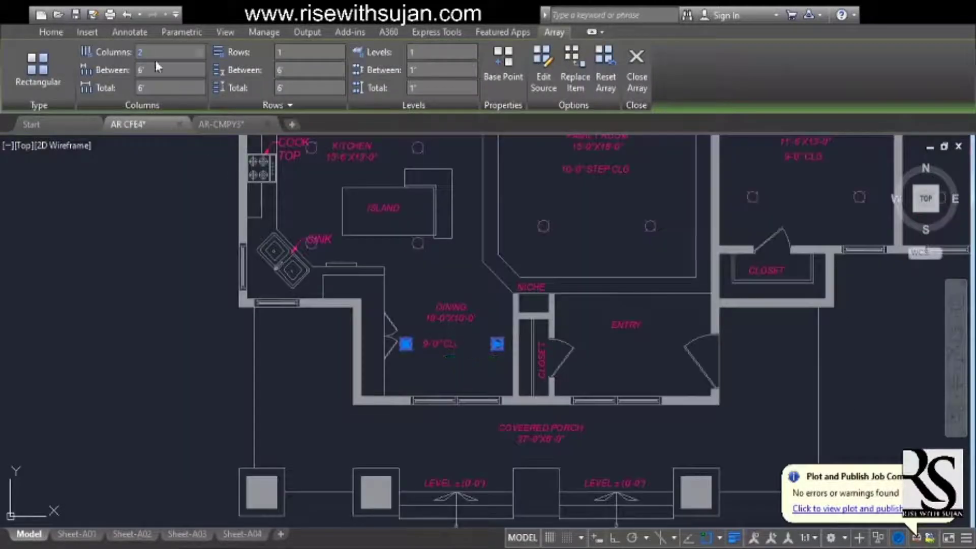
pyautogui.press('Escape')
pyautogui.scroll(5, 366, 356)
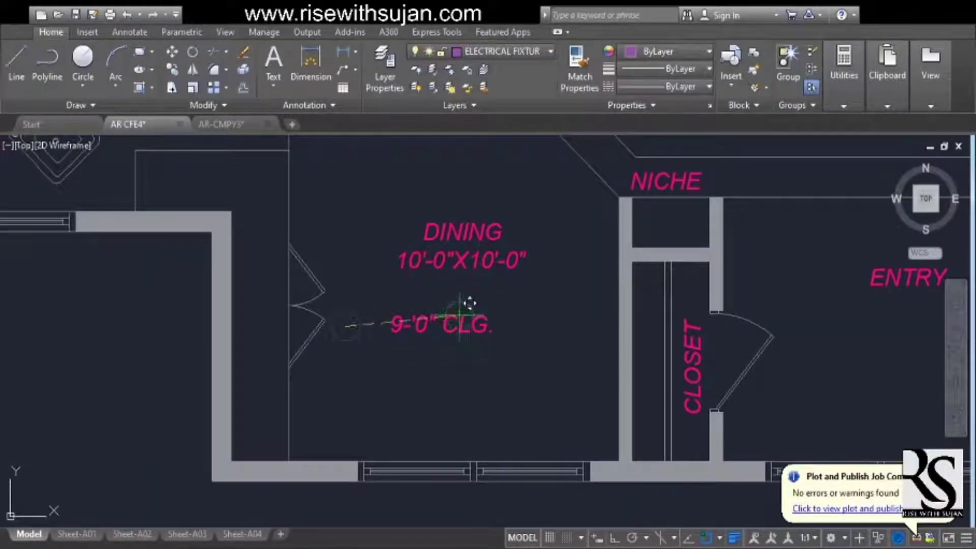
# Copy the square porch fixture from the reference electrical plan into the dining room and delete the round light there.
pyautogui.scroll(-6, 470, 304)
pyautogui.scroll(4, 167, 411)
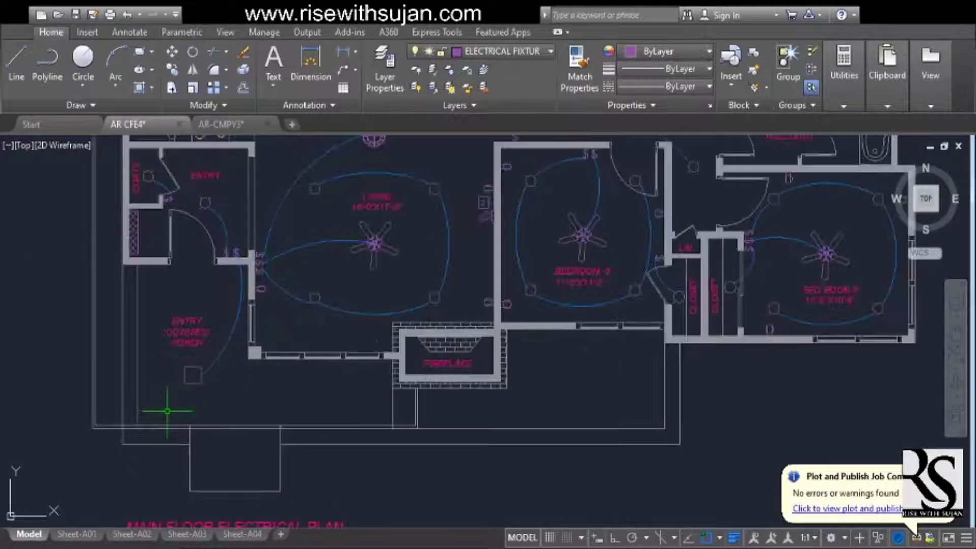
pyautogui.scroll(-5, 257, 370)
pyautogui.scroll(8, 418, 306)
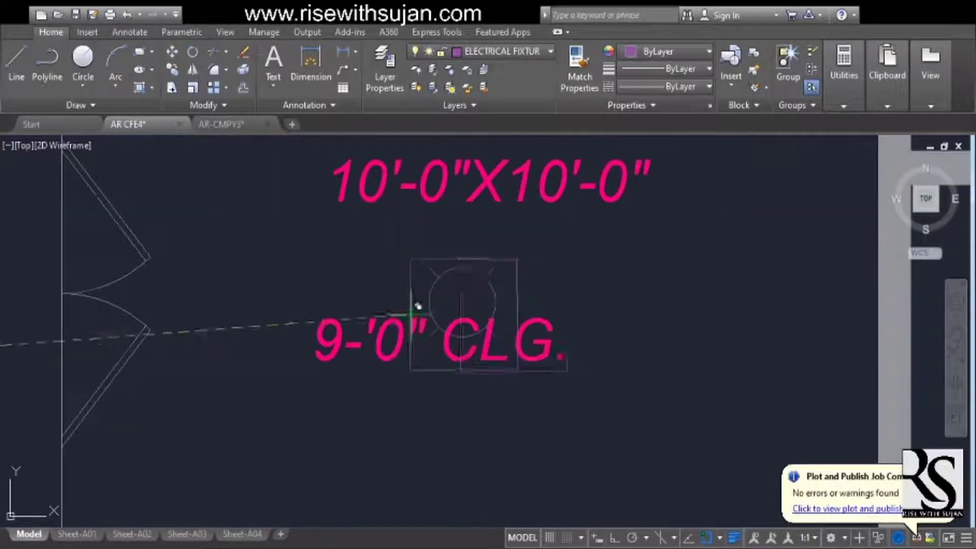
pyautogui.click(410, 315)
pyautogui.press('Escape')
pyautogui.scroll(2, 482, 311)
pyautogui.click(497, 290)
pyautogui.press('Delete')
pyautogui.scroll(-7, 460, 350)
pyautogui.scroll(2, 432, 362)
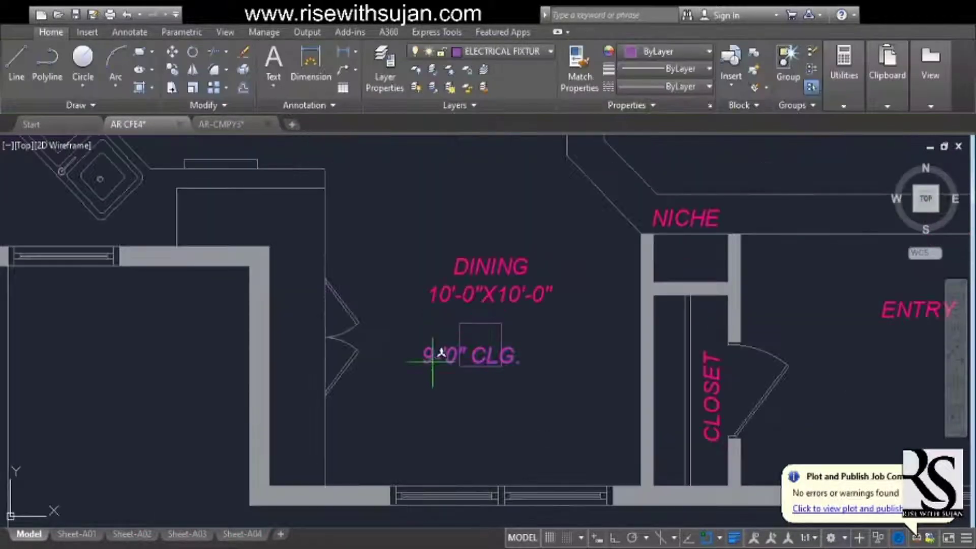
# Move the 9'-0" CLG. text up directly beneath the dining room's size text.
pyautogui.click(432, 362)
pyautogui.click(458, 426)
pyautogui.moveTo(488, 388); pyautogui.dragTo(474, 321, button='middle')
pyautogui.press('m')
pyautogui.press('space')
pyautogui.click(533, 234)
pyautogui.click(525, 194)
pyautogui.press('m')
pyautogui.press('space')
pyautogui.click(498, 354)
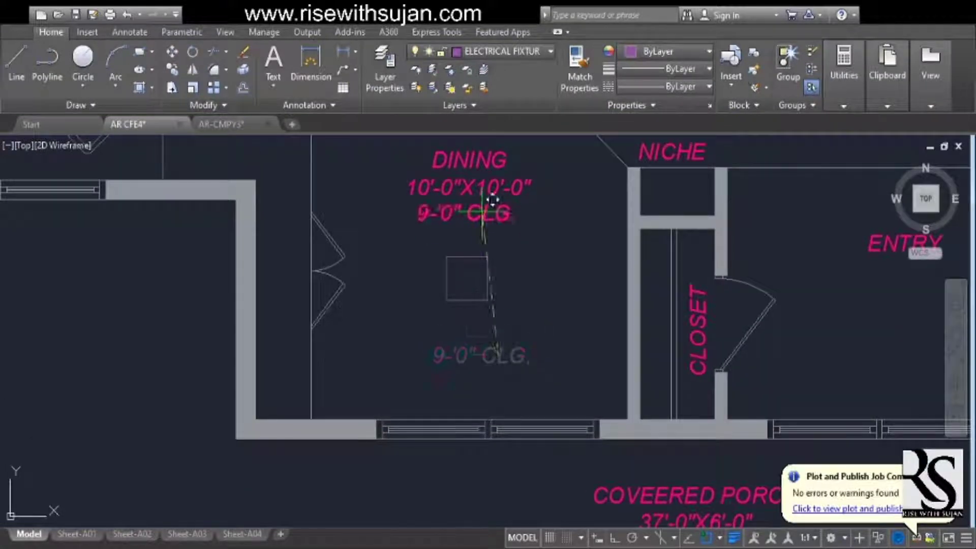
pyautogui.click(482, 212)
# Move the complete dining room label down below the square light fixture.
pyautogui.scroll(-2, 498, 216)
pyautogui.moveTo(499, 216); pyautogui.dragTo(477, 288, button='middle')
pyautogui.click(471, 223)
pyautogui.click(462, 285)
pyautogui.press('m')
pyautogui.press('space')
pyautogui.click(460, 285)
pyautogui.click(461, 399)
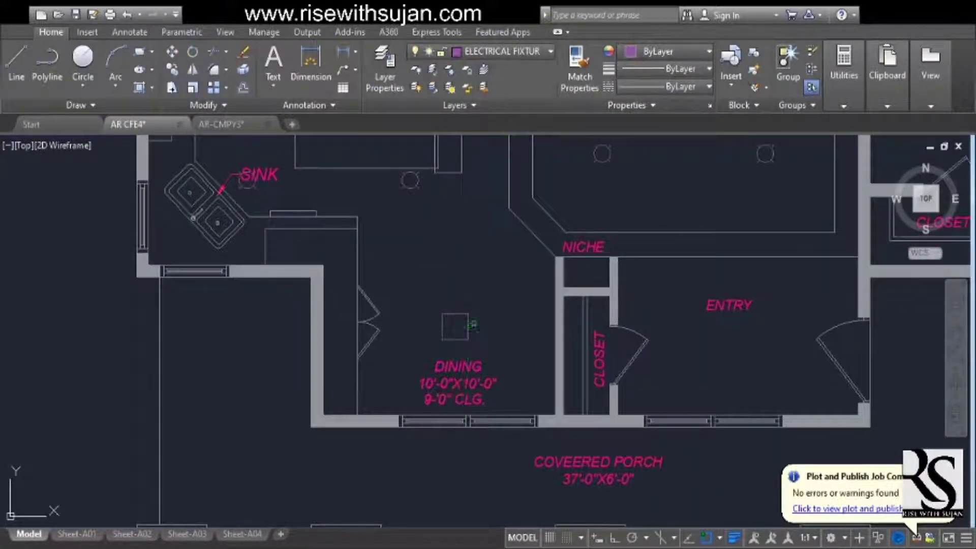
# Copy the kitchen light array into the entry and cut it down to a single light centred in the room.
pyautogui.scroll(-4, 491, 330)
pyautogui.scroll(2, 442, 368)
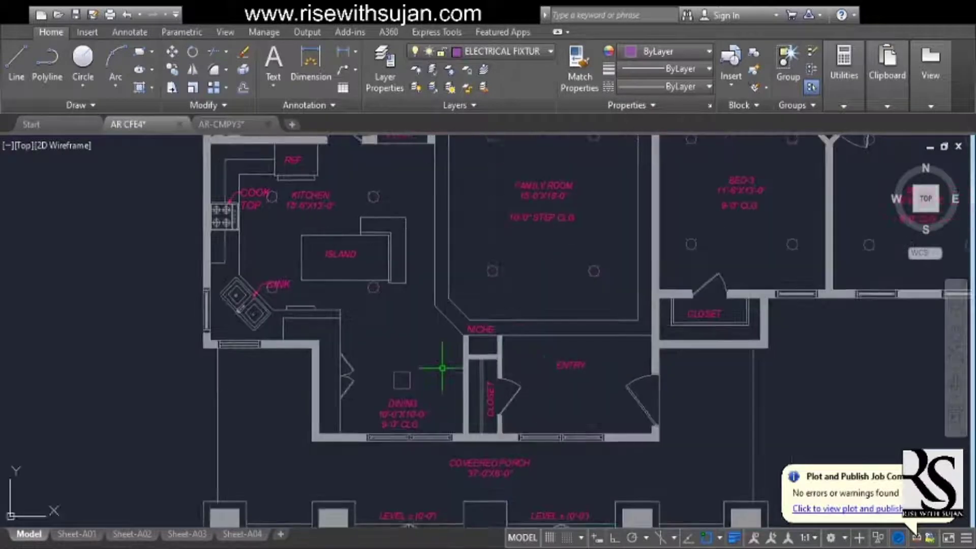
pyautogui.click(375, 290)
pyautogui.click(677, 398)
pyautogui.press('Escape')
pyautogui.click(576, 398)
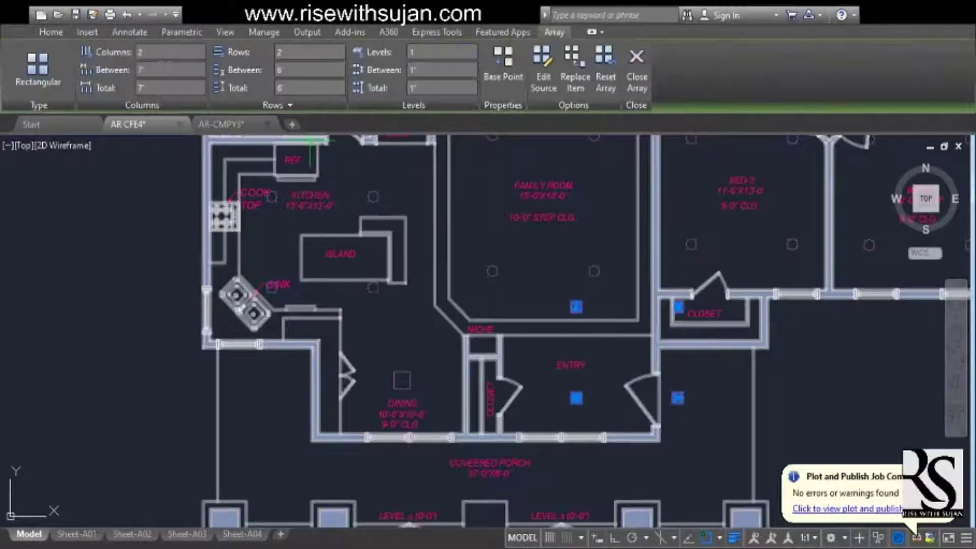
pyautogui.press('Escape')
pyautogui.scroll(2, 564, 378)
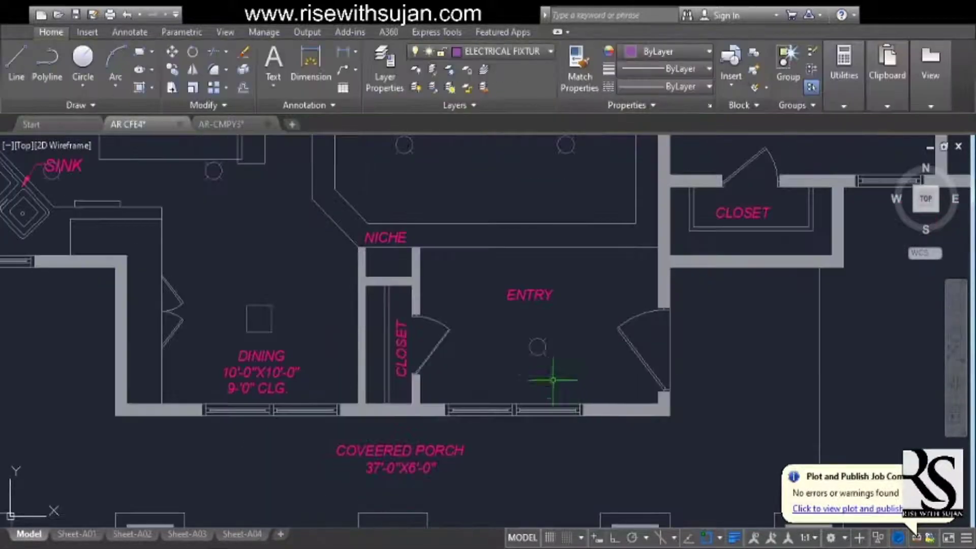
pyautogui.scroll(2, 439, 395)
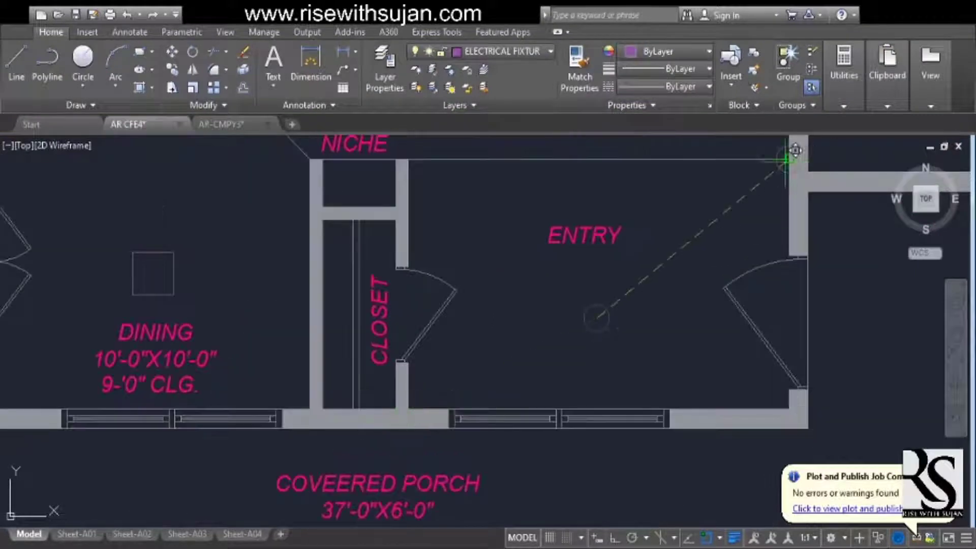
# Copy the square dining room fixture to the 15'-0"X11'-0" covered porch.
pyautogui.scroll(-5, 446, 359)
pyautogui.scroll(5, 476, 375)
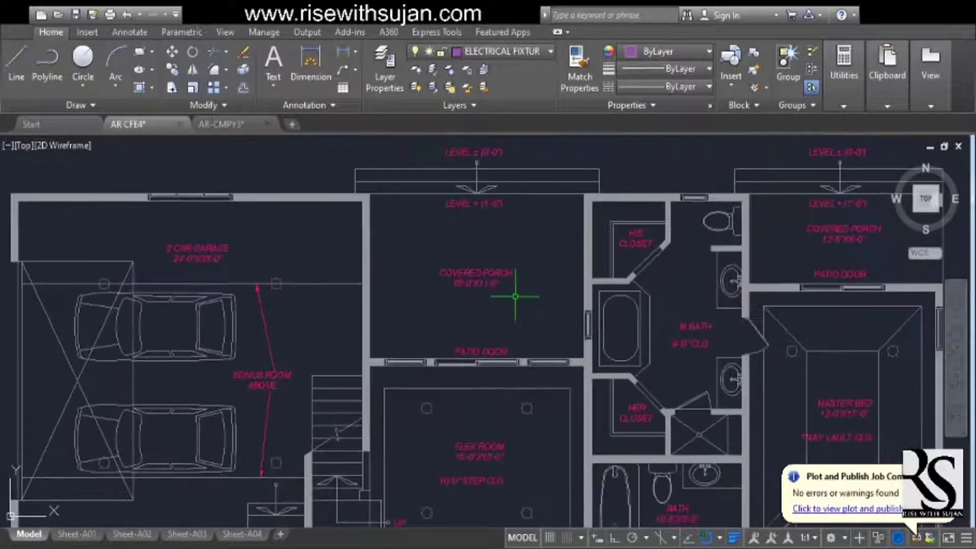
pyautogui.moveTo(551, 257); pyautogui.dragTo(465, 387, button='middle')
pyautogui.scroll(2, 468, 388)
pyautogui.scroll(-4, 464, 386)
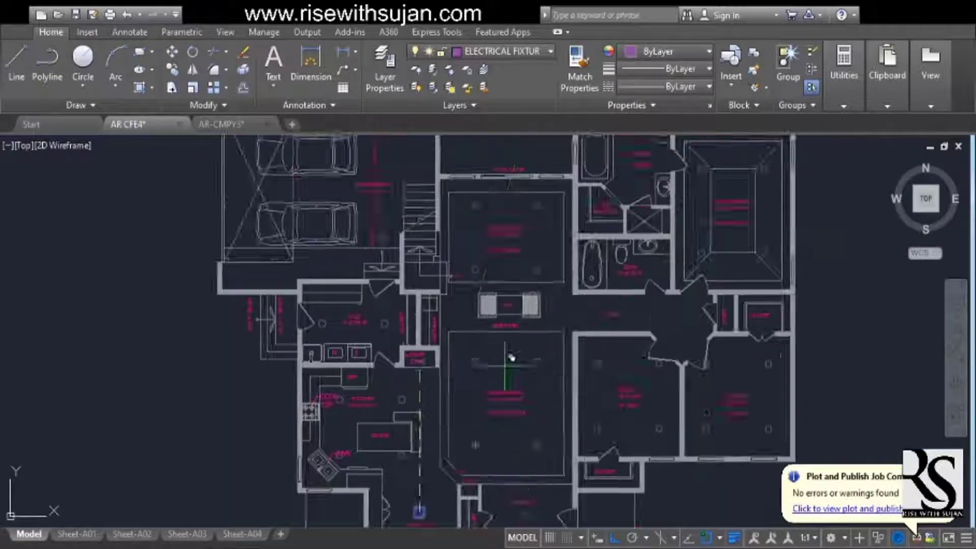
pyautogui.scroll(5, 510, 355)
pyautogui.scroll(-4, 477, 311)
# Replace the square dining room light with a fixture made of two concentric circles and enlarge it.
pyautogui.scroll(6, 475, 382)
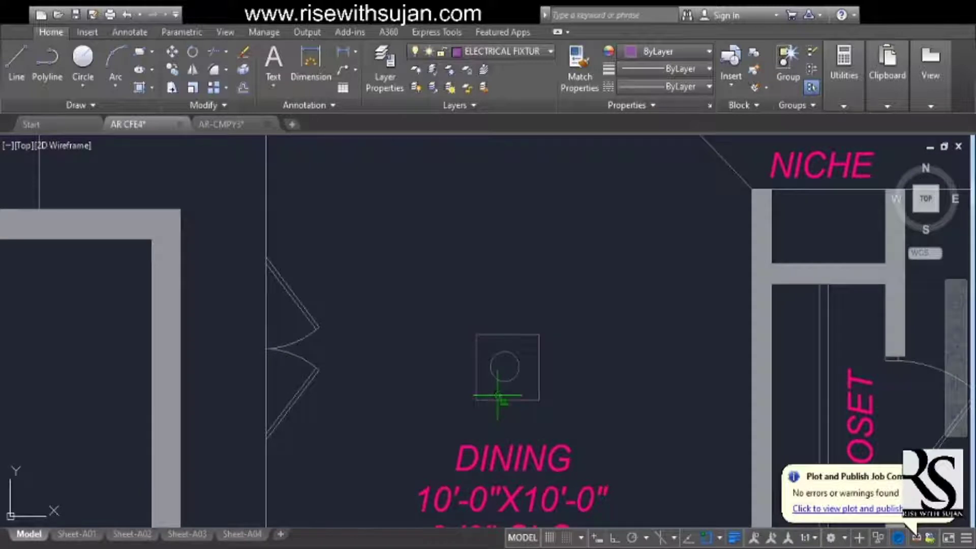
pyautogui.click(497, 394)
pyautogui.scroll(4, 493, 386)
pyautogui.scroll(-2, 449, 355)
pyautogui.press('Escape')
pyautogui.click(531, 396)
pyautogui.press('Delete')
pyautogui.scroll(-6, 501, 393)
pyautogui.scroll(4, 509, 391)
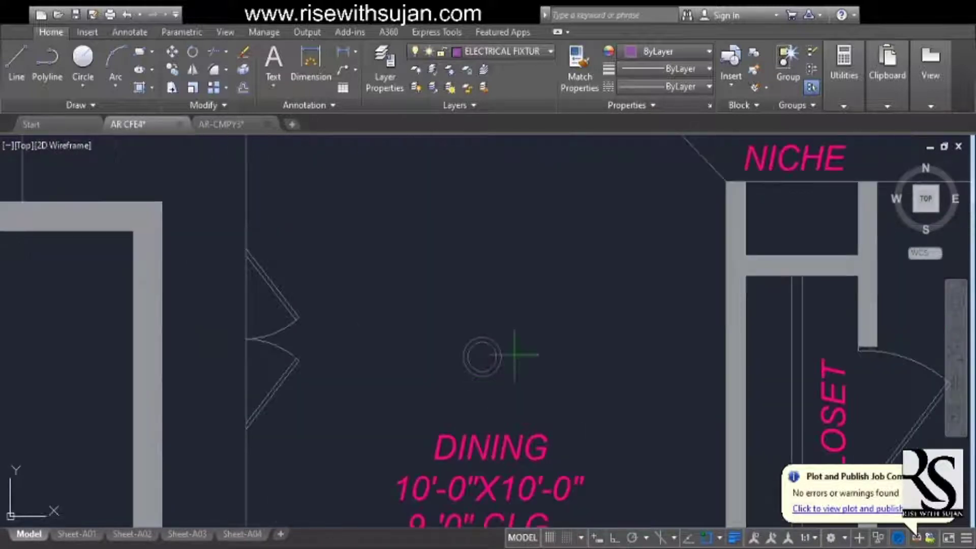
pyautogui.scroll(-4, 484, 360)
pyautogui.scroll(4, 501, 362)
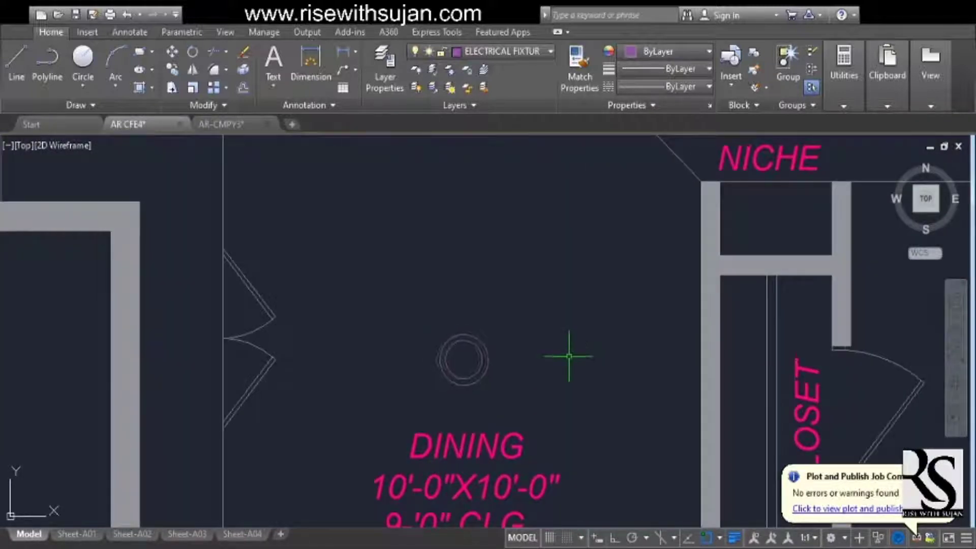
# Copy the square light from the 15'-0"X11'-0" covered porch to the centre of the 13'-6"X6'-0" covered porch.
pyautogui.scroll(-4, 523, 345)
pyautogui.moveTo(521, 343); pyautogui.dragTo(453, 350, button='middle')
pyautogui.scroll(-2, 645, 254)
pyautogui.moveTo(667, 242); pyautogui.dragTo(444, 453, button='middle')
pyautogui.scroll(-2, 445, 376)
pyautogui.moveTo(452, 251); pyautogui.dragTo(383, 259, button='middle')
pyautogui.scroll(2, 383, 259)
pyautogui.moveTo(317, 270); pyautogui.dragTo(337, 348, button='middle')
pyautogui.scroll(2, 338, 349)
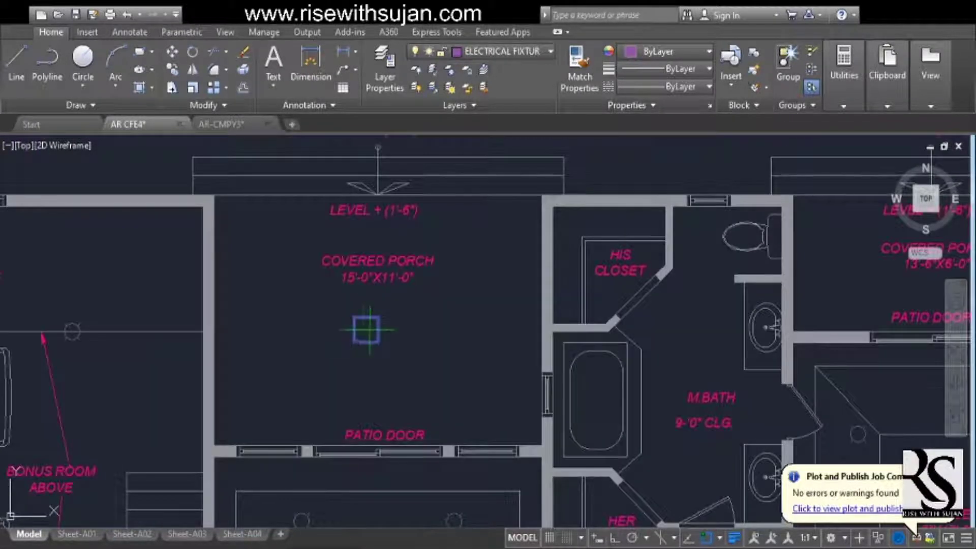
pyautogui.scroll(-4, 292, 351)
pyautogui.scroll(4, 495, 338)
pyautogui.scroll(2, 403, 354)
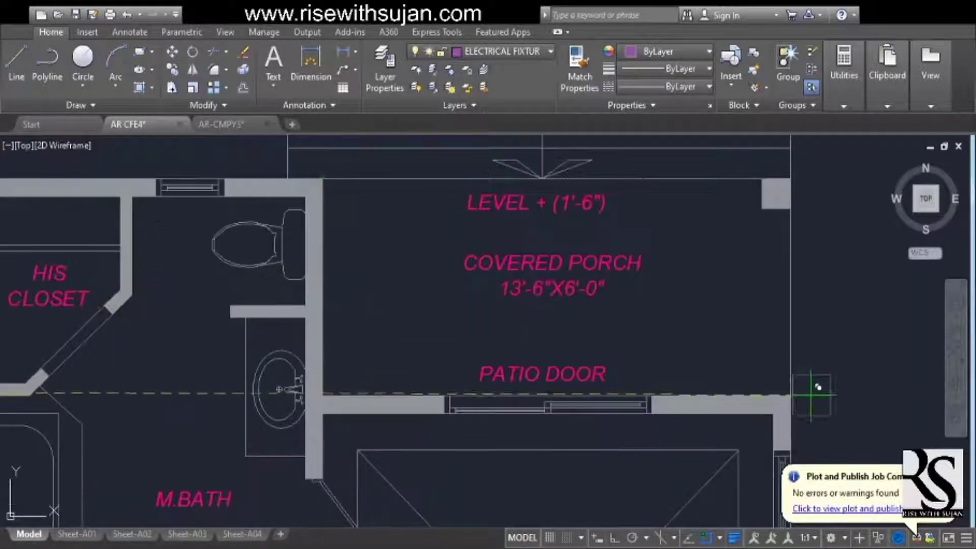
# Move the name and size text of the 13'-6"X6'-0" covered porch down below its square light.
pyautogui.moveTo(567, 350); pyautogui.dragTo(553, 355, button='middle')
pyautogui.click(666, 261)
pyautogui.click(585, 320)
pyautogui.press('m')
pyautogui.press('space')
pyautogui.click(686, 293)
pyautogui.click(688, 354)
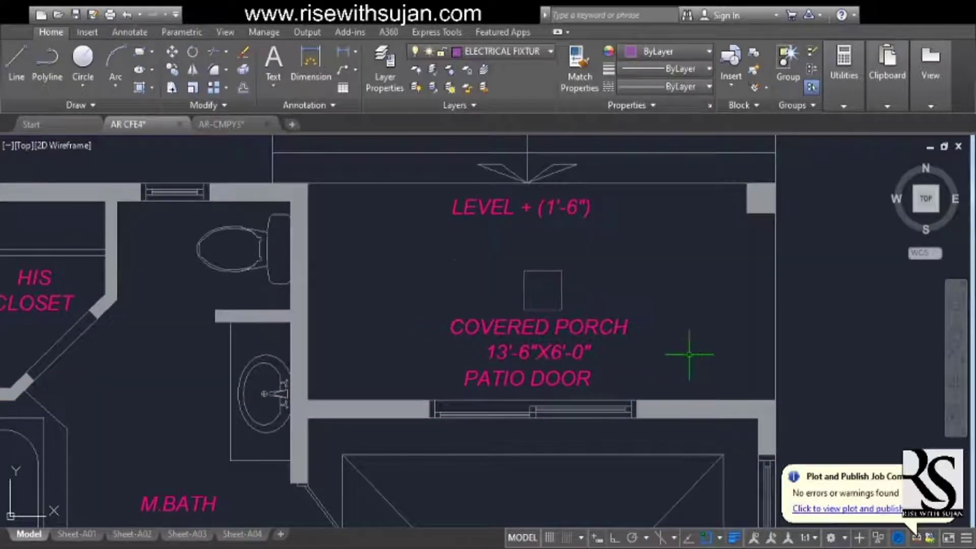
# Examine the light fixtures and their placement in the reference electrical plan.
pyautogui.moveTo(604, 379); pyautogui.dragTo(541, 342, button='middle')
pyautogui.scroll(2, 541, 342)
pyautogui.scroll(-5, 497, 338)
pyautogui.scroll(5, 562, 229)
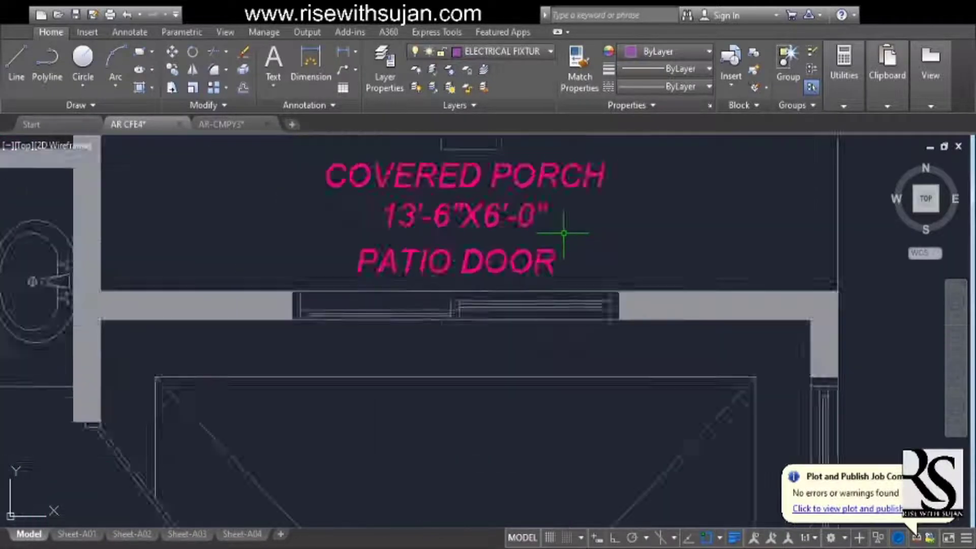
pyautogui.scroll(-5, 536, 320)
pyautogui.scroll(-5, 537, 320)
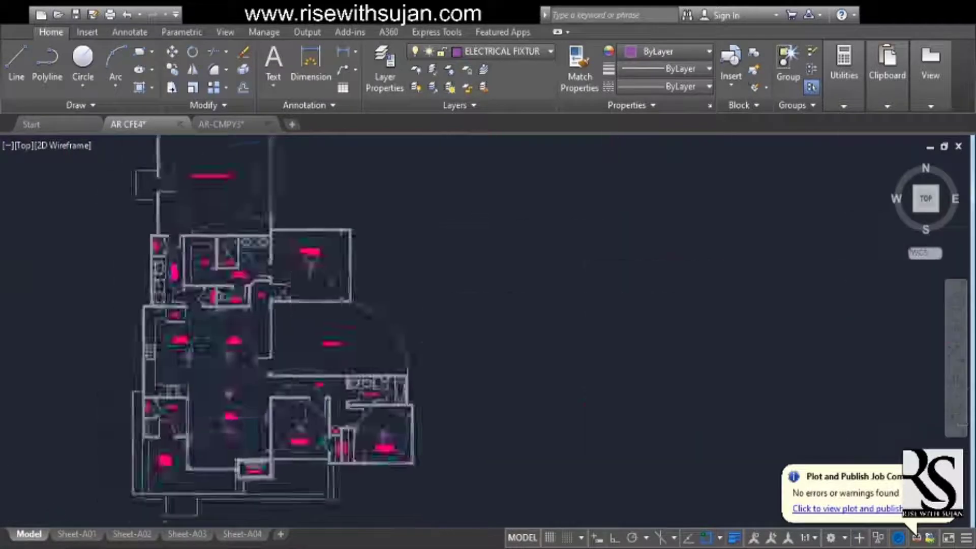
pyautogui.scroll(4, 274, 345)
pyautogui.scroll(4, 275, 346)
pyautogui.scroll(-5, 279, 330)
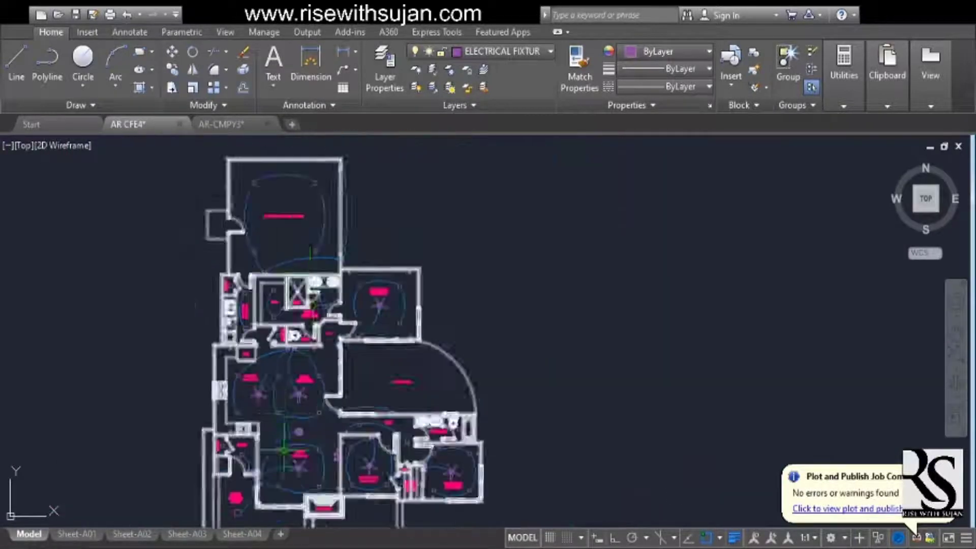
pyautogui.scroll(6, 238, 389)
pyautogui.scroll(-6, 237, 389)
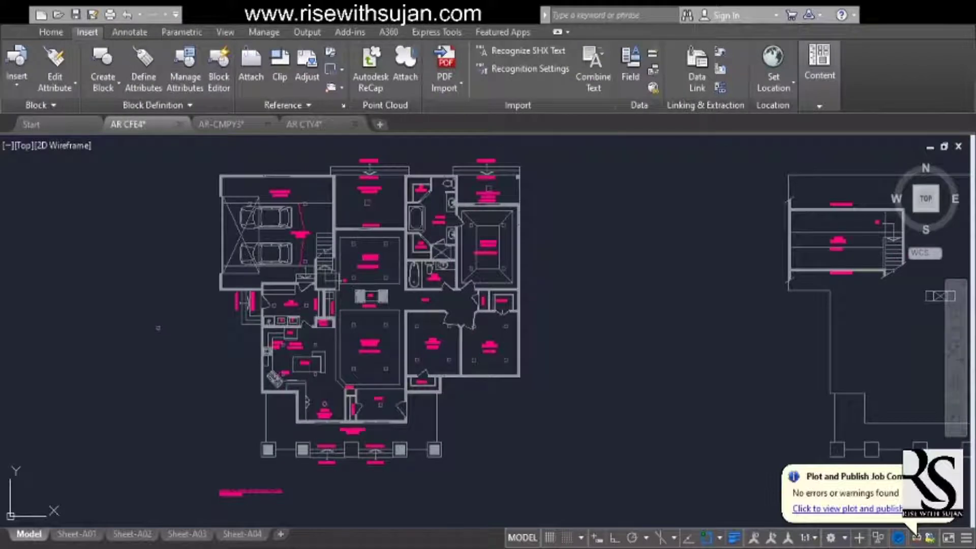
# Place a wall-mounted light against the upper wall of the 10'-6"X5'-0" bath, over the sink.
pyautogui.scroll(8, 202, 351)
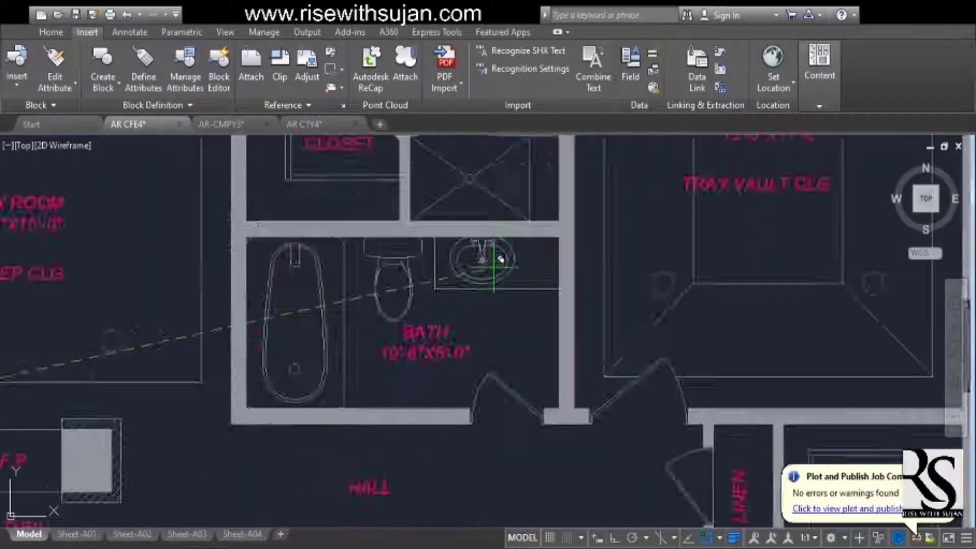
pyautogui.scroll(6, 493, 260)
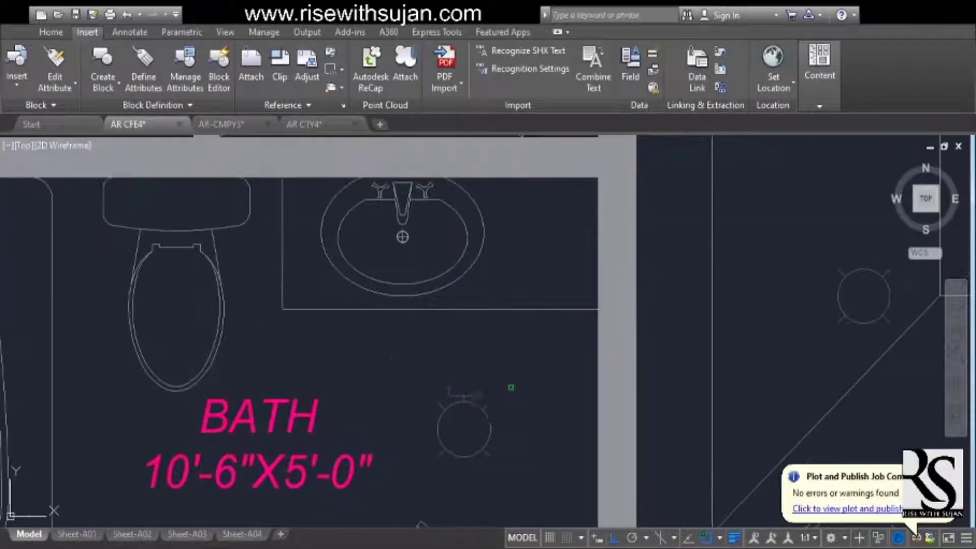
pyautogui.click(480, 394)
pyautogui.moveTo(442, 296); pyautogui.dragTo(416, 419, button='middle')
pyautogui.scroll(2, 421, 283)
pyautogui.click(455, 295)
pyautogui.scroll(-4, 519, 349)
pyautogui.scroll(2, 490, 352)
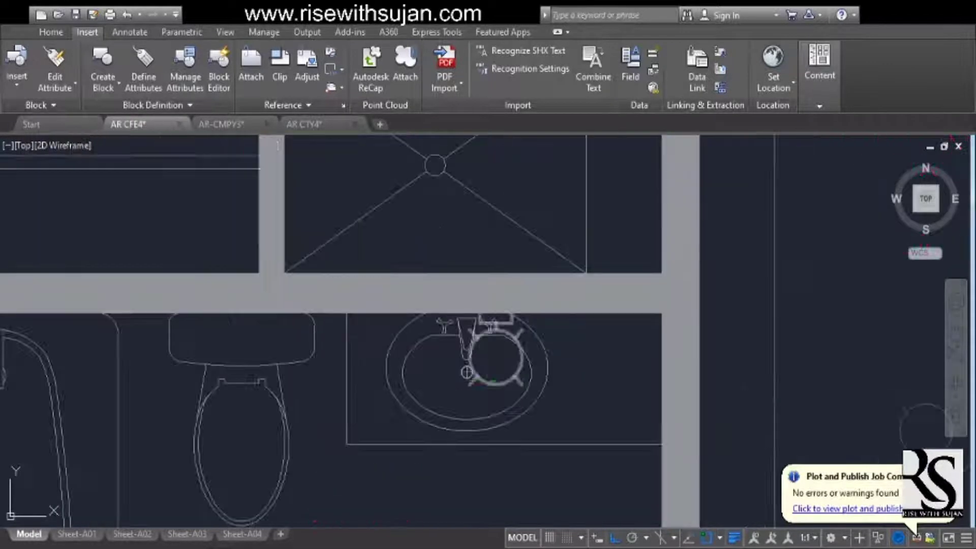
# Copy the wall-mounted light from the bath into the master bath.
pyautogui.scroll(-5, 543, 373)
pyautogui.scroll(-2, 508, 397)
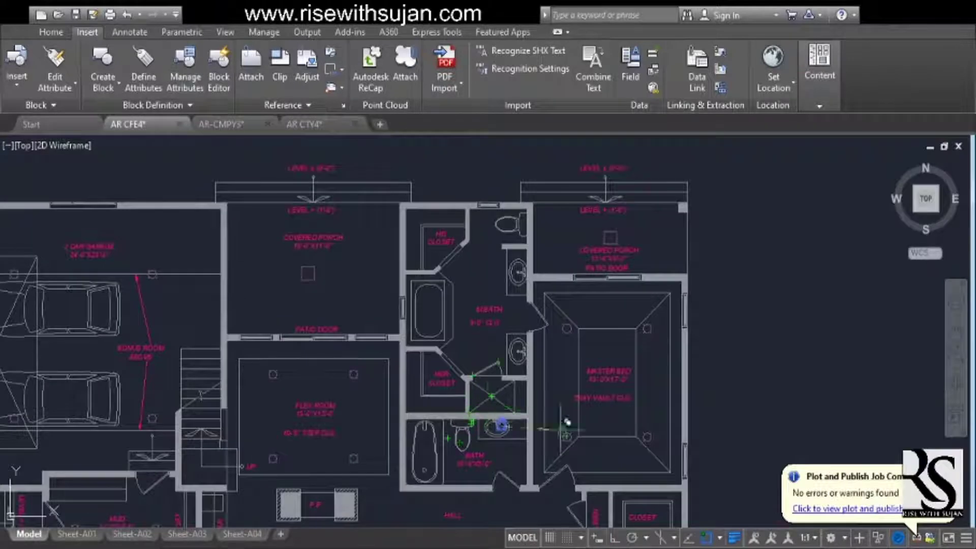
pyautogui.scroll(2, 437, 367)
pyautogui.moveTo(437, 368); pyautogui.dragTo(348, 451, button='middle')
pyautogui.scroll(2, 605, 375)
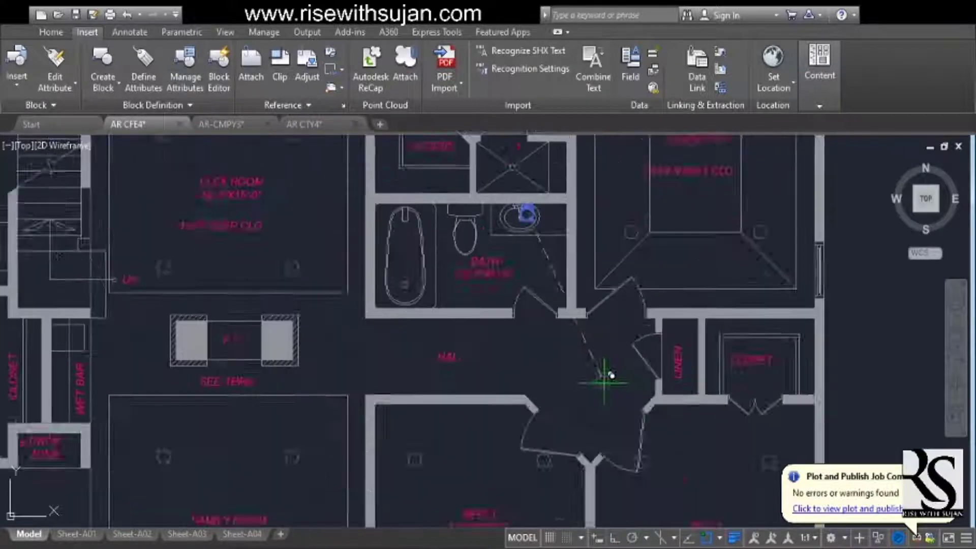
pyautogui.scroll(2, 597, 335)
pyautogui.moveTo(597, 335); pyautogui.dragTo(576, 454, button='middle')
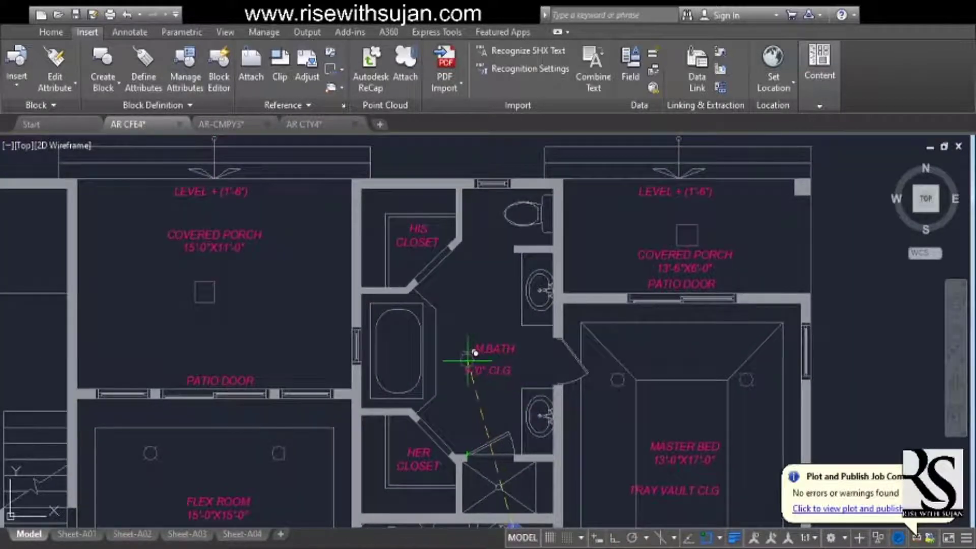
pyautogui.scroll(-3, 468, 361)
pyautogui.scroll(3, 472, 353)
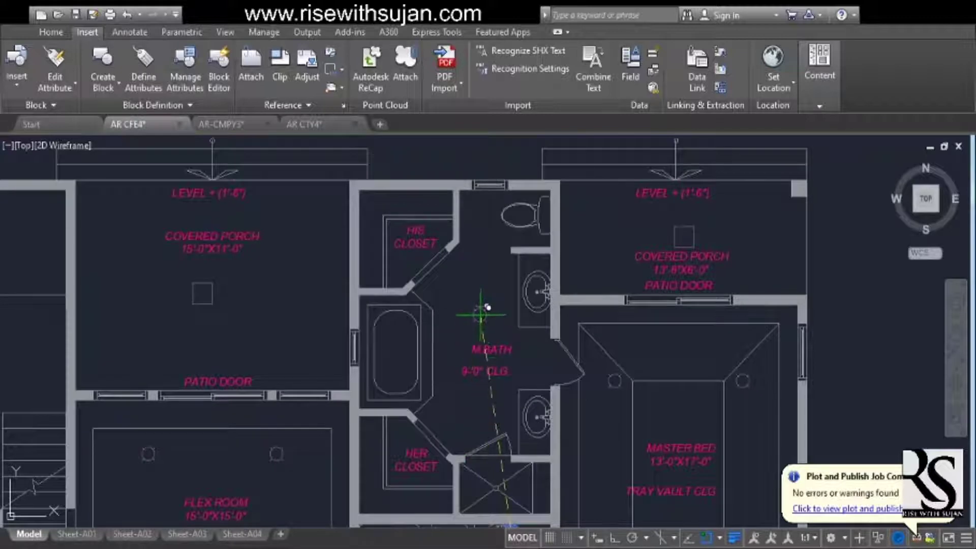
# Copy the round ceiling light from the entry into the master bath below its label, and move the ceiling-height text closer to the room name.
pyautogui.scroll(-4, 489, 300)
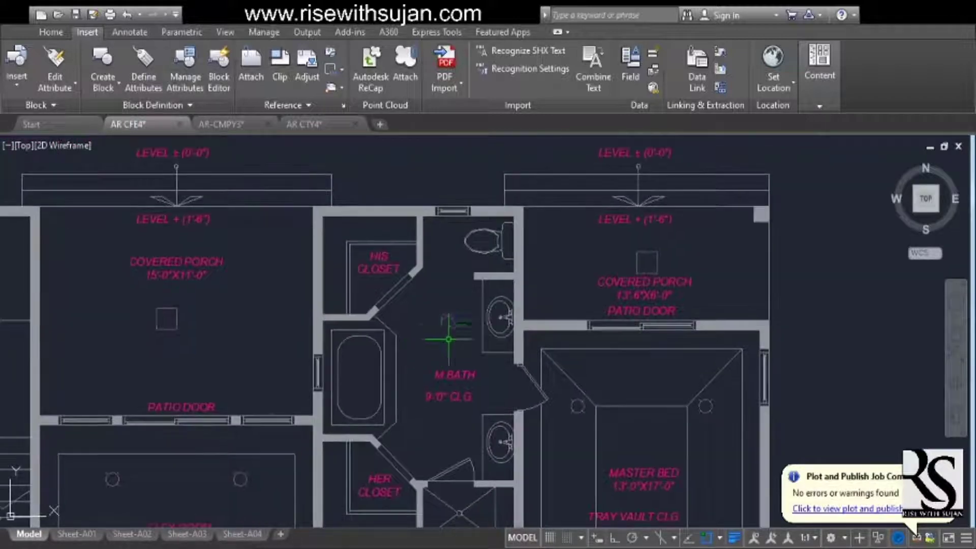
pyautogui.moveTo(380, 360); pyautogui.dragTo(383, 66, button='middle')
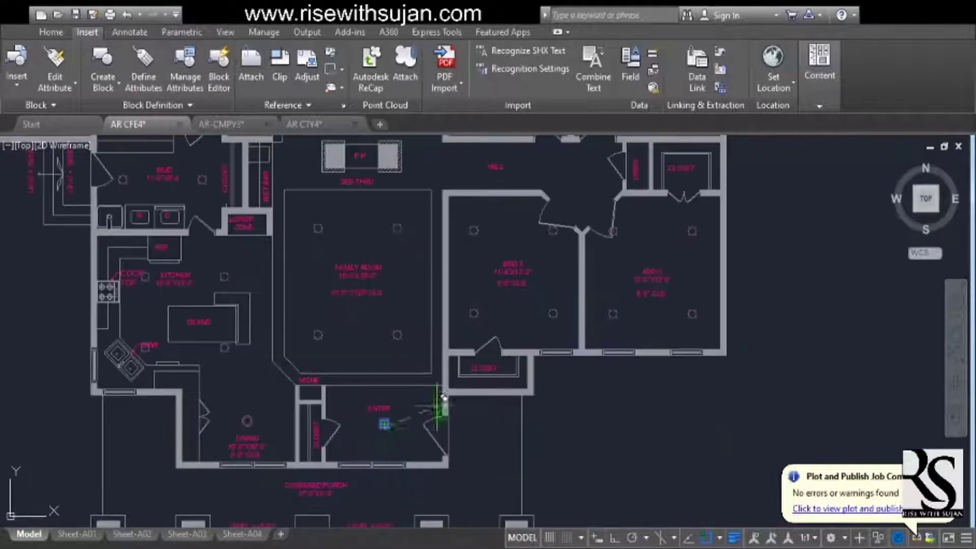
pyautogui.scroll(5, 441, 399)
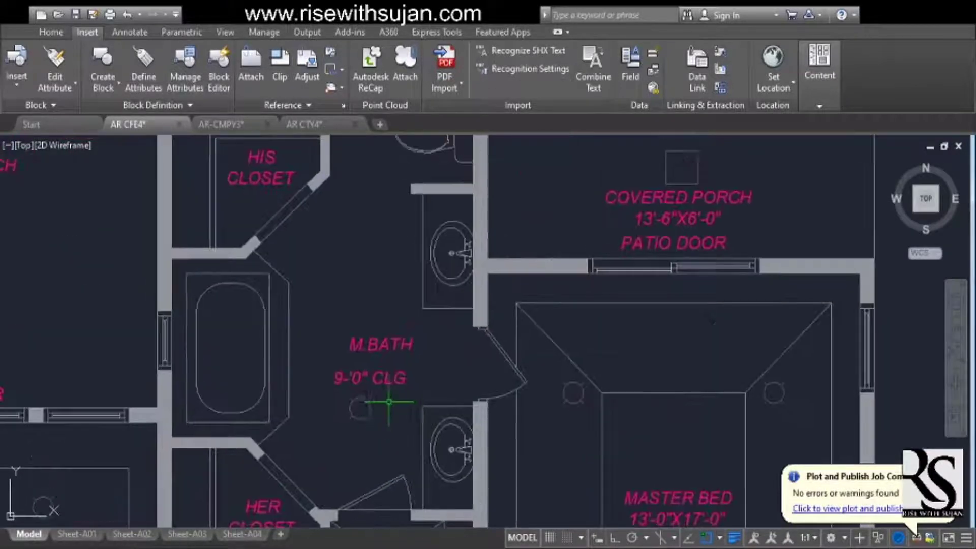
pyautogui.scroll(4, 447, 351)
pyautogui.scroll(-5, 420, 414)
pyautogui.scroll(2, 421, 414)
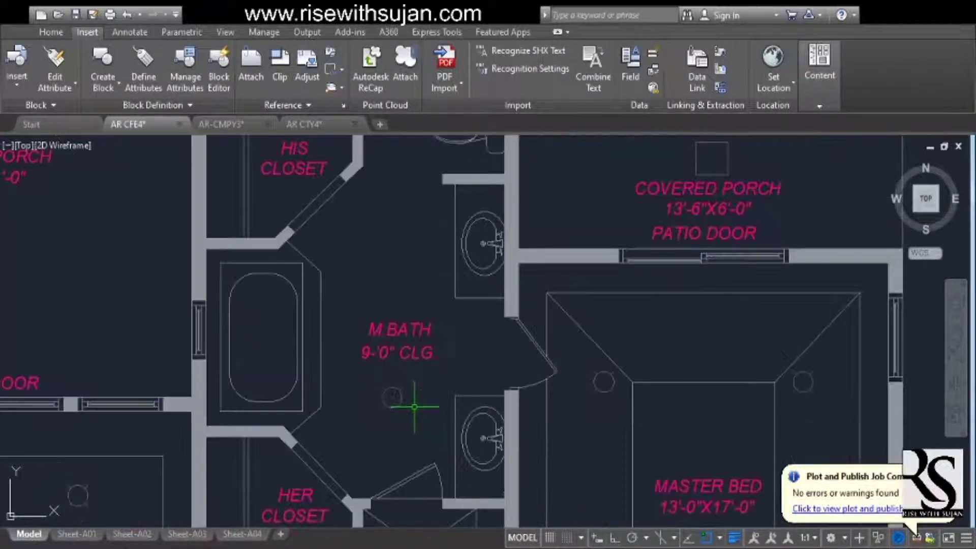
# Copy a second round ceiling light into the master bath near the upper sink, and adjust the room text and lower light to centre the text between them.
pyautogui.scroll(-1, 391, 398)
pyautogui.scroll(1, 407, 315)
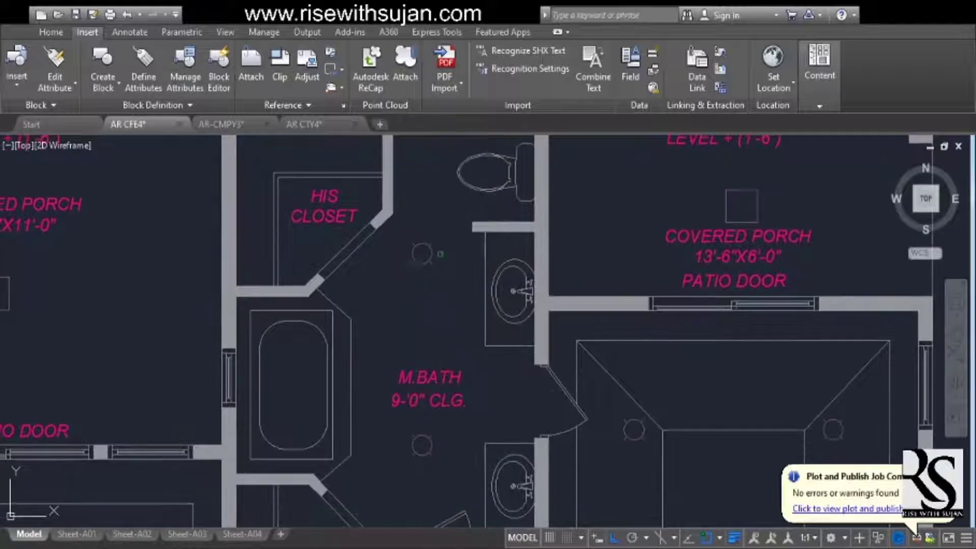
pyautogui.scroll(-1, 431, 295)
pyautogui.scroll(1, 438, 331)
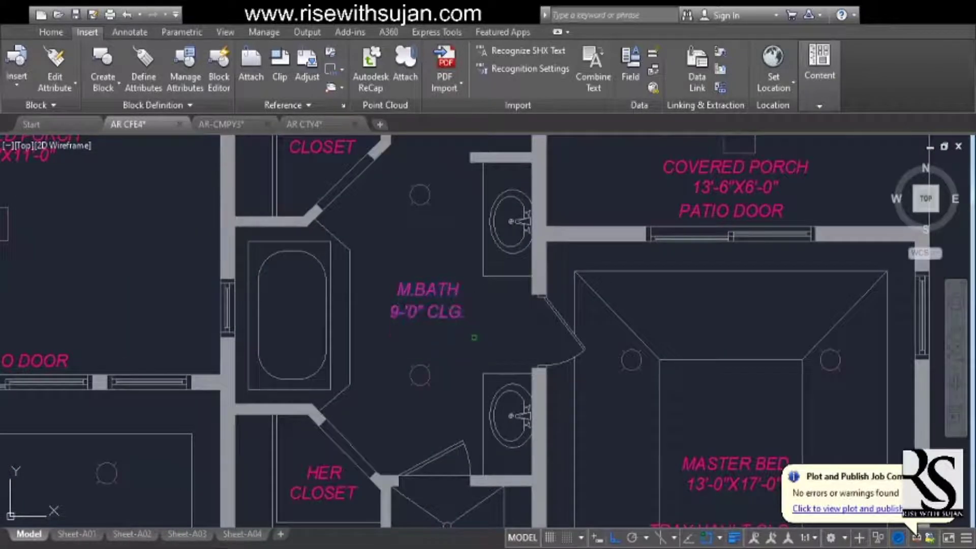
# Copy a round ceiling light from the master bath into HER CLOSET and move the closet's name below the light.
pyautogui.scroll(-4, 474, 337)
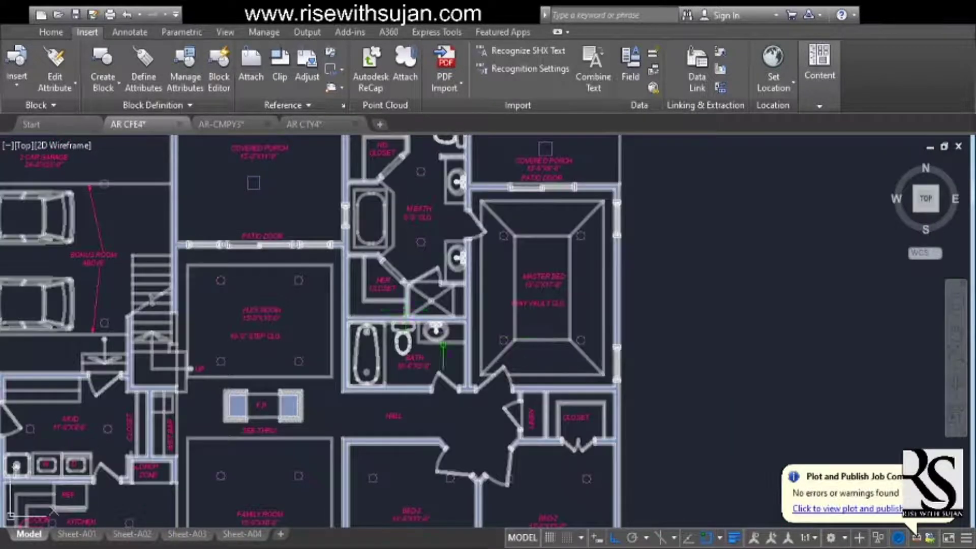
pyautogui.scroll(8, 406, 310)
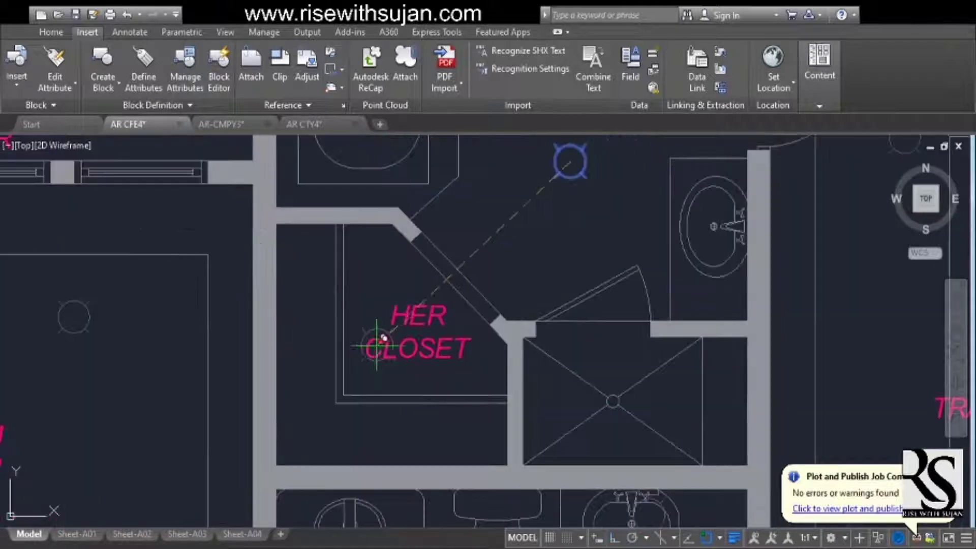
pyautogui.moveTo(442, 372); pyautogui.dragTo(495, 351, button='middle')
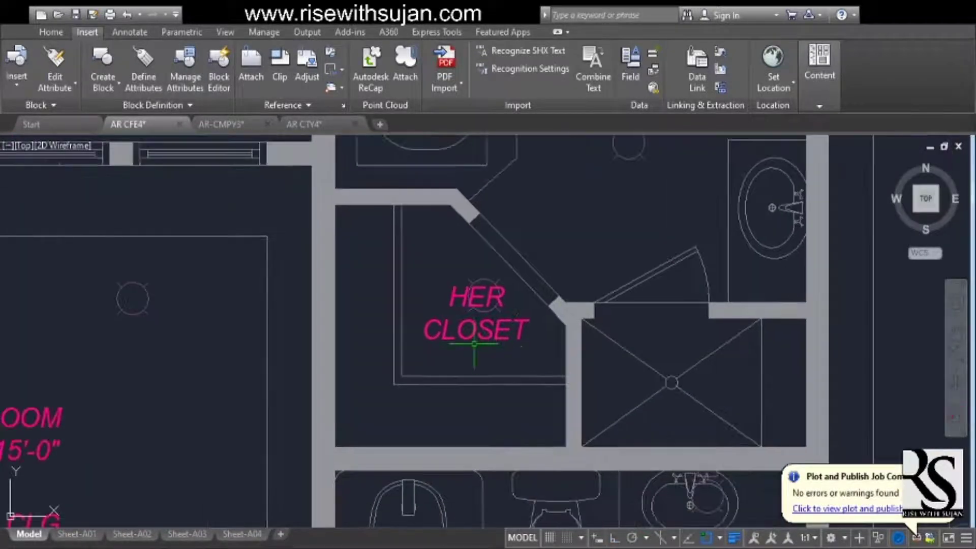
pyautogui.scroll(2, 492, 331)
pyautogui.moveTo(528, 384); pyautogui.dragTo(483, 331, button='middle')
pyautogui.click(501, 279)
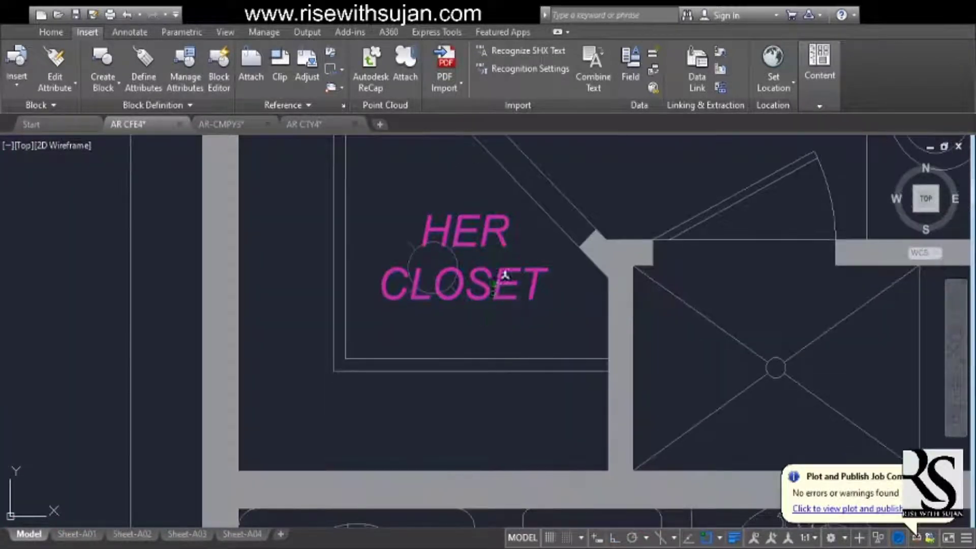
pyautogui.scroll(2, 474, 392)
pyautogui.scroll(-4, 475, 392)
pyautogui.click(458, 401)
pyautogui.scroll(2, 461, 325)
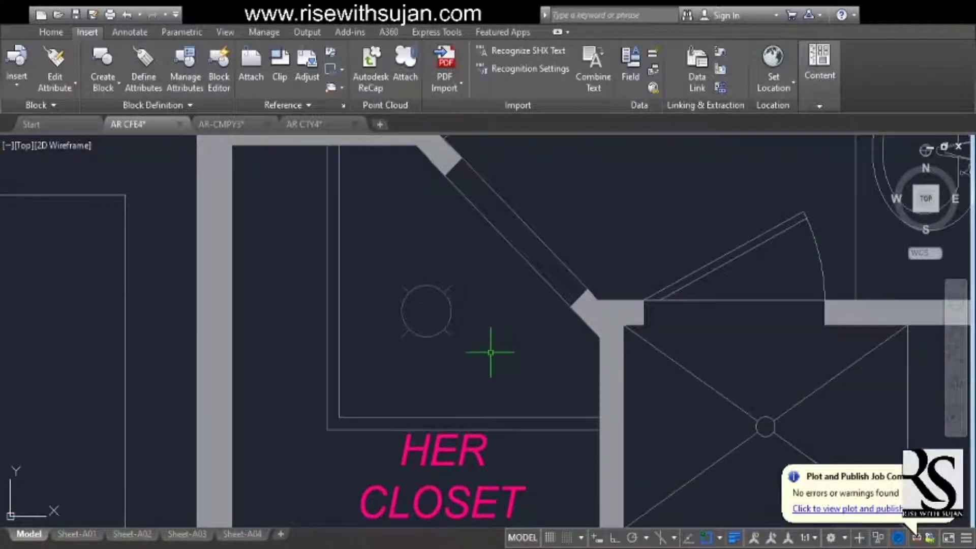
# Copy the round ceiling light into HIS CLOSET and move the closet's name above the light.
pyautogui.moveTo(461, 340); pyautogui.dragTo(207, 339, button='middle')
pyautogui.scroll(2, 538, 348)
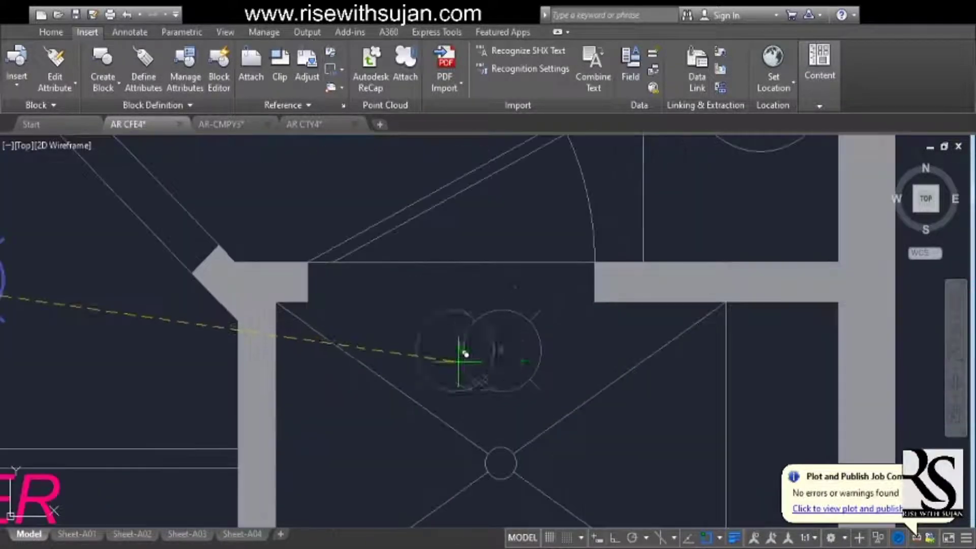
pyautogui.scroll(-5, 505, 395)
pyautogui.scroll(5, 447, 349)
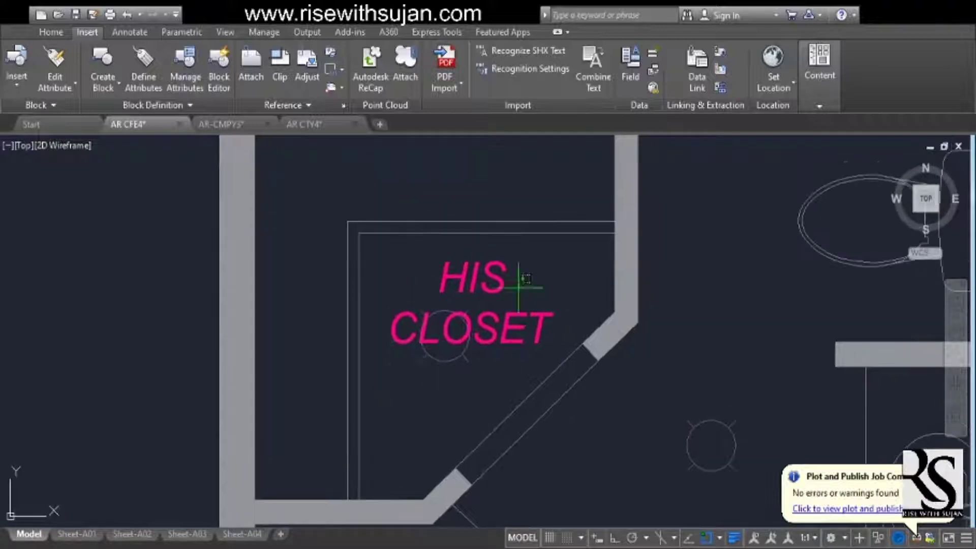
pyautogui.scroll(2, 518, 278)
pyautogui.scroll(-2, 483, 224)
pyautogui.click(449, 308)
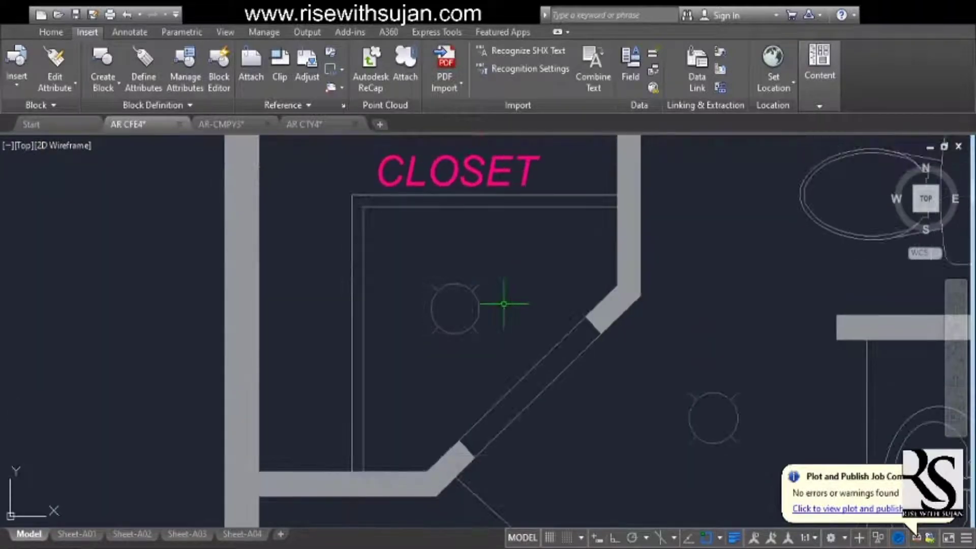
# Copy the round ceiling light into the wet bar beside the mud room closet.
pyautogui.scroll(-5, 503, 304)
pyautogui.scroll(6, 304, 299)
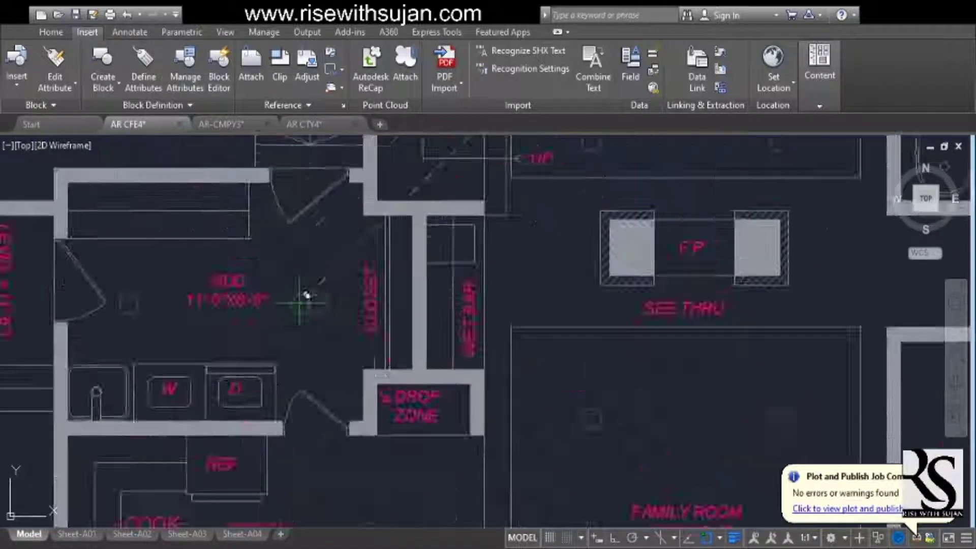
pyautogui.scroll(-5, 447, 378)
pyautogui.scroll(5, 394, 257)
# Copy the round ceiling light into the BED-3 closet and move the CLOSET text below the light.
pyautogui.scroll(-3, 549, 320)
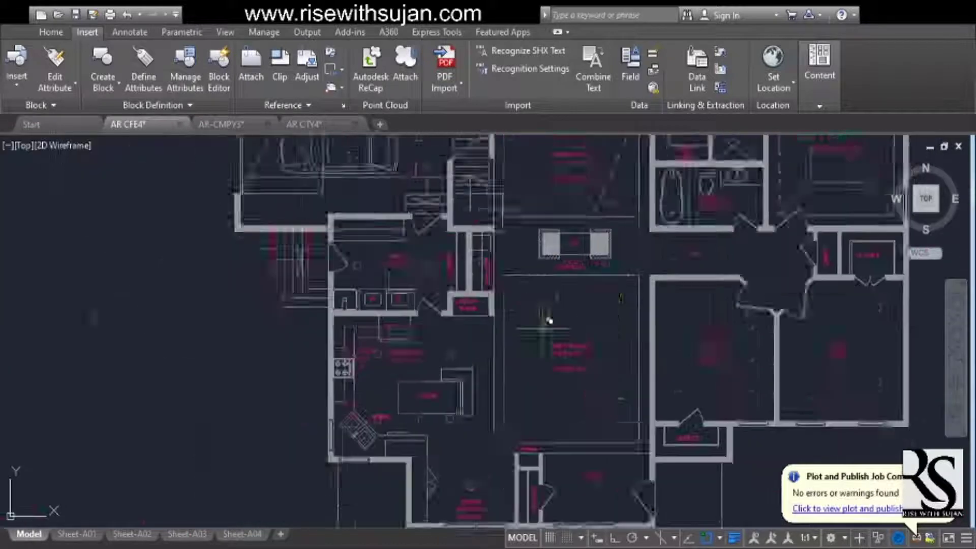
pyautogui.scroll(6, 580, 320)
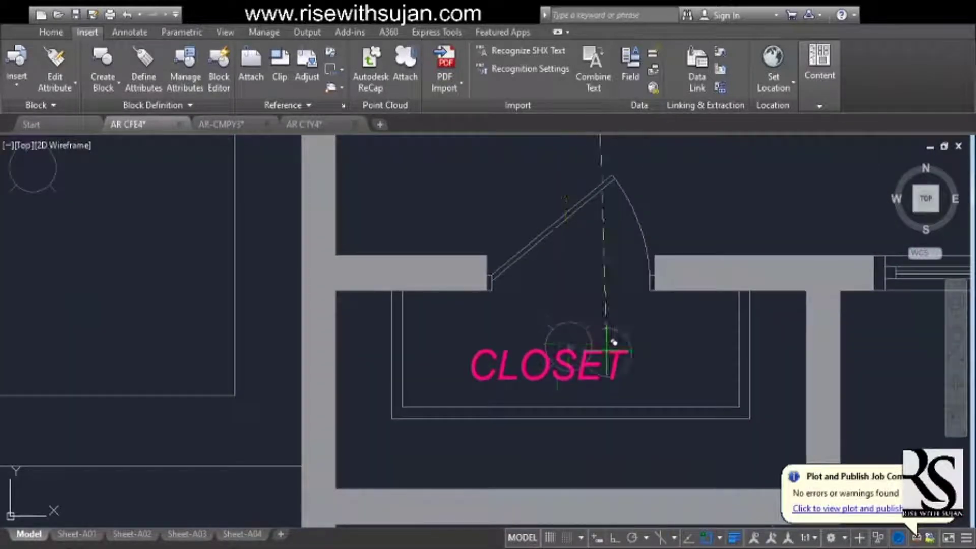
pyautogui.moveTo(607, 341); pyautogui.dragTo(584, 193, button='middle')
pyautogui.click(467, 220)
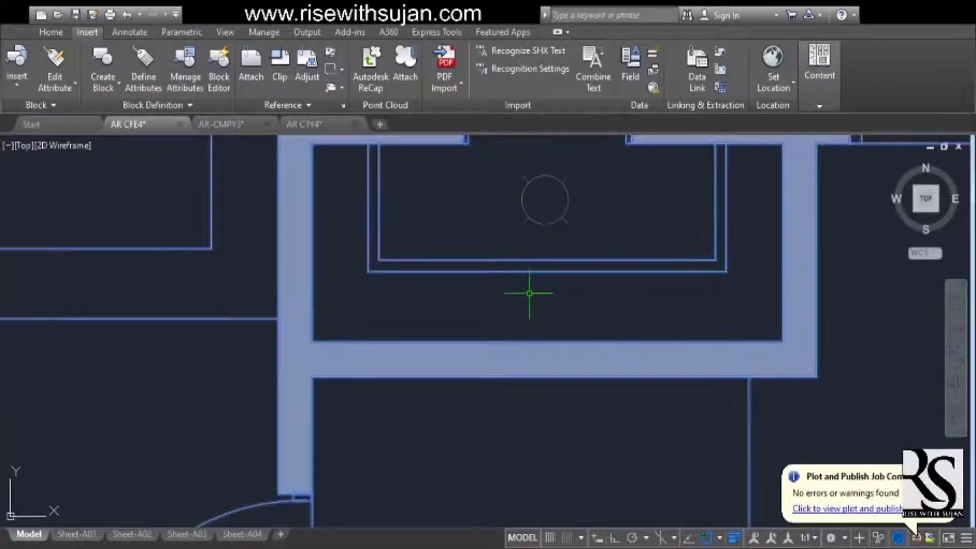
pyautogui.click(473, 306)
pyautogui.scroll(-9, 521, 338)
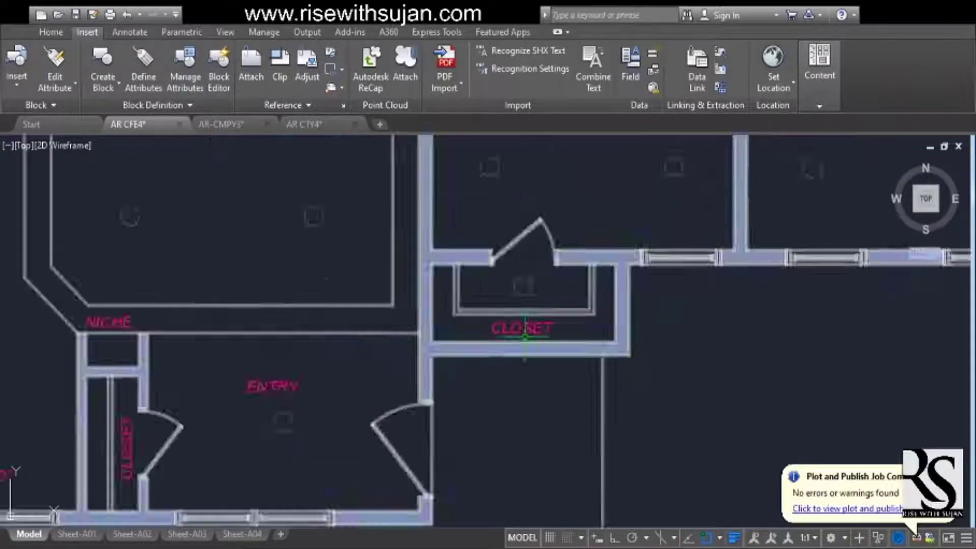
# Copy the round light from the BED-3 closet into the linen closet and move the LINEN text toward the right wall.
pyautogui.moveTo(544, 248); pyautogui.dragTo(558, 375, button='middle')
pyautogui.scroll(4, 654, 336)
pyautogui.scroll(-5, 638, 313)
pyautogui.scroll(9, 516, 465)
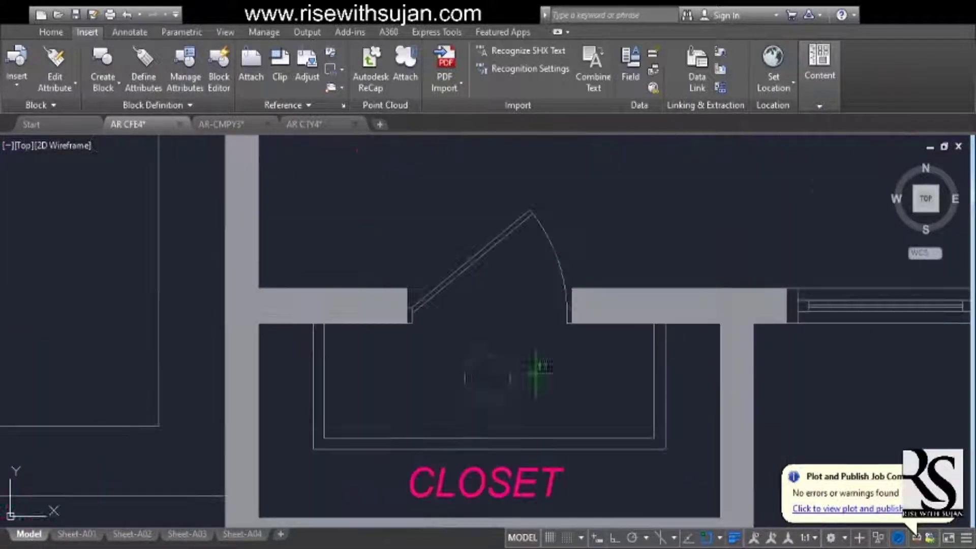
pyautogui.click(507, 376)
pyautogui.click(486, 375)
pyautogui.scroll(-9, 498, 441)
pyautogui.scroll(9, 632, 251)
pyautogui.click(596, 311)
pyautogui.moveTo(618, 382)
pyautogui.mouseDown(button='middle')
pyautogui.moveTo(578, 359)
pyautogui.moveTo(562, 361)
pyautogui.mouseUp(button='middle')
pyautogui.click(612, 335)
pyautogui.click(538, 375)
# Copy the linen closet's round light into the neighbouring BED-2 closet.
pyautogui.scroll(-3, 538, 373)
pyautogui.write('co')
pyautogui.scroll(3, 549, 351)
pyautogui.click(539, 342)
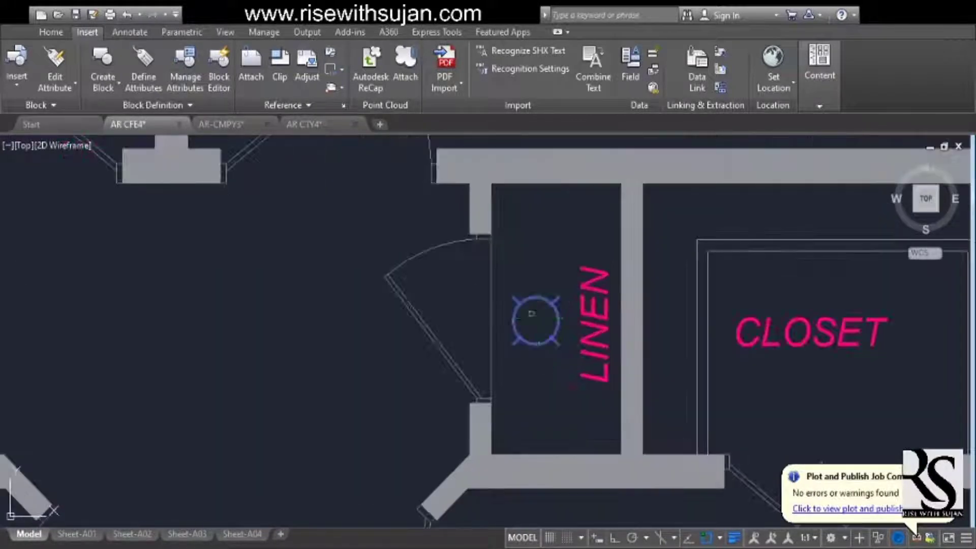
pyautogui.press('Return')
pyautogui.click(539, 318)
pyautogui.moveTo(843, 373); pyautogui.dragTo(593, 364, button='middle')
pyautogui.click(608, 336)
# Move the CLOSET text of the BED-2 closet up above its round light.
pyautogui.write('m')
pyautogui.scroll(4, 604, 307)
pyautogui.click(567, 318)
pyautogui.click(647, 351)
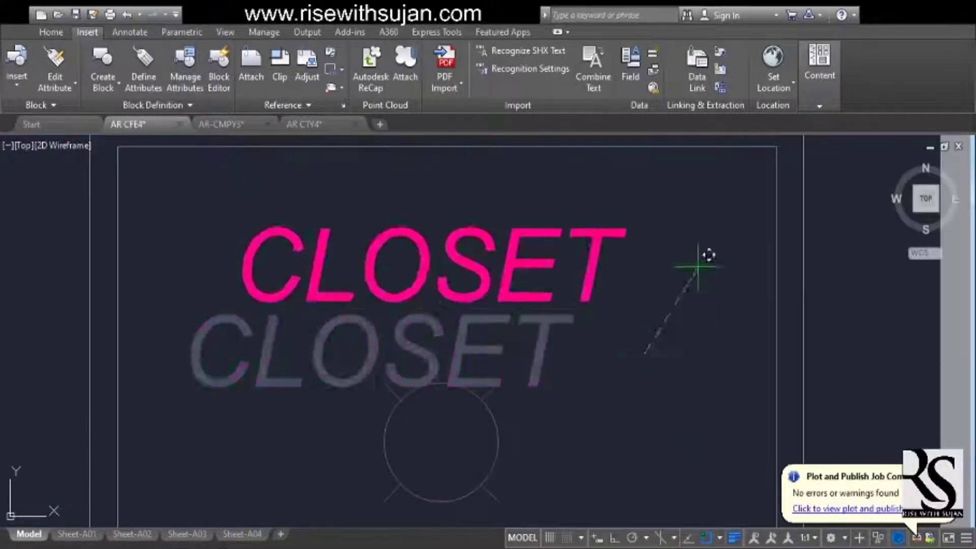
pyautogui.click(697, 265)
# Copy the square light from the 15'-0"X11'-0" covered porch onto the side-entry landing outside the mud room.
pyautogui.scroll(-10, 694, 263)
pyautogui.scroll(10, 452, 312)
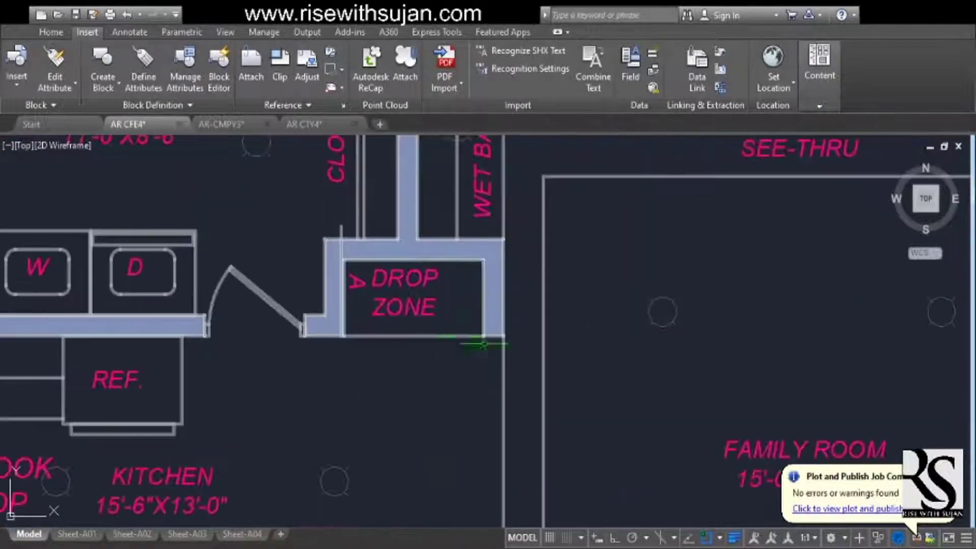
pyautogui.scroll(-7, 525, 381)
pyautogui.scroll(6, 447, 356)
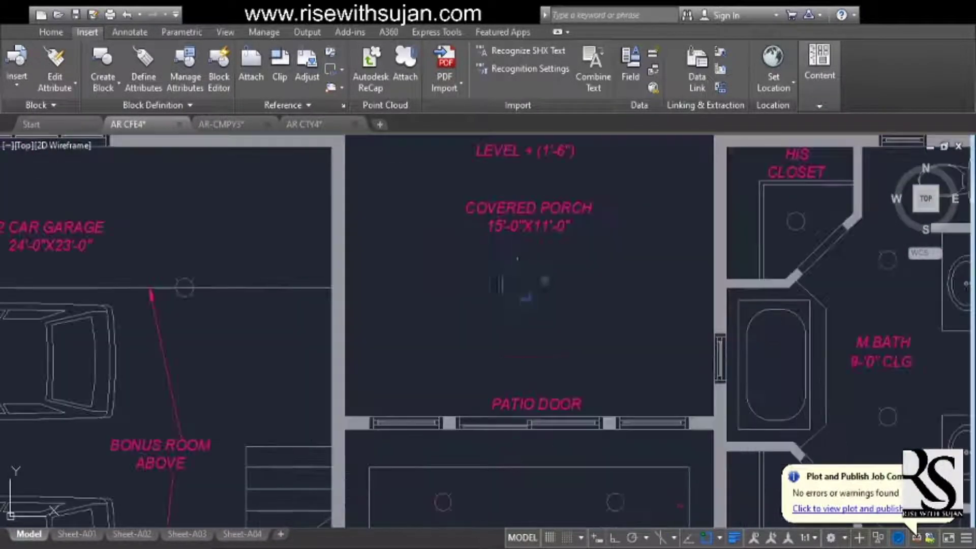
pyautogui.scroll(-8, 610, 322)
pyautogui.scroll(12, 491, 289)
pyautogui.scroll(-8, 490, 292)
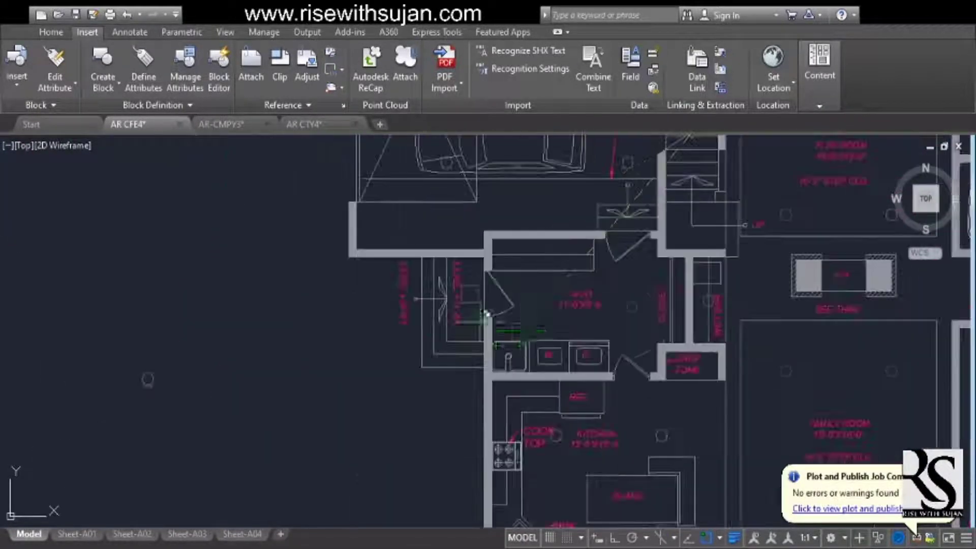
pyautogui.scroll(6, 457, 330)
# Copy the linen closet's round light into the entry closet with ortho mode toggled, and move the CLOSET text to the left of the light.
pyautogui.scroll(-8, 483, 330)
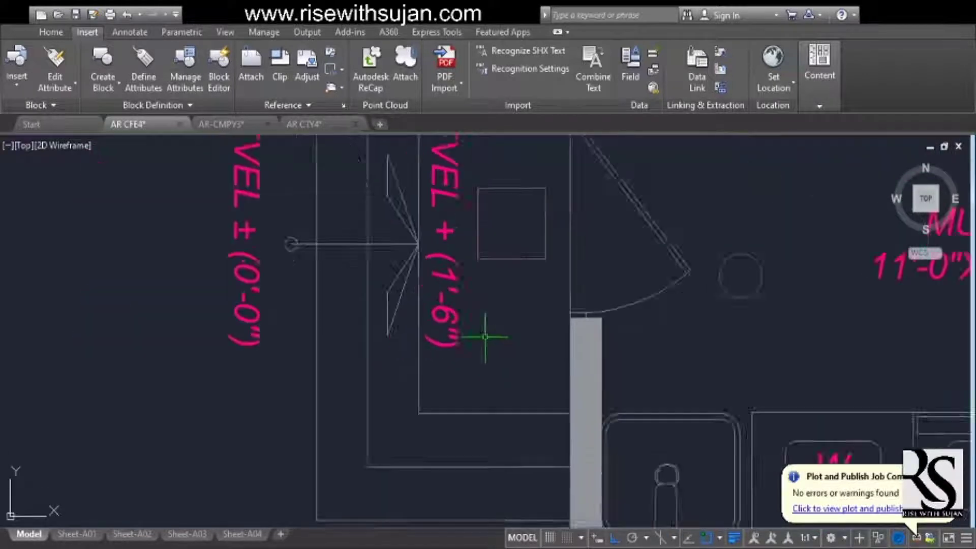
pyautogui.scroll(6, 509, 358)
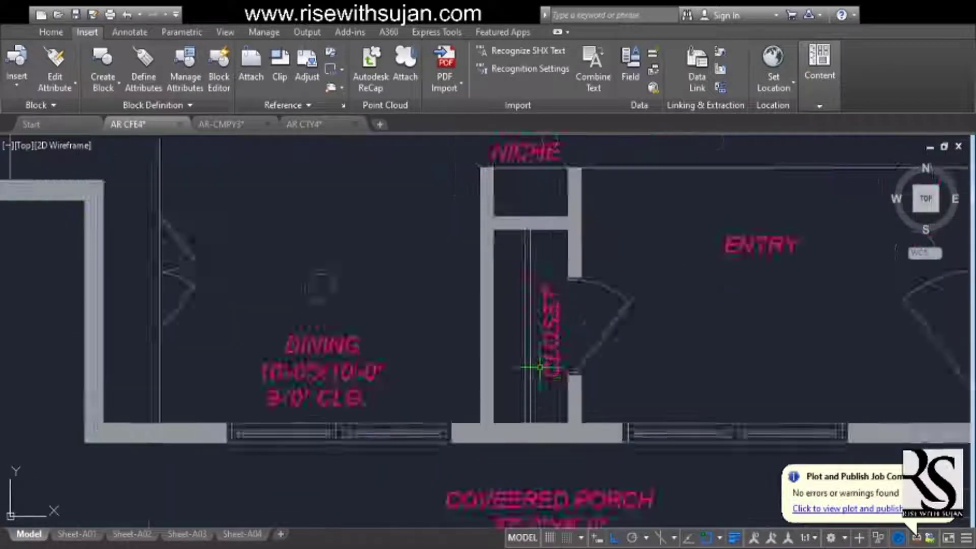
pyautogui.scroll(-5, 554, 331)
pyautogui.scroll(3, 615, 321)
pyautogui.click(605, 329)
pyautogui.moveTo(373, 407); pyautogui.dragTo(534, 344, button='middle')
pyautogui.scroll(6, 535, 356)
pyautogui.press('F8')
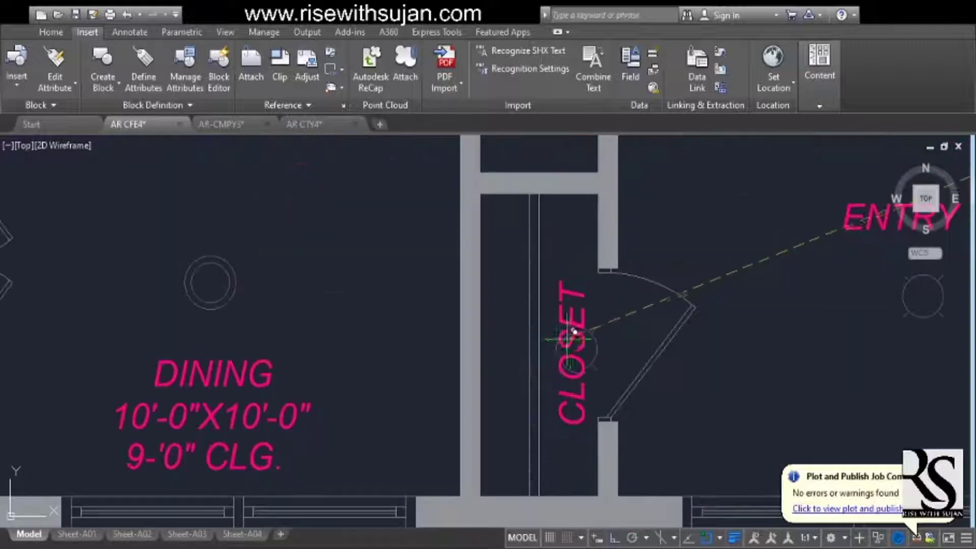
pyautogui.click(571, 345)
pyautogui.moveTo(583, 378); pyautogui.dragTo(583, 334, button='middle')
pyautogui.scroll(-5, 569, 356)
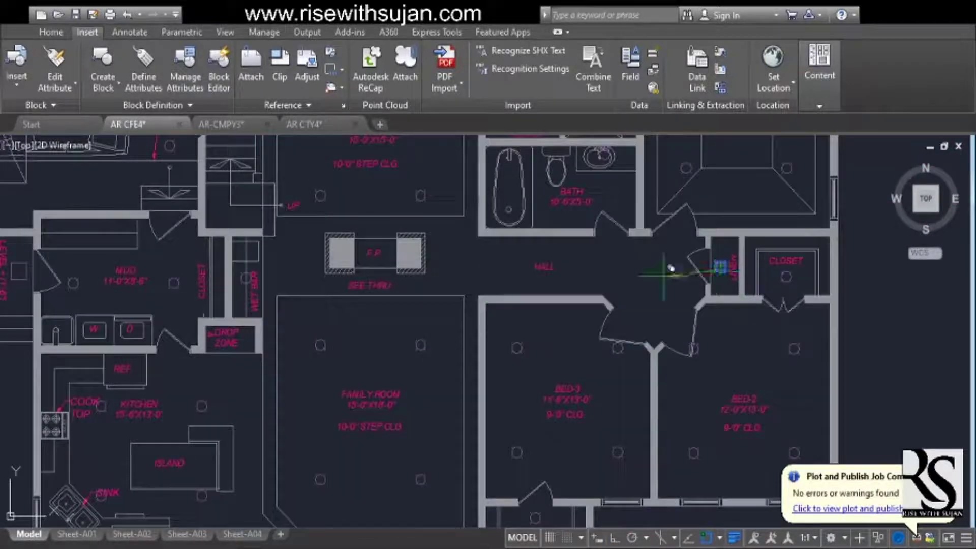
# Copy the linen closet's round light into the hall near the bedroom doors.
pyautogui.scroll(-2, 562, 289)
pyautogui.scroll(5, 569, 313)
pyautogui.scroll(-4, 569, 316)
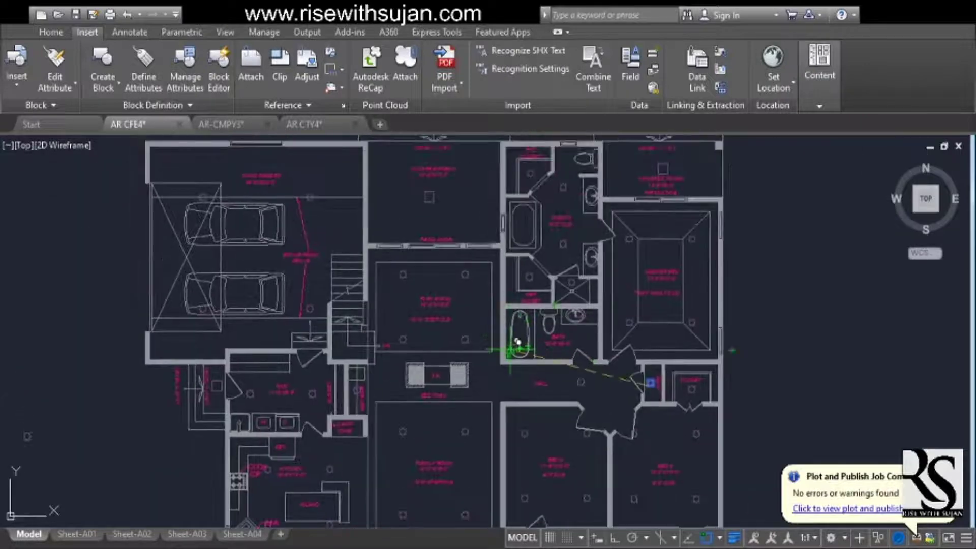
# Copy the square light from the side-entry landing onto the 37'-0"X6'-0" covered porch, above the left-hand steps.
pyautogui.moveTo(510, 349); pyautogui.dragTo(490, 302, button='middle')
pyautogui.moveTo(634, 396); pyautogui.dragTo(645, 271, button='middle')
pyautogui.moveTo(503, 323); pyautogui.dragTo(546, 217, button='middle')
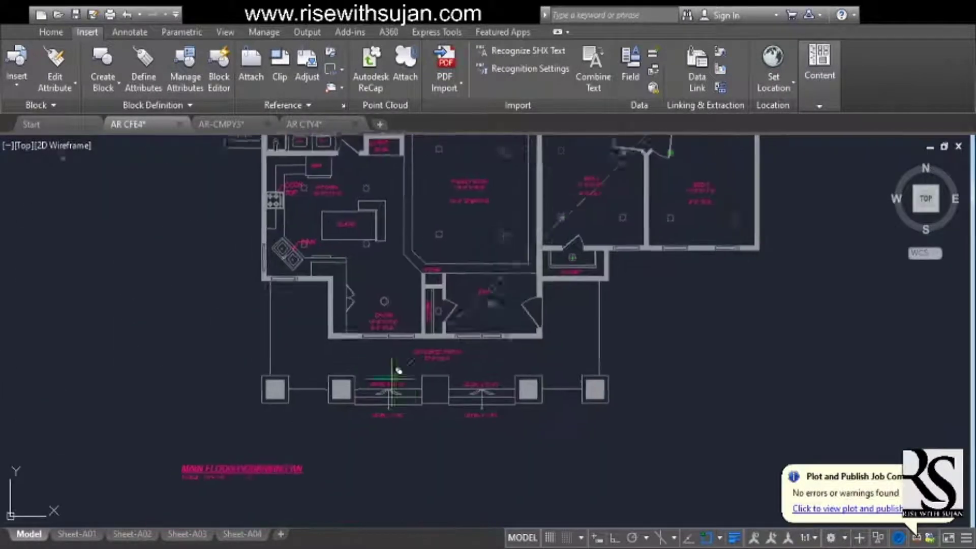
pyautogui.scroll(3, 399, 361)
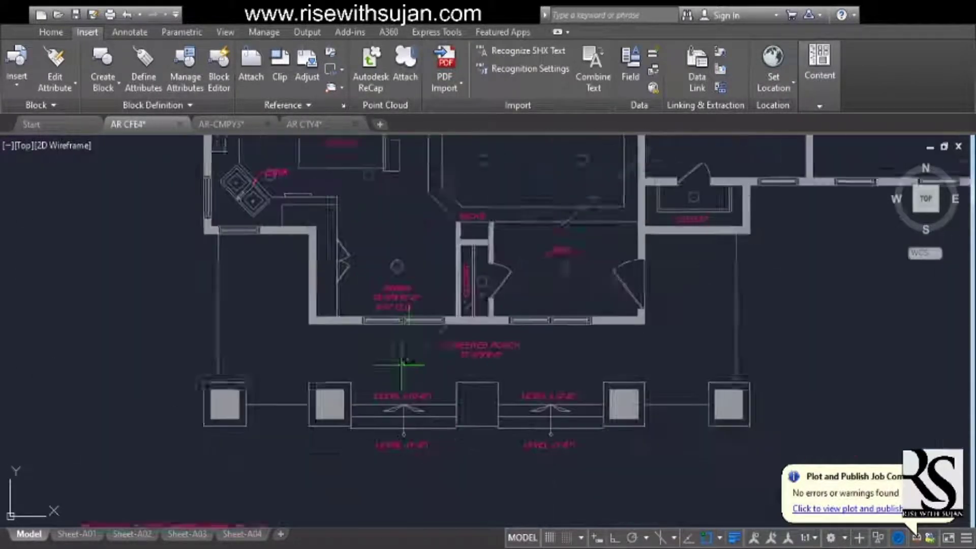
pyautogui.scroll(-4, 402, 363)
pyautogui.scroll(5, 391, 279)
pyautogui.scroll(-4, 391, 280)
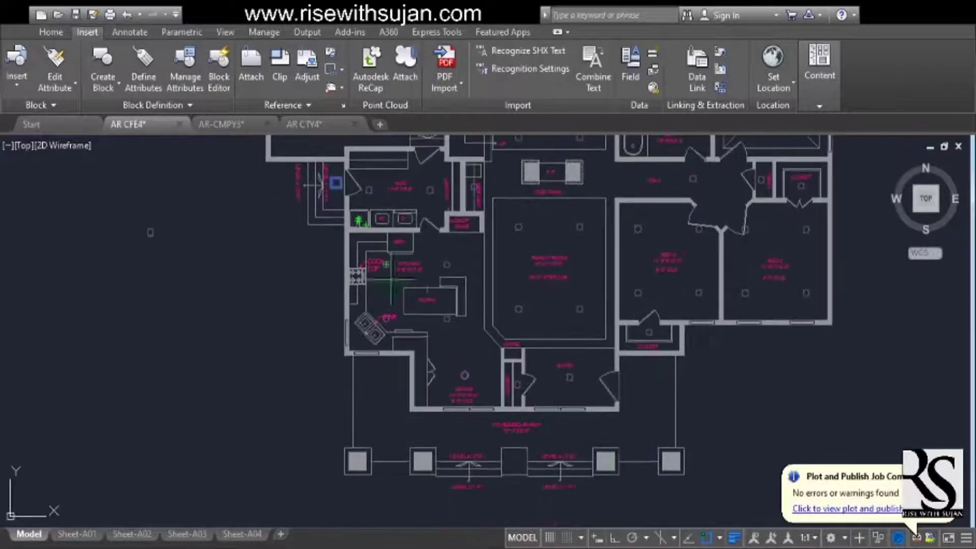
pyautogui.moveTo(468, 432); pyautogui.dragTo(444, 304, button='middle')
pyautogui.scroll(6, 444, 304)
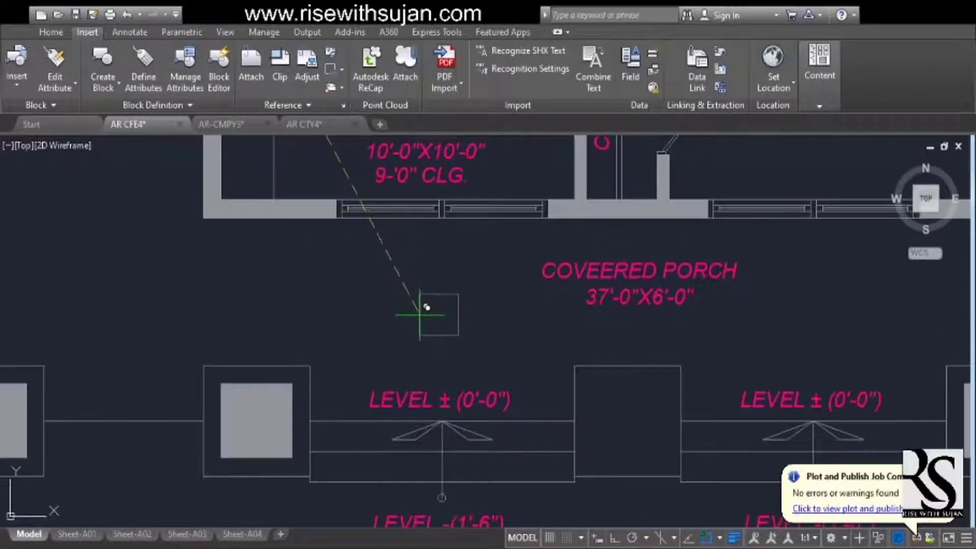
pyautogui.scroll(-5, 427, 331)
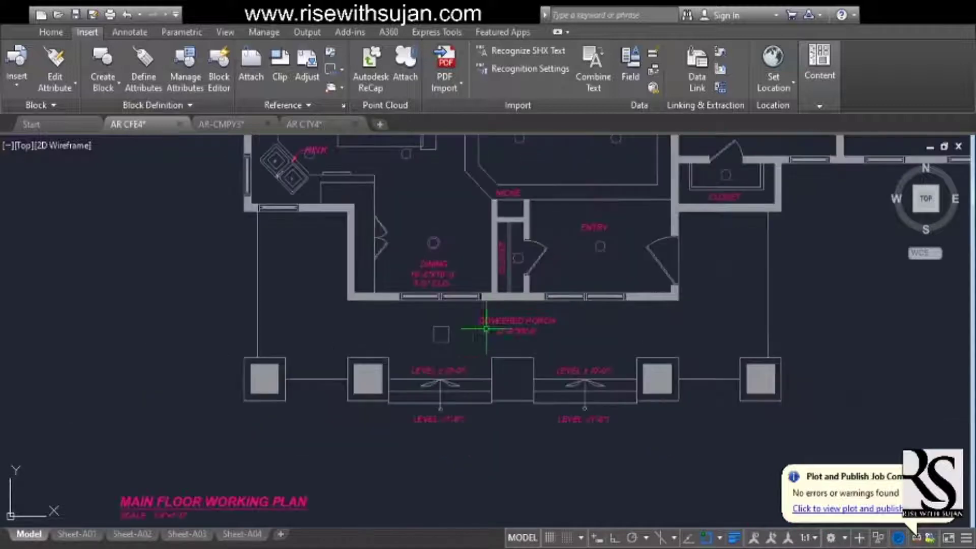
# Copy the square porch light from above the left-hand steps to above the right-hand steps and outside the entry door.
pyautogui.scroll(5, 477, 328)
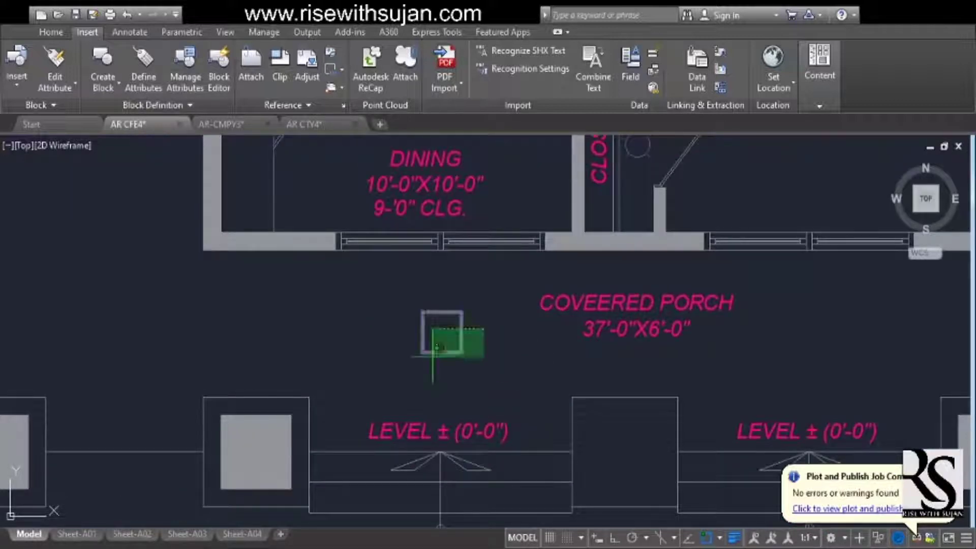
pyautogui.scroll(-2, 454, 342)
pyautogui.scroll(-5, 694, 346)
pyautogui.scroll(4, 577, 272)
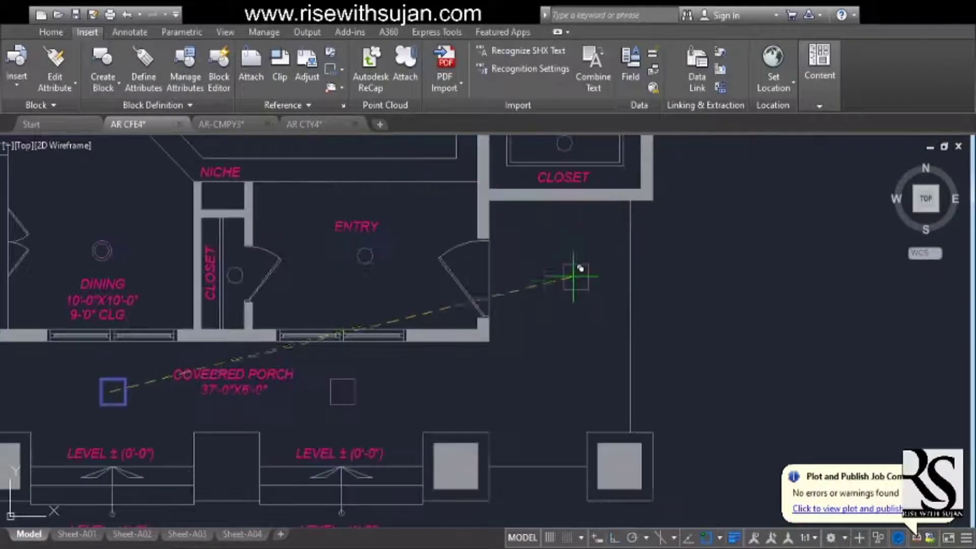
pyautogui.scroll(-4, 670, 349)
pyautogui.scroll(3, 389, 305)
pyautogui.press('Escape')
# Examine the light layout from the front porch up through the rest of the main floor plan.
pyautogui.moveTo(592, 388); pyautogui.dragTo(517, 478, button='middle')
pyautogui.scroll(-2, 570, 356)
pyautogui.moveTo(494, 405); pyautogui.dragTo(486, 312, button='middle')
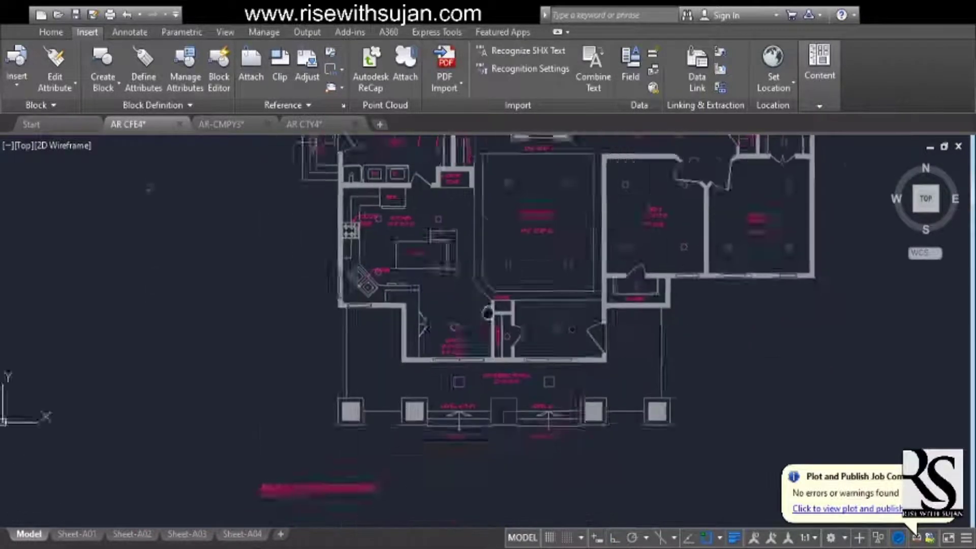
pyautogui.scroll(2, 464, 381)
pyautogui.scroll(-4, 464, 380)
pyautogui.moveTo(462, 379); pyautogui.dragTo(360, 502, button='middle')
pyautogui.moveTo(407, 348); pyautogui.dragTo(466, 335, button='middle')
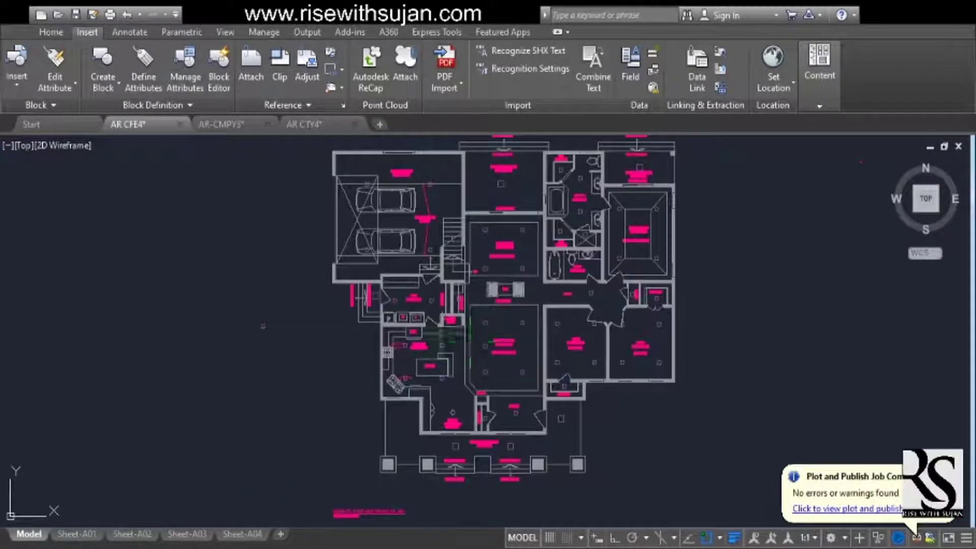
# Copy the wall light symbol from the reference plan onto the kitchen's exterior wall, near the corner beside the sink.
pyautogui.scroll(-6, 263, 326)
pyautogui.moveTo(263, 326); pyautogui.dragTo(573, 322, button='middle')
pyautogui.scroll(10, 305, 279)
pyautogui.scroll(6, 314, 323)
pyautogui.scroll(-11, 322, 327)
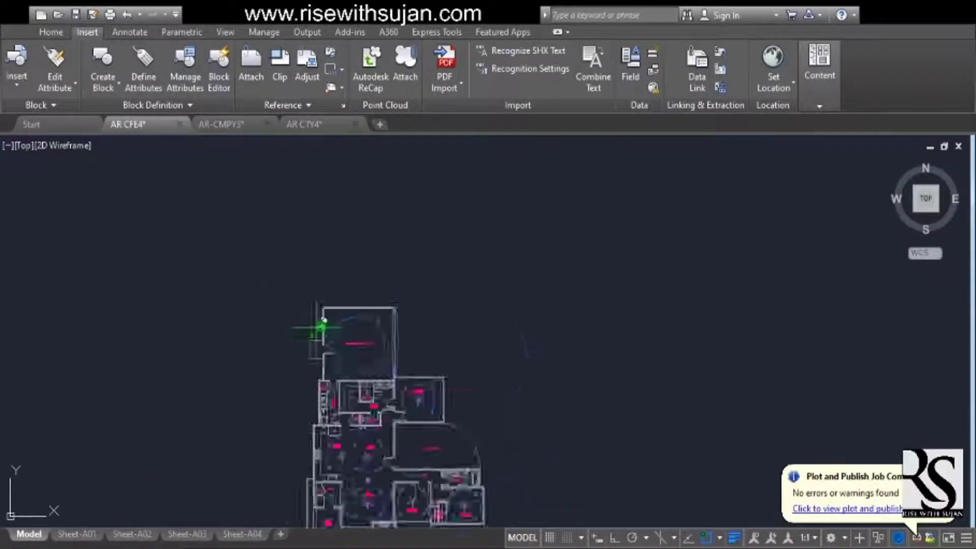
pyautogui.scroll(8, 321, 327)
pyautogui.moveTo(307, 277); pyautogui.dragTo(489, 277, button='middle')
pyautogui.moveTo(490, 373); pyautogui.dragTo(466, 200, button='middle')
pyautogui.moveTo(438, 489); pyautogui.dragTo(414, 305, button='middle')
pyautogui.scroll(-4, 446, 349)
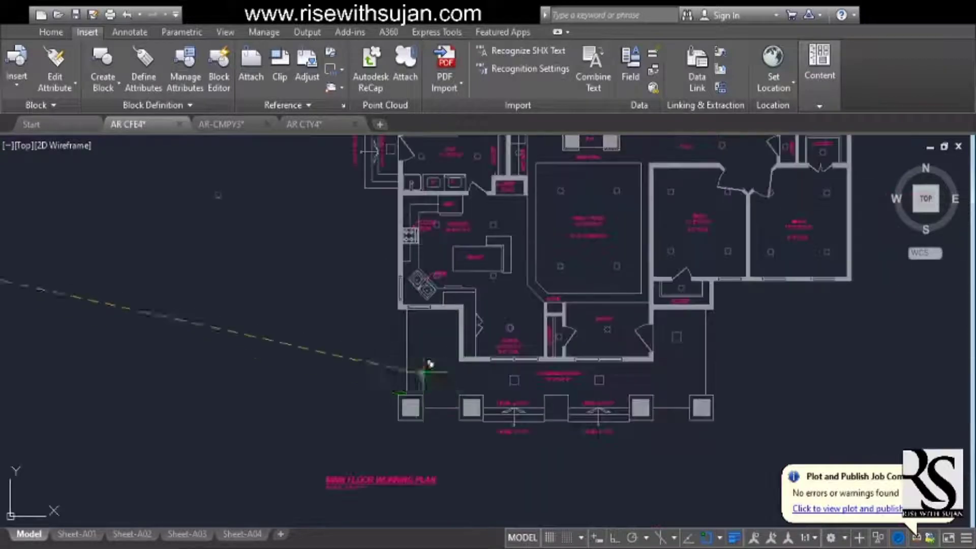
pyautogui.scroll(6, 396, 312)
pyautogui.click(403, 275)
# Copy the wall light onto the porch near the dining room's outer corner and rotate it a quarter turn to face downward.
pyautogui.scroll(-6, 370, 310)
pyautogui.scroll(4, 531, 389)
pyautogui.scroll(-2, 509, 371)
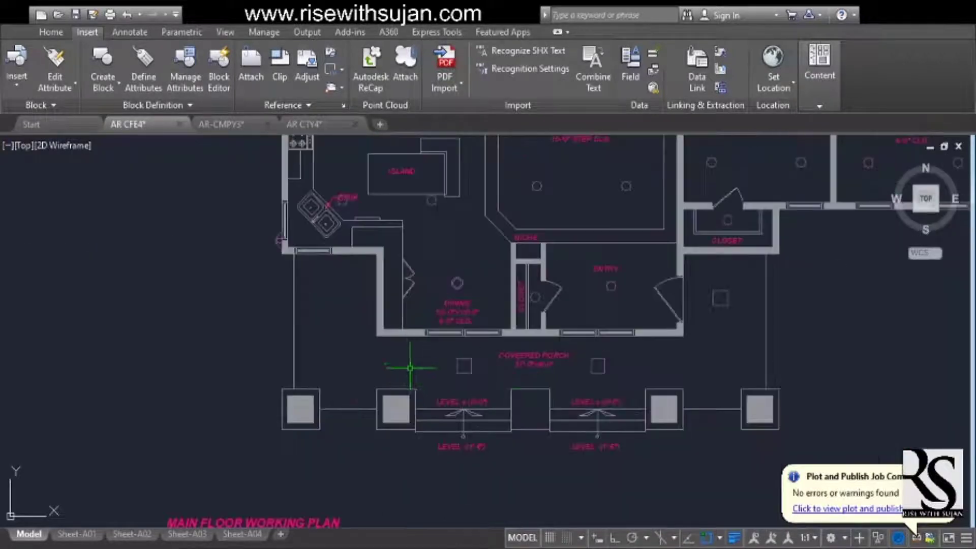
pyautogui.scroll(2, 255, 238)
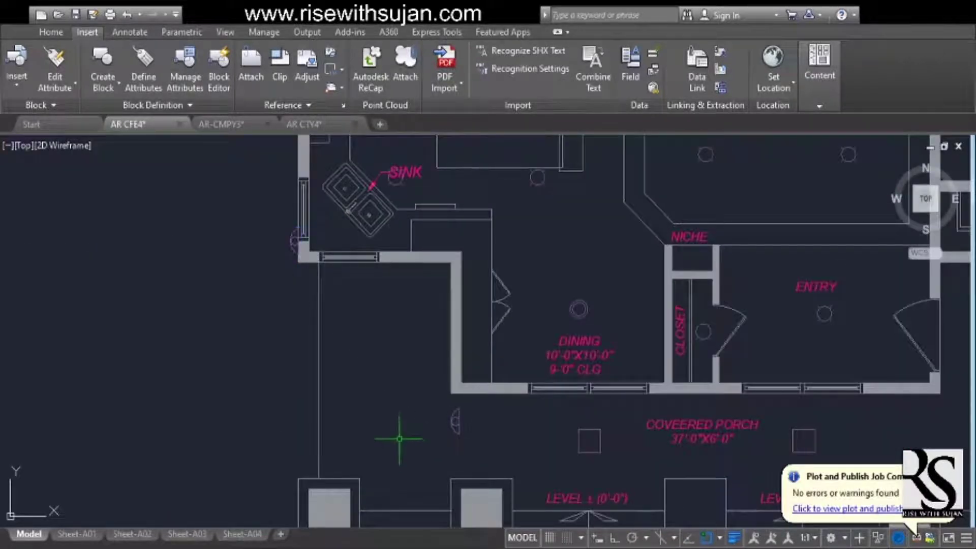
pyautogui.scroll(2, 478, 435)
pyautogui.click(395, 407)
pyautogui.write('ro')
pyautogui.click(393, 407)
pyautogui.scroll(2, 410, 384)
pyautogui.press('F8')
pyautogui.click(407, 392)
pyautogui.scroll(-2, 421, 408)
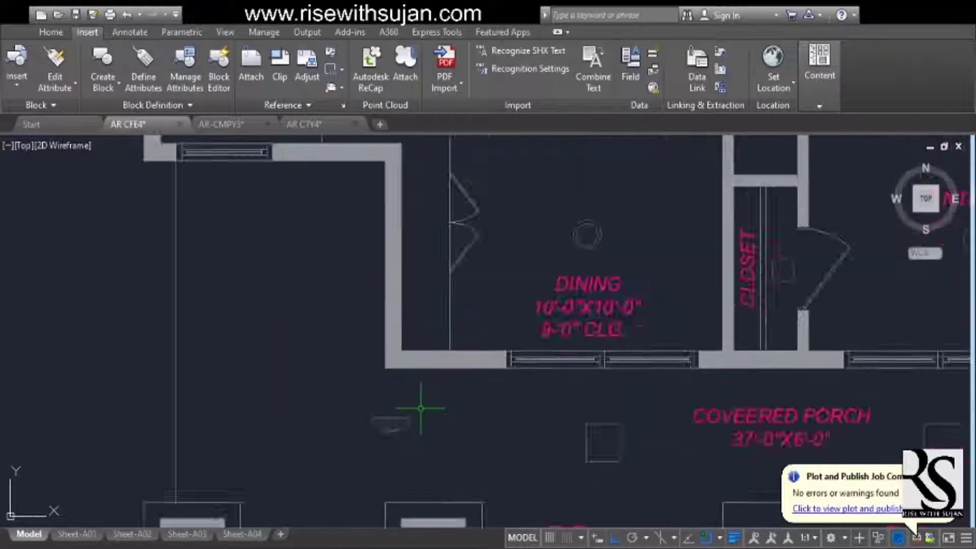
# Move the rotated wall light up against the porch-side wall at the dining room's outer corner.
pyautogui.scroll(-4, 407, 410)
pyautogui.scroll(4, 394, 407)
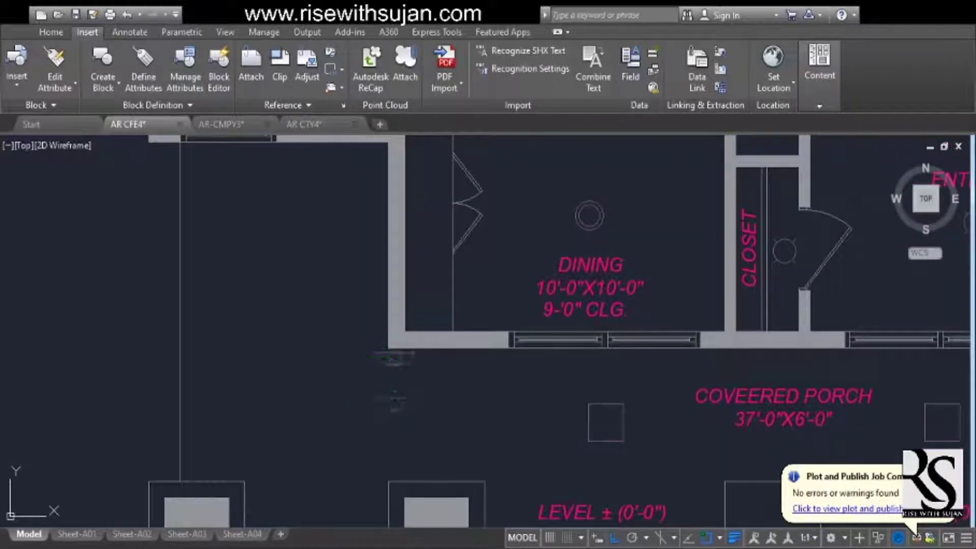
pyautogui.scroll(-4, 395, 400)
pyautogui.scroll(2, 442, 422)
pyautogui.click(460, 386)
pyautogui.scroll(-2, 506, 371)
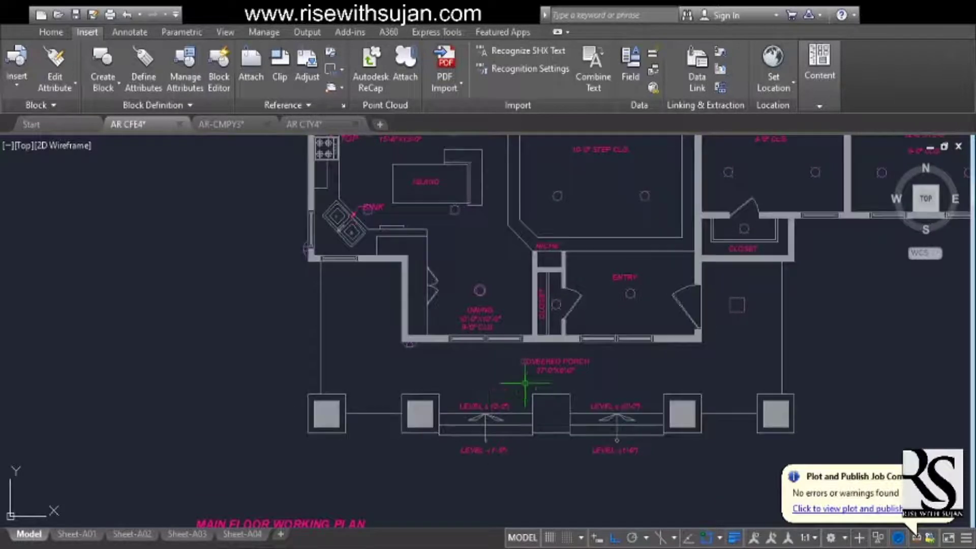
# Move the left-hand square porch light midway between the steps, and duplicate the light outside the entry door at the porch's opposite end.
pyautogui.scroll(2, 520, 392)
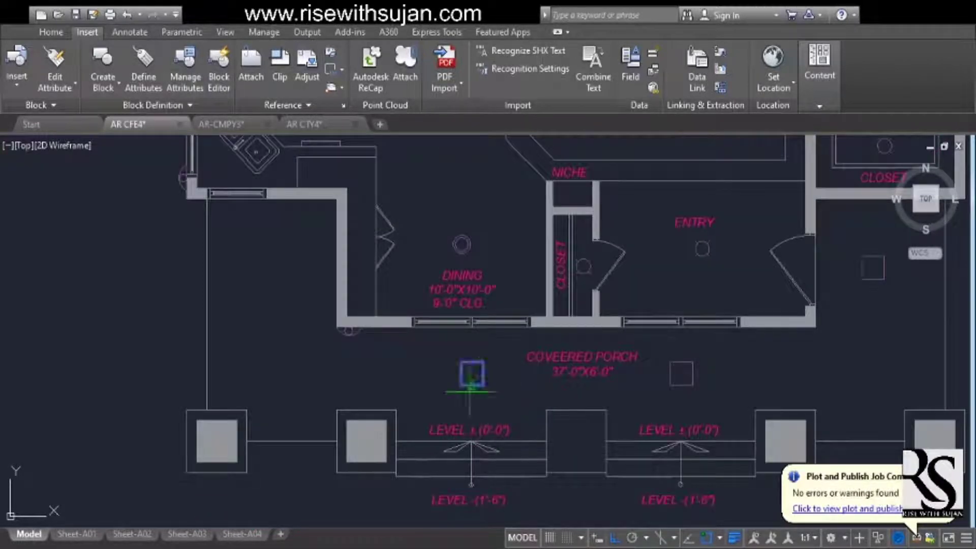
pyautogui.scroll(-2, 474, 386)
pyautogui.scroll(2, 578, 393)
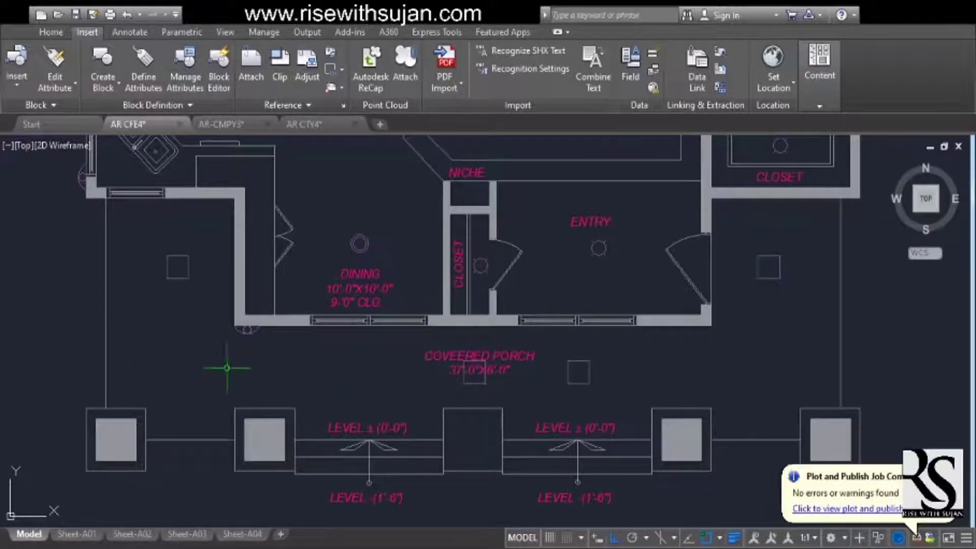
# Remove the square light above the right-hand steps and move the COVEERED PORCH 37'-0"X6'-0" label to the left of the central light.
pyautogui.scroll(-2, 327, 381)
pyautogui.scroll(4, 435, 381)
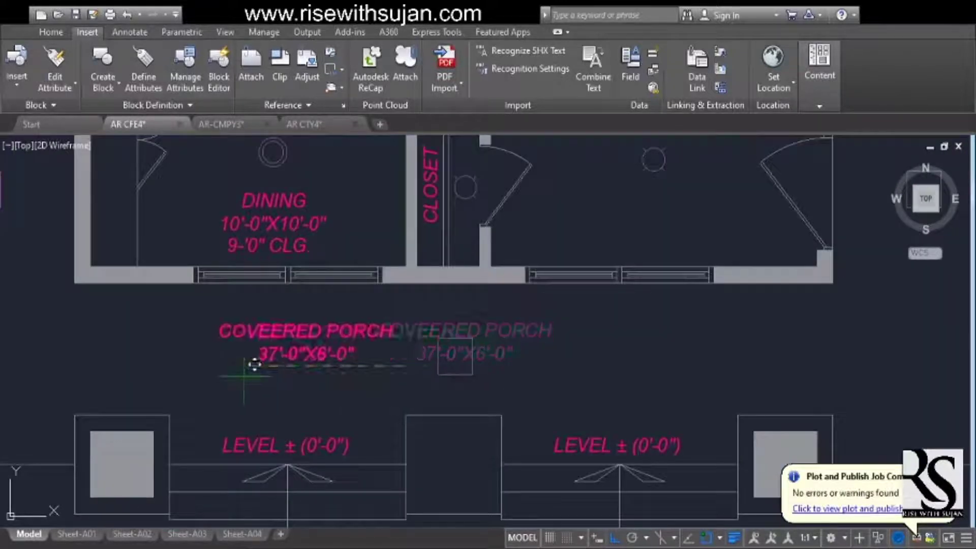
pyautogui.click(244, 376)
# Examine the light layout across the whole main floor plan, from the covered porch up to the garage and rear porches.
pyautogui.scroll(-3, 407, 396)
pyautogui.scroll(3, 433, 392)
pyautogui.scroll(-7, 443, 395)
pyautogui.scroll(2, 301, 311)
pyautogui.moveTo(300, 311); pyautogui.dragTo(342, 468, button='middle')
pyautogui.scroll(-2, 165, 417)
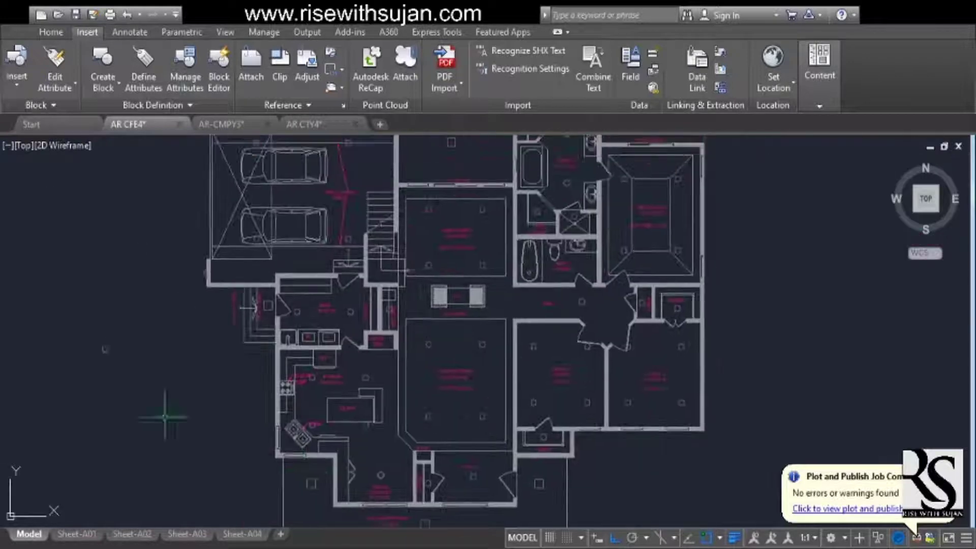
pyautogui.moveTo(428, 275); pyautogui.dragTo(401, 359, button='middle')
pyautogui.moveTo(397, 513); pyautogui.dragTo(434, 305, button='middle')
pyautogui.moveTo(465, 257); pyautogui.dragTo(461, 413, button='middle')
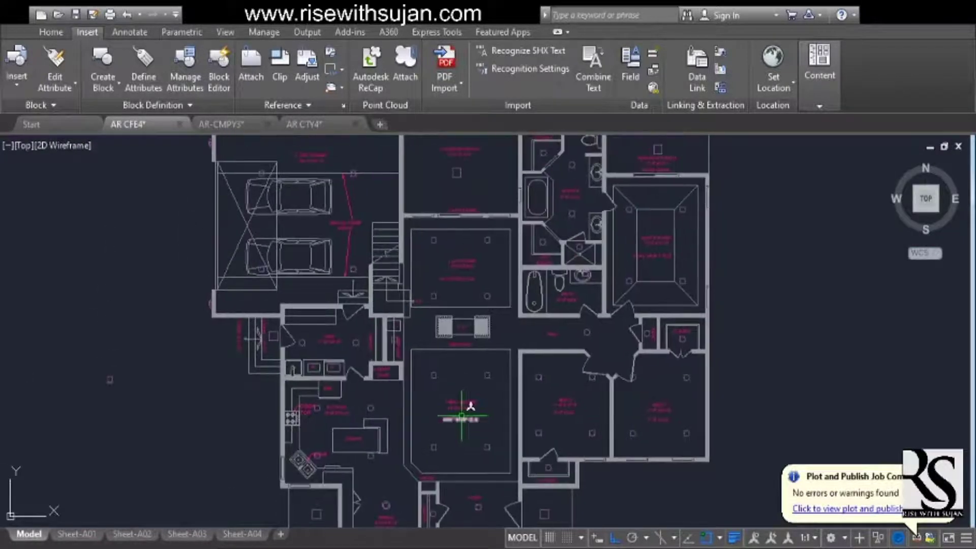
pyautogui.moveTo(306, 361); pyautogui.dragTo(447, 331, button='middle')
pyautogui.scroll(-2, 447, 331)
pyautogui.scroll(2, 447, 331)
pyautogui.moveTo(508, 364); pyautogui.dragTo(379, 449, button='middle')
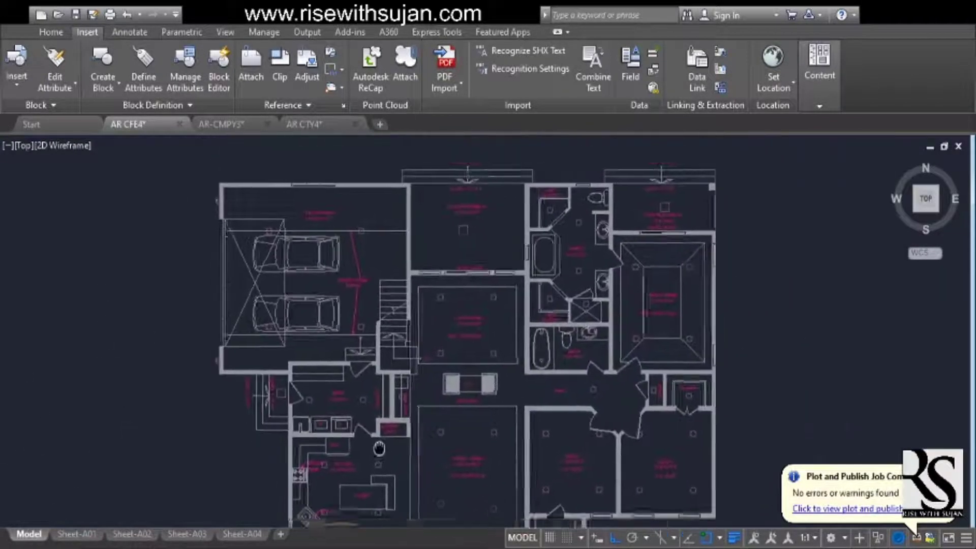
# Copy the $ switch symbol from the reference plan into the entry and set it against the wall above the entry door.
pyautogui.scroll(-4, 462, 342)
pyautogui.scroll(12, 224, 336)
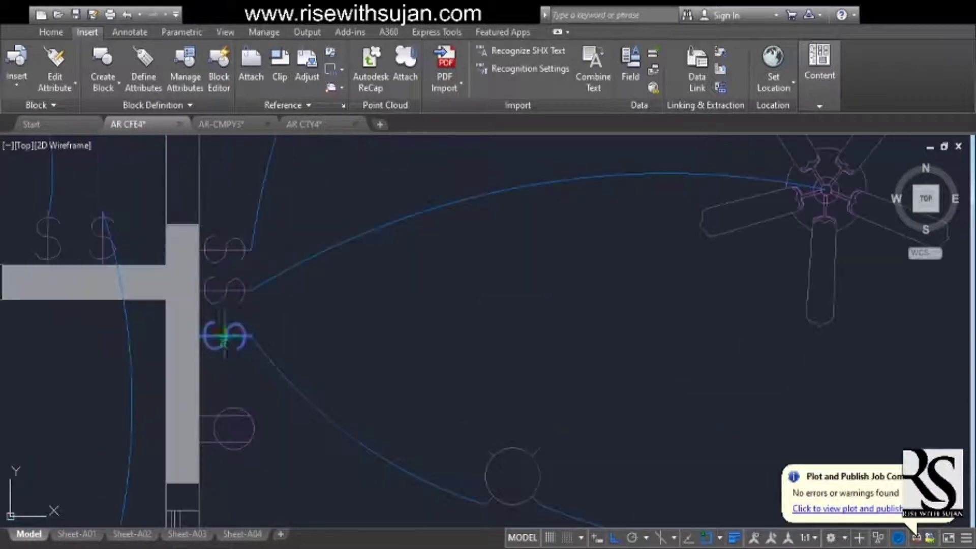
pyautogui.scroll(-5, 381, 356)
pyautogui.scroll(12, 569, 355)
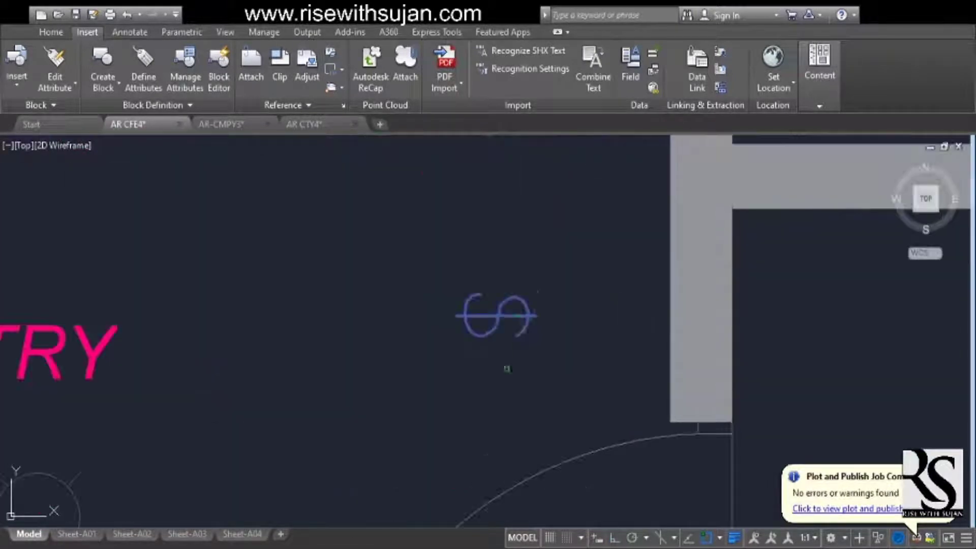
pyautogui.scroll(-3, 678, 309)
# Copy the entry switch into Bed-3 beside its closet door, turned upright against the lower wall.
pyautogui.scroll(-3, 621, 299)
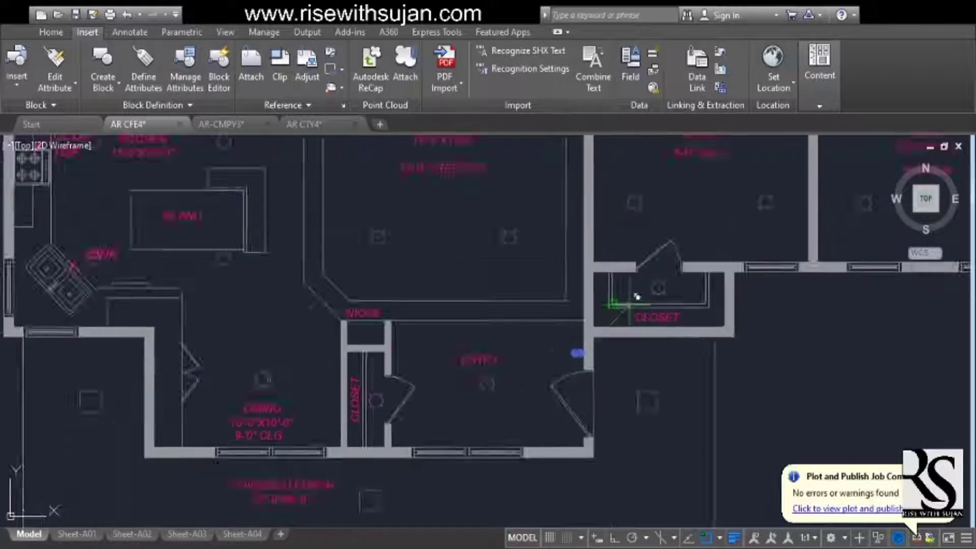
pyautogui.scroll(8, 583, 305)
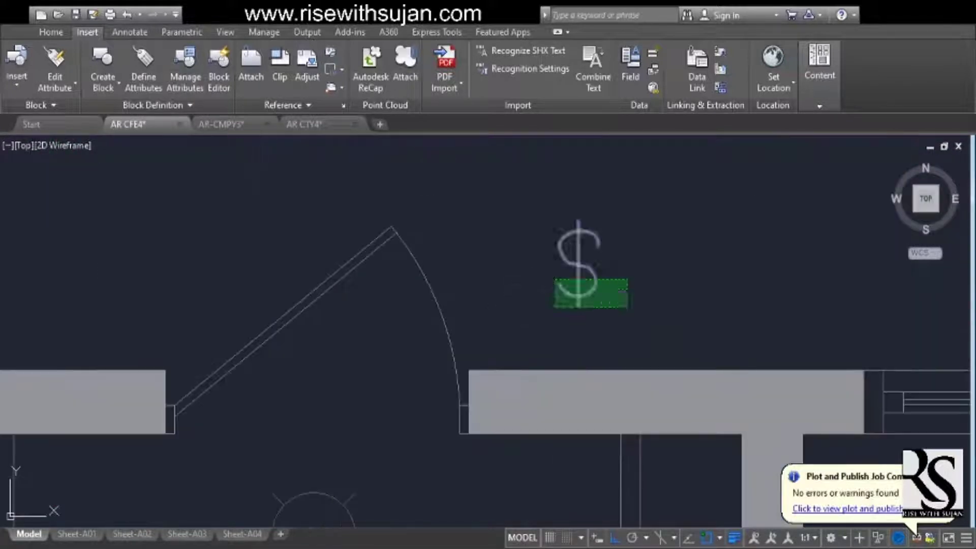
pyautogui.scroll(-8, 584, 353)
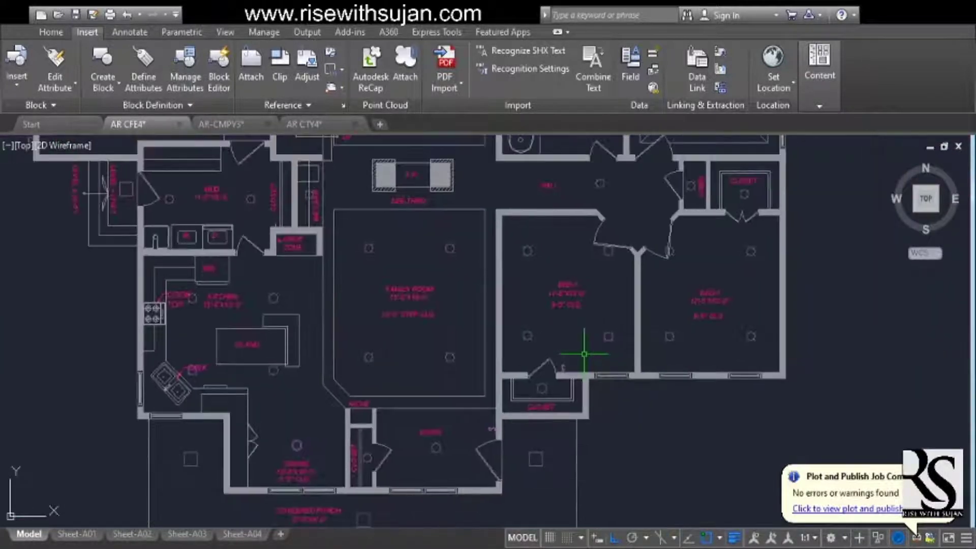
pyautogui.scroll(6, 562, 374)
pyautogui.scroll(-3, 585, 325)
# Copy the switch symbol to Bed-3's upper wall, beside the bedroom door.
pyautogui.moveTo(587, 321); pyautogui.dragTo(544, 483, button='middle')
pyautogui.moveTo(562, 244); pyautogui.dragTo(519, 393, button='middle')
pyautogui.scroll(5, 516, 310)
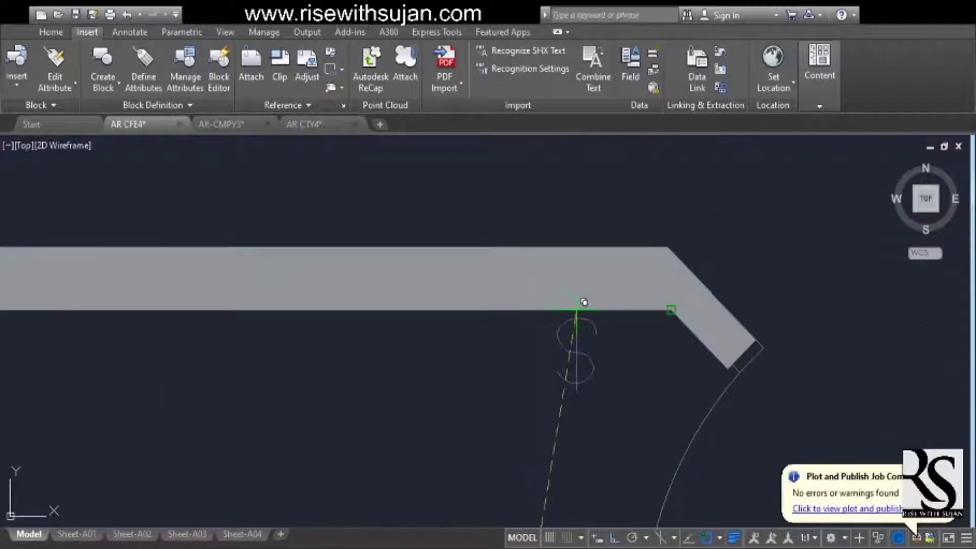
pyautogui.scroll(1, 577, 338)
pyautogui.scroll(-5, 523, 392)
pyautogui.scroll(5, 527, 305)
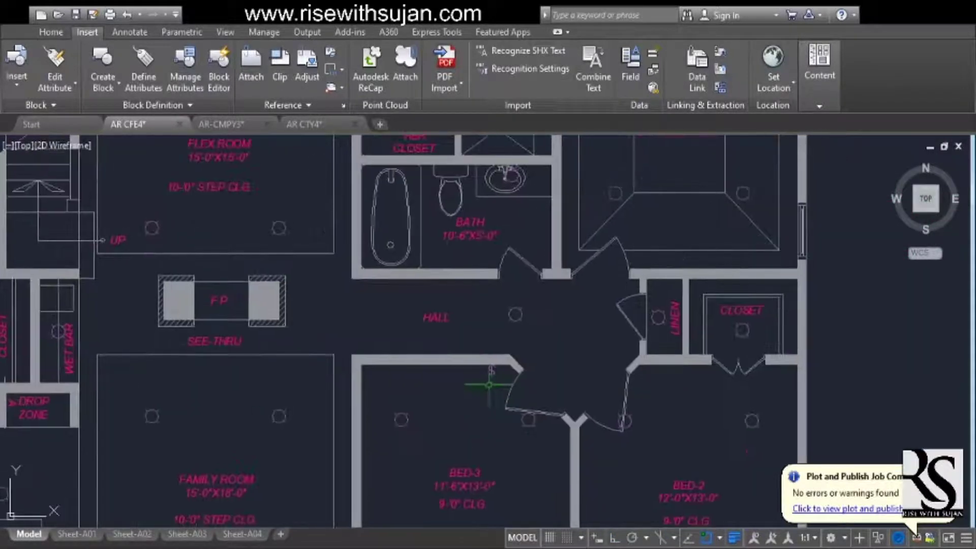
# Copy the Bed-3 door switch to Bed-2's upper wall, below the linen closet, with ortho mode toggled.
pyautogui.click(498, 316)
pyautogui.scroll(-2, 508, 318)
pyautogui.scroll(4, 653, 311)
pyautogui.press('F8')
pyautogui.click(632, 379)
pyautogui.scroll(-4, 628, 405)
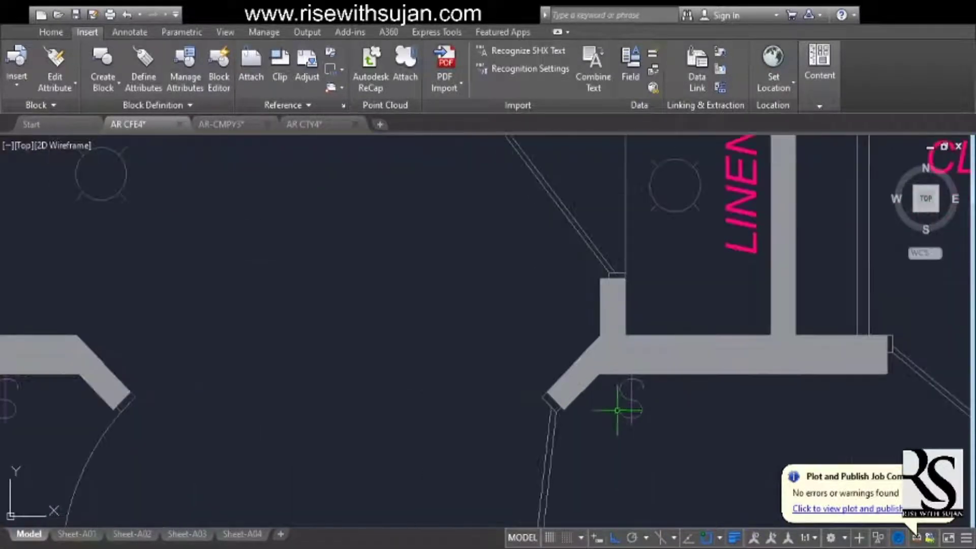
# Rotate the Bed-2 switch sideways and place it against the wall shared with Bed-3, below the bedroom door.
pyautogui.scroll(-2, 610, 409)
pyautogui.scroll(6, 605, 406)
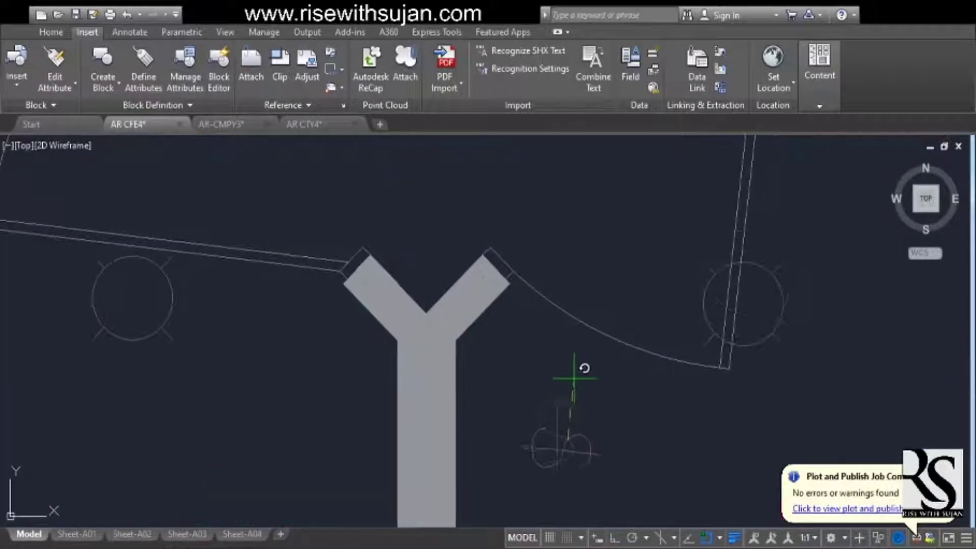
pyautogui.scroll(-2, 599, 376)
pyautogui.click(555, 360)
pyautogui.scroll(2, 717, 312)
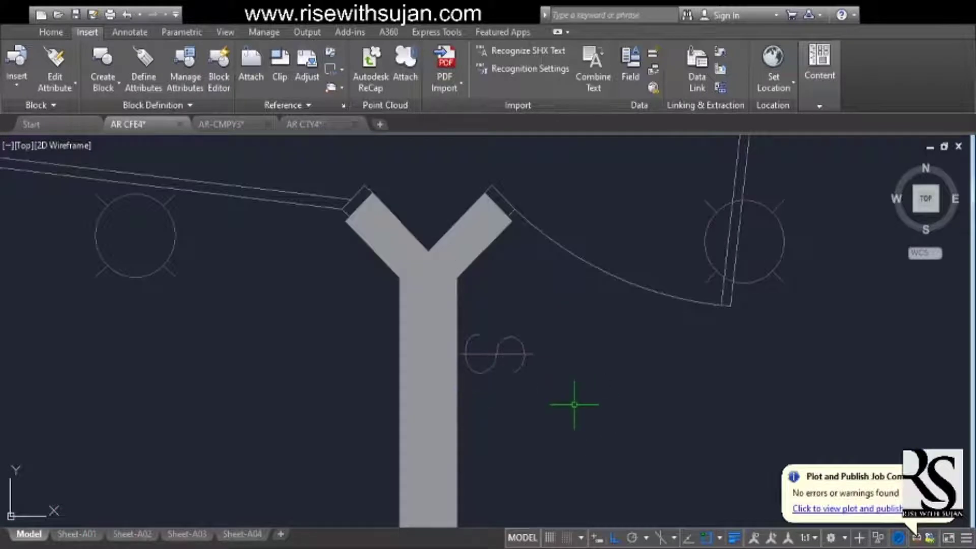
# Copy the Bed-2 door switch beside the Bed-2 closet doors, turned upright against the upper wall.
pyautogui.scroll(-4, 610, 366)
pyautogui.scroll(5, 577, 381)
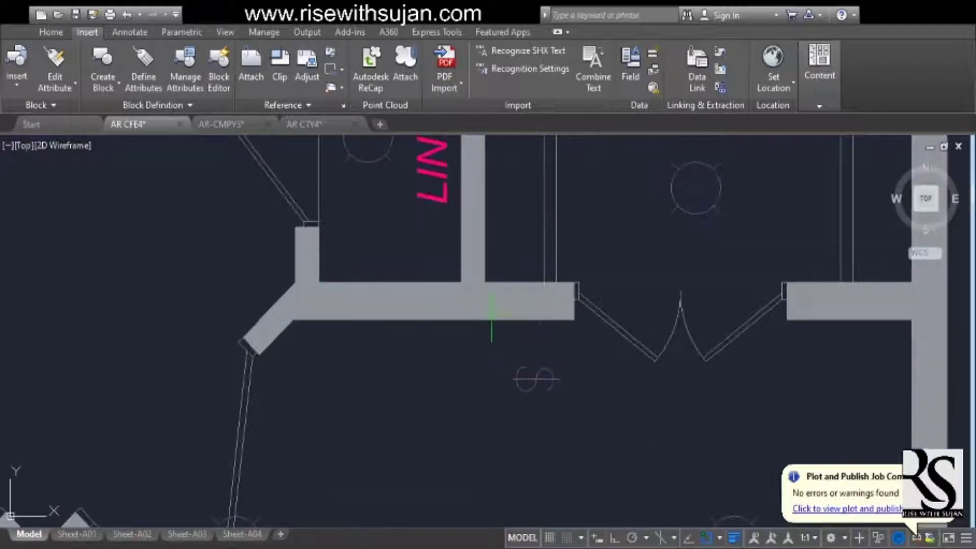
pyautogui.scroll(1, 539, 412)
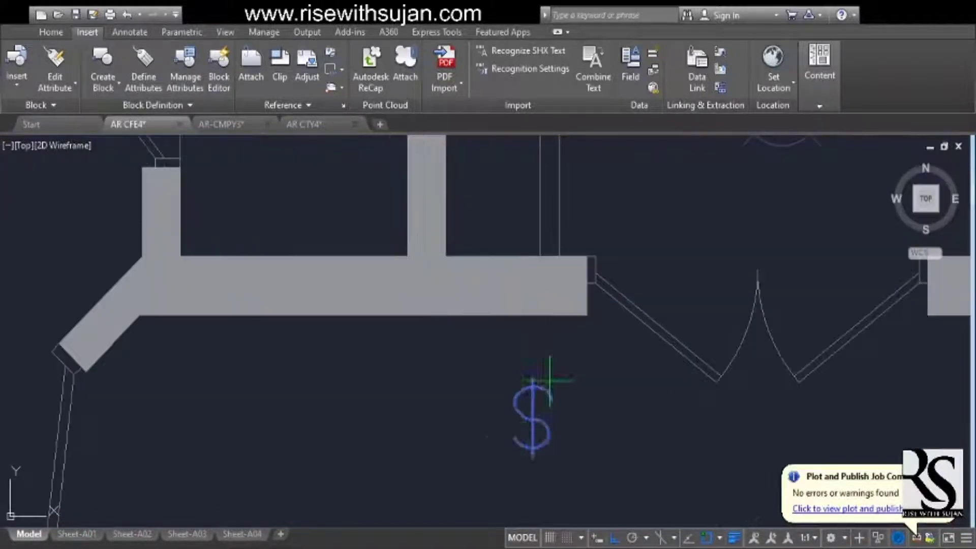
pyautogui.scroll(-4, 559, 381)
pyautogui.scroll(3, 579, 374)
# Copy the Bed-2 closet switch into the hall above the linen closet door, rotated sideways against the wall.
pyautogui.scroll(-4, 590, 412)
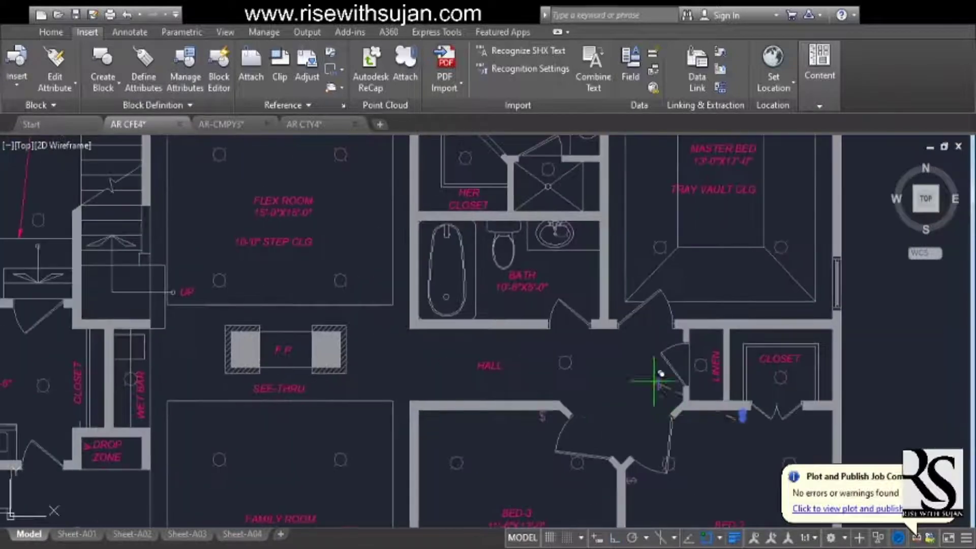
pyautogui.scroll(6, 654, 375)
pyautogui.click(605, 359)
pyautogui.press('F8')
pyautogui.click(575, 394)
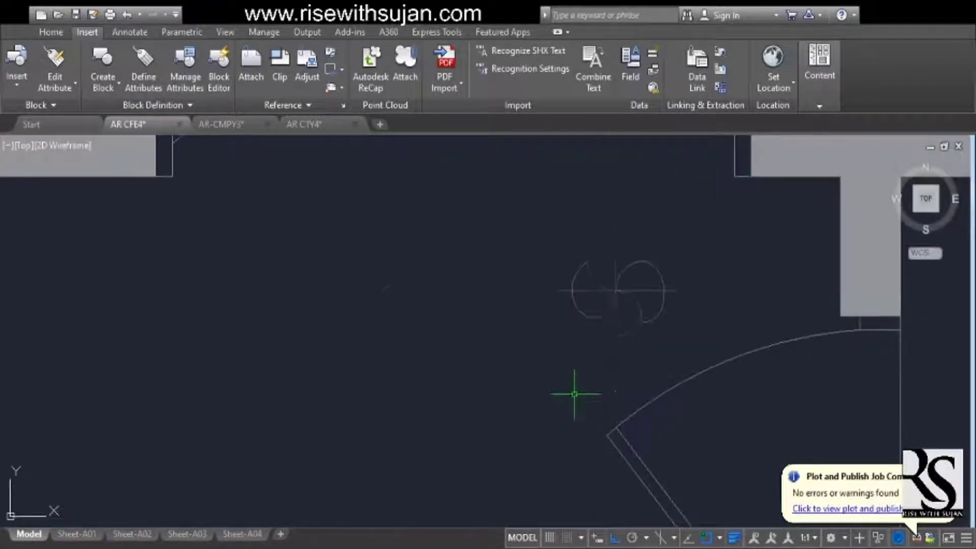
pyautogui.moveTo(648, 321); pyautogui.dragTo(450, 344, button='middle')
pyautogui.moveTo(626, 328); pyautogui.dragTo(606, 353, button='middle')
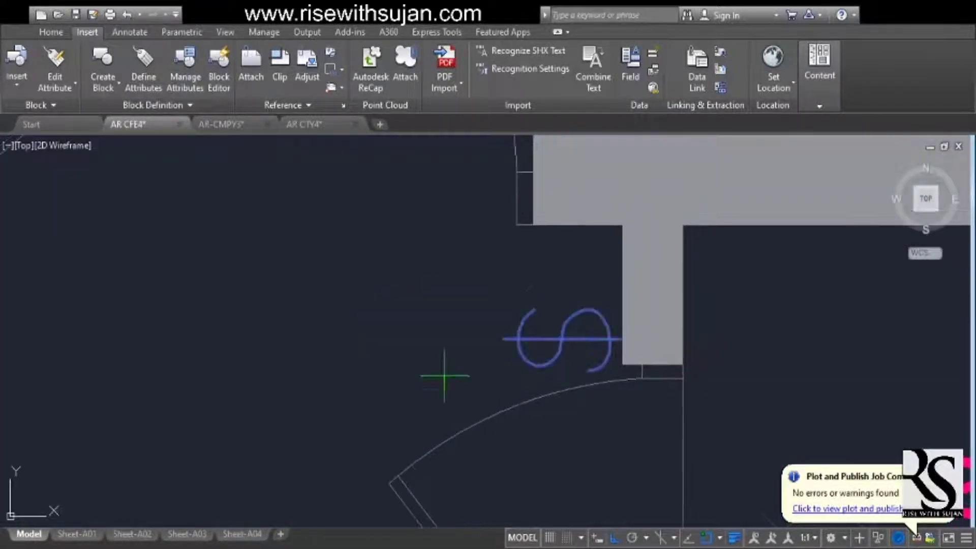
# Copy the hall switch into the master bedroom beside its door and rotate it upright.
pyautogui.scroll(-7, 539, 414)
pyautogui.scroll(5, 574, 373)
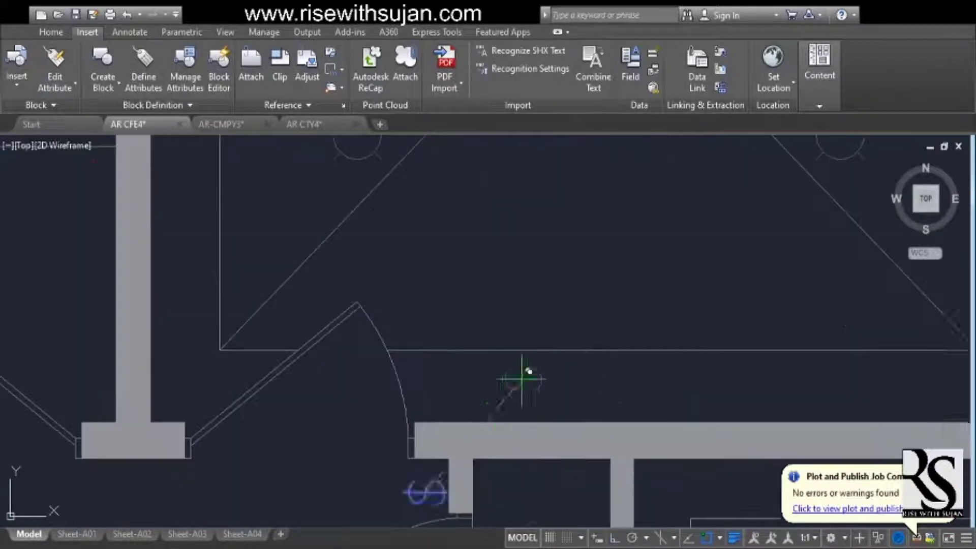
pyautogui.scroll(4, 519, 371)
pyautogui.click(568, 364)
pyautogui.press('F8')
pyautogui.click(592, 409)
# Move the master bedroom switch down against the room's lower wall.
pyautogui.scroll(-4, 579, 376)
pyautogui.scroll(4, 621, 366)
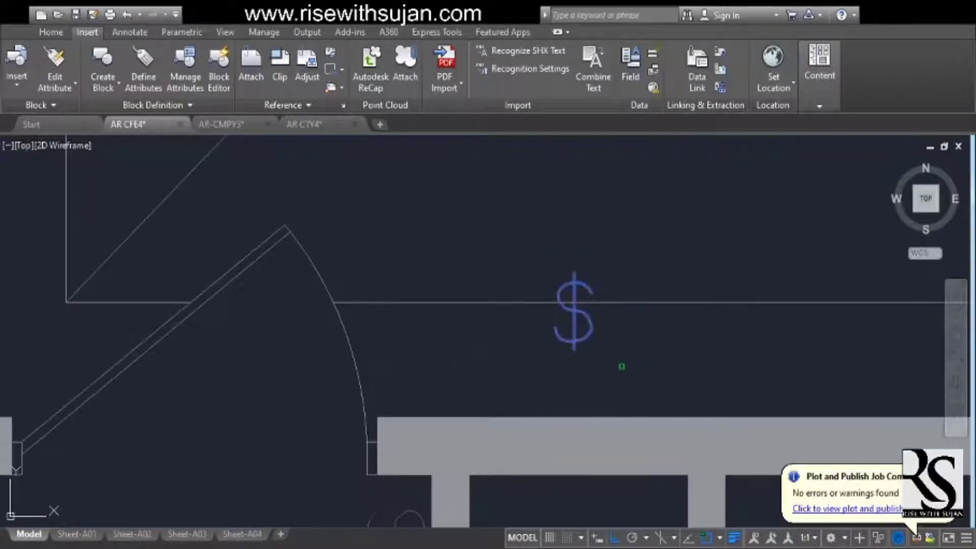
pyautogui.scroll(4, 590, 386)
pyautogui.scroll(-3, 557, 353)
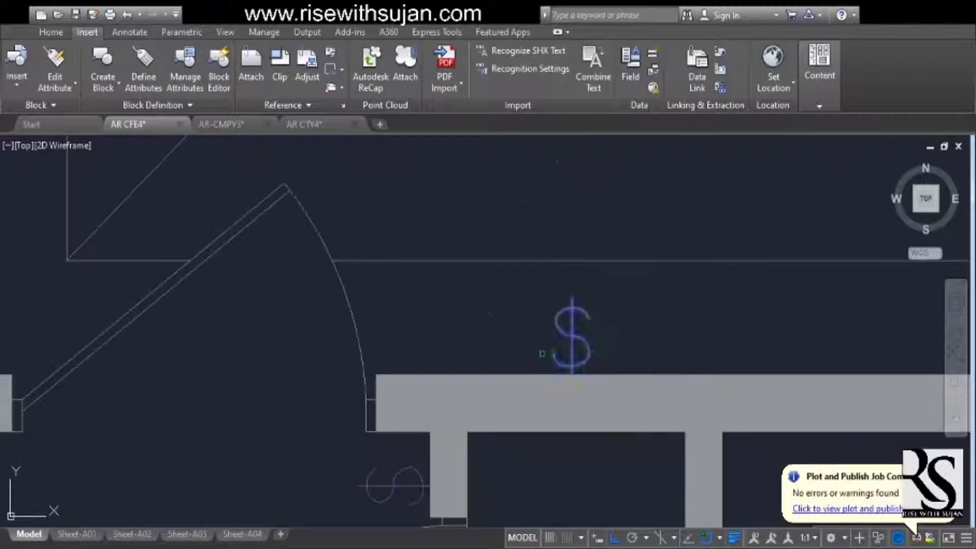
# Copy the master bedroom switch into the hall bath beside its door, upright against the lower wall.
pyautogui.scroll(-4, 540, 349)
pyautogui.scroll(3, 517, 395)
pyautogui.scroll(-3, 462, 392)
pyautogui.scroll(-3, 447, 438)
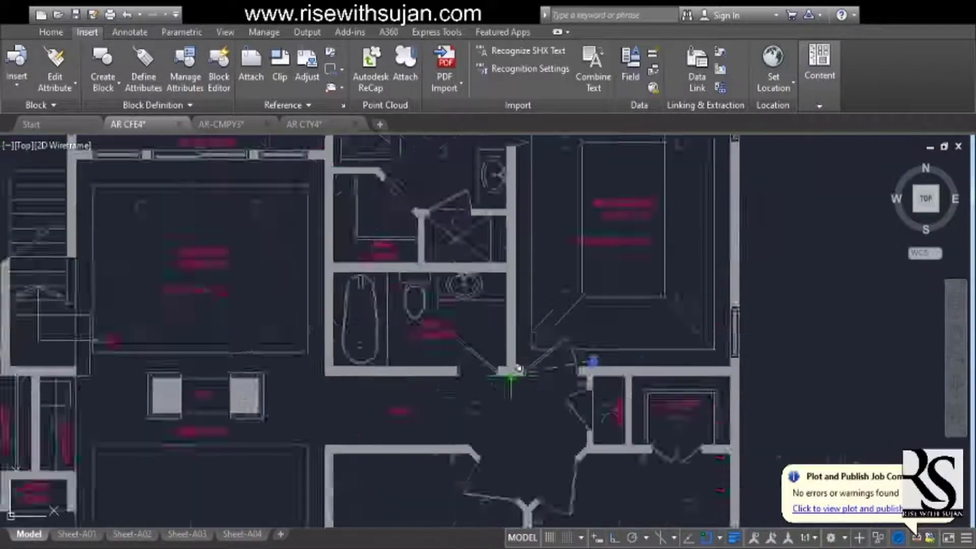
pyautogui.scroll(4, 507, 370)
pyautogui.scroll(-4, 421, 388)
pyautogui.scroll(5, 477, 375)
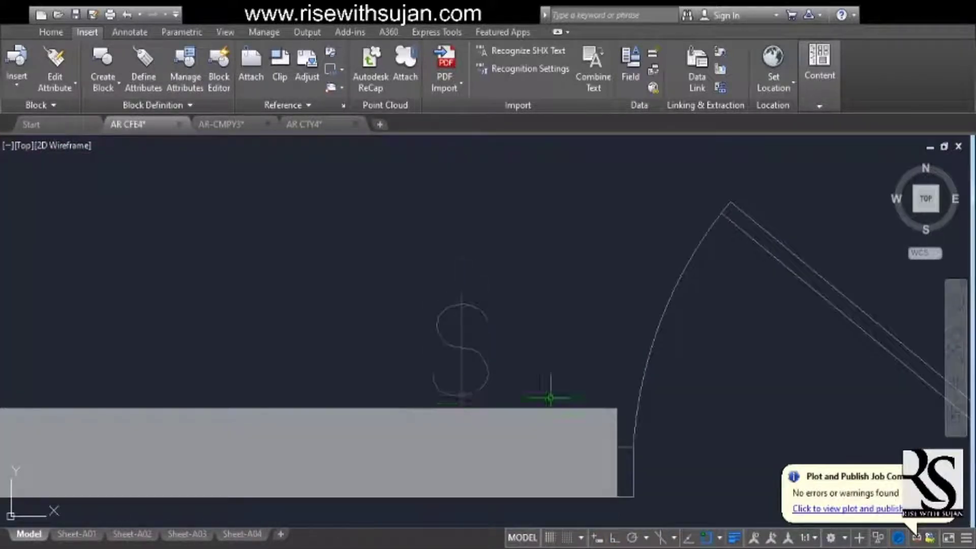
# Copy the bath switch into M.BATH, rotate it sideways and set it against the wall beside the master bedroom door.
pyautogui.scroll(-3, 550, 398)
pyautogui.scroll(-4, 534, 375)
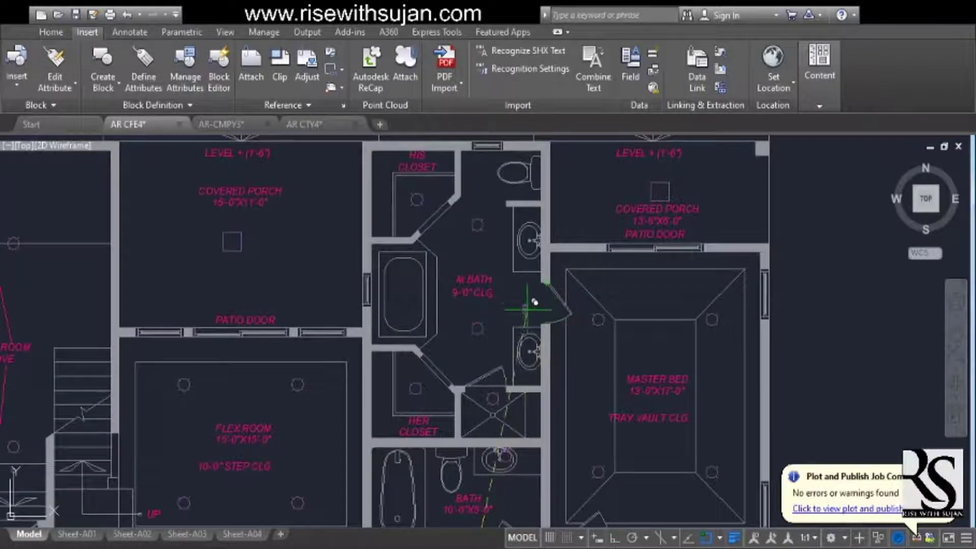
pyautogui.scroll(4, 524, 300)
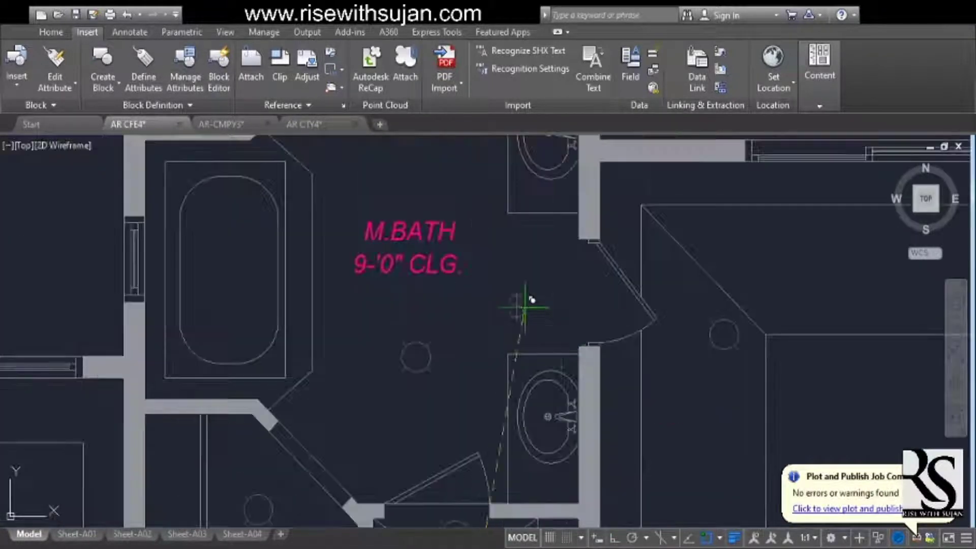
pyautogui.scroll(2, 525, 322)
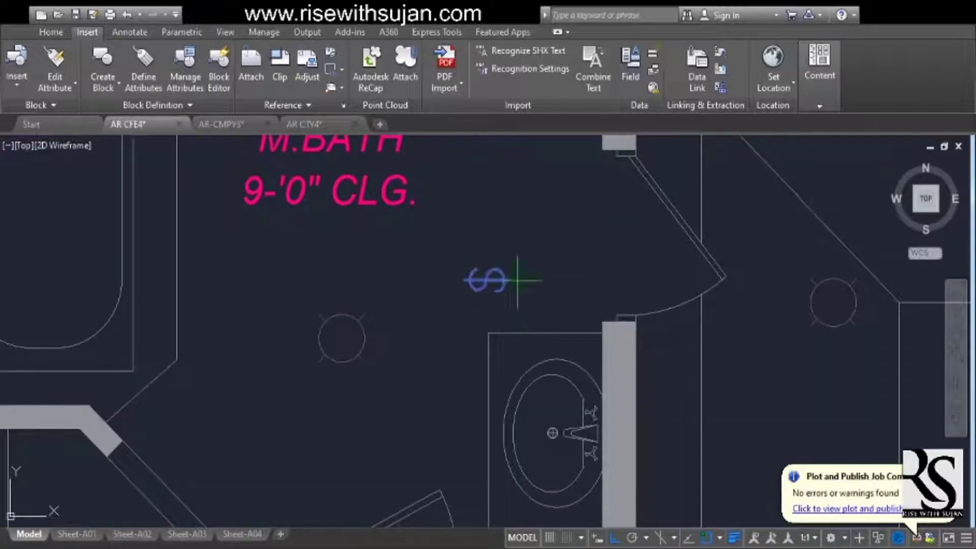
pyautogui.moveTo(588, 356); pyautogui.dragTo(587, 342, button='middle')
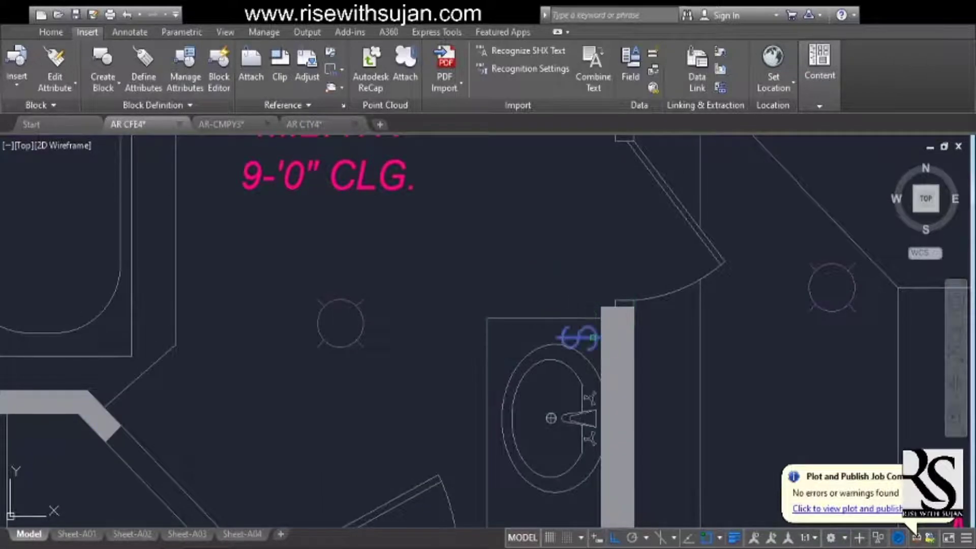
# Place an upright copy of the switch beside the M.BATH shower door, against the wall by the vanity.
pyautogui.scroll(-5, 592, 337)
pyautogui.scroll(4, 643, 403)
pyautogui.scroll(-5, 577, 366)
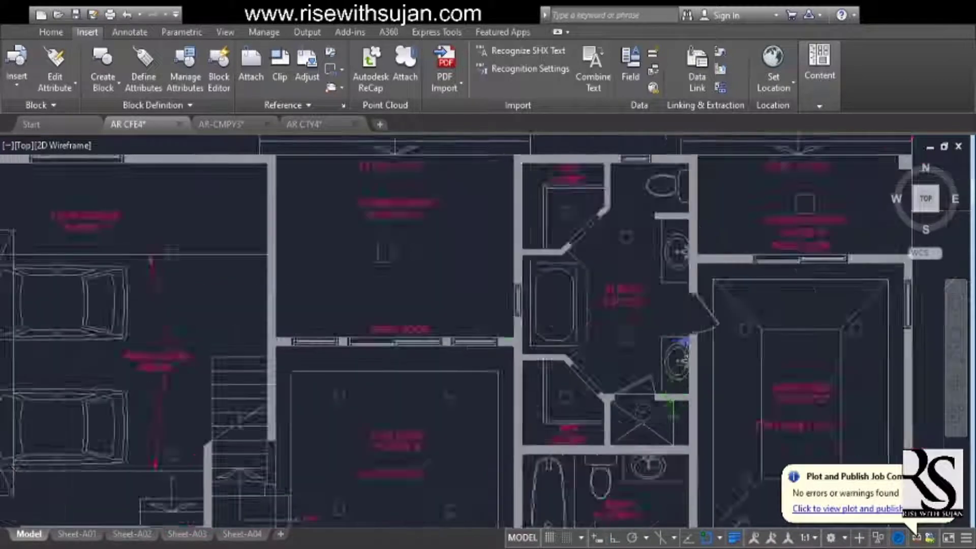
pyautogui.scroll(6, 670, 404)
pyautogui.scroll(-4, 595, 432)
pyautogui.scroll(3, 615, 414)
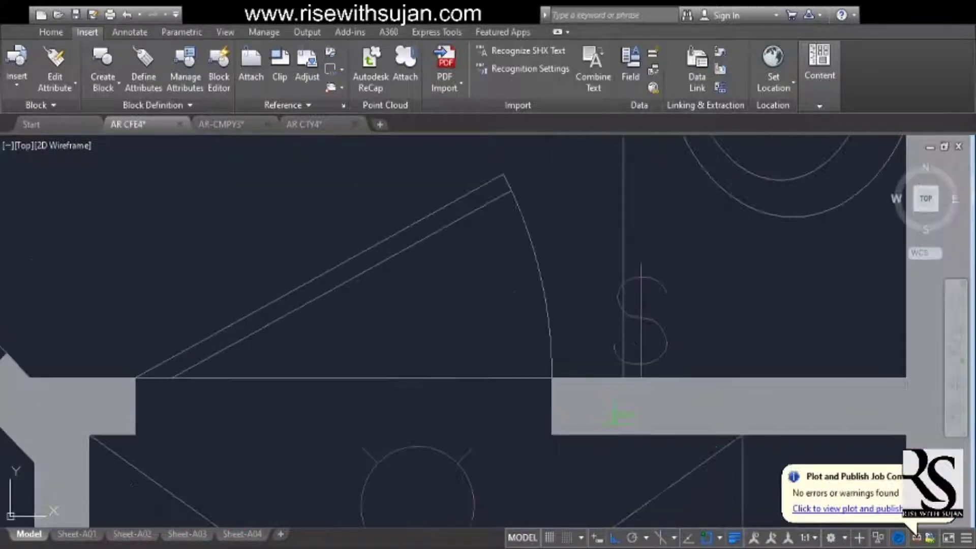
pyautogui.scroll(3, 599, 399)
pyautogui.scroll(-3, 584, 376)
pyautogui.click(522, 267)
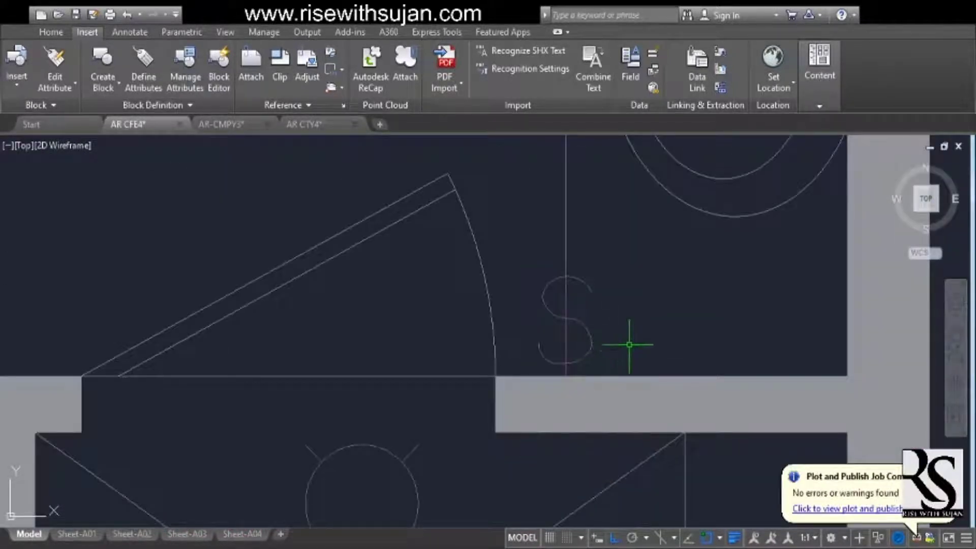
# Copy the shower door switch to the wall corner between the shower door and the Her Closet opening.
pyautogui.scroll(2, 629, 344)
pyautogui.scroll(-3, 657, 331)
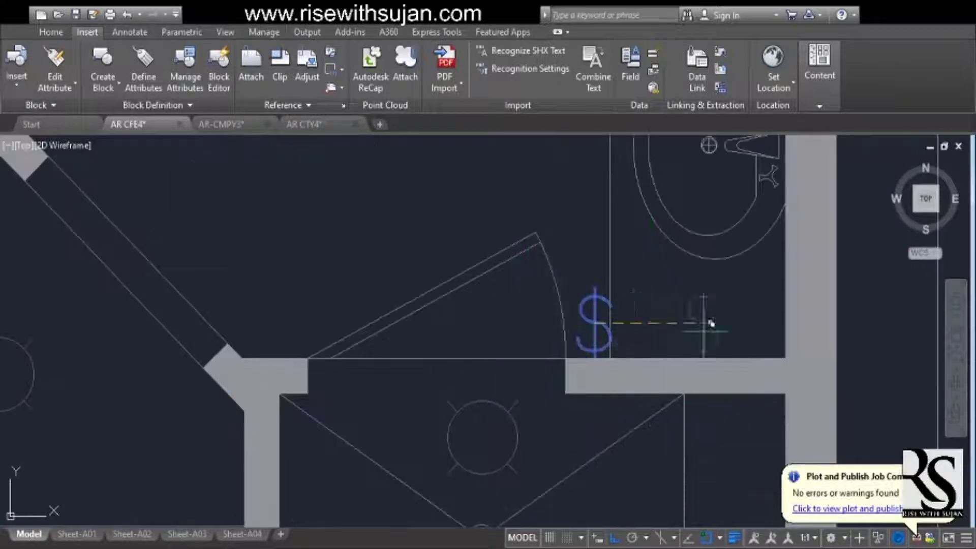
pyautogui.scroll(-3, 711, 324)
pyautogui.scroll(-2, 590, 325)
pyautogui.scroll(6, 599, 375)
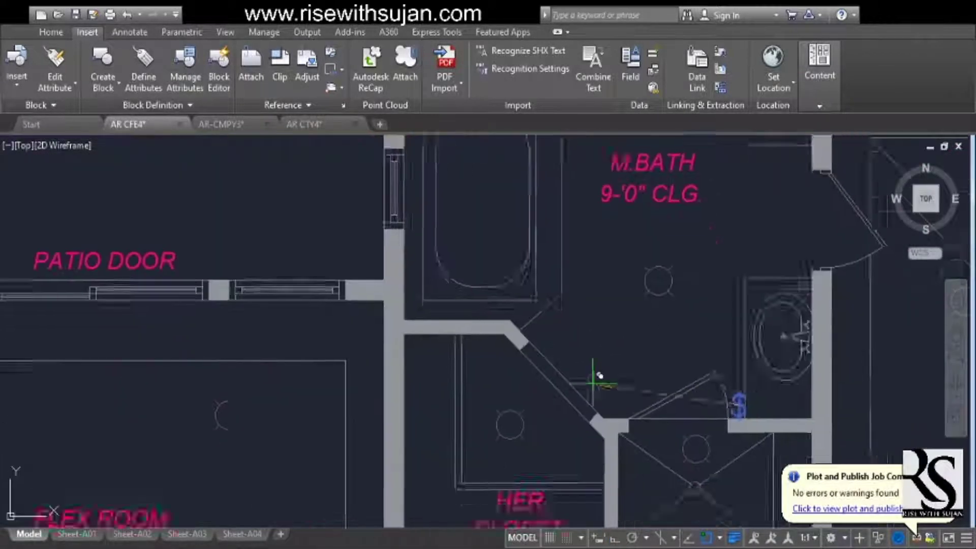
pyautogui.scroll(-5, 568, 390)
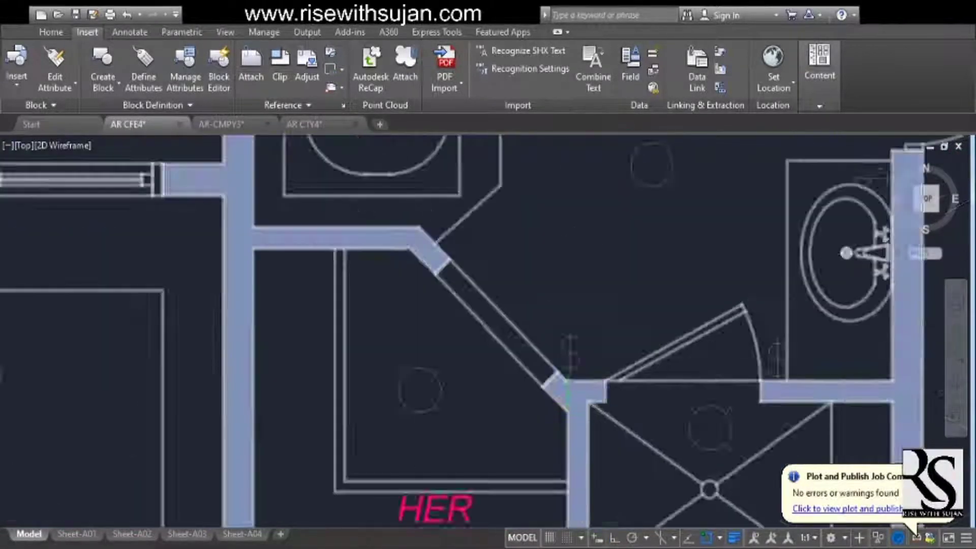
pyautogui.scroll(-1, 564, 392)
pyautogui.scroll(6, 559, 394)
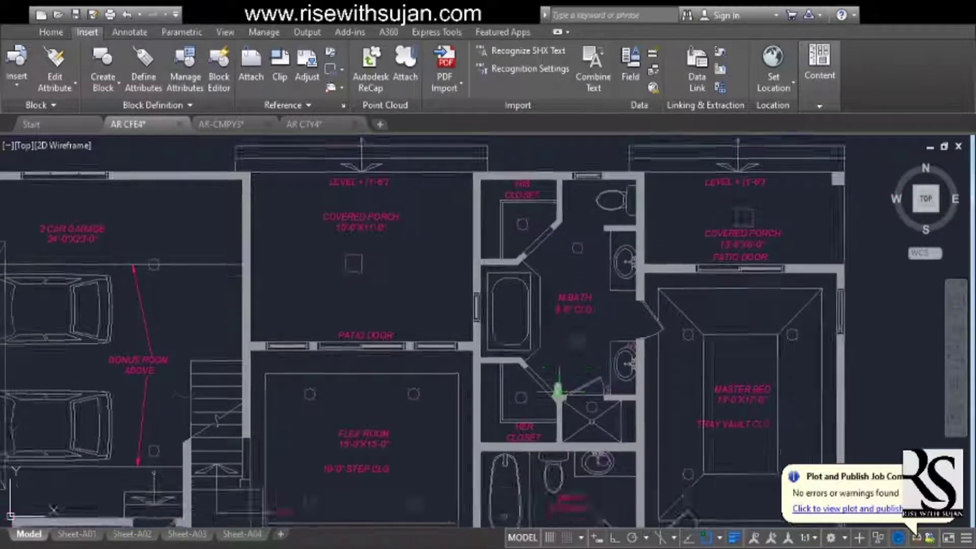
# Move the Her Closet switch to the tub end of the closet opening and rotate it square to the angled wall.
pyautogui.click(563, 371)
pyautogui.press('F8')
pyautogui.scroll(-5, 564, 366)
pyautogui.scroll(5, 544, 343)
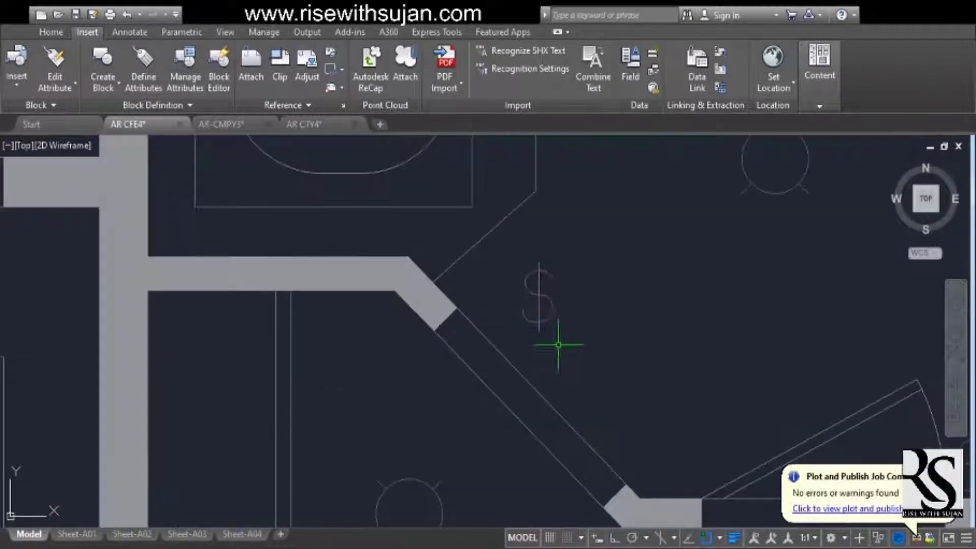
pyautogui.scroll(2, 558, 344)
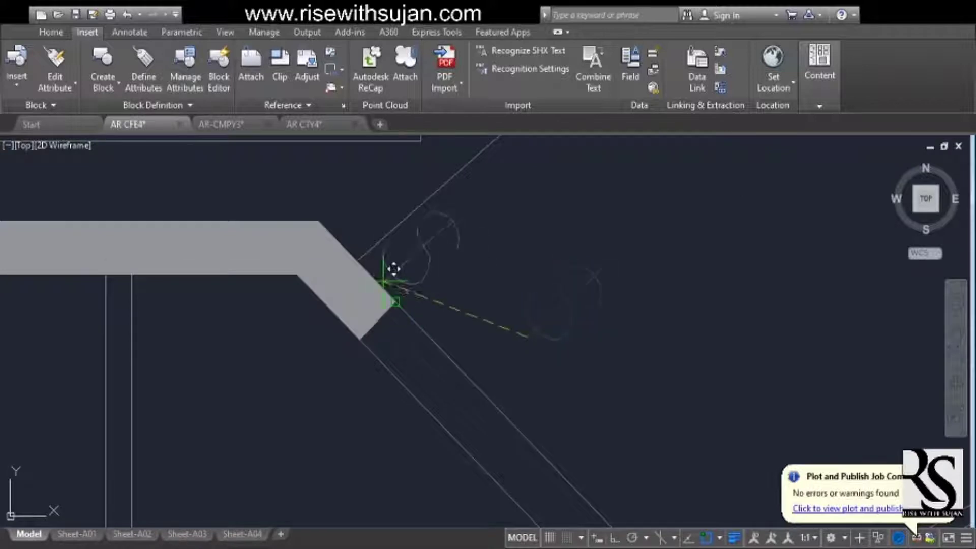
pyautogui.scroll(4, 393, 268)
pyautogui.scroll(4, 377, 353)
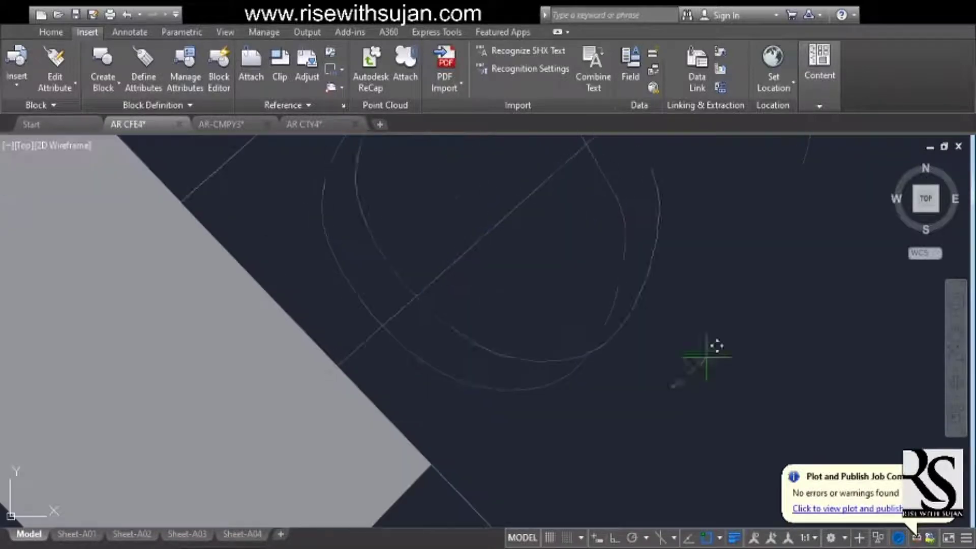
# Copy the Her Closet switch towards the His Closet opening in M.BATH.
pyautogui.scroll(-10, 707, 356)
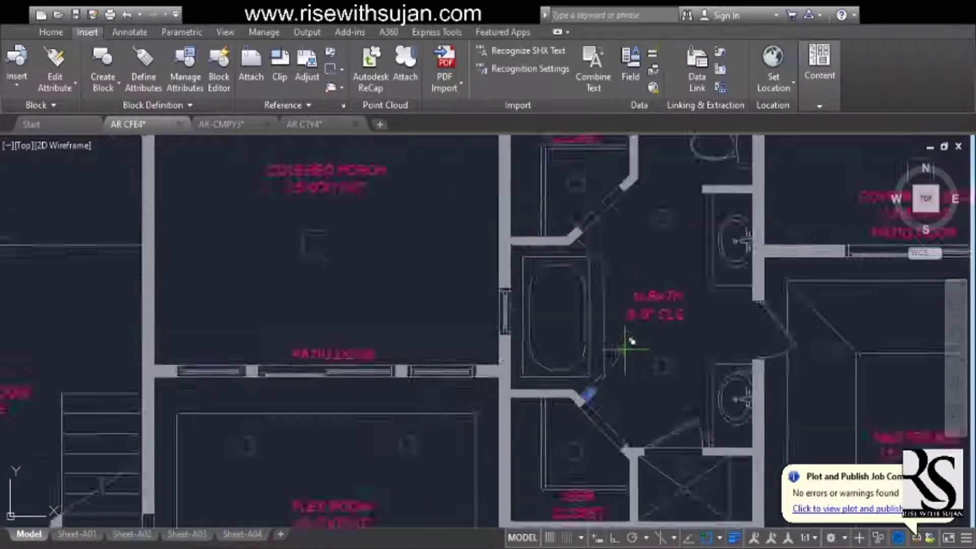
pyautogui.scroll(3, 630, 341)
pyautogui.scroll(-4, 605, 298)
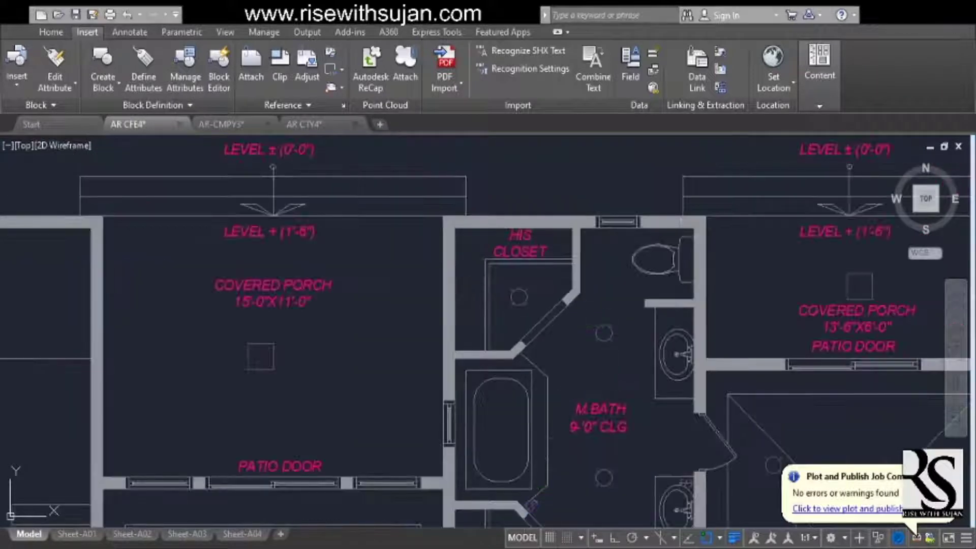
pyautogui.scroll(-5, 465, 421)
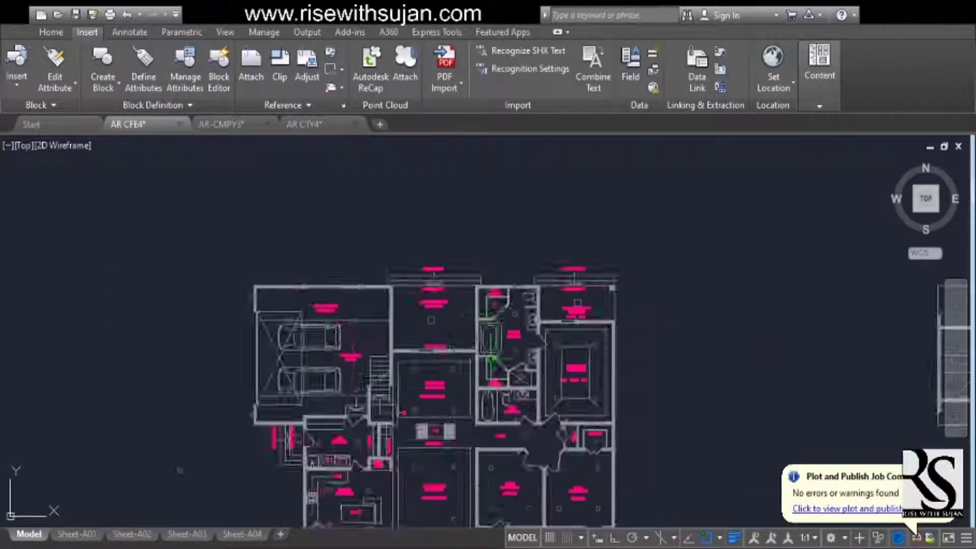
# Copy the hall bath switch into the family room, rotate it sideways and move it against the Bed-3 wall.
pyautogui.scroll(3, 465, 420)
pyautogui.moveTo(613, 210); pyautogui.dragTo(506, 384, button='middle')
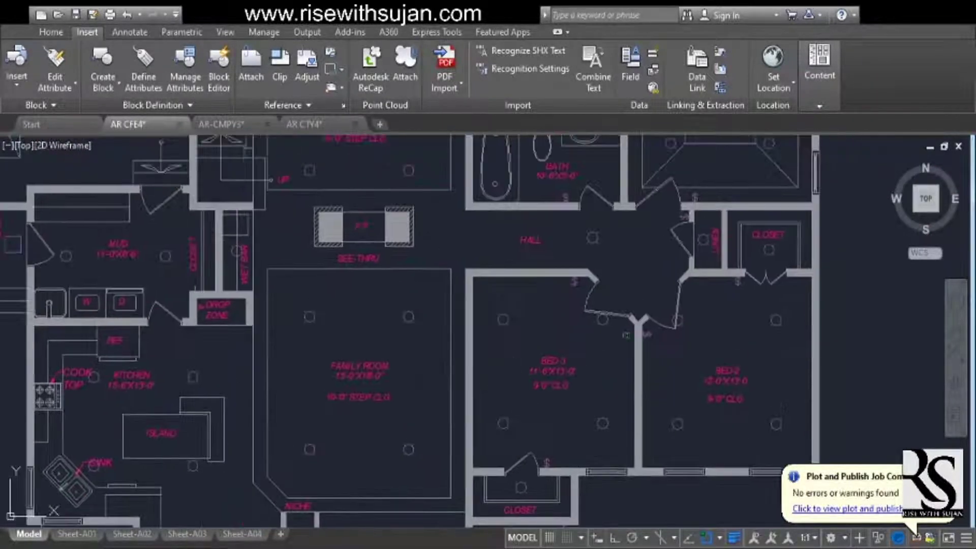
pyautogui.moveTo(543, 193); pyautogui.dragTo(512, 308, button='middle')
pyautogui.scroll(4, 511, 309)
pyautogui.scroll(-5, 579, 327)
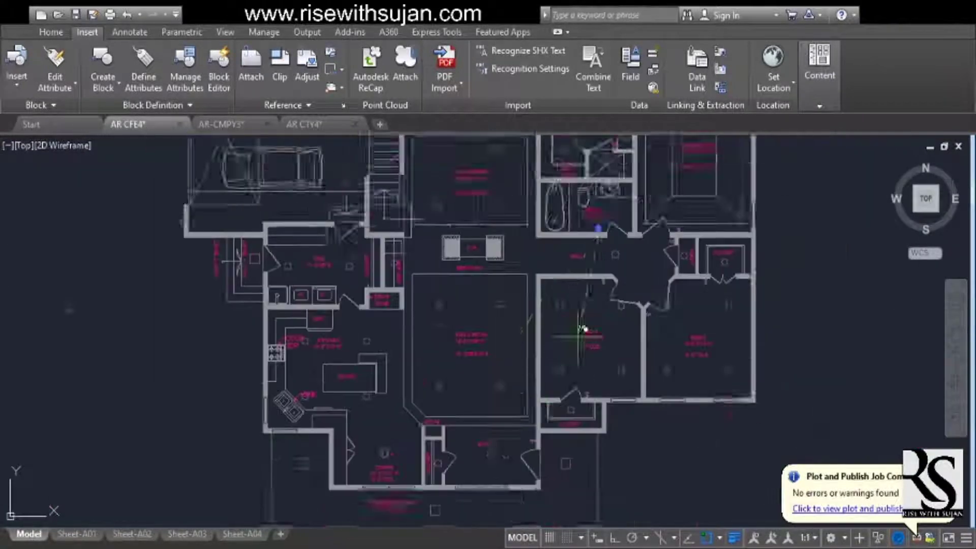
pyautogui.scroll(4, 543, 332)
pyautogui.moveTo(543, 315); pyautogui.dragTo(501, 375, button='middle')
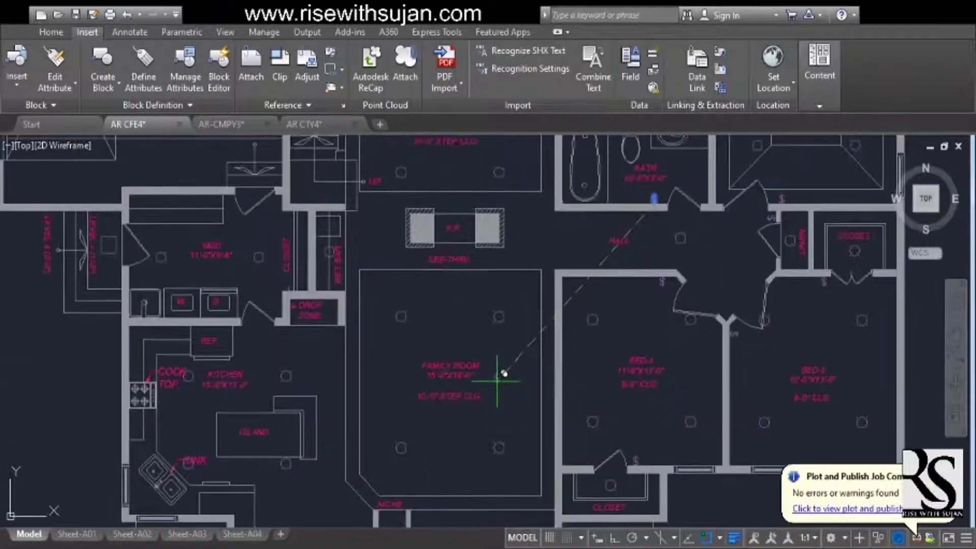
pyautogui.scroll(4, 503, 374)
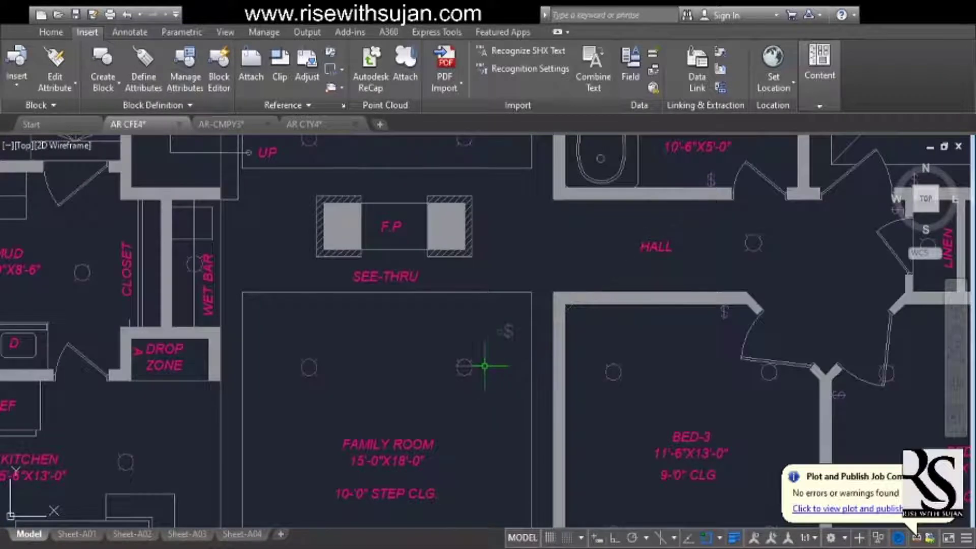
pyautogui.scroll(3, 488, 362)
pyautogui.scroll(2, 617, 342)
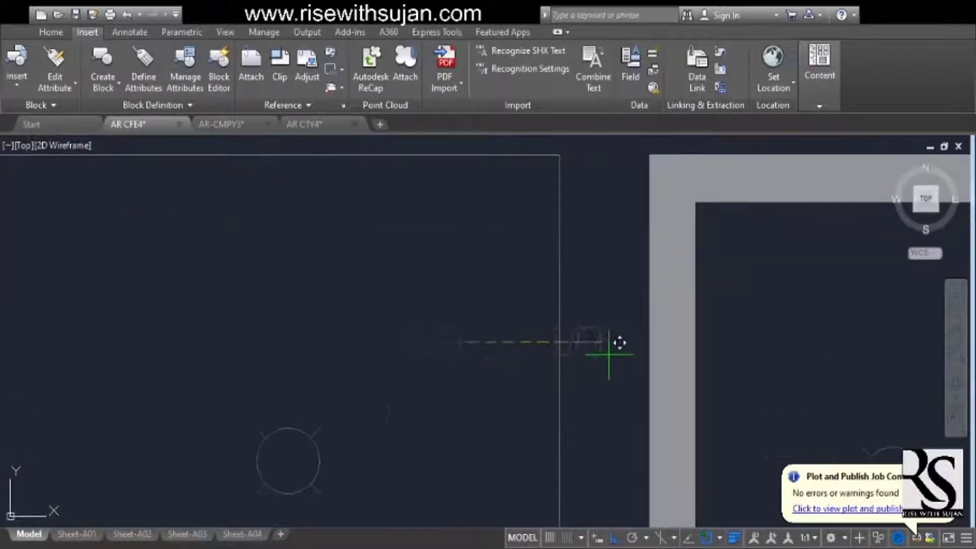
# Copy the family room switch to the bath wall beside the flex room and to the entry wall by the front door.
pyautogui.scroll(-8, 584, 307)
pyautogui.scroll(7, 574, 336)
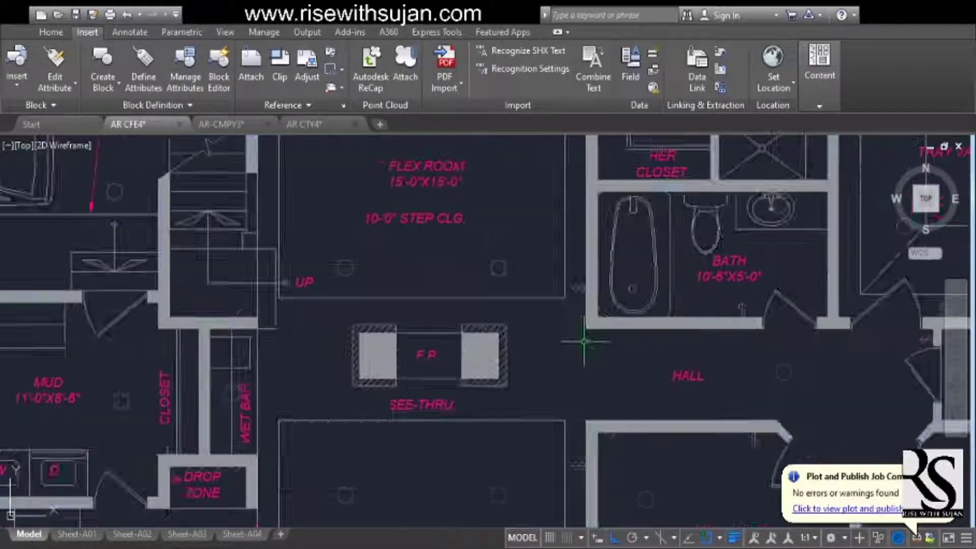
pyautogui.scroll(-6, 559, 346)
pyautogui.scroll(5, 542, 335)
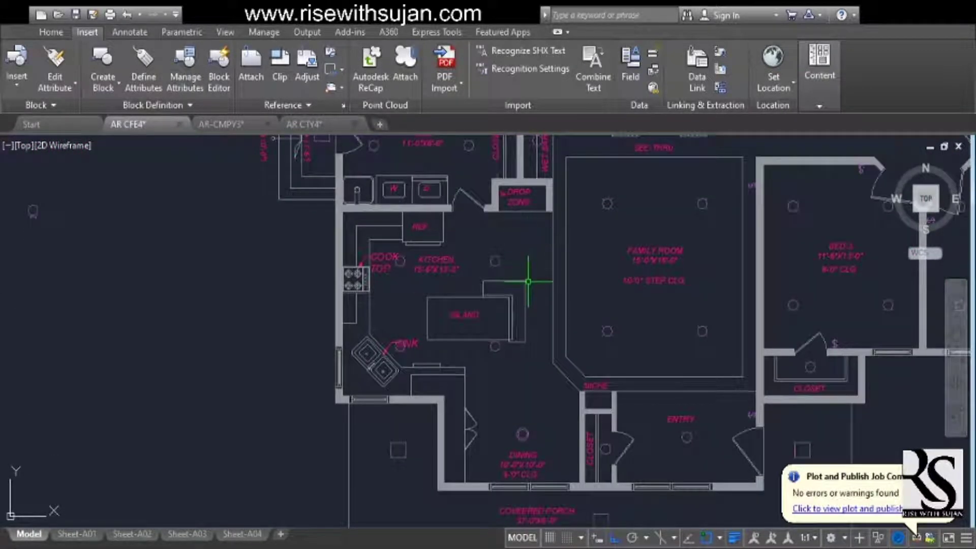
# Copy a sideways switch to the dining side of the wall beside the niche.
pyautogui.scroll(6, 712, 213)
pyautogui.scroll(-4, 592, 381)
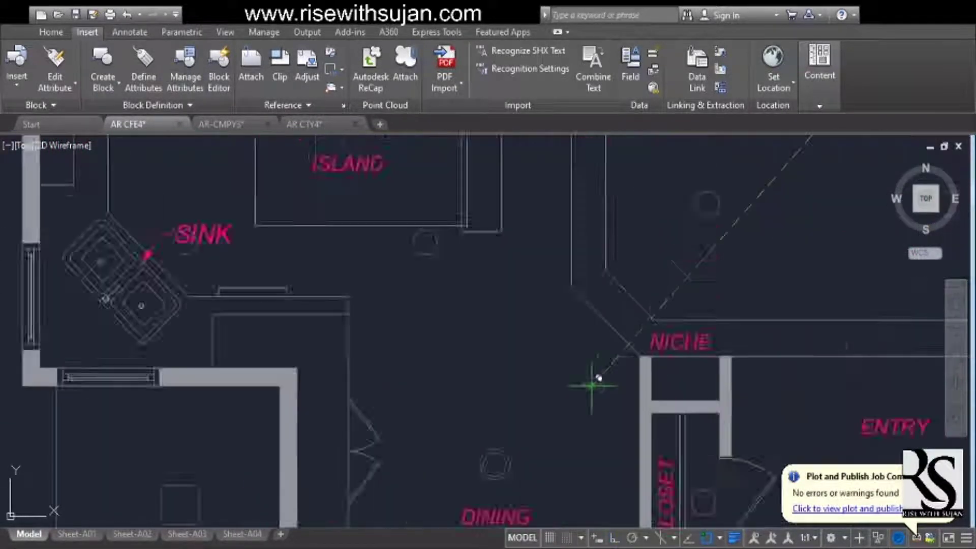
pyautogui.scroll(4, 585, 381)
pyautogui.scroll(1, 584, 361)
pyautogui.scroll(-6, 600, 361)
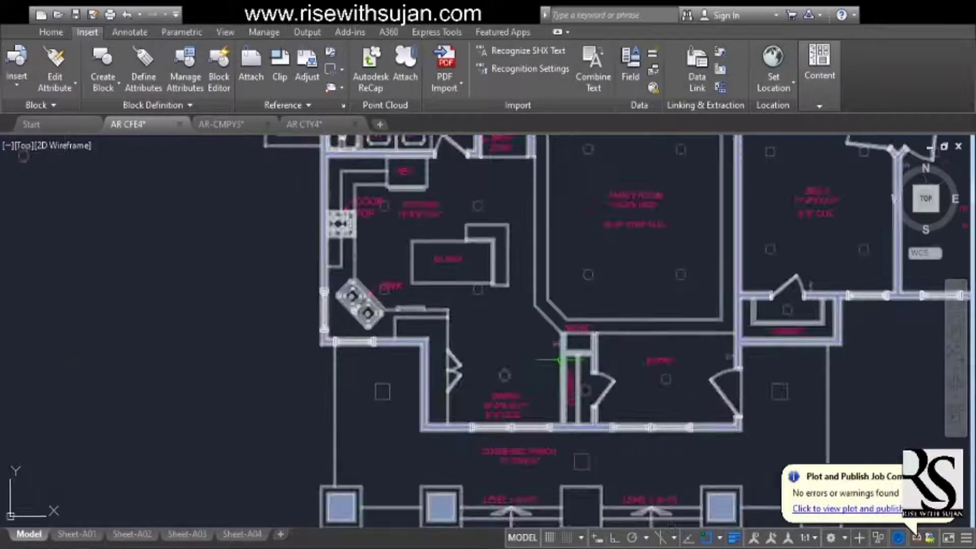
# Copy the dining switch into the entry and set it against the wall just above the entry closet door.
pyautogui.scroll(5, 518, 377)
pyautogui.scroll(-3, 519, 378)
pyautogui.scroll(3, 584, 371)
pyautogui.scroll(2, 600, 392)
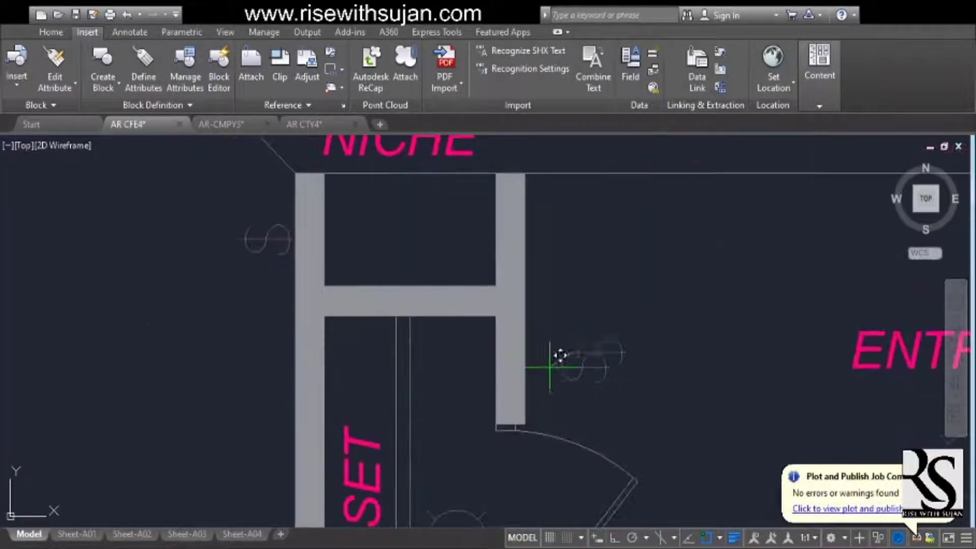
pyautogui.scroll(2, 554, 368)
pyautogui.scroll(-2, 624, 401)
pyautogui.scroll(2, 597, 401)
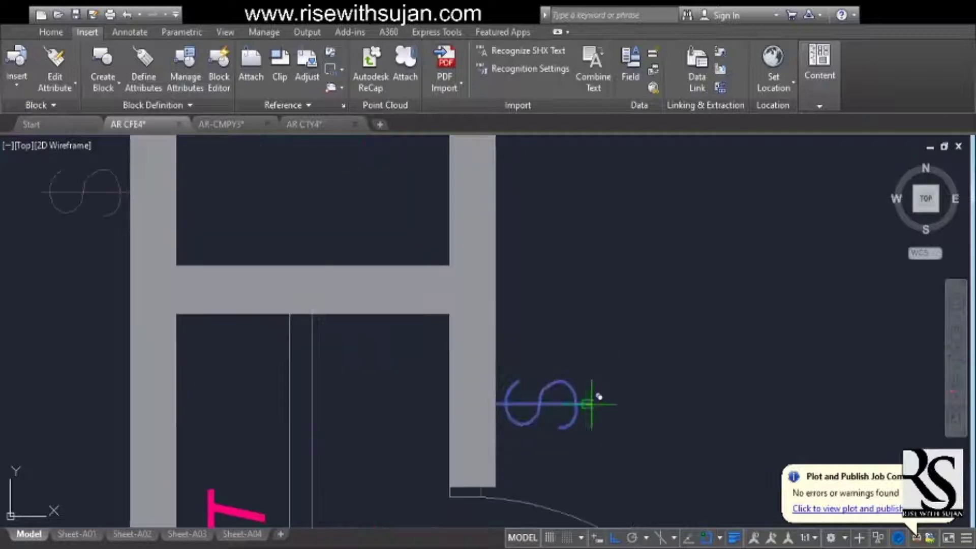
# Copy the entry closet switch into the kitchen near the sink, rotate it upright and set it against the lower wall.
pyautogui.scroll(-5, 532, 394)
pyautogui.scroll(5, 511, 417)
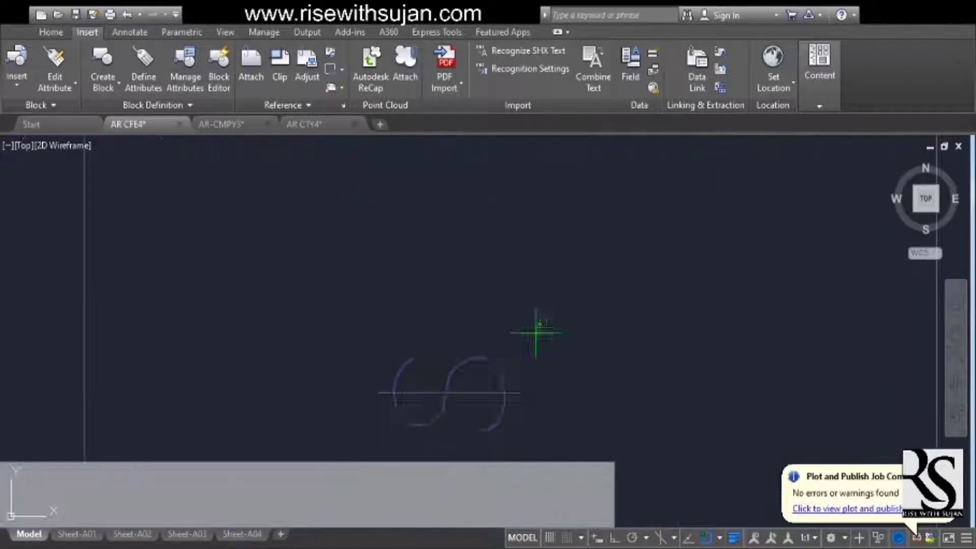
pyautogui.click(613, 282)
pyautogui.scroll(-4, 563, 418)
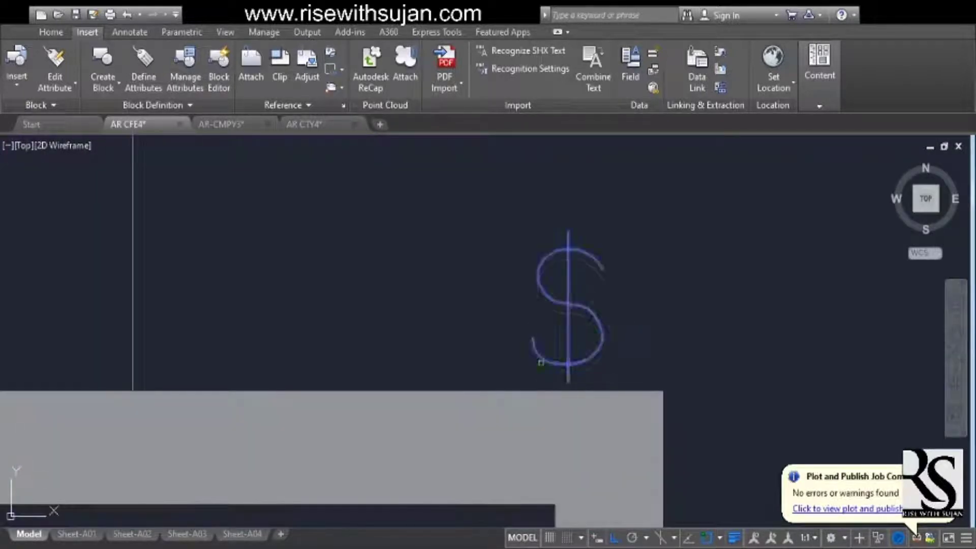
pyautogui.scroll(-3, 642, 411)
pyautogui.scroll(4, 584, 392)
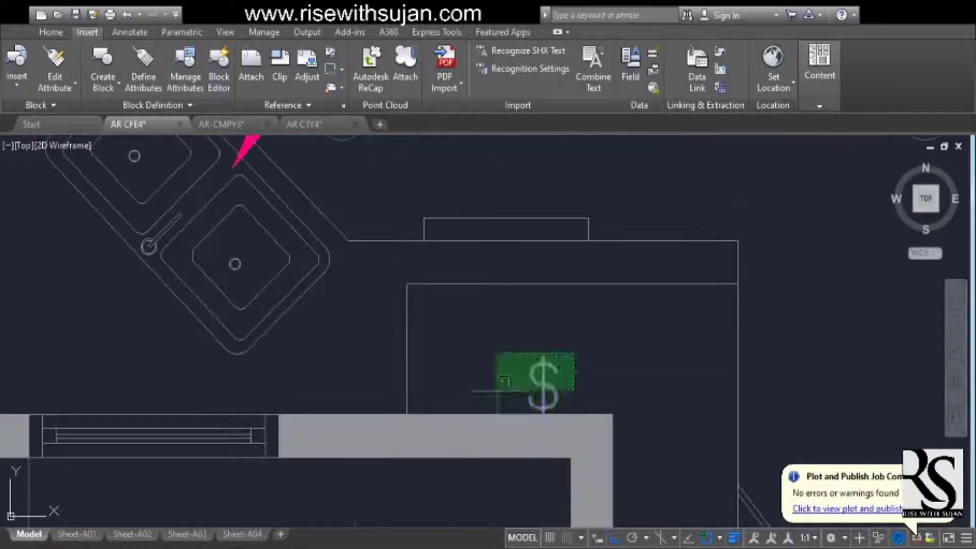
# Copy the upright kitchen switch into the mud room beside the dryer, near the kitchen door.
pyautogui.scroll(-4, 533, 375)
pyautogui.scroll(2, 540, 371)
pyautogui.scroll(-2, 496, 317)
pyautogui.scroll(2, 432, 416)
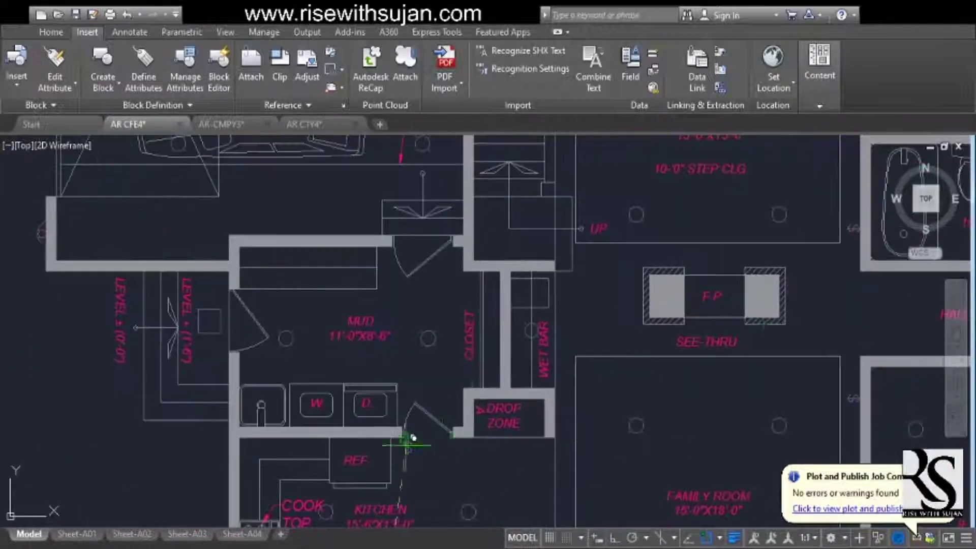
pyautogui.scroll(2, 422, 406)
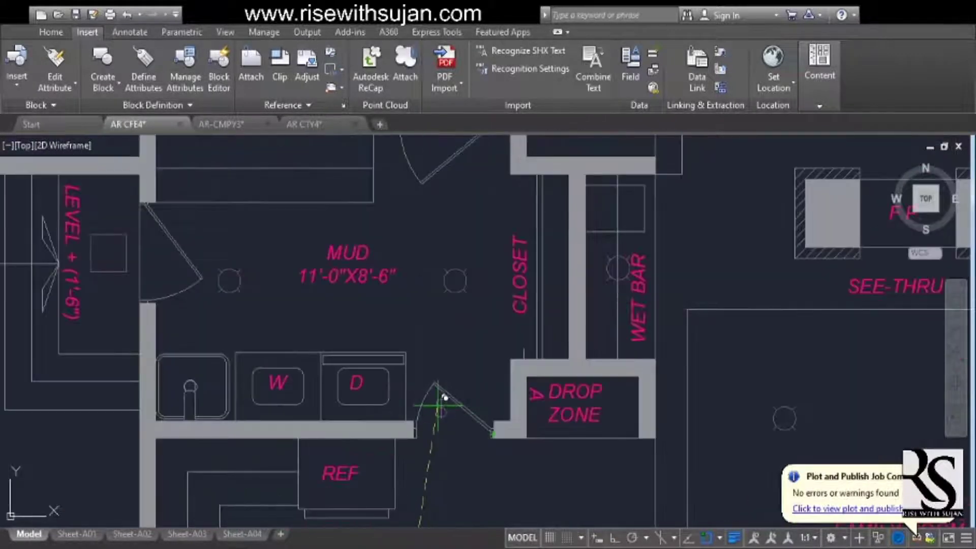
pyautogui.scroll(2, 417, 405)
pyautogui.scroll(-4, 436, 381)
pyautogui.scroll(2, 450, 366)
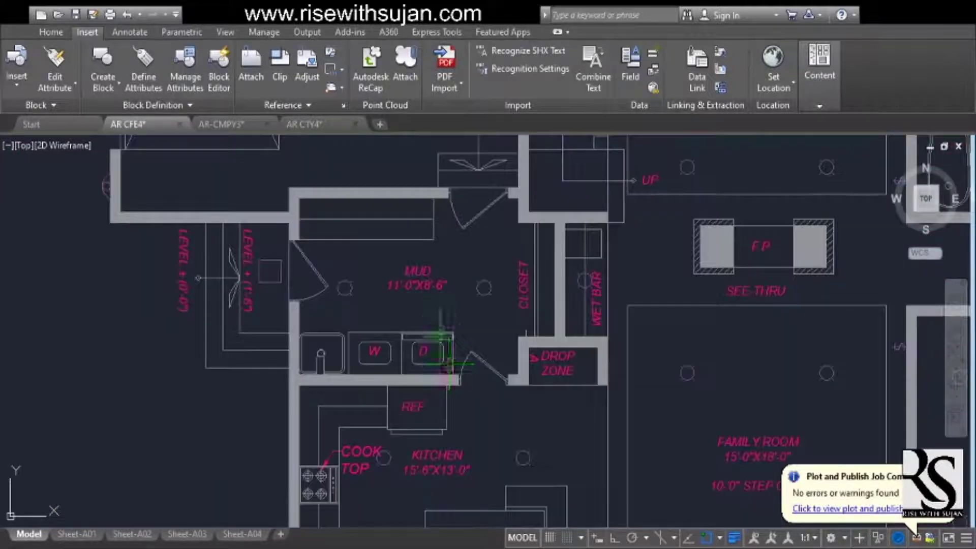
pyautogui.scroll(6, 458, 366)
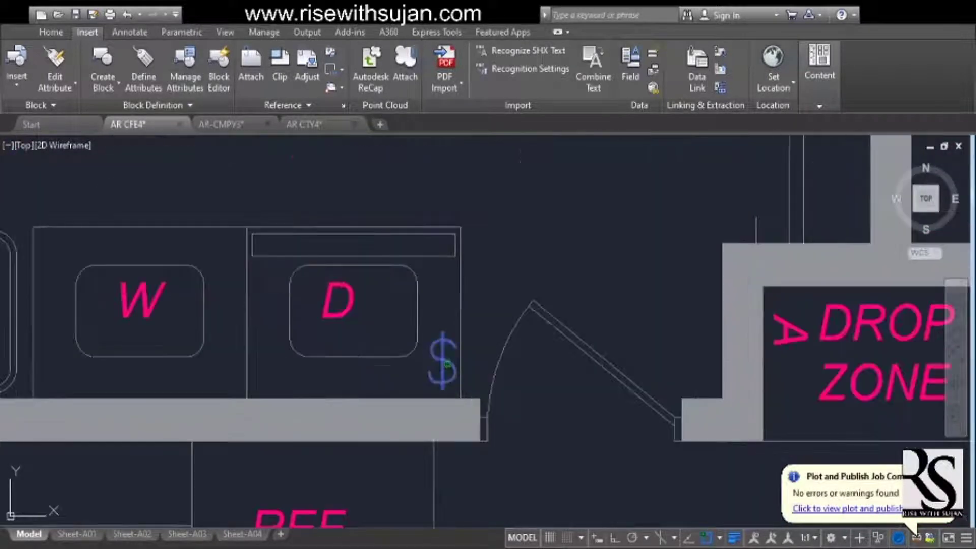
# Set the mud room switch sideways against the drop zone wall and duplicate it alongside.
pyautogui.press('F8')
pyautogui.click(592, 374)
pyautogui.moveTo(592, 374); pyautogui.dragTo(577, 384, button='middle')
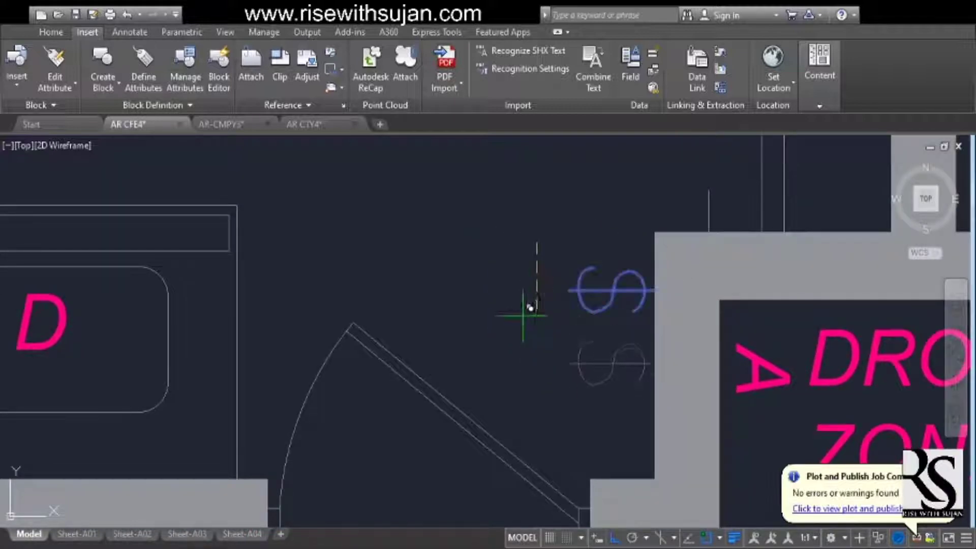
pyautogui.scroll(-8, 530, 307)
pyautogui.scroll(5, 459, 445)
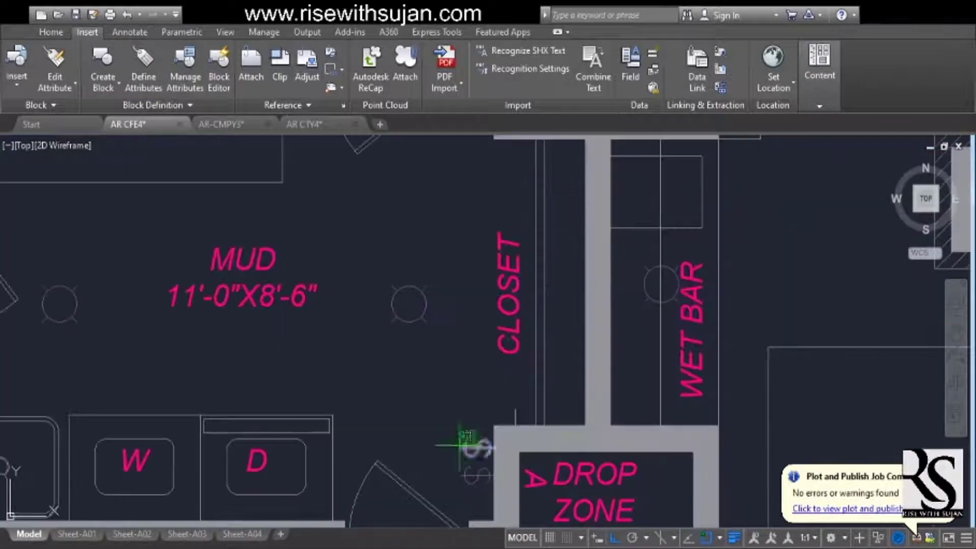
# Copy the mud room switch to the garage side of the mud room wall as an upright pair standing against the wall.
pyautogui.scroll(-5, 462, 445)
pyautogui.scroll(5, 448, 398)
pyautogui.scroll(-4, 448, 398)
pyautogui.scroll(4, 468, 385)
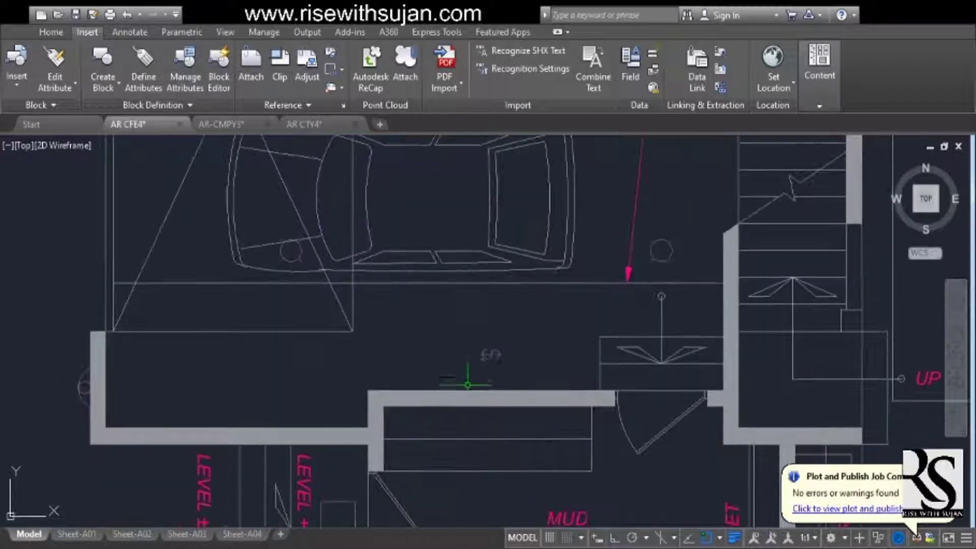
pyautogui.scroll(3, 472, 366)
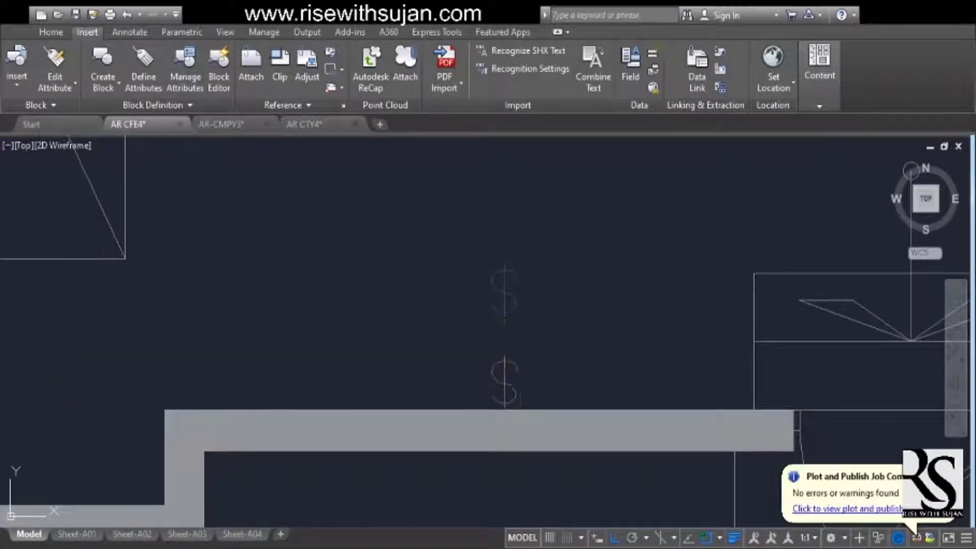
pyautogui.scroll(-6, 504, 321)
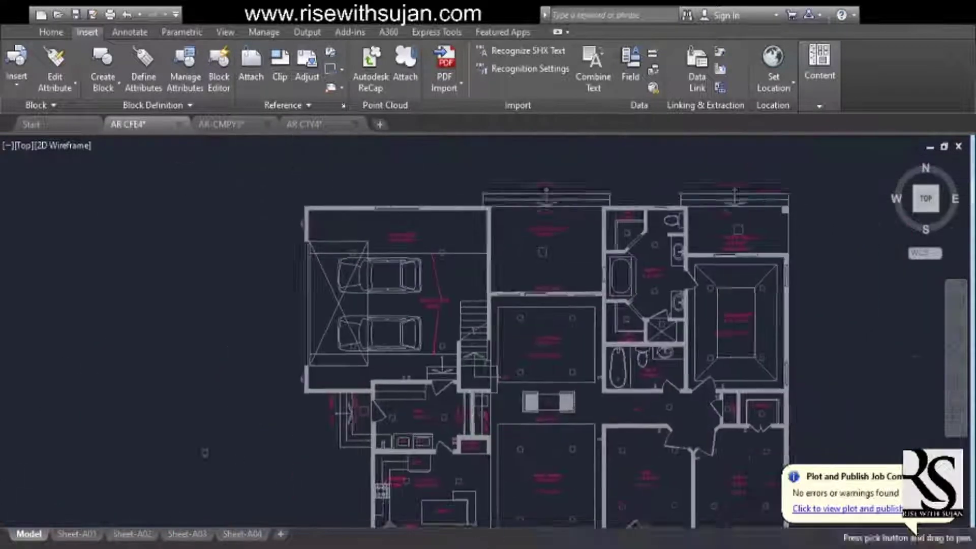
# Copy a garage switch, turned sideways, to two spots on the flex room's stair-side wall.
pyautogui.scroll(6, 442, 388)
pyautogui.scroll(-2, 389, 350)
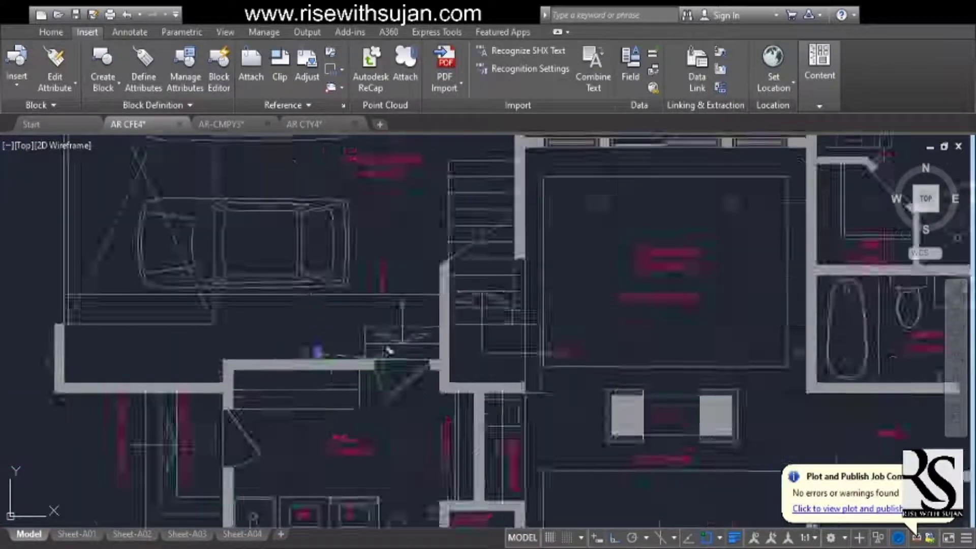
pyautogui.scroll(-4, 389, 351)
pyautogui.scroll(7, 415, 333)
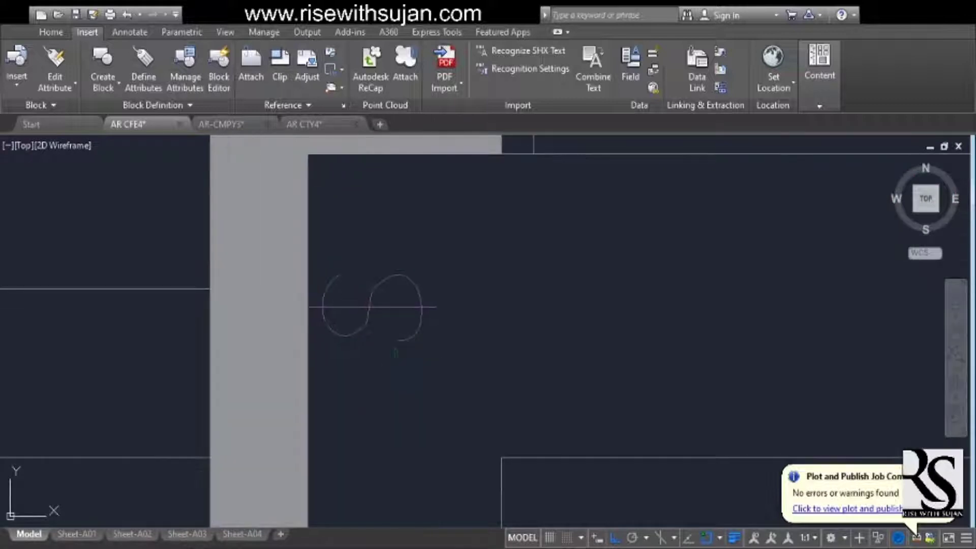
pyautogui.scroll(-6, 568, 332)
pyautogui.scroll(3, 562, 327)
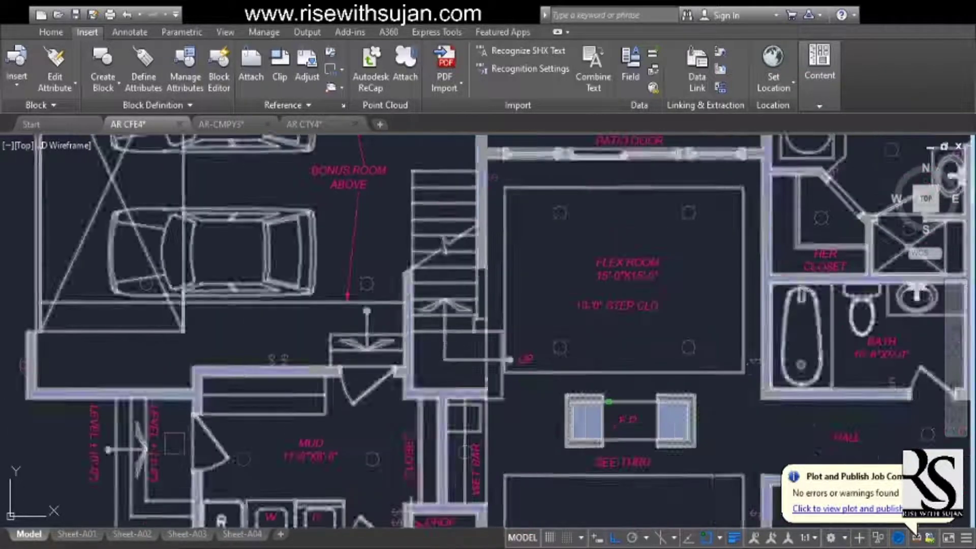
pyautogui.scroll(2, 488, 330)
pyautogui.scroll(-5, 523, 362)
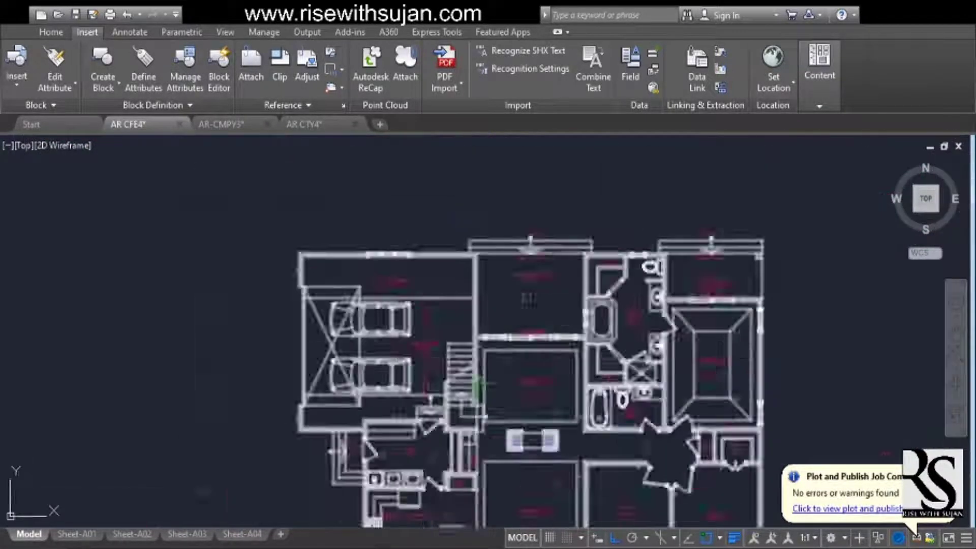
pyautogui.scroll(3, 522, 402)
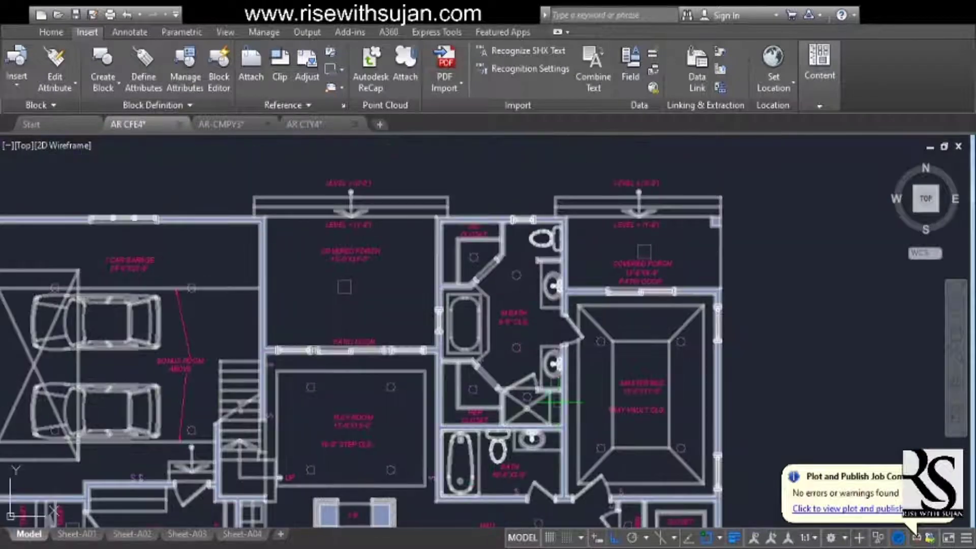
# Copy a flex room switch into the master bedroom and place it upright by the wall next to the patio door.
pyautogui.scroll(2, 256, 364)
pyautogui.click(280, 363)
pyautogui.press('F8')
pyautogui.scroll(-5, 296, 381)
pyautogui.scroll(5, 452, 355)
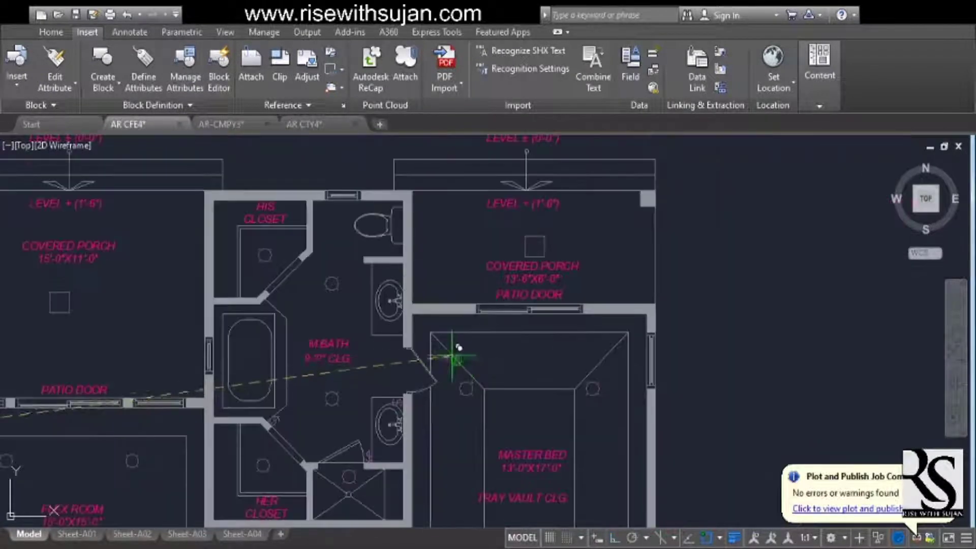
pyautogui.scroll(3, 467, 359)
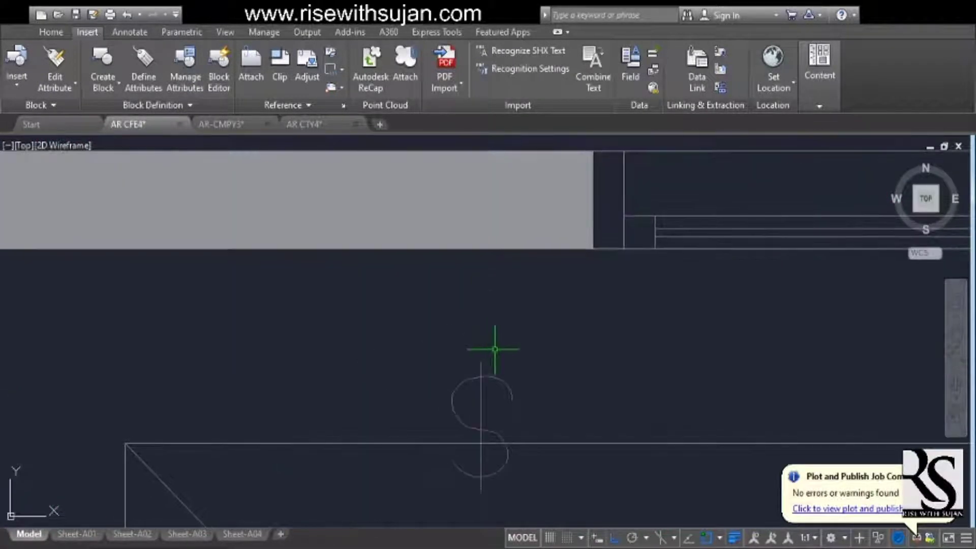
pyautogui.click(481, 362)
# Look over the switch layout from the bedrooms and hall to the kitchen, dining, entry and front porch.
pyautogui.scroll(-10, 480, 362)
pyautogui.moveTo(499, 376)
pyautogui.mouseDown(button='middle')
pyautogui.moveTo(562, 342)
pyautogui.moveTo(646, 127)
pyautogui.mouseUp(button='middle')
pyautogui.scroll(-2, 571, 386)
pyautogui.moveTo(574, 437); pyautogui.dragTo(607, 337, button='middle')
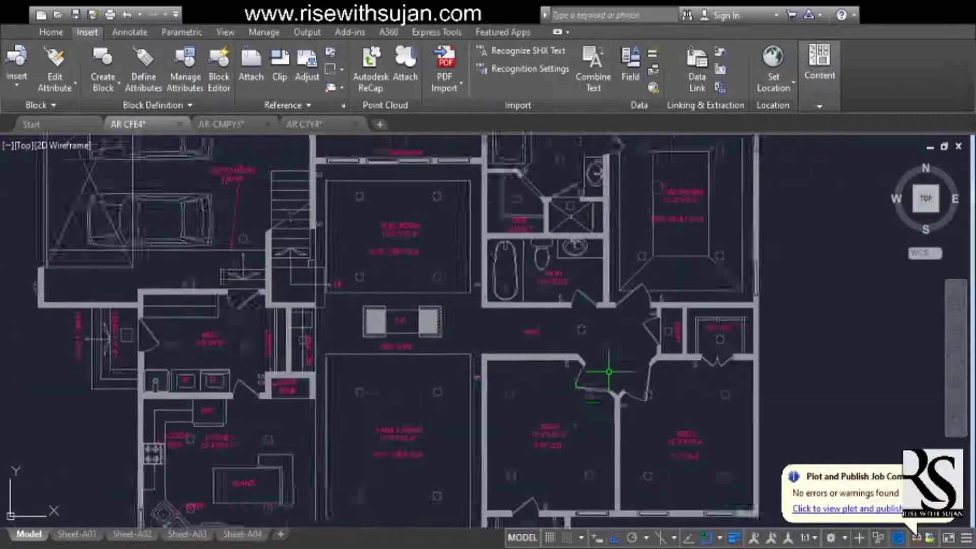
pyautogui.moveTo(567, 411); pyautogui.dragTo(610, 355, button='middle')
pyautogui.moveTo(506, 358); pyautogui.dragTo(530, 331, button='middle')
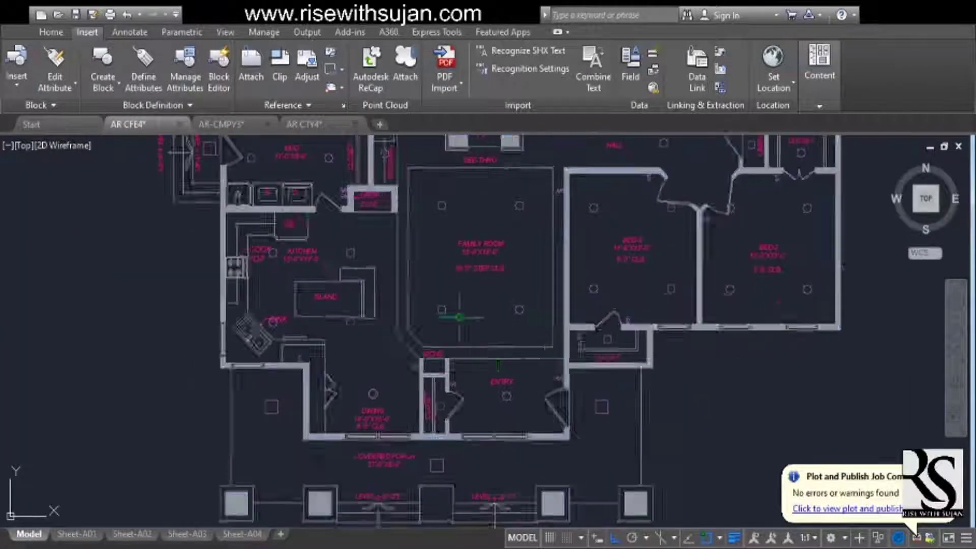
pyautogui.moveTo(396, 167); pyautogui.dragTo(564, 473, button='middle')
pyautogui.moveTo(647, 326); pyautogui.dragTo(413, 405, button='middle')
pyautogui.moveTo(576, 452); pyautogui.dragTo(570, 265, button='middle')
pyautogui.moveTo(605, 398); pyautogui.dragTo(614, 292, button='middle')
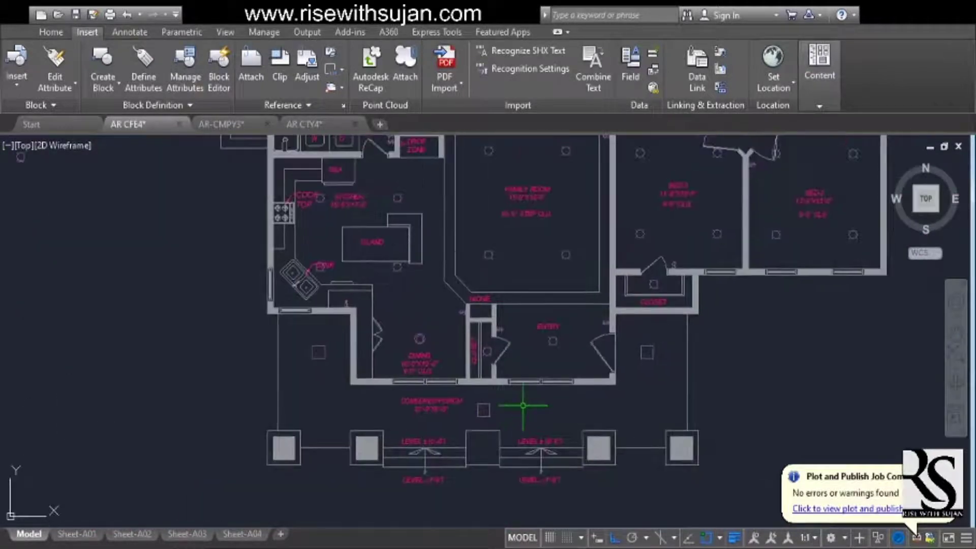
# Duplicate the entry wall switch next to the existing one just above the front door.
pyautogui.scroll(-6, 541, 328)
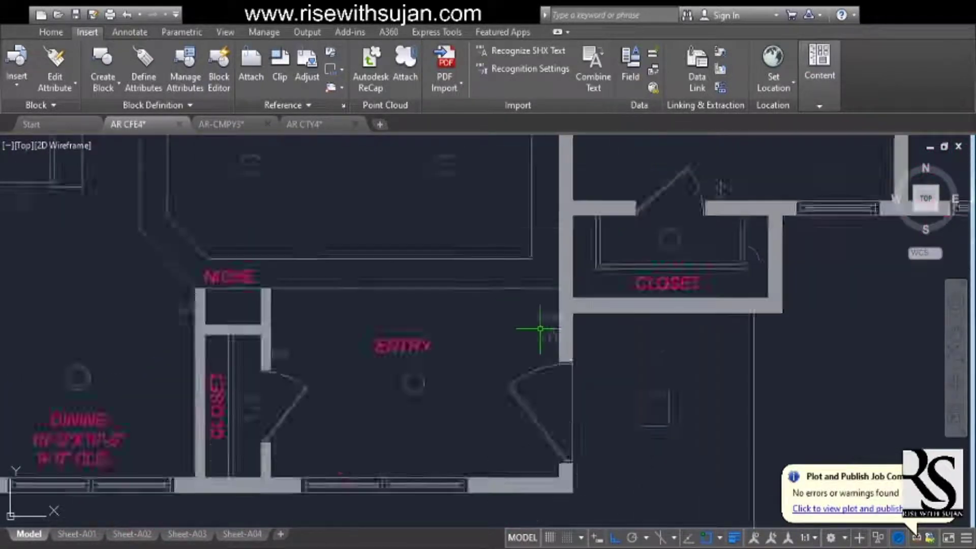
pyautogui.scroll(-4, 507, 389)
pyautogui.scroll(4, 523, 369)
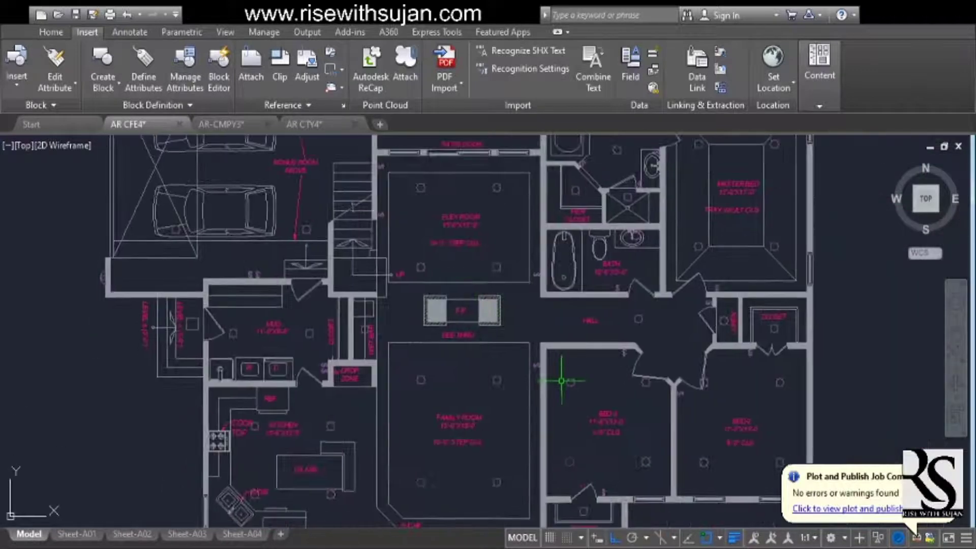
pyautogui.scroll(-5, 523, 370)
# Draw arc wires from the entry light to the lower entry switch and from the upper entry switch to the east porch light.
pyautogui.click(130, 31)
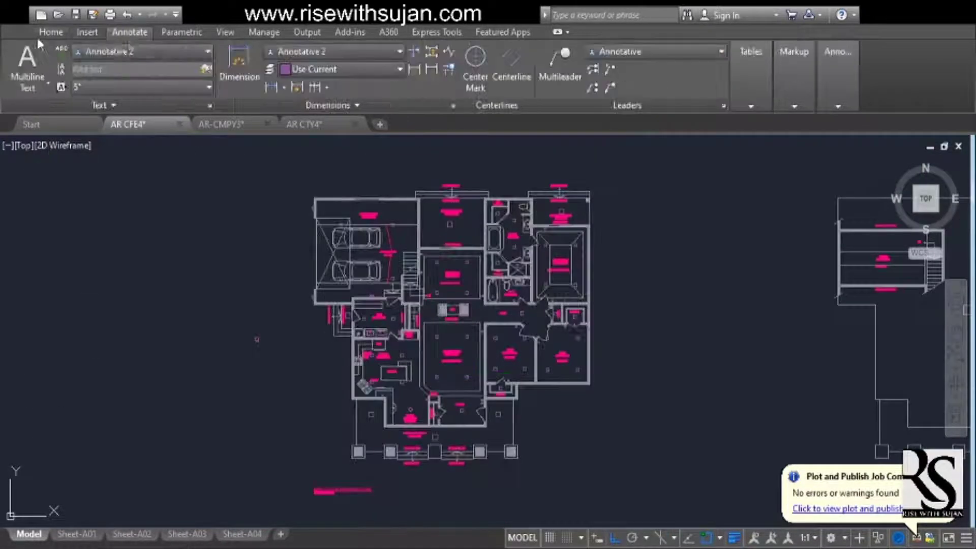
pyautogui.click(51, 32)
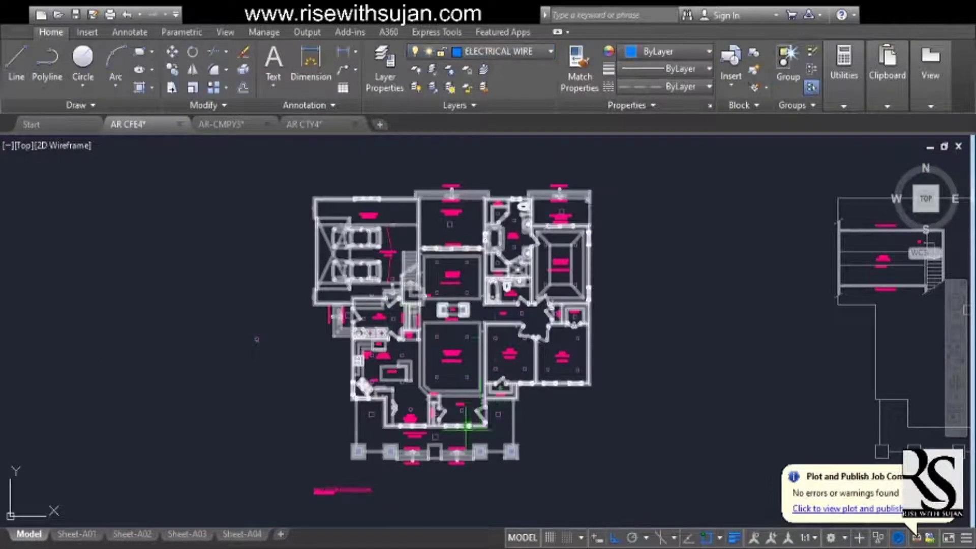
pyautogui.scroll(7, 467, 424)
pyautogui.click(366, 371)
pyautogui.scroll(-6, 367, 371)
pyautogui.scroll(4, 462, 335)
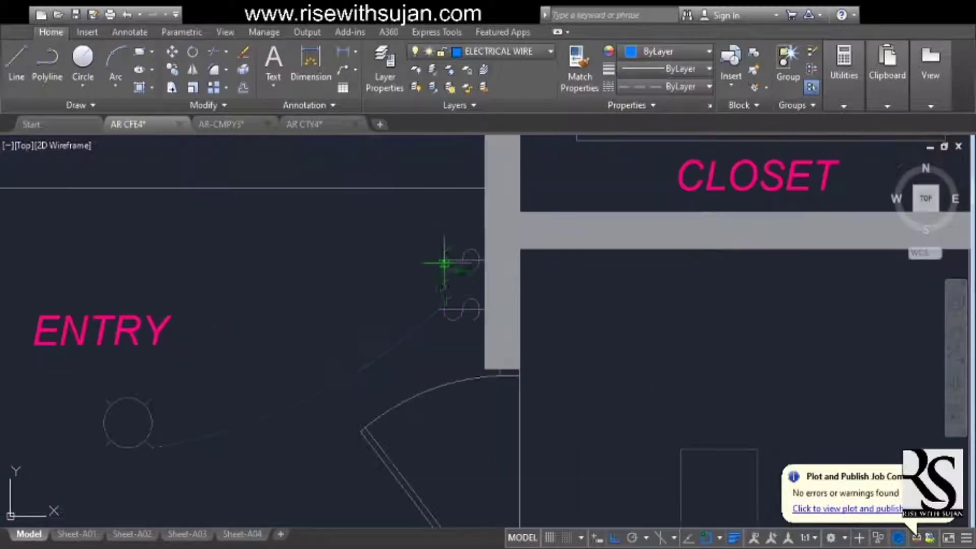
pyautogui.press('Escape')
pyautogui.scroll(-5, 535, 342)
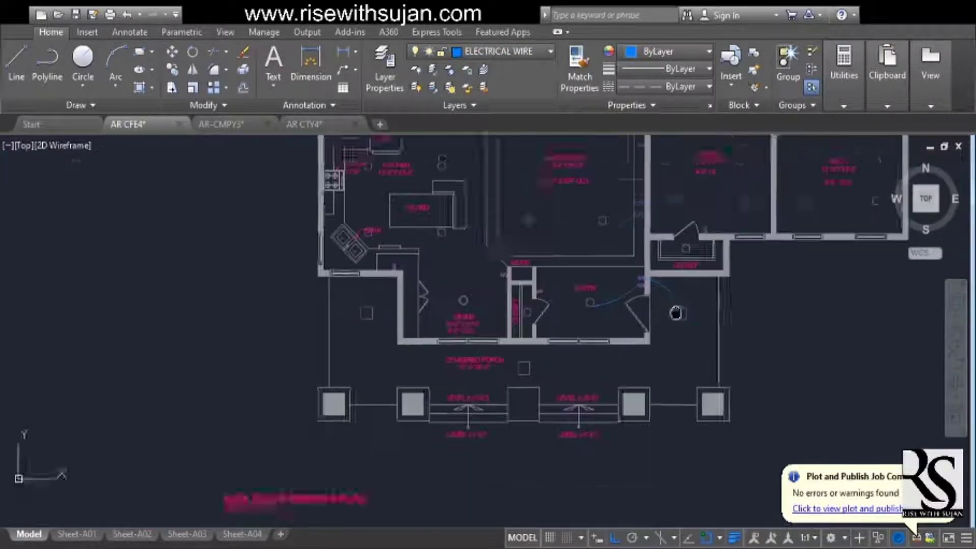
# Draw an arc wire from the east porch light's bottom edge midpoint to the centre porch light and adjust its curve.
pyautogui.scroll(6, 536, 342)
pyautogui.click(600, 374)
pyautogui.scroll(6, 697, 235)
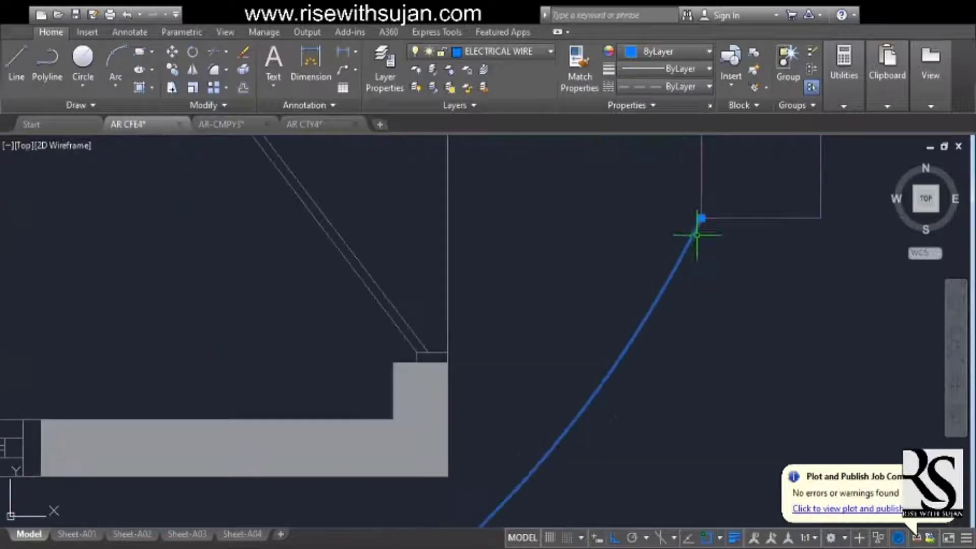
pyautogui.click(699, 219)
pyautogui.click(759, 221)
pyautogui.scroll(-7, 756, 236)
pyautogui.click(625, 368)
pyautogui.click(623, 333)
pyautogui.scroll(5, 624, 330)
pyautogui.scroll(-5, 624, 331)
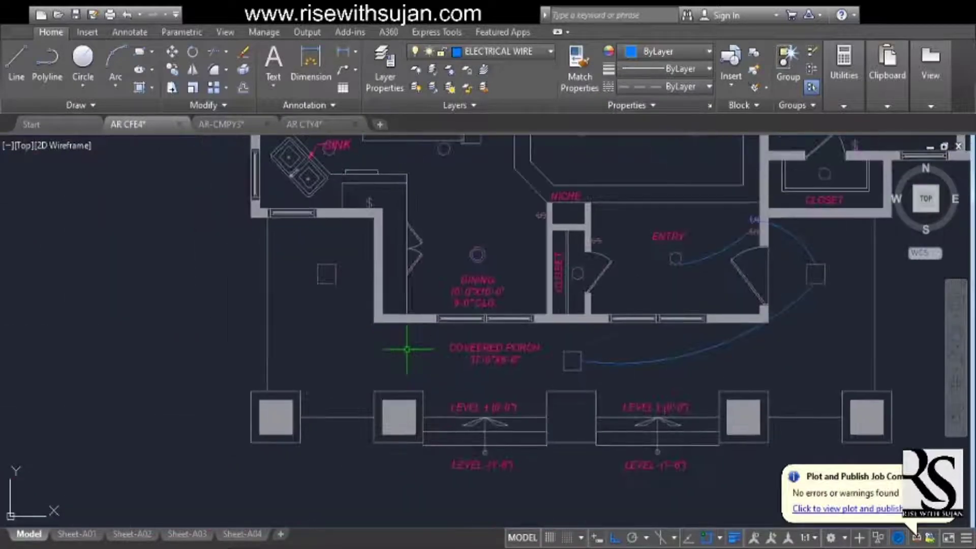
# Draw an arc wire from the west porch light to the centre porch light and reshape its curve by its middle point.
pyautogui.click(328, 283)
pyautogui.scroll(4, 484, 358)
pyautogui.click(686, 364)
pyautogui.scroll(-2, 607, 407)
pyautogui.click(381, 346)
pyautogui.click(453, 371)
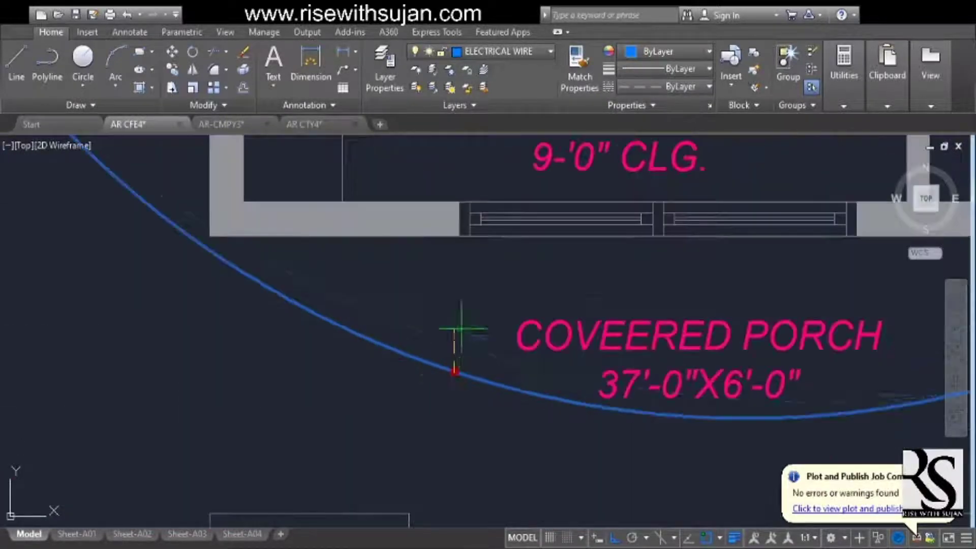
pyautogui.click(464, 318)
# Move the front covered porch label clear of the wire to just above the centre porch light.
pyautogui.scroll(-6, 463, 318)
pyautogui.scroll(2, 446, 363)
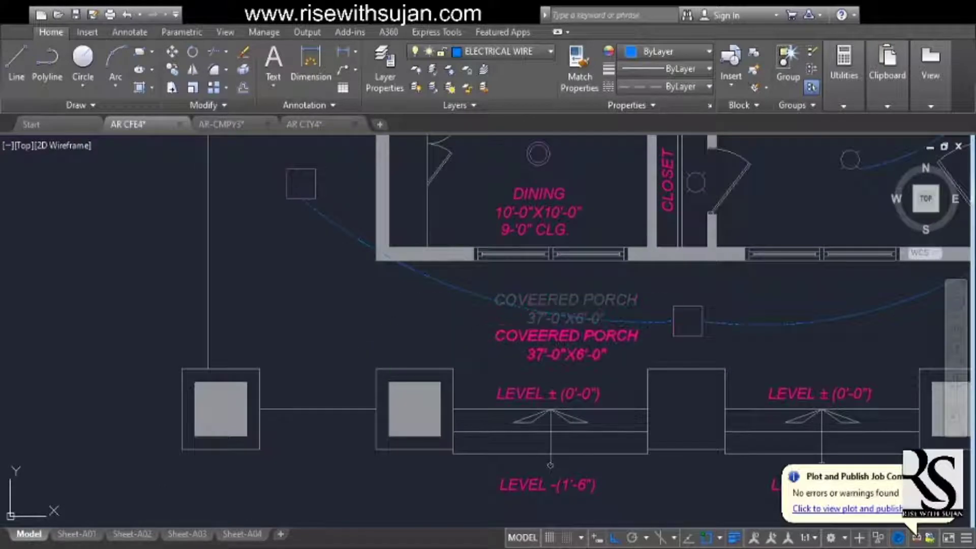
pyautogui.click(559, 344)
pyautogui.moveTo(612, 351); pyautogui.dragTo(506, 363, button='middle')
pyautogui.click(468, 360)
pyautogui.press('F8')
pyautogui.scroll(4, 599, 303)
pyautogui.click(572, 288)
pyautogui.scroll(-10, 592, 379)
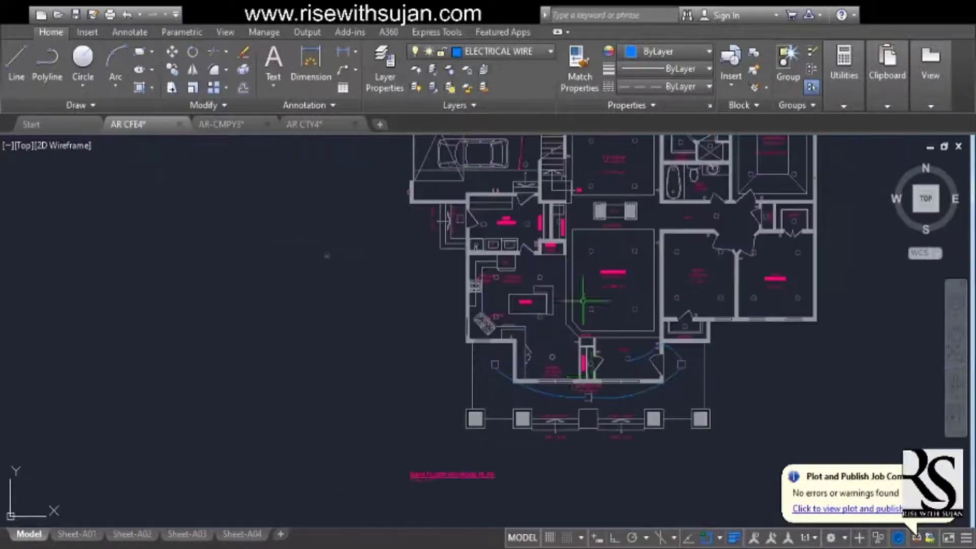
# Delete the room size line from the front covered porch label and move the remaining text down slightly.
pyautogui.scroll(-2, 600, 333)
pyautogui.moveTo(603, 369); pyautogui.dragTo(509, 360, button='middle')
pyautogui.scroll(8, 493, 364)
pyautogui.doubleClick(454, 339)
pyautogui.scroll(4, 487, 343)
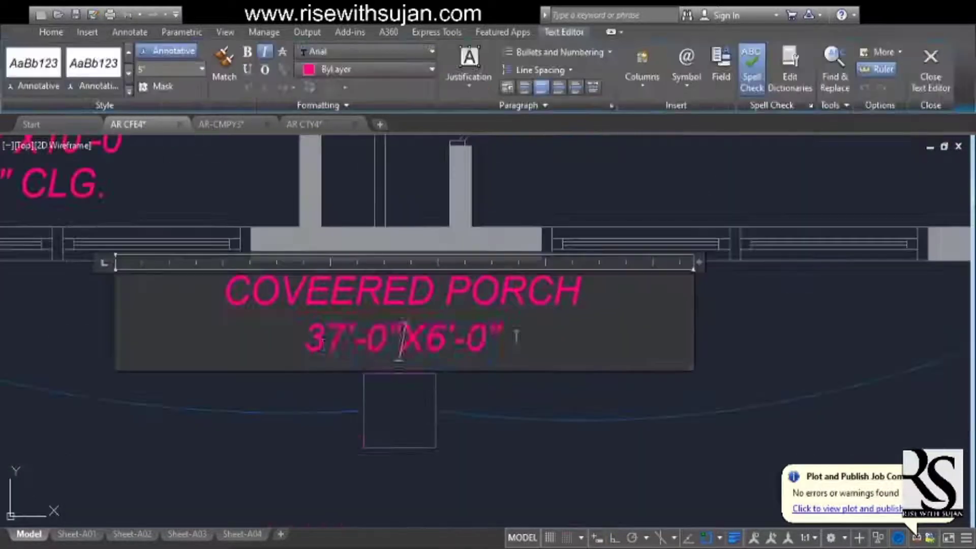
pyautogui.click(487, 409)
pyautogui.click(578, 305)
pyautogui.press('m')
pyautogui.press('space')
pyautogui.click(641, 302)
pyautogui.click(653, 337)
# Remove the room size line from the dining label, leaving DINING with the 9-'0" CLG. note beneath it.
pyautogui.scroll(-2, 653, 338)
pyautogui.moveTo(302, 230); pyautogui.dragTo(453, 312, button='middle')
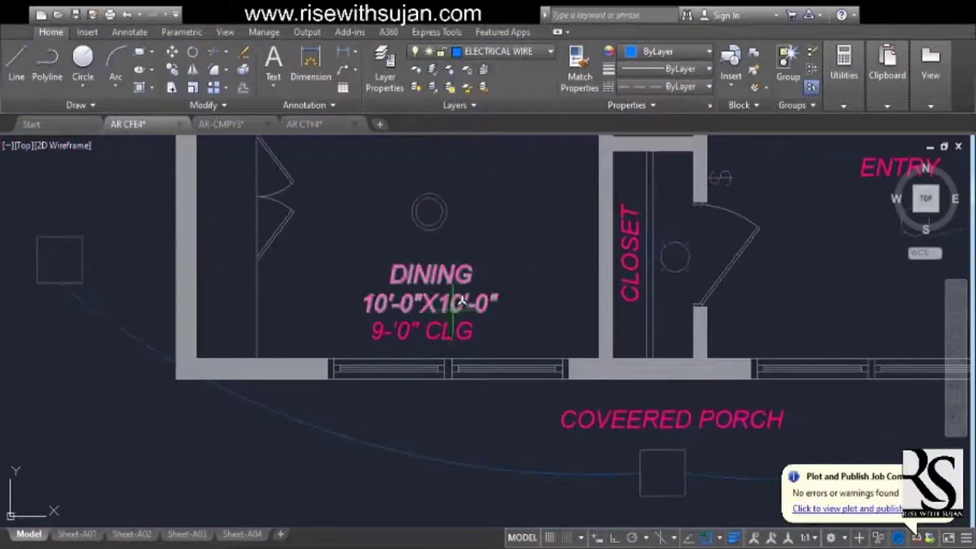
pyautogui.doubleClick(487, 307)
pyautogui.click(468, 326)
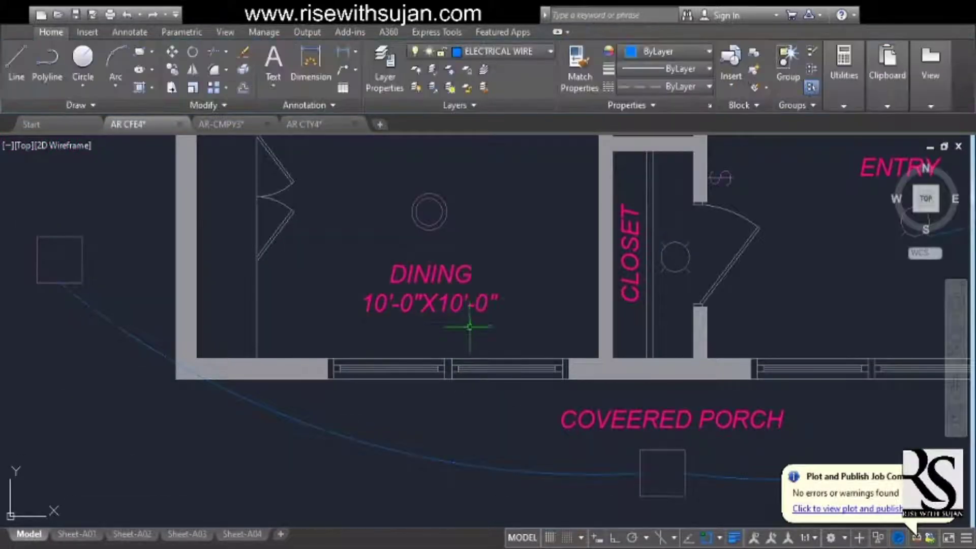
pyautogui.doubleClick(488, 305)
pyautogui.scroll(2, 497, 297)
pyautogui.click(507, 298)
pyautogui.press('Return')
pyautogui.write('9-\'0" CLG.')
pyautogui.click(574, 267)
# Move the DINING text straight down to sit just above the 9-'0" CLG. note.
pyautogui.scroll(-2, 502, 313)
pyautogui.scroll(2, 487, 301)
pyautogui.click(445, 270)
pyautogui.press('m')
pyautogui.press('space')
pyautogui.click(566, 279)
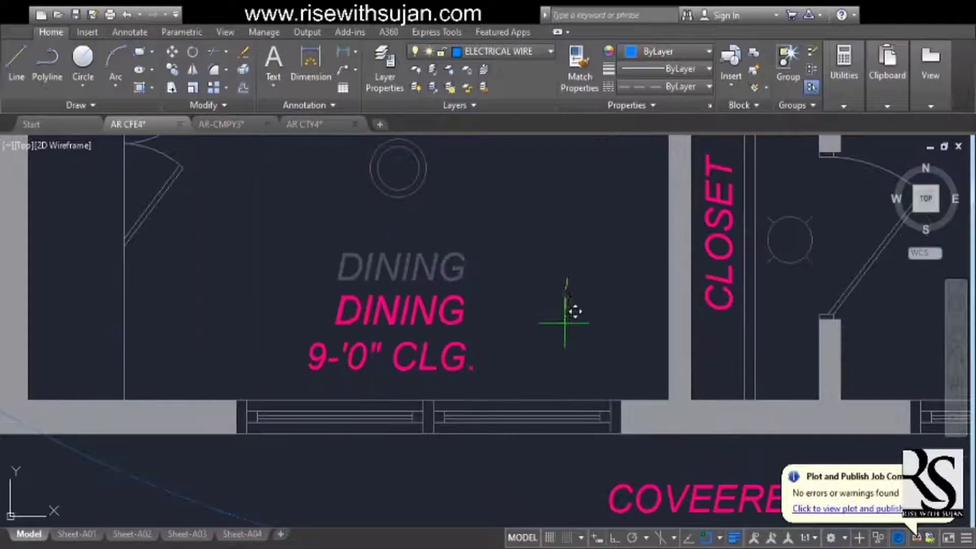
pyautogui.scroll(-5, 482, 355)
# Delete the room size line from the family room label.
pyautogui.scroll(5, 557, 343)
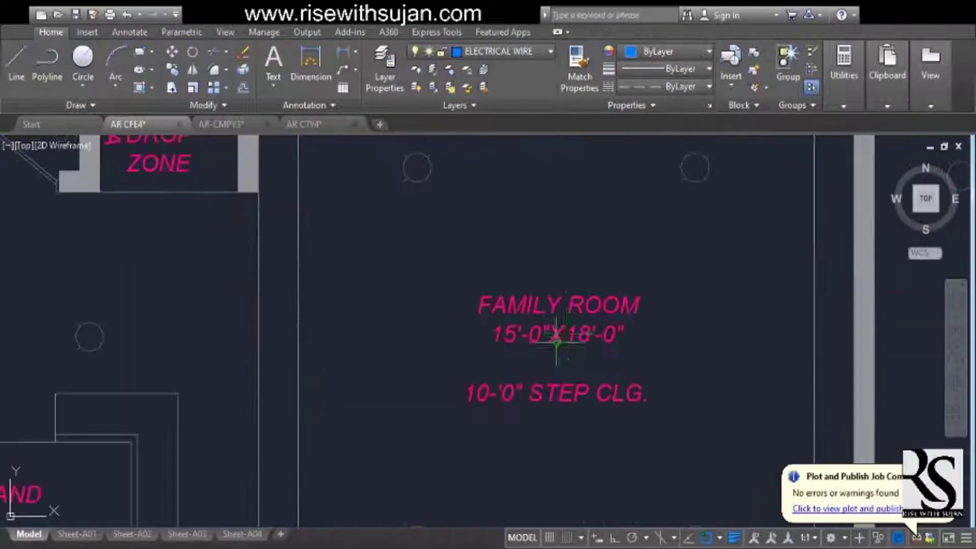
pyautogui.doubleClick(585, 341)
pyautogui.scroll(3, 590, 341)
pyautogui.click(666, 336)
pyautogui.press('BackSpace')
pyautogui.press('BackSpace')
pyautogui.press('BackSpace')
pyautogui.press('BackSpace')
pyautogui.press('BackSpace')
pyautogui.press('BackSpace')
pyautogui.press('BackSpace')
pyautogui.press('BackSpace')
pyautogui.press('BackSpace')
pyautogui.press('BackSpace')
pyautogui.press('BackSpace')
pyautogui.press('BackSpace')
pyautogui.press('BackSpace')
pyautogui.click(608, 451)
pyautogui.scroll(-3, 546, 314)
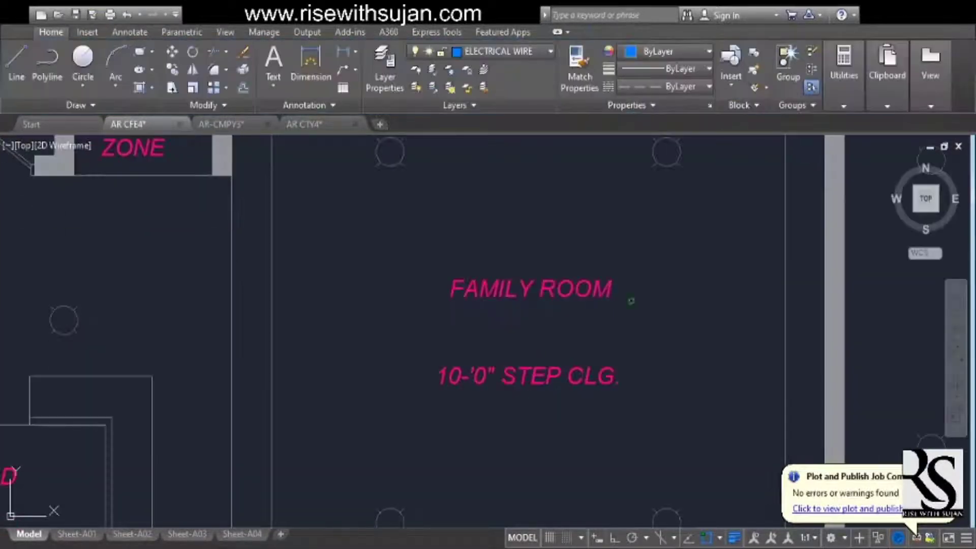
# Move the FAMILY ROOM text straight down to just above the 10-'0" STEP CLG. note.
pyautogui.press('m')
pyautogui.press('space')
pyautogui.click(679, 313)
pyautogui.click(674, 365)
# Delete the room size line from the BED-3 label and move the name down to just above its ceiling note.
pyautogui.scroll(-5, 386, 331)
pyautogui.scroll(5, 539, 332)
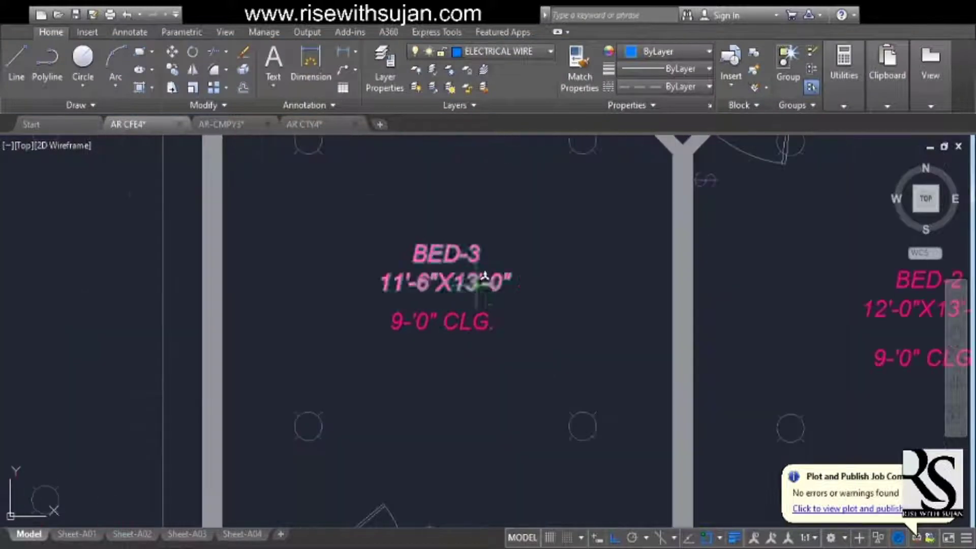
pyautogui.doubleClick(484, 279)
pyautogui.scroll(2, 510, 289)
pyautogui.moveTo(519, 289); pyautogui.dragTo(298, 300)
pyautogui.press('Delete')
pyautogui.click(604, 335)
pyautogui.click(529, 324)
# Delete the room size line from the BED-2 label and move the name down to just above its ceiling note.
pyautogui.scroll(-5, 407, 329)
pyautogui.scroll(4, 514, 331)
pyautogui.doubleClick(515, 330)
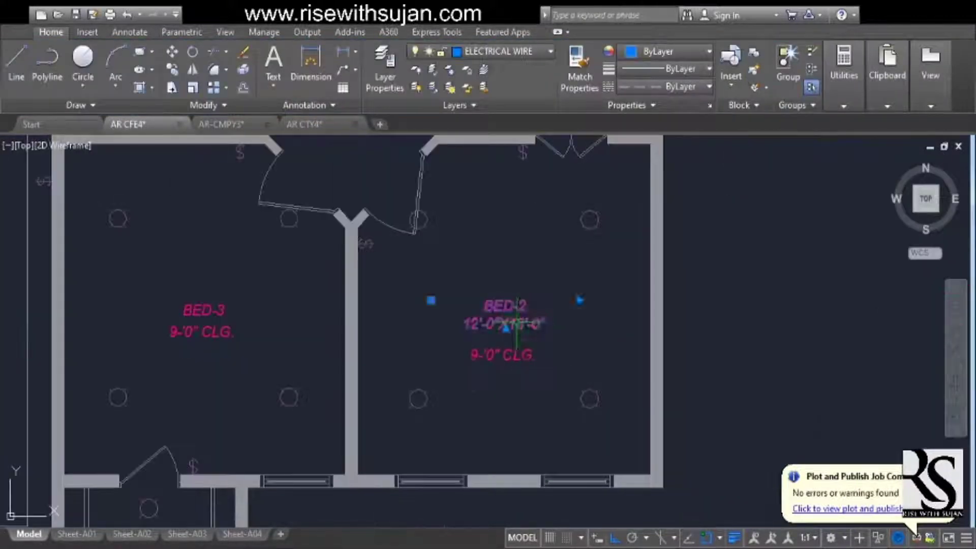
pyautogui.scroll(3, 530, 327)
pyautogui.moveTo(569, 325); pyautogui.dragTo(408, 325)
pyautogui.click(641, 406)
pyautogui.scroll(-3, 548, 334)
pyautogui.press('m')
pyautogui.press('space')
pyautogui.click(560, 329)
pyautogui.scroll(-5, 596, 452)
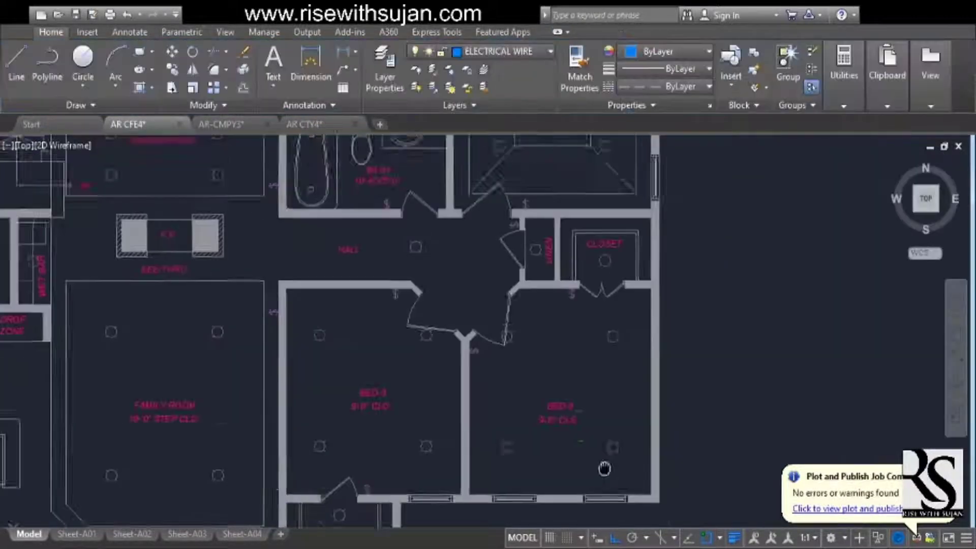
# Delete the room size line from the MASTER BED label.
pyautogui.moveTo(445, 147); pyautogui.dragTo(450, 261, button='middle')
pyautogui.doubleClick(567, 217)
pyautogui.scroll(6, 569, 219)
pyautogui.moveTo(654, 243); pyautogui.dragTo(320, 237)
pyautogui.press('Delete')
pyautogui.scroll(-5, 375, 232)
pyautogui.click(408, 162)
pyautogui.moveTo(408, 173); pyautogui.dragTo(412, 210, button='middle')
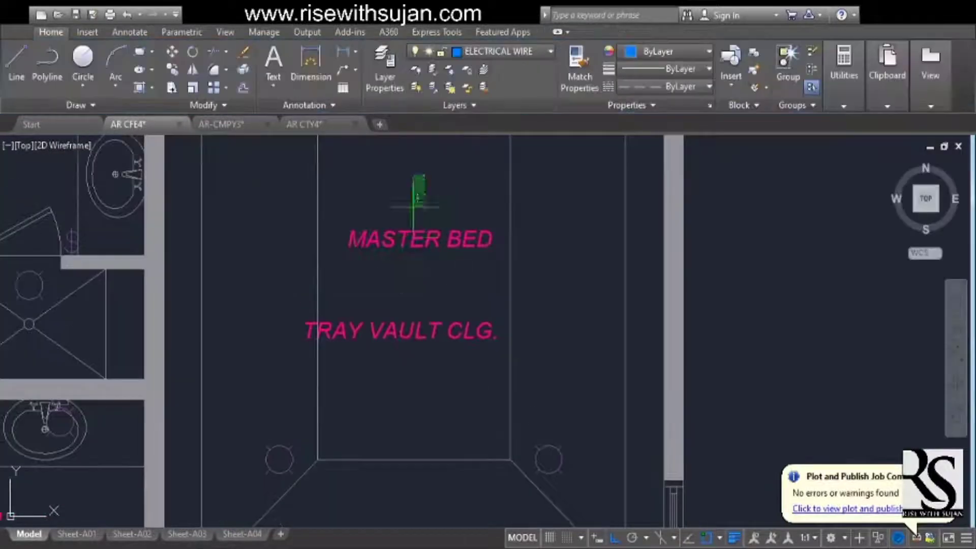
pyautogui.click(419, 237)
# Delete the 13'-6"X8'-0" size line from the COVERED PORCH label above the master bedroom's patio door.
pyautogui.scroll(-5, 420, 239)
pyautogui.moveTo(423, 144); pyautogui.dragTo(442, 318, button='middle')
pyautogui.scroll(3, 457, 265)
pyautogui.doubleClick(425, 269)
pyautogui.scroll(3, 438, 293)
pyautogui.moveTo(478, 264); pyautogui.dragTo(354, 265)
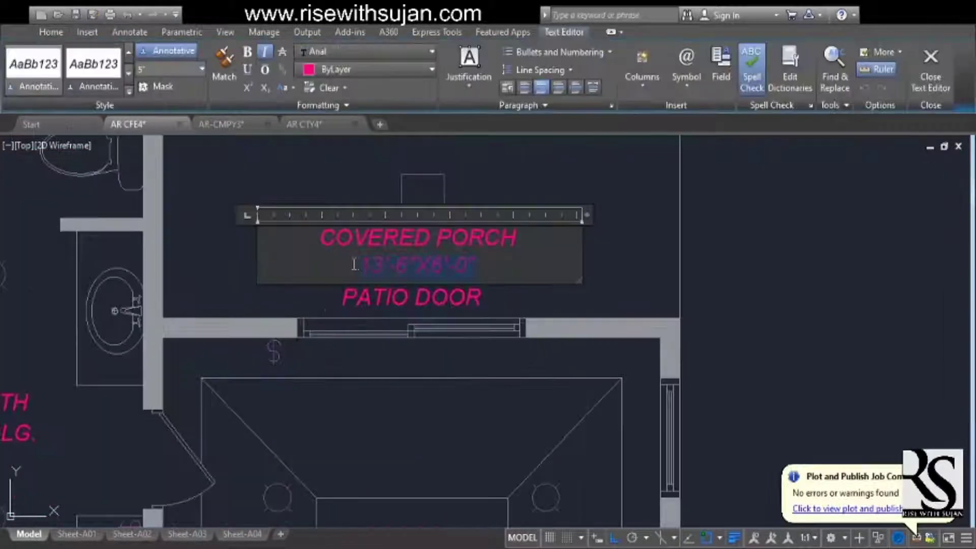
pyautogui.click(483, 301)
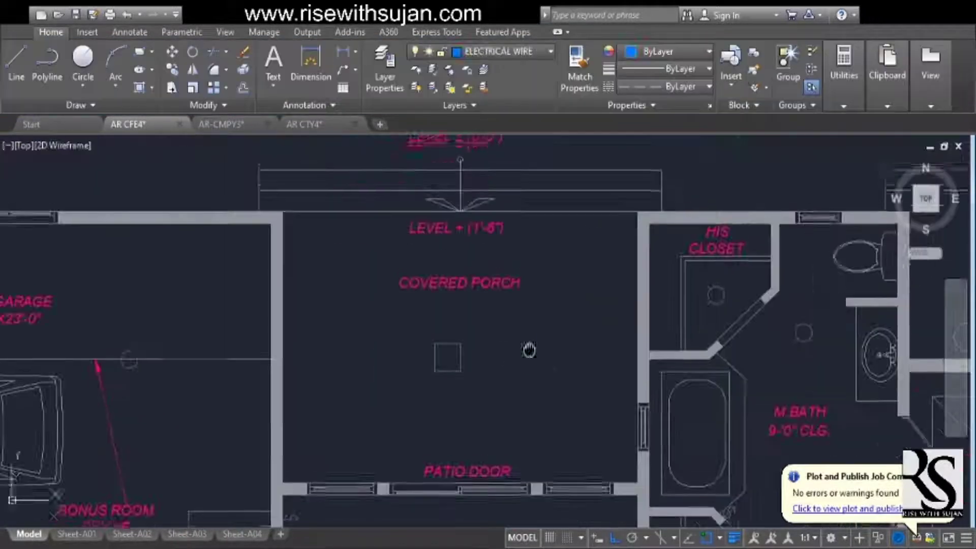
# Delete the 15'-6"X13'-0" size line from the KITCHEN label.
pyautogui.scroll(-4, 529, 311)
pyautogui.scroll(4, 499, 325)
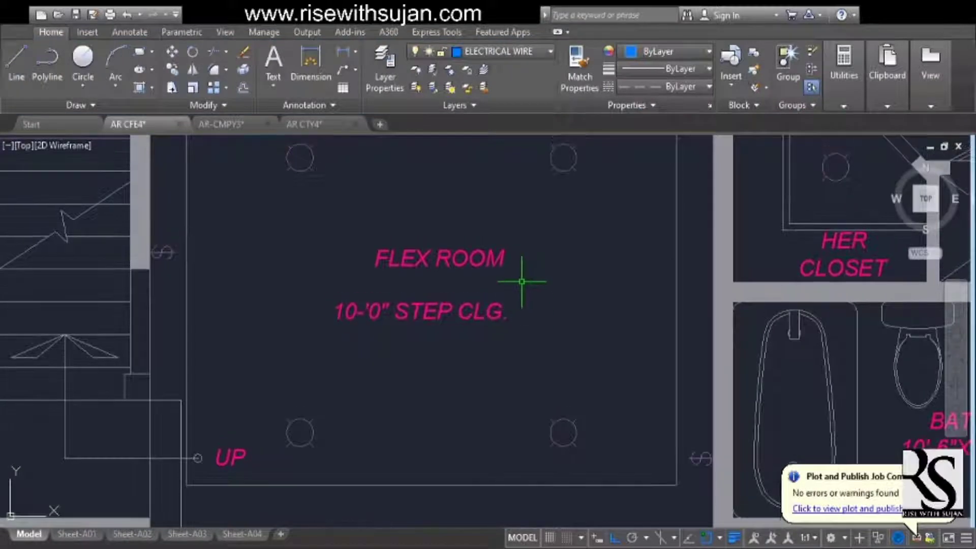
pyautogui.scroll(-5, 578, 282)
pyautogui.scroll(4, 529, 326)
pyautogui.scroll(1, 516, 331)
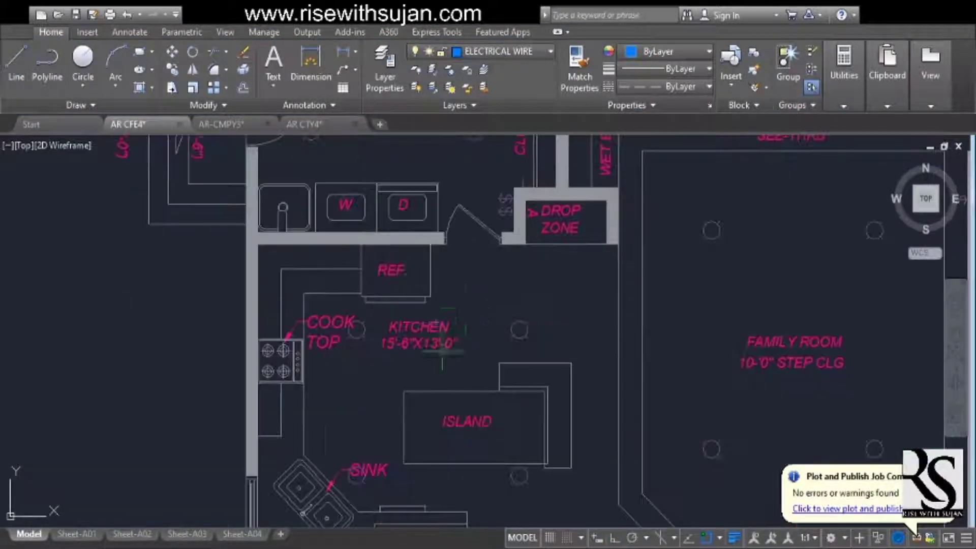
pyautogui.scroll(1, 438, 357)
pyautogui.doubleClick(438, 358)
pyautogui.moveTo(472, 340); pyautogui.dragTo(356, 347)
pyautogui.moveTo(409, 369); pyautogui.dragTo(419, 343, button='middle')
pyautogui.click(516, 277)
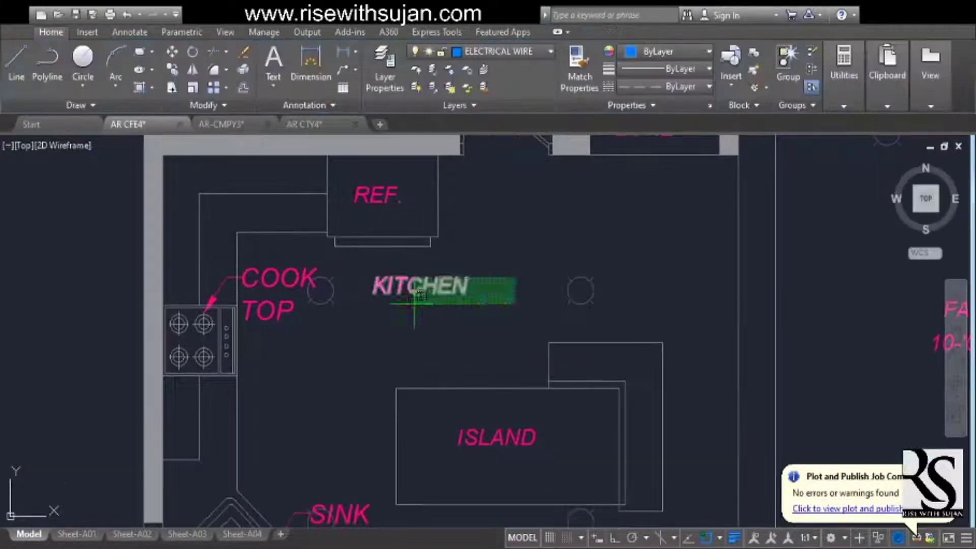
# Delete the 11'-0"X8'-6" size line from the MUD room label.
pyautogui.scroll(-2, 341, 372)
pyautogui.moveTo(407, 263); pyautogui.dragTo(451, 331, button='middle')
pyautogui.moveTo(335, 253); pyautogui.dragTo(374, 410, button='middle')
pyautogui.scroll(2, 432, 349)
pyautogui.doubleClick(472, 357)
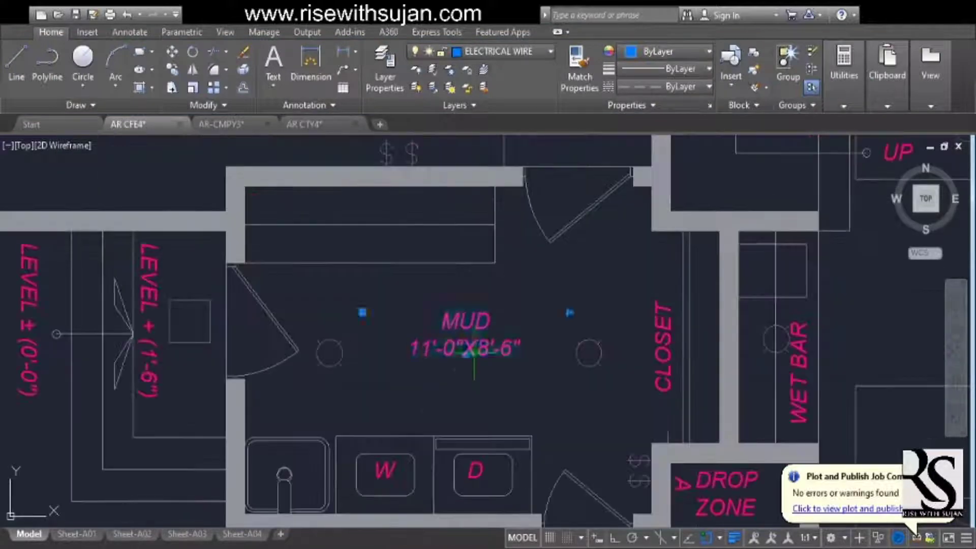
pyautogui.scroll(4, 533, 349)
pyautogui.moveTo(536, 351); pyautogui.dragTo(244, 377)
pyautogui.press('Delete')
pyautogui.click(388, 406)
# Delete the 24'-0"X23'-0" size line from the 2 CAR GARAGE label.
pyautogui.scroll(-8, 387, 403)
pyautogui.moveTo(385, 216); pyautogui.dragTo(419, 410, button='middle')
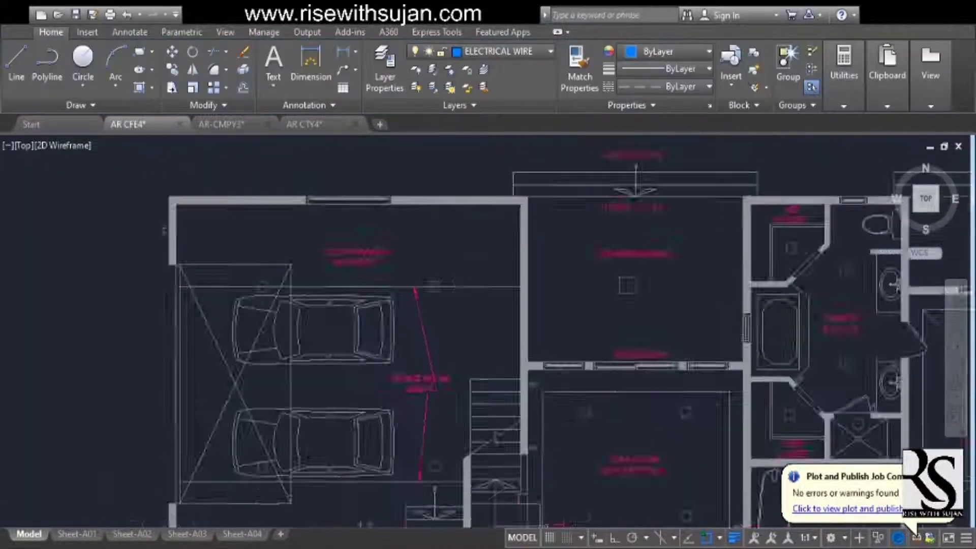
pyautogui.scroll(2, 376, 429)
pyautogui.moveTo(346, 174); pyautogui.dragTo(417, 338, button='middle')
pyautogui.scroll(2, 417, 337)
pyautogui.scroll(2, 450, 324)
pyautogui.doubleClick(450, 320)
pyautogui.moveTo(504, 317); pyautogui.dragTo(309, 330)
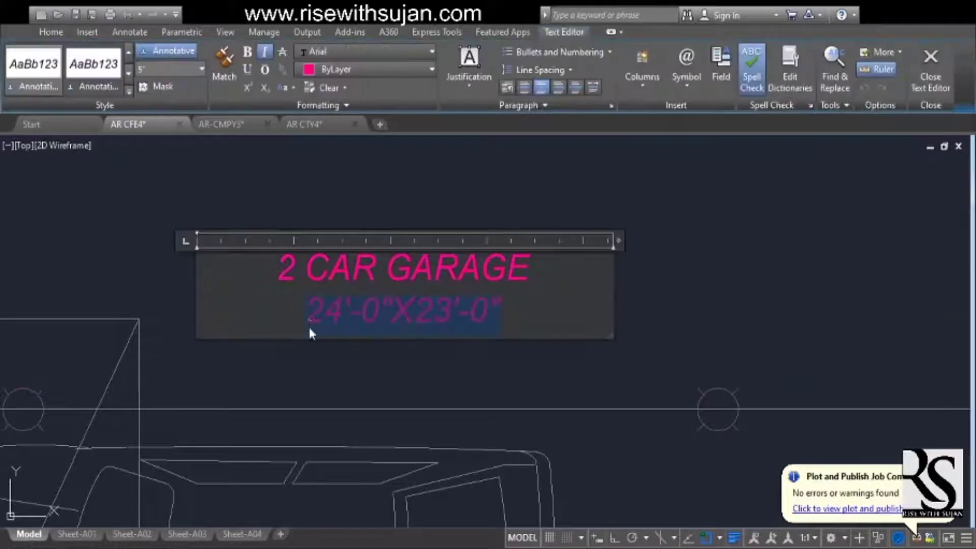
pyautogui.press('Delete')
pyautogui.click(379, 369)
# Delete the COOK TOP and SINK leader labels in the kitchen.
pyautogui.scroll(-4, 404, 261)
pyautogui.scroll(-6, 522, 278)
pyautogui.moveTo(495, 498); pyautogui.dragTo(368, 388, button='middle')
pyautogui.moveTo(482, 182); pyautogui.dragTo(479, 320, button='middle')
pyautogui.scroll(2, 479, 320)
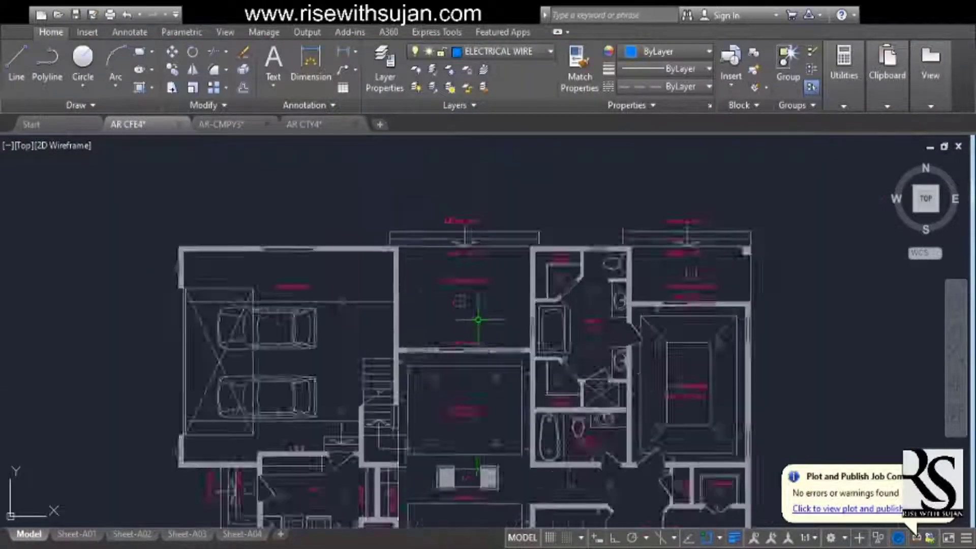
pyautogui.moveTo(427, 489); pyautogui.dragTo(475, 254, button='middle')
pyautogui.scroll(2, 474, 254)
pyautogui.moveTo(474, 374); pyautogui.dragTo(452, 254, button='middle')
pyautogui.scroll(6, 267, 348)
pyautogui.click(253, 376)
pyautogui.press('Delete')
pyautogui.scroll(-6, 279, 375)
# Draw an electrical wire arc from the switch beside the entry closet door to the closet light.
pyautogui.moveTo(279, 375); pyautogui.dragTo(339, 217, button='middle')
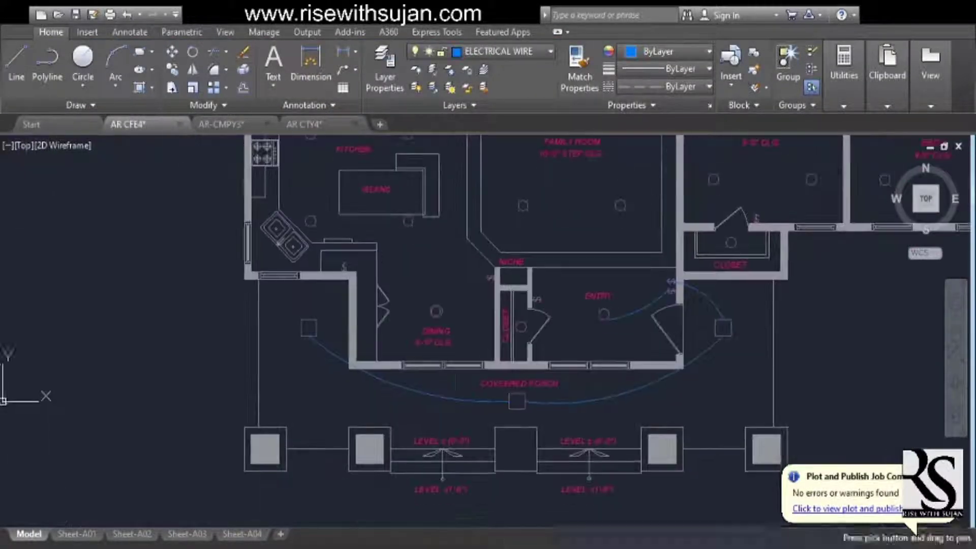
pyautogui.moveTo(449, 388); pyautogui.dragTo(411, 496, button='middle')
pyautogui.moveTo(426, 405); pyautogui.dragTo(505, 355, button='middle')
pyautogui.scroll(6, 505, 355)
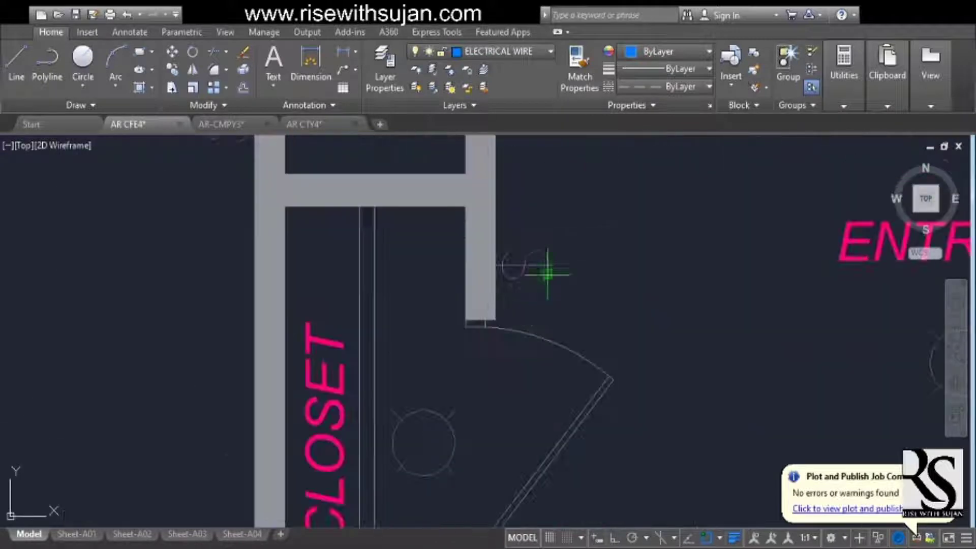
pyautogui.click(469, 390)
pyautogui.scroll(-6, 469, 389)
# Draw a wire arc from the switch beside the niche to the dining room light and adjust the arc's bend.
pyautogui.moveTo(468, 386); pyautogui.dragTo(540, 381, button='middle')
pyautogui.scroll(4, 542, 312)
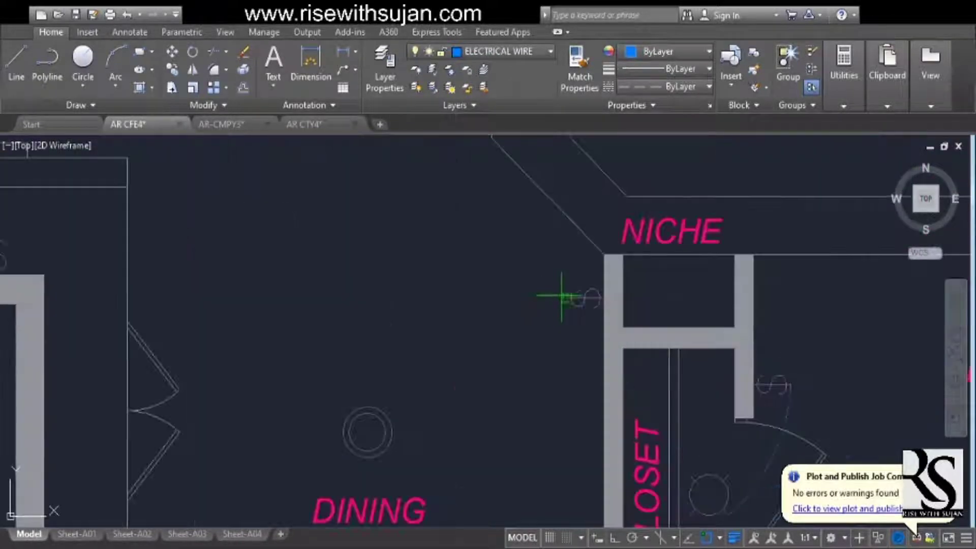
pyautogui.click(565, 295)
pyautogui.click(460, 323)
pyautogui.scroll(2, 385, 416)
pyautogui.click(361, 433)
pyautogui.scroll(-2, 401, 407)
pyautogui.click(455, 328)
pyautogui.scroll(4, 465, 338)
pyautogui.moveTo(435, 310); pyautogui.dragTo(445, 337)
pyautogui.press('Escape')
# Draw a wire arc from the kitchen switch behind the counter to the light nearest the sink.
pyautogui.scroll(-6, 444, 337)
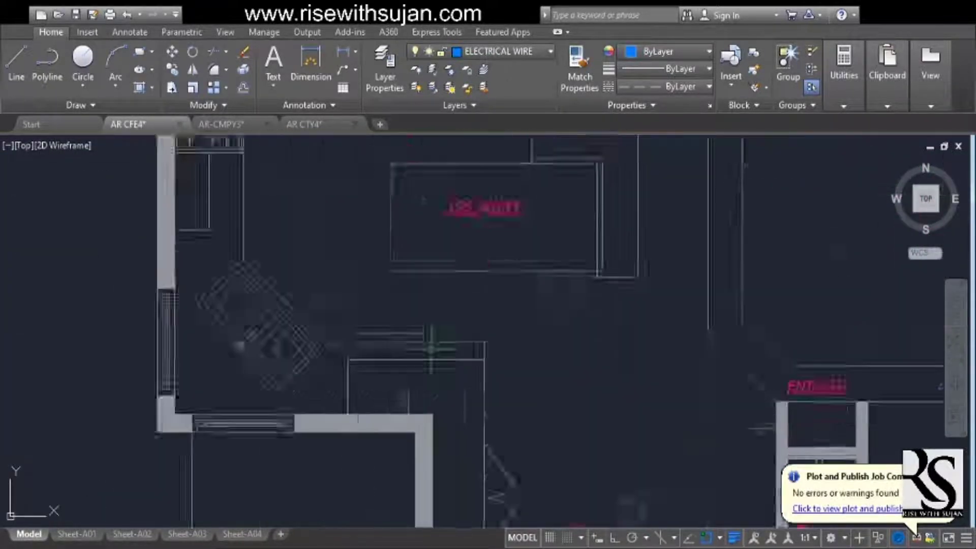
pyautogui.scroll(2, 422, 371)
pyautogui.click(427, 393)
pyautogui.scroll(2, 340, 325)
pyautogui.click(230, 248)
pyautogui.scroll(-6, 231, 249)
# Link the two kitchen lights on the cooktop side with a wire arc bowed away from the island.
pyautogui.moveTo(271, 212); pyautogui.dragTo(324, 415, button='middle')
pyautogui.click(321, 299)
pyautogui.scroll(-4, 336, 299)
pyautogui.click(326, 339)
pyautogui.scroll(10, 326, 339)
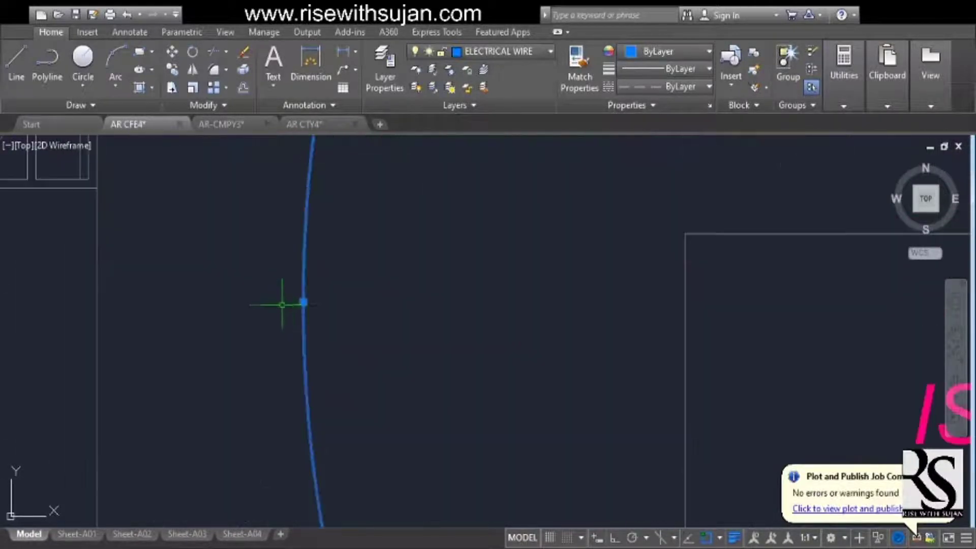
pyautogui.press('Escape')
# Continue the kitchen wiring with arcs linking the upper two lights and the two lights on the family room side.
pyautogui.scroll(-8, 283, 303)
pyautogui.moveTo(295, 311); pyautogui.dragTo(296, 374, button='middle')
pyautogui.scroll(4, 305, 284)
pyautogui.click(263, 334)
pyautogui.scroll(2, 387, 310)
pyautogui.click(393, 304)
pyautogui.click(728, 350)
pyautogui.scroll(-2, 728, 350)
pyautogui.moveTo(767, 434); pyautogui.dragTo(613, 264, button='middle')
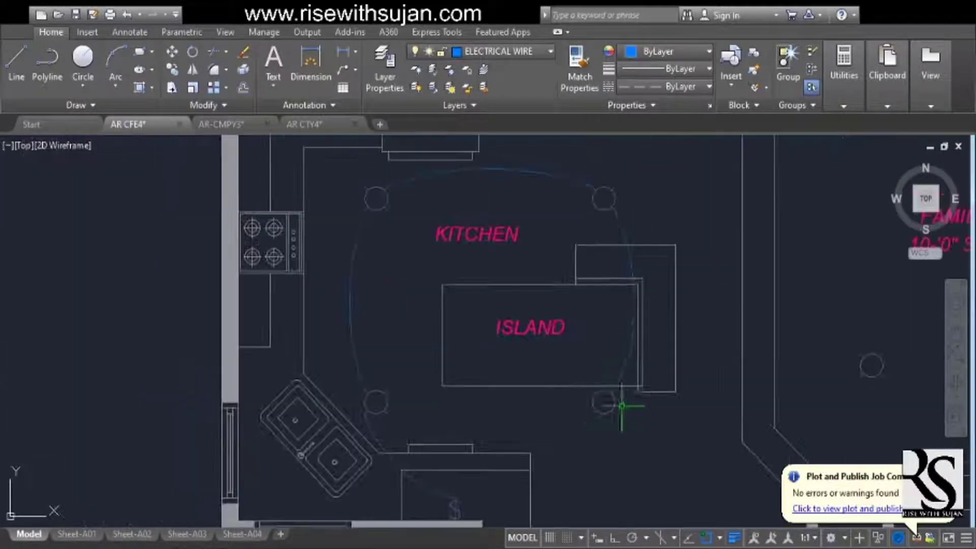
# Draw a wire arc from the family room's wall switch to its upper right ceiling light.
pyautogui.scroll(-4, 621, 405)
pyautogui.moveTo(622, 405); pyautogui.dragTo(532, 377, button='middle')
pyautogui.scroll(3, 710, 370)
pyautogui.moveTo(710, 370); pyautogui.dragTo(483, 447, button='middle')
pyautogui.scroll(6, 552, 186)
pyautogui.press('space')
pyautogui.click(571, 302)
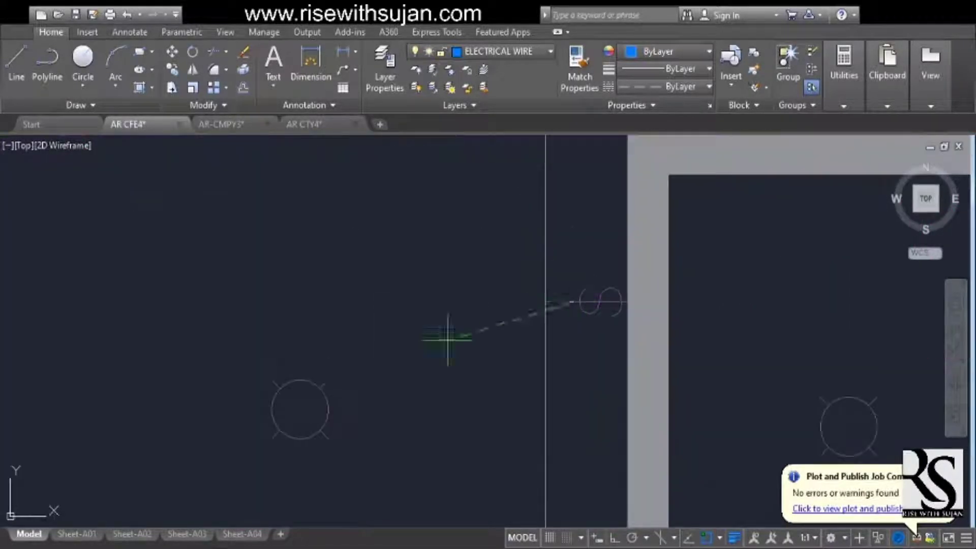
pyautogui.click(400, 363)
pyautogui.scroll(2, 442, 328)
pyautogui.press('Escape')
# Link the family room's two upper ceiling lights with a wire arc.
pyautogui.scroll(-8, 444, 311)
pyautogui.scroll(4, 383, 297)
pyautogui.press('space')
pyautogui.click(357, 274)
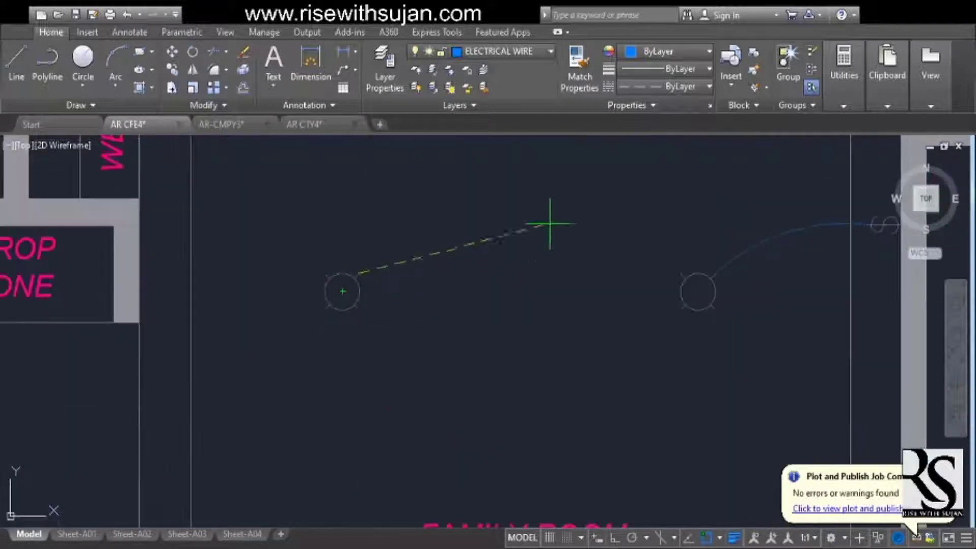
pyautogui.click(519, 238)
# Link the family room's two kitchen-side ceiling lights with a vertical wire arc.
pyautogui.scroll(-8, 569, 246)
pyautogui.scroll(4, 505, 359)
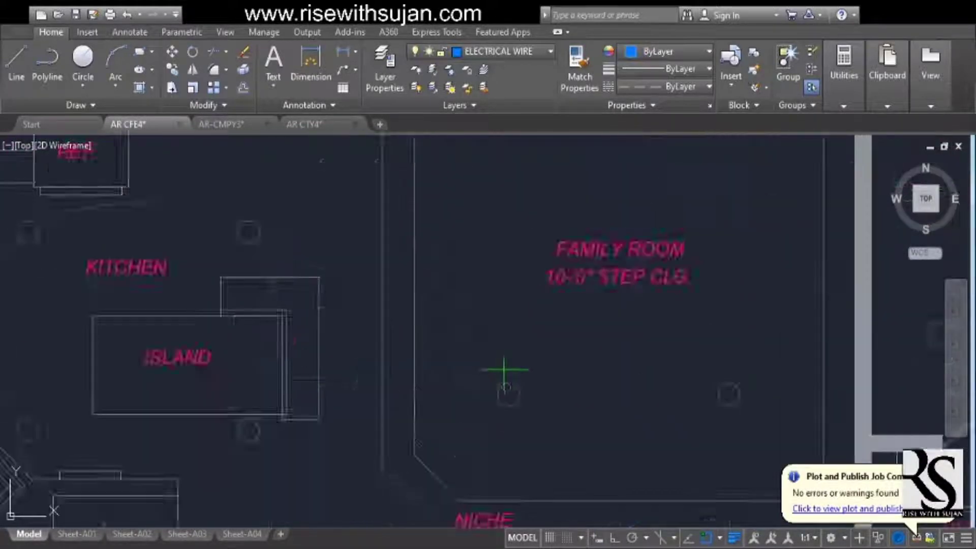
pyautogui.press('space')
pyautogui.click(503, 376)
pyautogui.scroll(-2, 495, 370)
pyautogui.click(480, 321)
pyautogui.scroll(4, 503, 243)
pyautogui.click(477, 203)
pyautogui.scroll(-4, 529, 186)
# Link the family room's two lower ceiling lights with a wire arc bowed downward, adjusting its midpoint.
pyautogui.scroll(4, 529, 350)
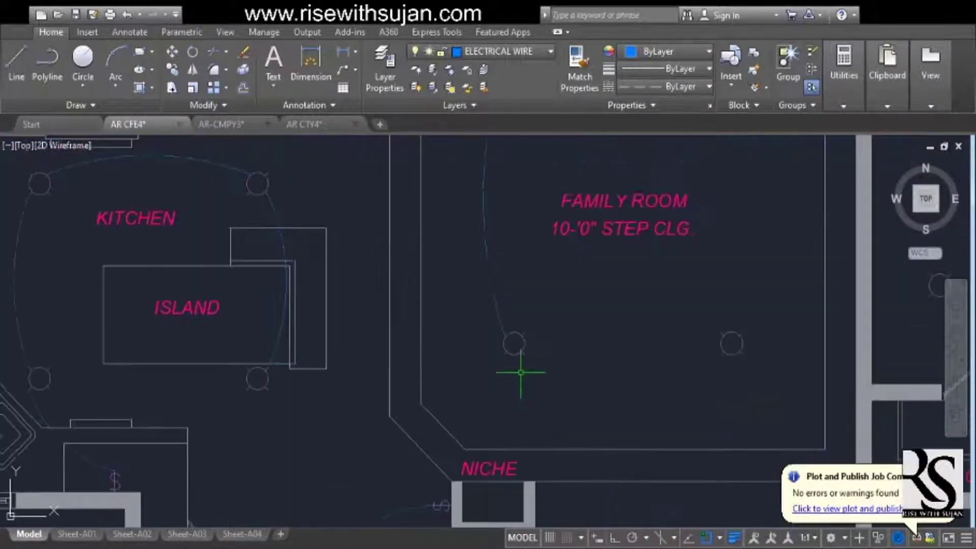
pyautogui.press('space')
pyautogui.click(521, 363)
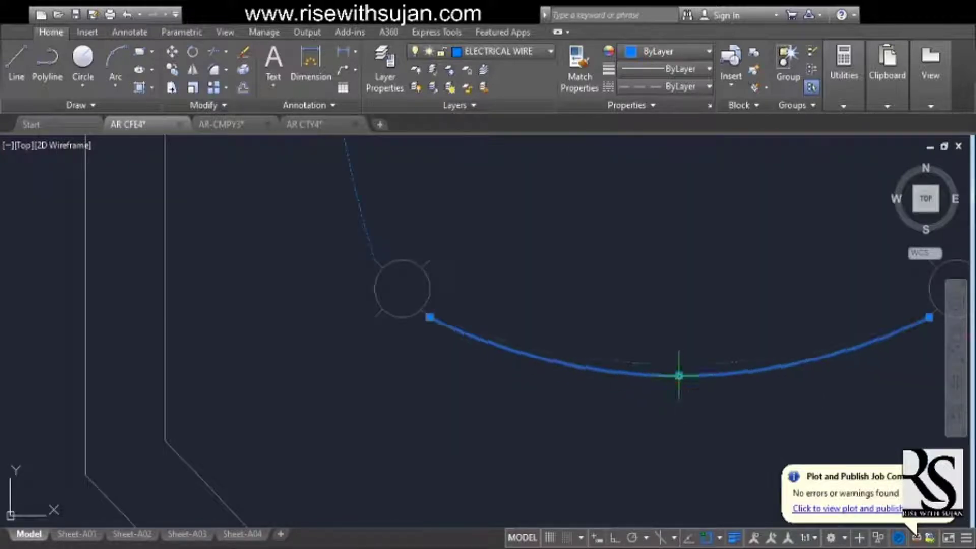
pyautogui.press('Escape')
pyautogui.scroll(-5, 678, 375)
pyautogui.click(620, 339)
pyautogui.scroll(4, 621, 333)
pyautogui.click(612, 333)
pyautogui.press('Escape')
# Try to copy the wet bar's light fixture into the mud room closet.
pyautogui.scroll(-5, 612, 334)
pyautogui.moveTo(495, 349)
pyautogui.mouseDown(button='middle')
pyautogui.moveTo(550, 375)
pyautogui.moveTo(571, 432)
pyautogui.mouseUp(button='middle')
pyautogui.scroll(2, 563, 345)
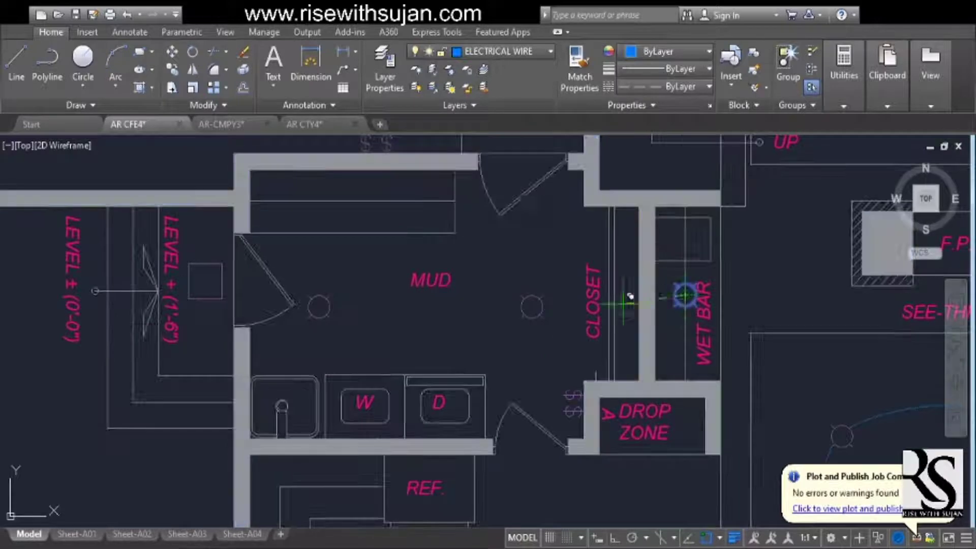
pyautogui.scroll(2, 623, 304)
pyautogui.click(627, 301)
pyautogui.press('Escape')
pyautogui.click(627, 299)
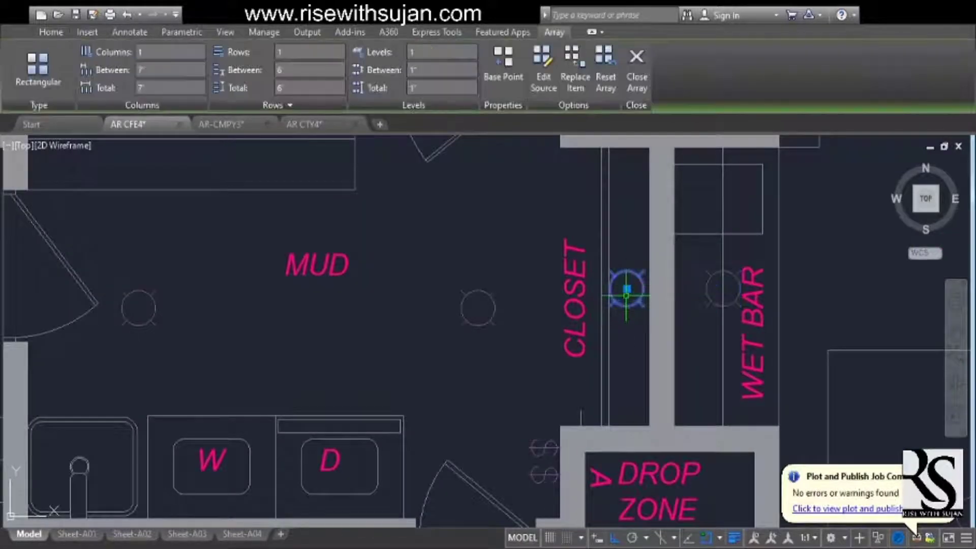
pyautogui.moveTo(627, 289); pyautogui.dragTo(579, 292)
pyautogui.scroll(2, 578, 291)
pyautogui.press('Escape')
# Relocate one of the two switches beside the drop zone to the wall at the mud room's exterior door.
pyautogui.scroll(-5, 592, 336)
pyautogui.scroll(4, 605, 333)
pyautogui.scroll(-4, 613, 332)
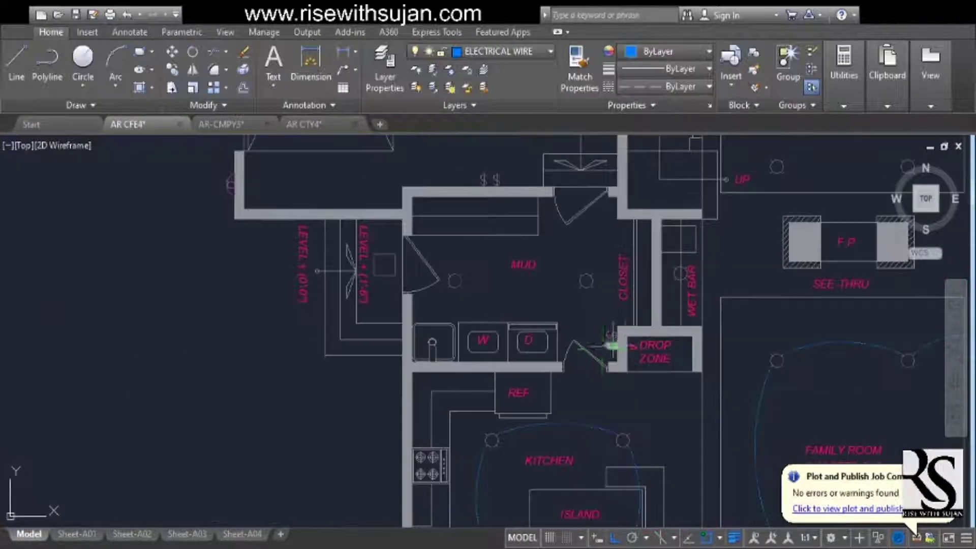
pyautogui.moveTo(601, 335); pyautogui.dragTo(588, 361, button='middle')
pyautogui.scroll(4, 584, 379)
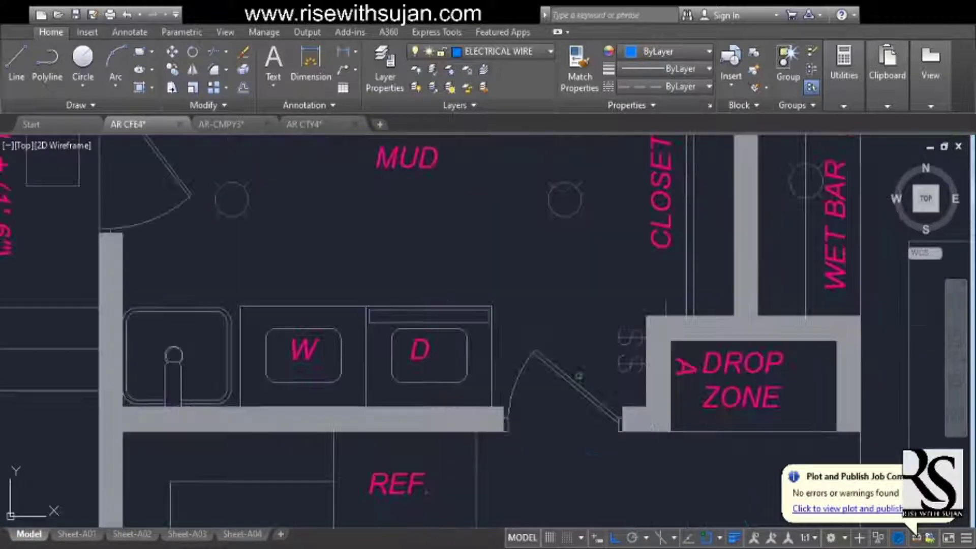
pyautogui.scroll(2, 629, 312)
pyautogui.scroll(-9, 625, 349)
pyautogui.scroll(7, 492, 305)
pyautogui.scroll(4, 485, 272)
# Shift the relocated mud room switch down along the wall, clear of the exterior door's swing.
pyautogui.write('co')
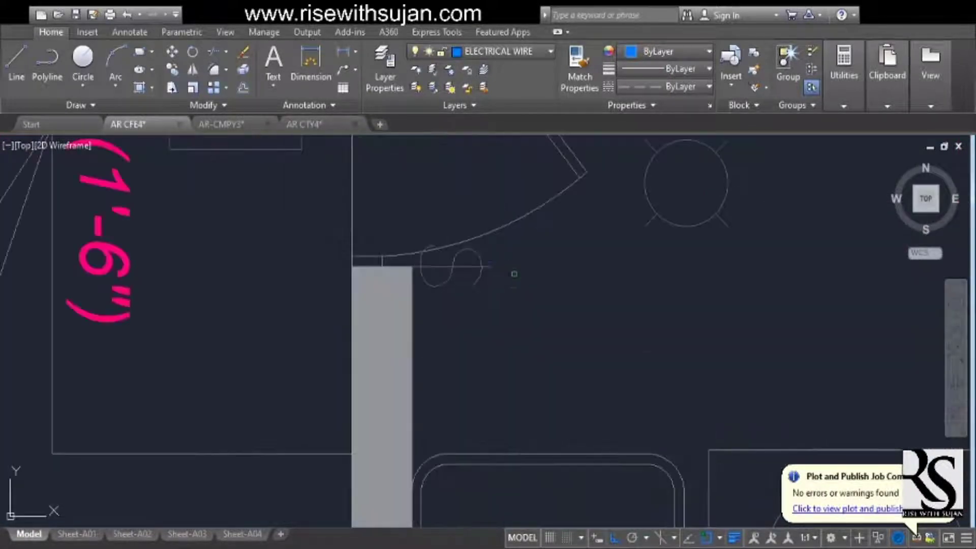
pyautogui.click(483, 268)
pyautogui.press('space')
pyautogui.click(518, 309)
pyautogui.click(540, 375)
# Draw a strip light line along the mud room closet on the electrical fixture layer and give it a heavier lineweight.
pyautogui.scroll(-10, 508, 377)
pyautogui.moveTo(584, 324); pyautogui.dragTo(580, 320, button='middle')
pyautogui.scroll(5, 457, 326)
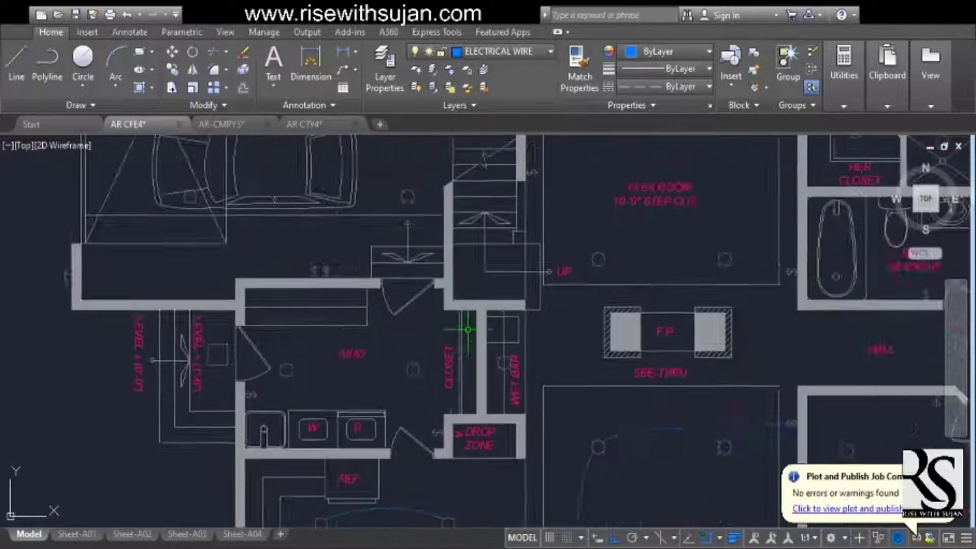
pyautogui.scroll(7, 508, 198)
pyautogui.scroll(-5, 516, 429)
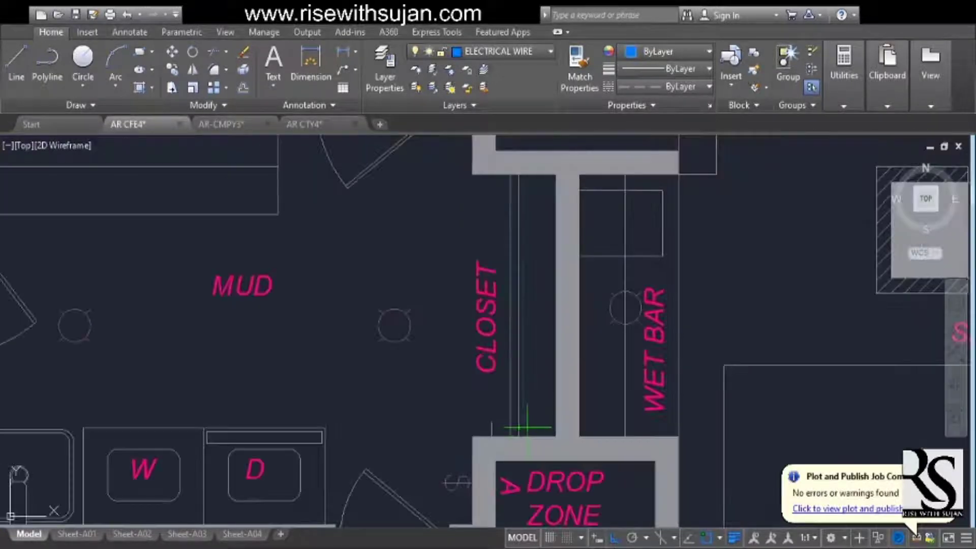
pyautogui.scroll(2, 525, 417)
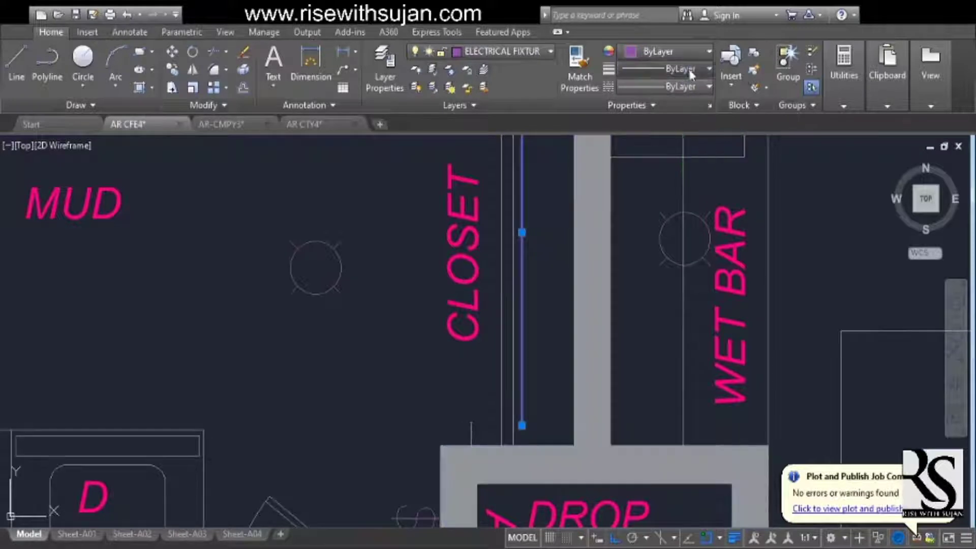
pyautogui.press('Escape')
pyautogui.scroll(-3, 447, 315)
# Copy the switch beside the drop zone upward along its wall and wire the copy to the closet strip light with an arc.
pyautogui.scroll(5, 451, 387)
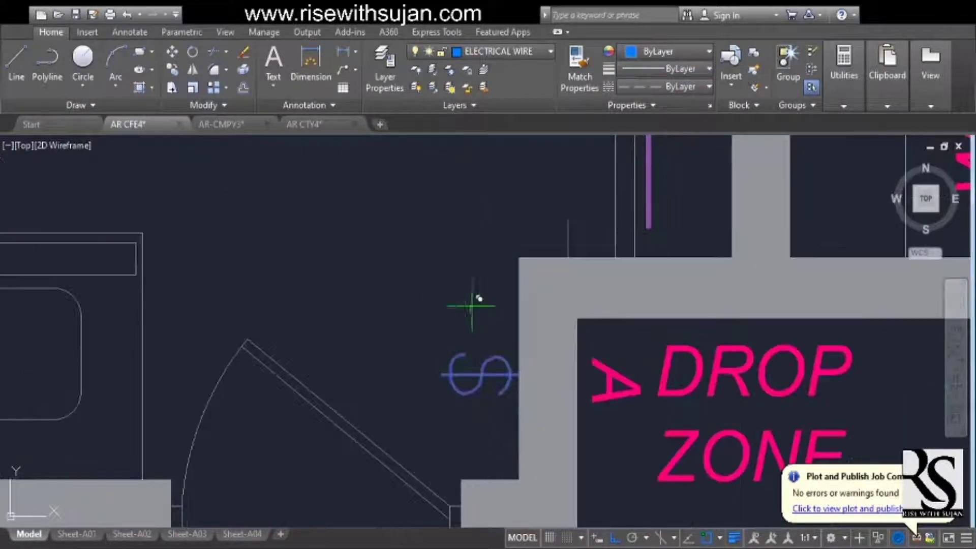
pyautogui.scroll(2, 442, 370)
pyautogui.scroll(-6, 457, 397)
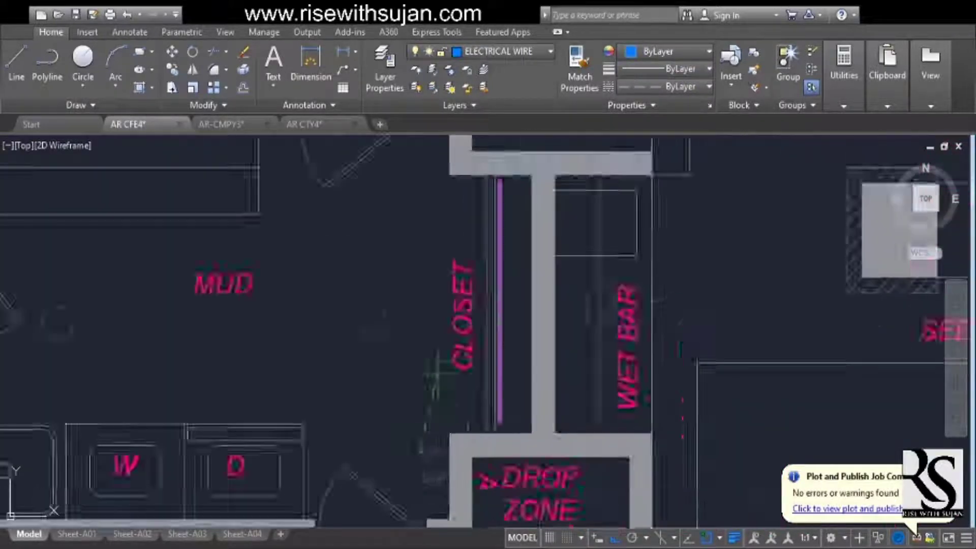
pyautogui.scroll(4, 429, 414)
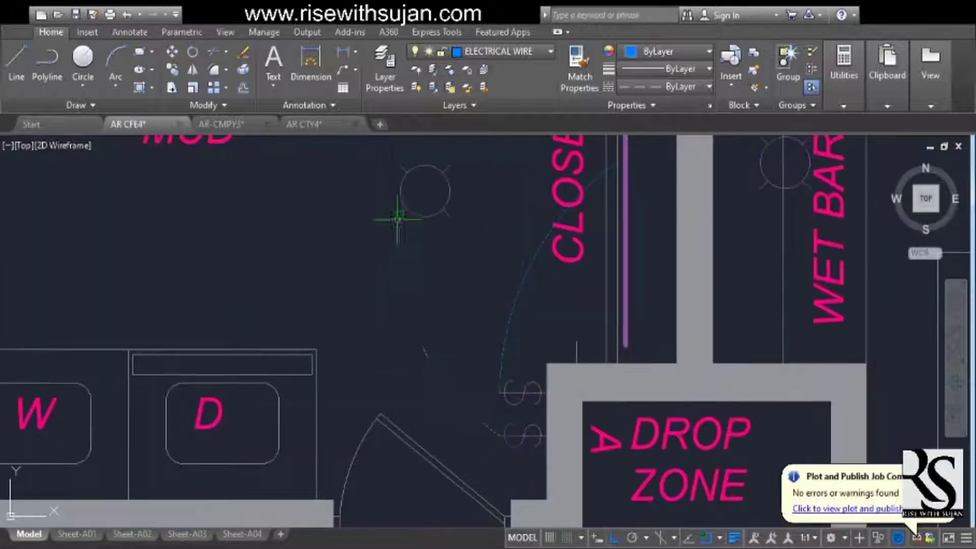
# Wire the lower drop zone switch to the nearest mud room light and link the two mud room lights with an upward-bowed arc.
pyautogui.click(397, 220)
pyautogui.scroll(-4, 432, 330)
pyautogui.scroll(4, 290, 305)
pyautogui.click(294, 310)
pyautogui.click(508, 275)
pyautogui.scroll(2, 675, 319)
pyautogui.click(777, 319)
pyautogui.scroll(-6, 544, 295)
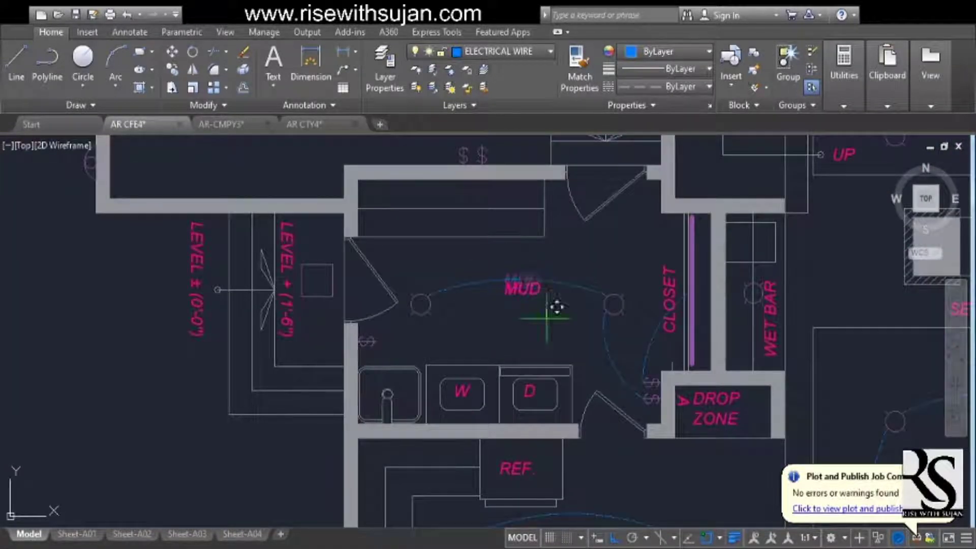
# Wire the switch at the mud room's exterior door to the square light fixture above the outside steps with an arc.
pyautogui.click(546, 335)
pyautogui.scroll(-4, 546, 335)
pyautogui.scroll(8, 483, 334)
pyautogui.click(477, 364)
pyautogui.click(436, 262)
pyautogui.click(356, 221)
pyautogui.scroll(-6, 458, 315)
# Wire one garage switch to the ceiling light near the interior steps, adjusting the arc's midpoint.
pyautogui.scroll(4, 518, 403)
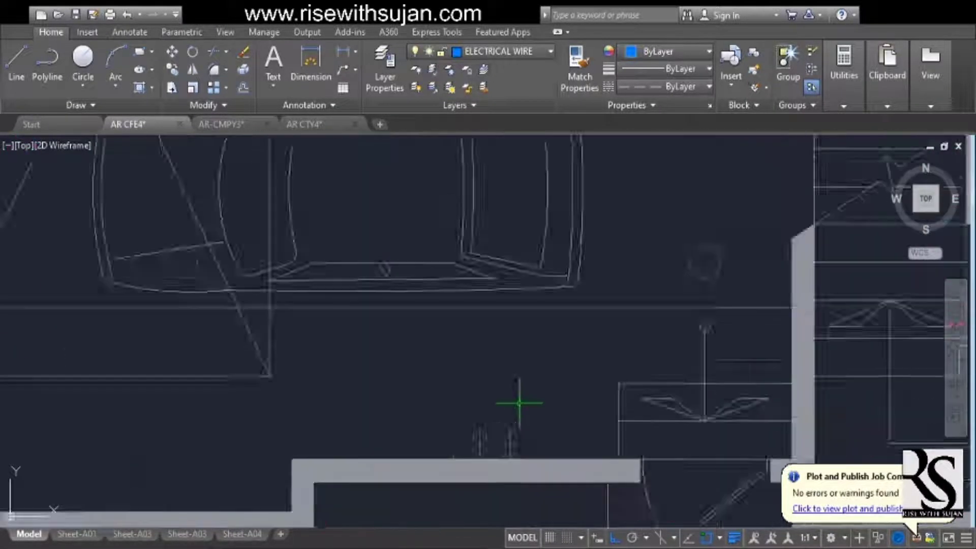
pyautogui.scroll(3, 515, 384)
pyautogui.click(722, 286)
pyautogui.scroll(3, 610, 374)
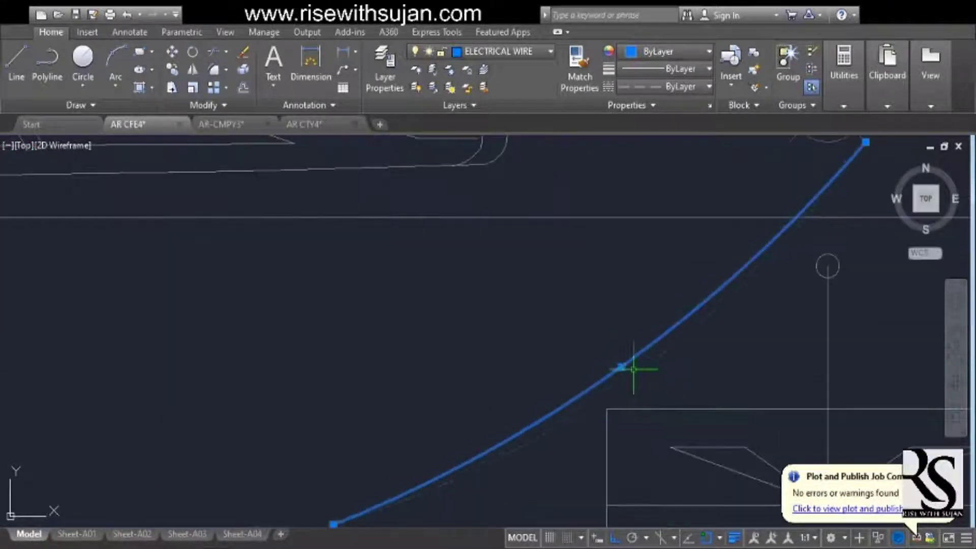
pyautogui.scroll(-5, 631, 381)
pyautogui.scroll(4, 579, 391)
# Link the garage's four ceiling lights with wire arcs along the right, upper and left sides of the parked cars.
pyautogui.scroll(-2, 576, 394)
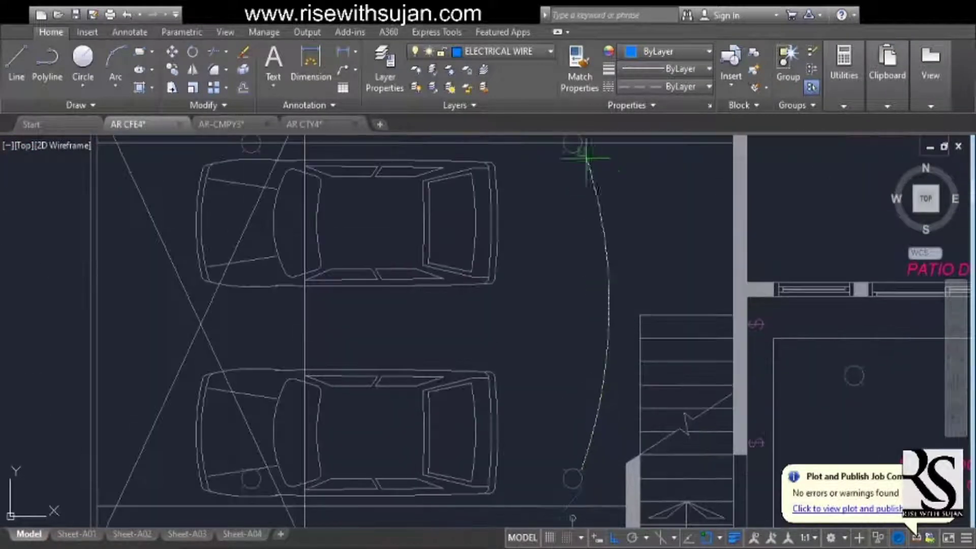
pyautogui.scroll(-3, 555, 279)
pyautogui.scroll(5, 440, 277)
pyautogui.scroll(2, 692, 278)
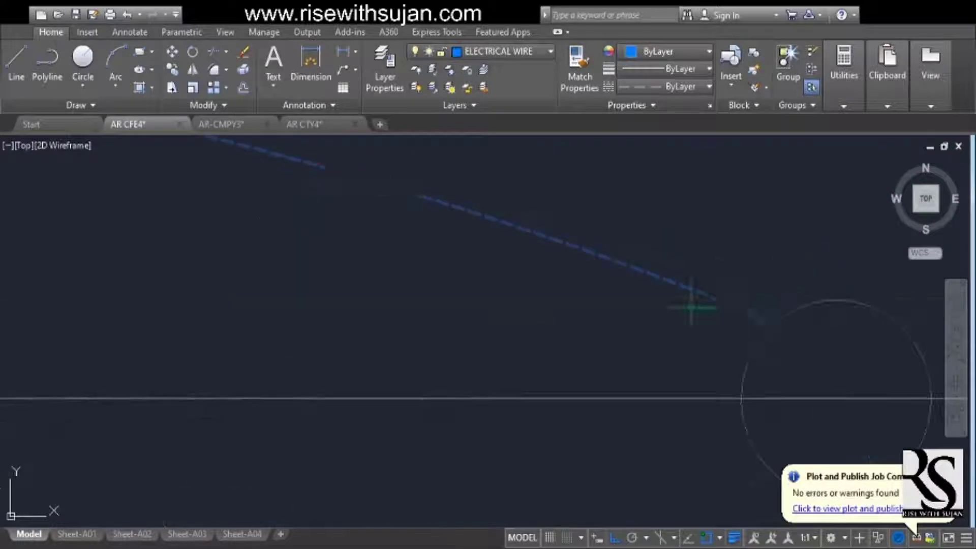
pyautogui.scroll(-1, 610, 312)
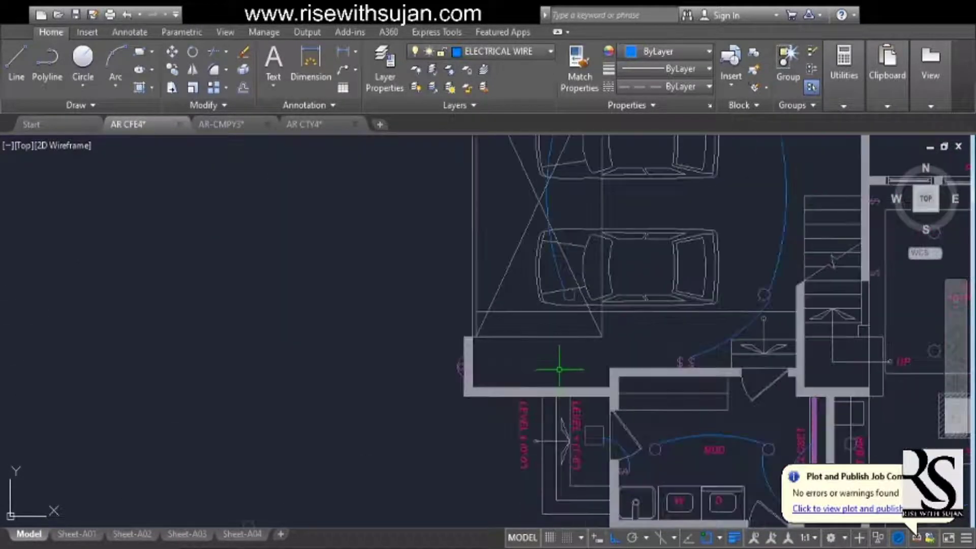
# Wire the other garage switch to the lower exterior wall light and link both garage exterior wall lights with an outward-bowed arc.
pyautogui.moveTo(690, 337); pyautogui.dragTo(690, 276, button='middle')
pyautogui.moveTo(258, 331); pyautogui.dragTo(395, 412, button='middle')
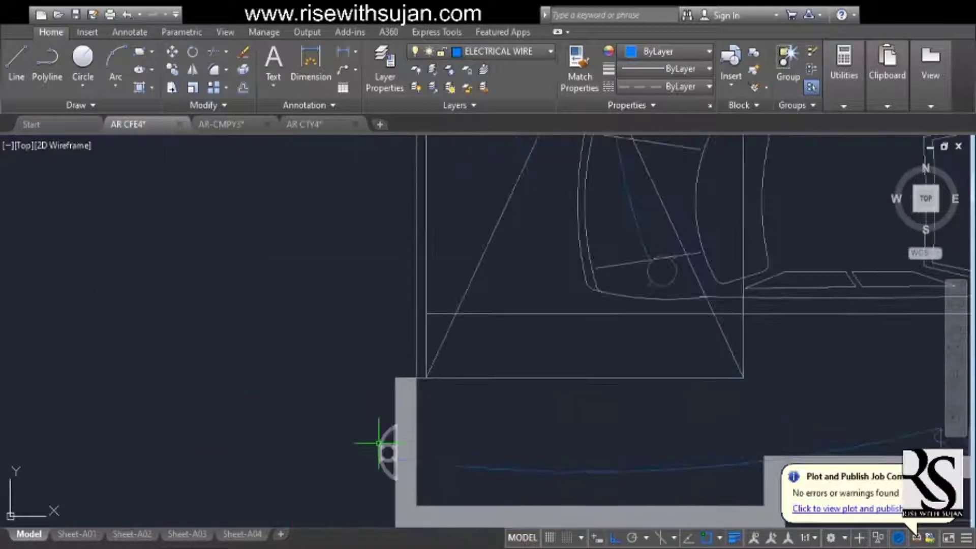
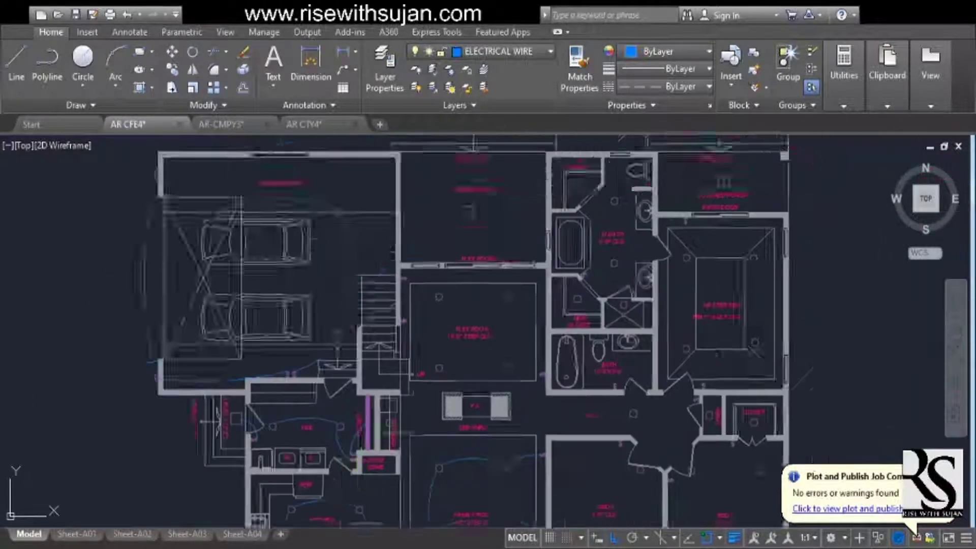
pyautogui.scroll(3, 425, 405)
pyautogui.scroll(-5, 422, 399)
# Copy the wet bar's light fixture onto the staircase and wire it to the switch at the adjacent flex room wall end.
pyautogui.scroll(8, 427, 407)
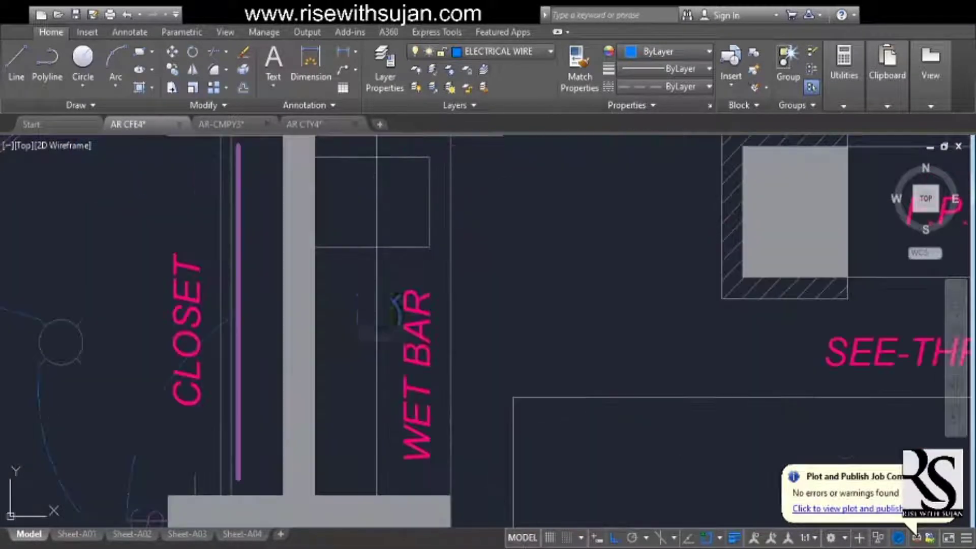
pyautogui.scroll(-4, 435, 387)
pyautogui.scroll(4, 468, 412)
pyautogui.scroll(-3, 480, 424)
pyautogui.scroll(6, 569, 320)
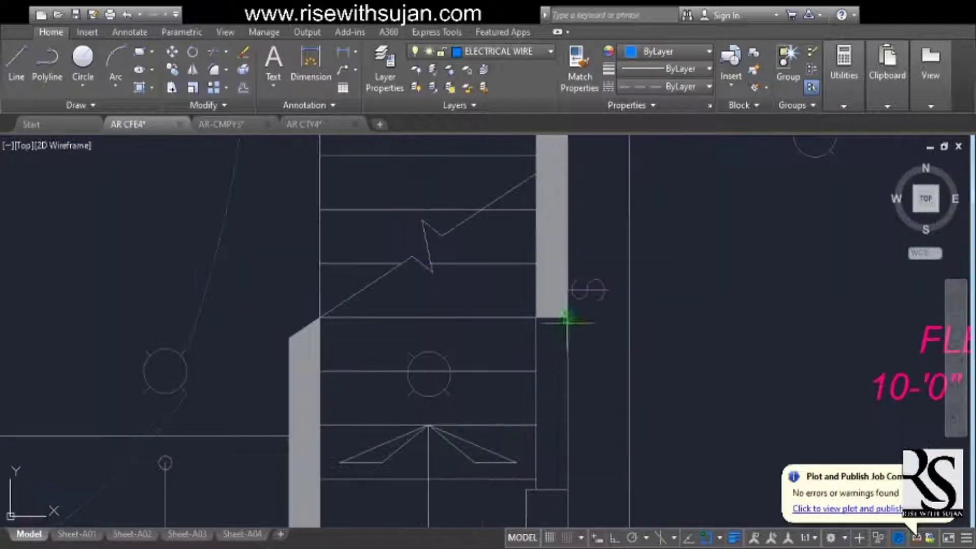
pyautogui.scroll(-4, 541, 397)
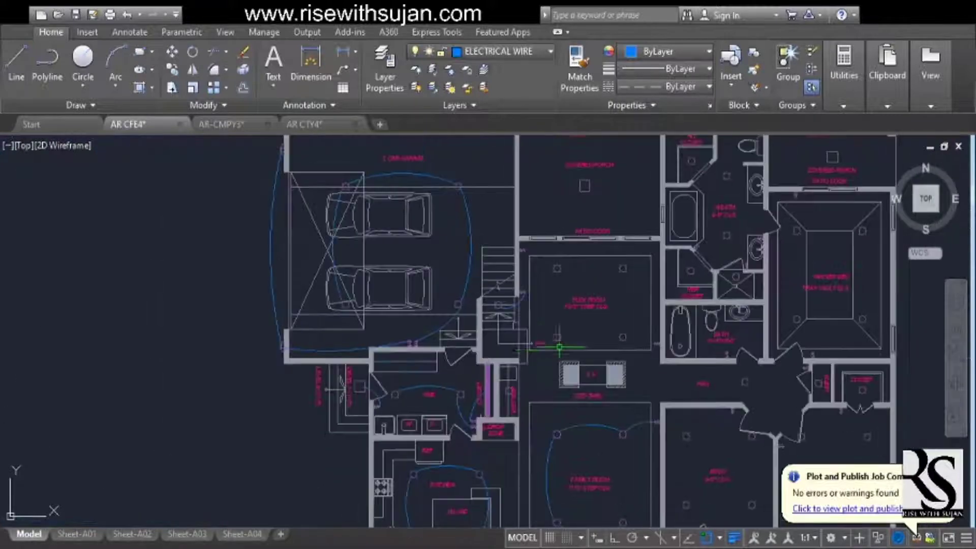
# Wire the upper switch beside the flex room's patio door to the square covered porch light with an arc.
pyautogui.scroll(8, 563, 349)
pyautogui.scroll(-4, 664, 349)
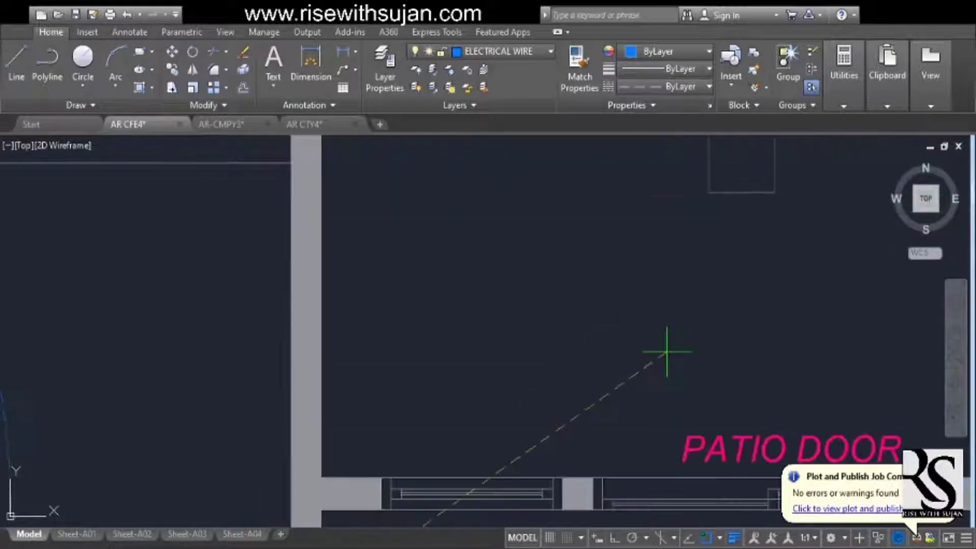
pyautogui.scroll(6, 680, 330)
pyautogui.scroll(-4, 433, 347)
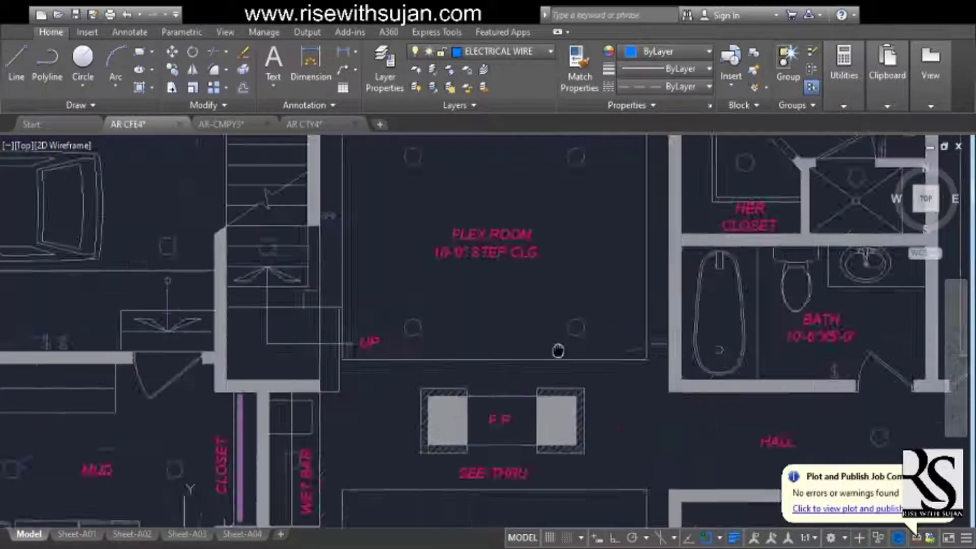
# Wire the flex room's right wall switch to the lower right light and link the four ceiling lights with outward-bowed arcs.
pyautogui.scroll(5, 355, 302)
pyautogui.scroll(-4, 457, 371)
pyautogui.scroll(2, 414, 381)
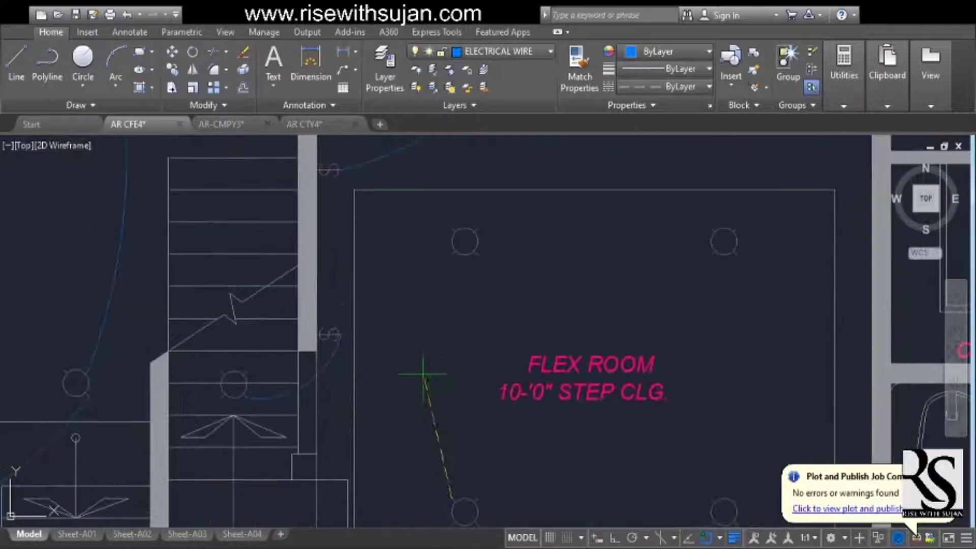
pyautogui.scroll(-3, 447, 337)
pyautogui.scroll(5, 402, 319)
pyautogui.scroll(-4, 682, 331)
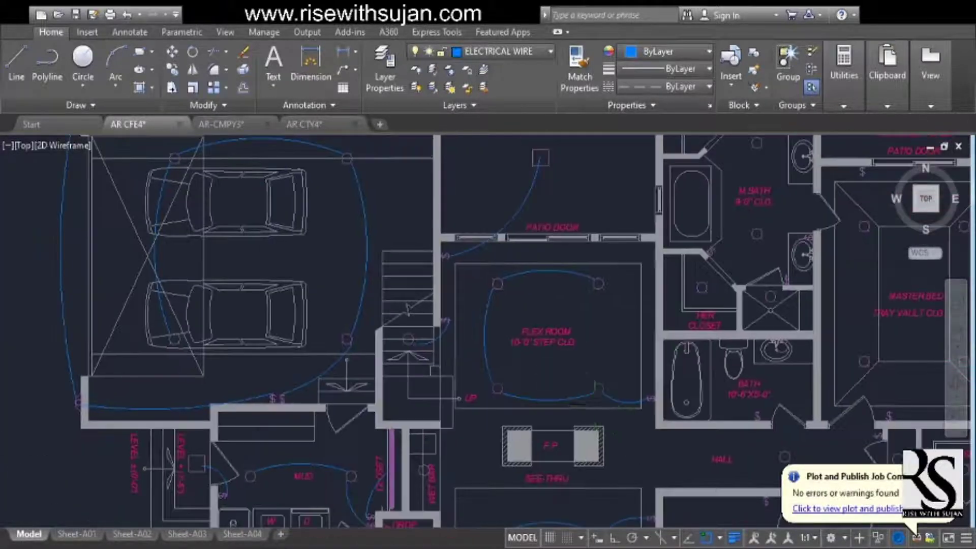
# Wire the switch beside the Bed-3 entry door to the nearest ceiling light with an arc.
pyautogui.scroll(4, 509, 356)
pyautogui.scroll(6, 592, 262)
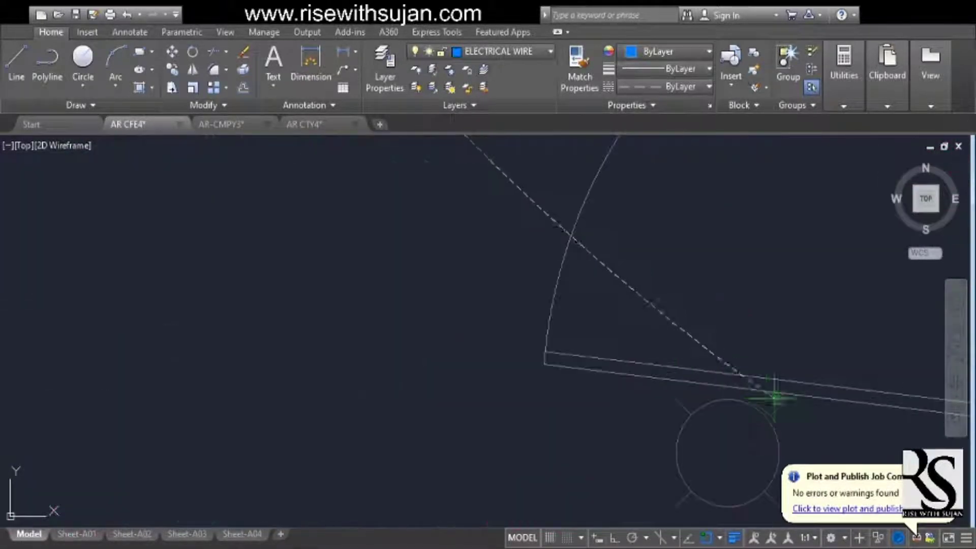
pyautogui.scroll(-5, 629, 389)
# Link the four Bed-3 ceiling lights with outward-bowed wire arcs along the right, lower and left sides.
pyautogui.scroll(3, 577, 316)
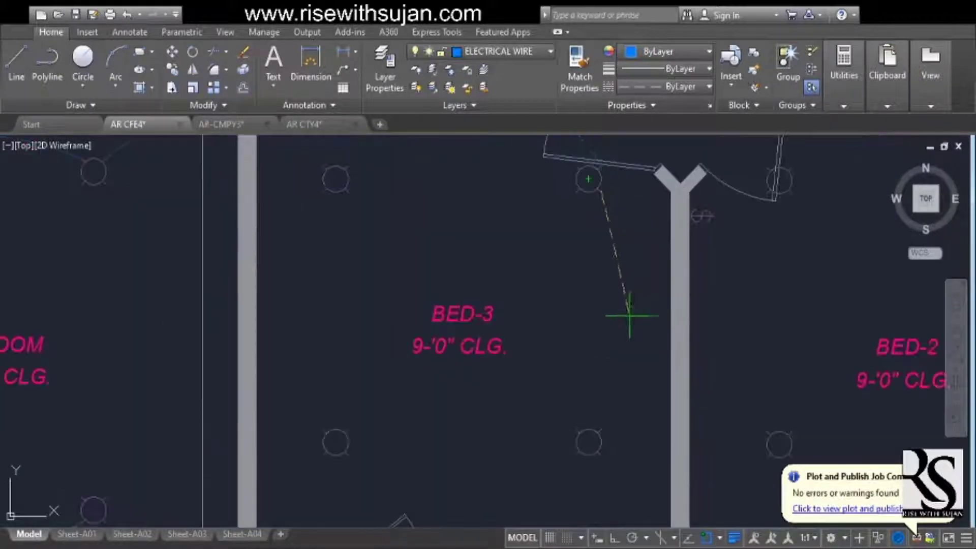
pyautogui.scroll(-4, 603, 342)
pyautogui.press('Escape')
pyautogui.scroll(3, 570, 388)
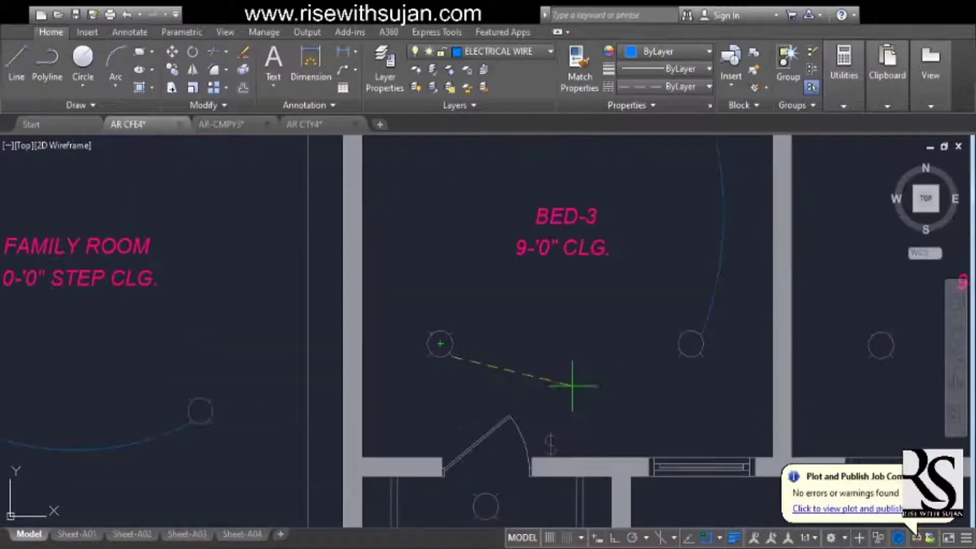
pyautogui.scroll(2, 555, 403)
pyautogui.moveTo(555, 403); pyautogui.dragTo(501, 435, button='middle')
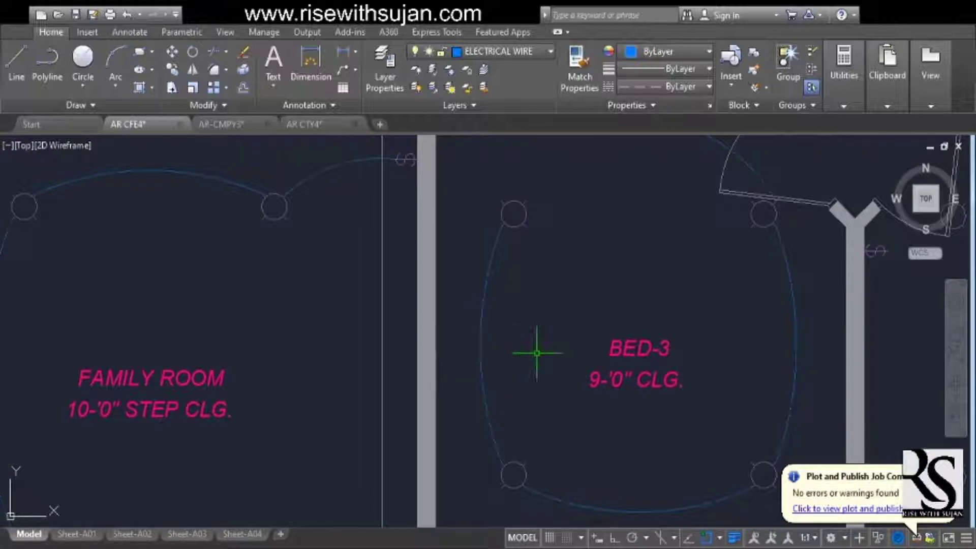
# Wire the switch beside the Bed-3 closet door to the closet's ceiling light with an arc.
pyautogui.scroll(-3, 537, 352)
pyautogui.scroll(3, 521, 375)
pyautogui.scroll(2, 561, 311)
pyautogui.scroll(-1, 569, 348)
pyautogui.scroll(1, 543, 395)
pyautogui.click(544, 395)
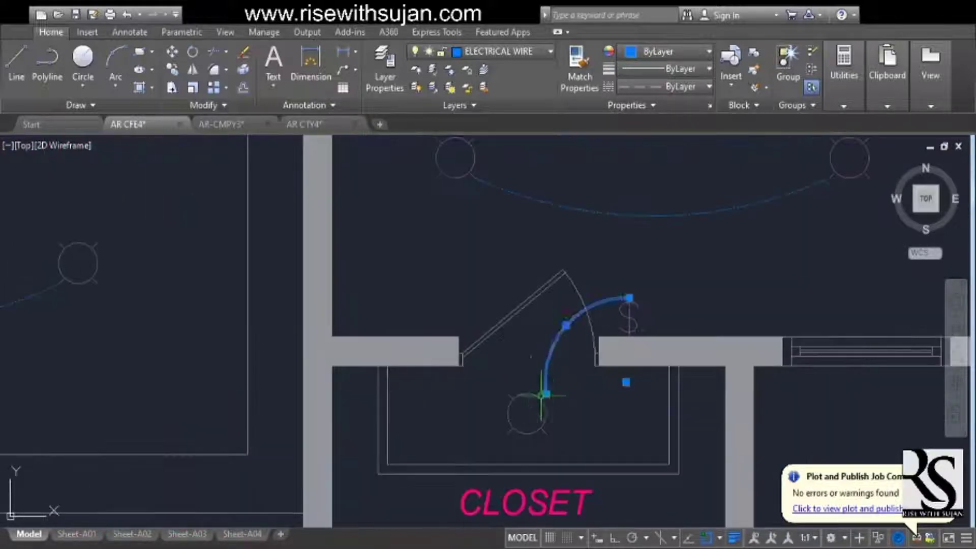
pyautogui.scroll(1, 554, 381)
pyautogui.press('Escape')
# Wire the switch at the Bed-2 entry door to the nearest ceiling light and link the room's ceiling lights with arcs.
pyautogui.scroll(-4, 571, 377)
pyautogui.scroll(5, 581, 342)
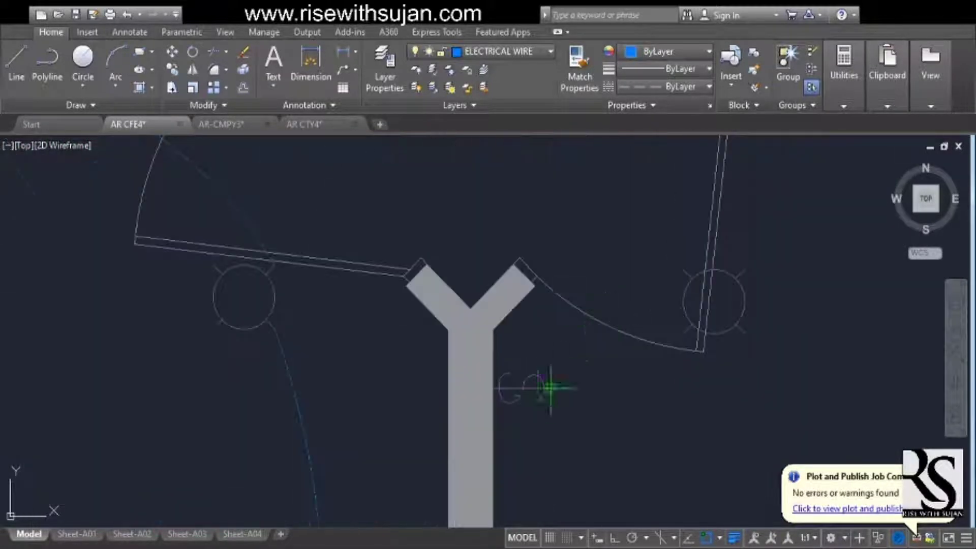
pyautogui.click(691, 246)
pyautogui.scroll(-3, 488, 331)
pyautogui.scroll(3, 430, 331)
pyautogui.scroll(-3, 475, 284)
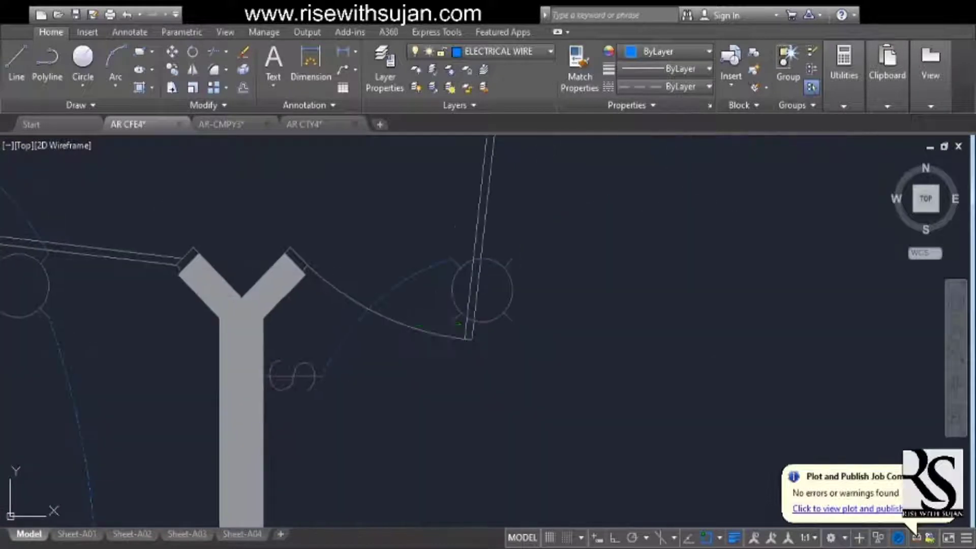
pyautogui.scroll(-1, 543, 270)
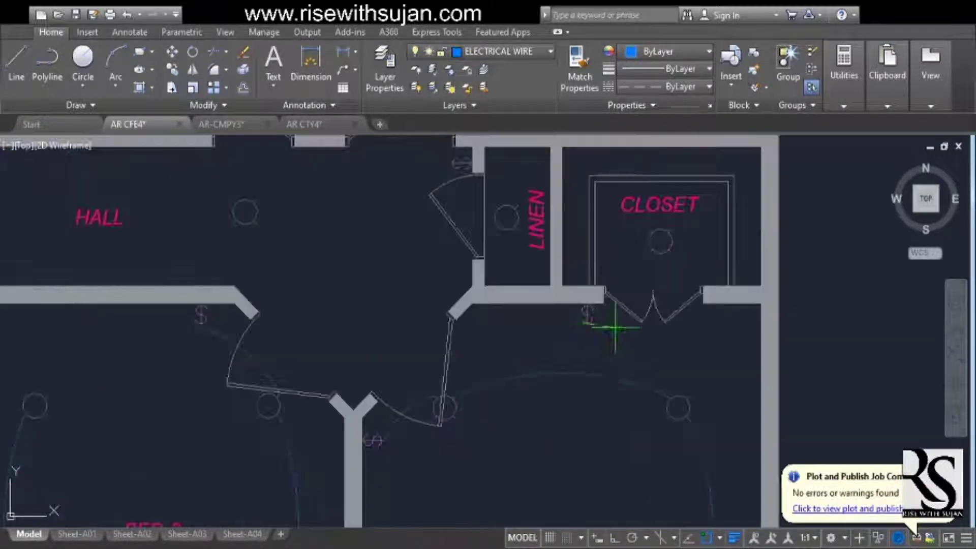
# Wire the Bed-2 closet light and the linen closet light each to the switch beside its door.
pyautogui.scroll(4, 642, 316)
pyautogui.click(632, 276)
pyautogui.scroll(2, 630, 279)
pyautogui.click(627, 266)
pyautogui.click(644, 289)
pyautogui.press('Escape')
pyautogui.scroll(-6, 638, 279)
pyautogui.moveTo(465, 224); pyautogui.dragTo(528, 302, button='middle')
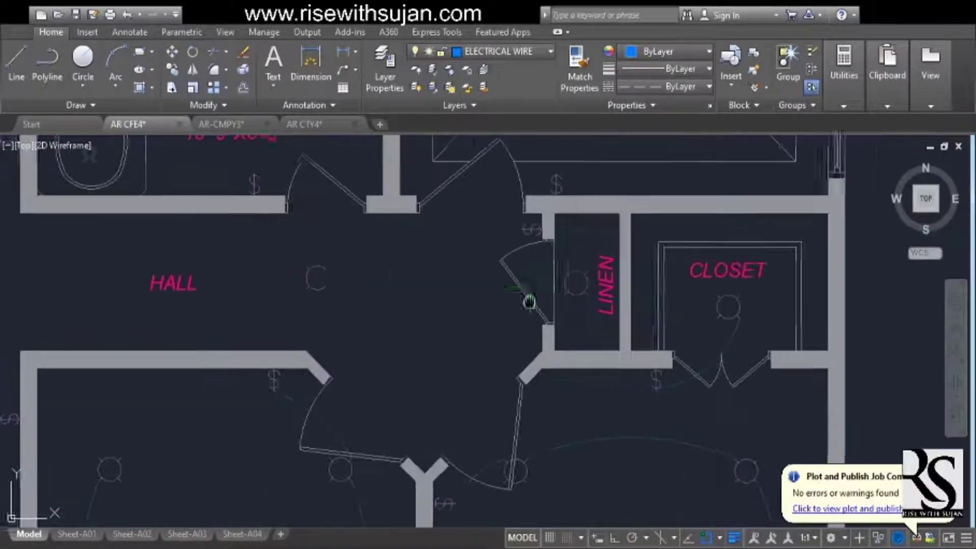
pyautogui.scroll(4, 529, 301)
pyautogui.scroll(-2, 594, 425)
# Wire the switch beside the master bedroom's entry door to the lower left ceiling light with an arc.
pyautogui.moveTo(596, 236)
pyautogui.mouseDown(button='middle')
pyautogui.moveTo(573, 390)
pyautogui.moveTo(598, 413)
pyautogui.mouseUp(button='middle')
pyautogui.press('space')
pyautogui.click(598, 414)
pyautogui.click(524, 356)
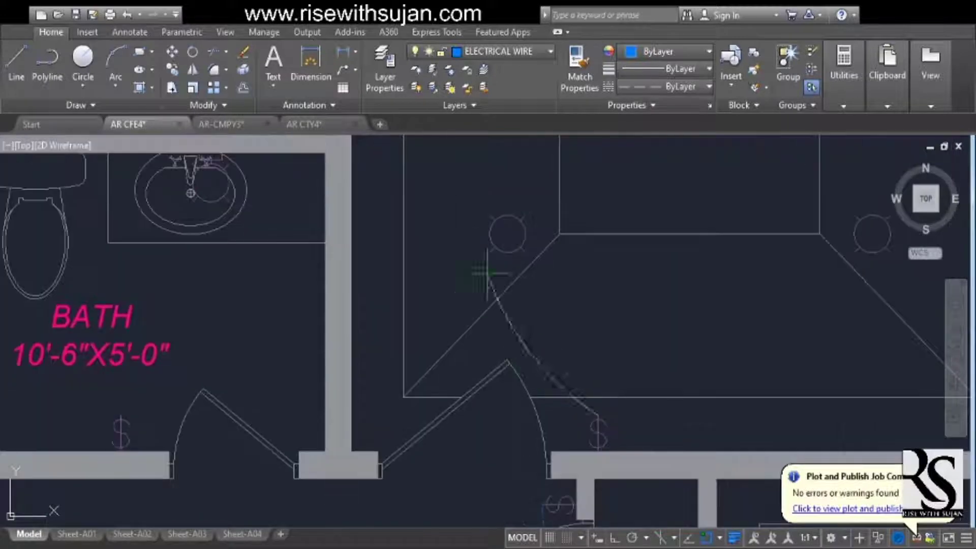
pyautogui.click(489, 253)
# Link the master bedroom's four ceiling lights with outward-bowed wire arcs along the left, upper and right sides.
pyautogui.moveTo(488, 214); pyautogui.dragTo(492, 340, button='middle')
pyautogui.scroll(3, 505, 273)
pyautogui.scroll(2, 649, 257)
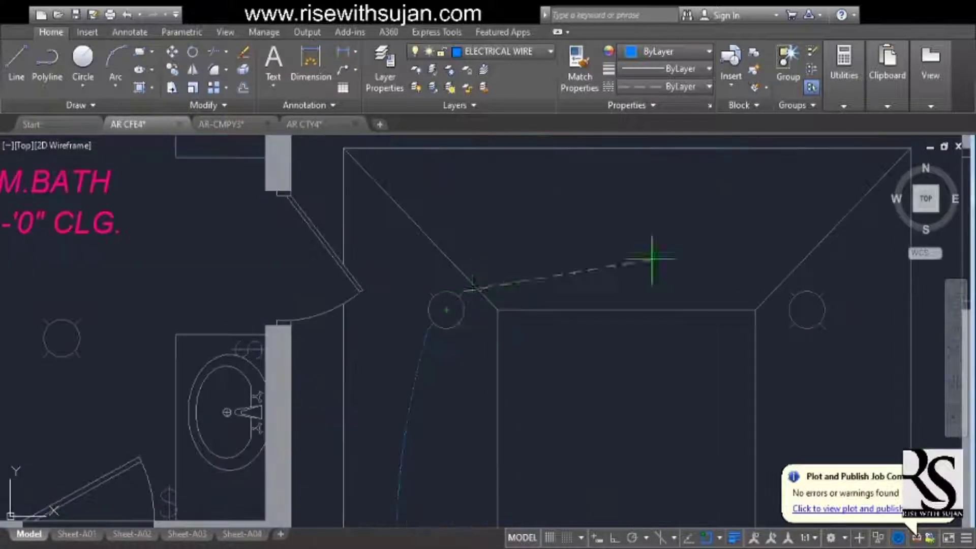
pyautogui.scroll(-4, 640, 264)
pyautogui.scroll(-2, 776, 258)
pyautogui.scroll(2, 762, 279)
pyautogui.scroll(-4, 686, 305)
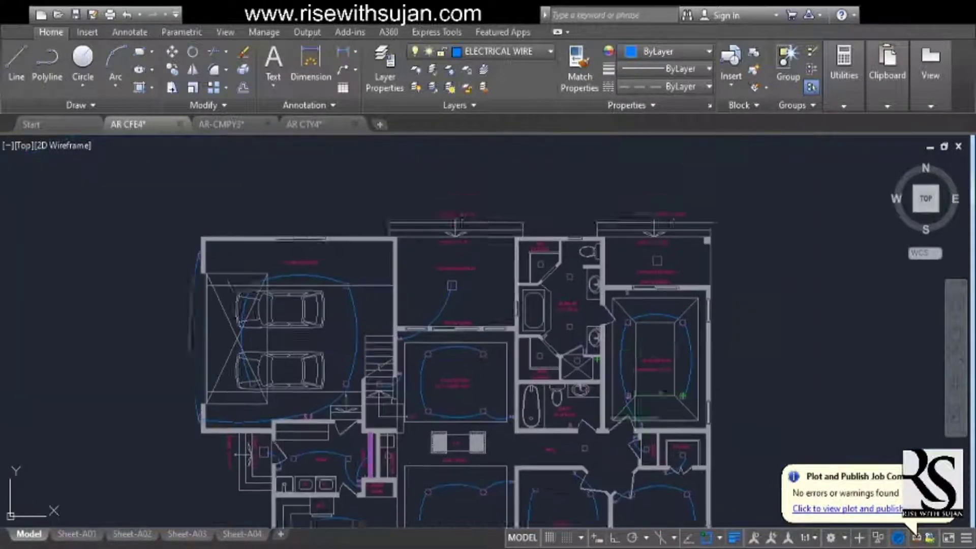
# Wire the switch beside the master bedroom's patio door to the square covered porch light with an arc.
pyautogui.scroll(2, 620, 330)
pyautogui.scroll(4, 613, 402)
pyautogui.scroll(2, 762, 341)
pyautogui.scroll(-4, 755, 342)
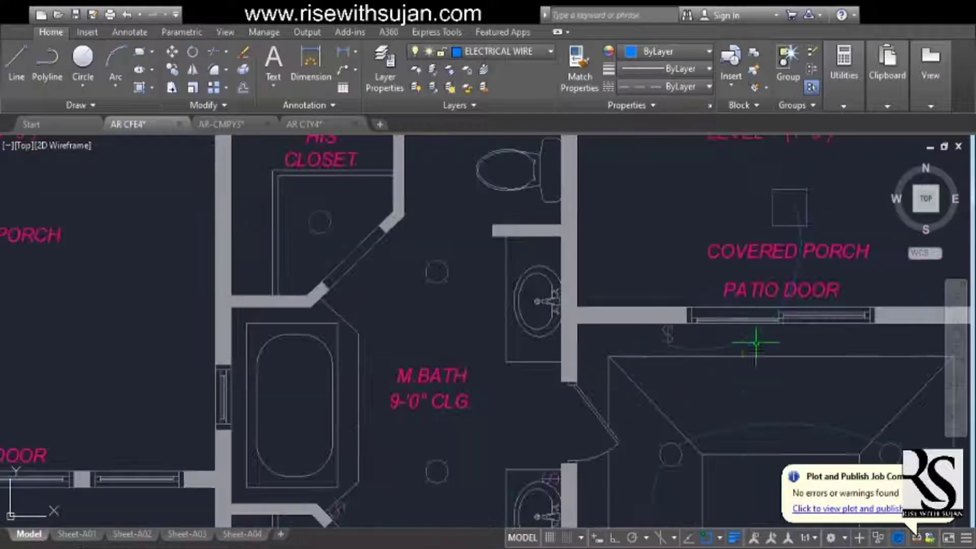
pyautogui.scroll(5, 752, 353)
pyautogui.scroll(-6, 702, 350)
pyautogui.scroll(-2, 702, 350)
pyautogui.scroll(2, 683, 350)
pyautogui.scroll(-4, 681, 348)
pyautogui.scroll(4, 683, 264)
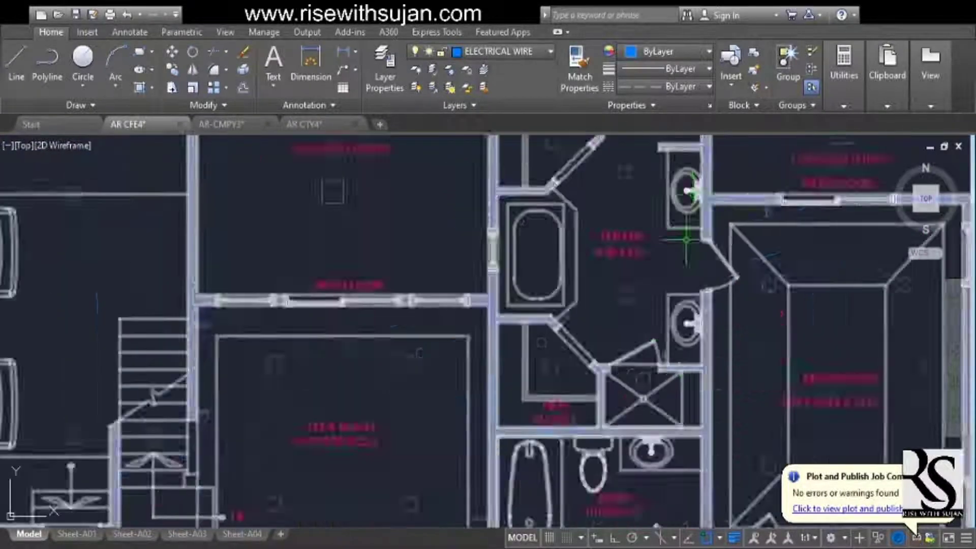
# Wire the switch beside Her Closet's angled doorway to the closet ceiling light with an arc.
pyautogui.scroll(-2, 686, 242)
pyautogui.scroll(2, 689, 325)
pyautogui.scroll(5, 687, 344)
pyautogui.click(566, 319)
pyautogui.scroll(-4, 565, 320)
pyautogui.scroll(4, 451, 214)
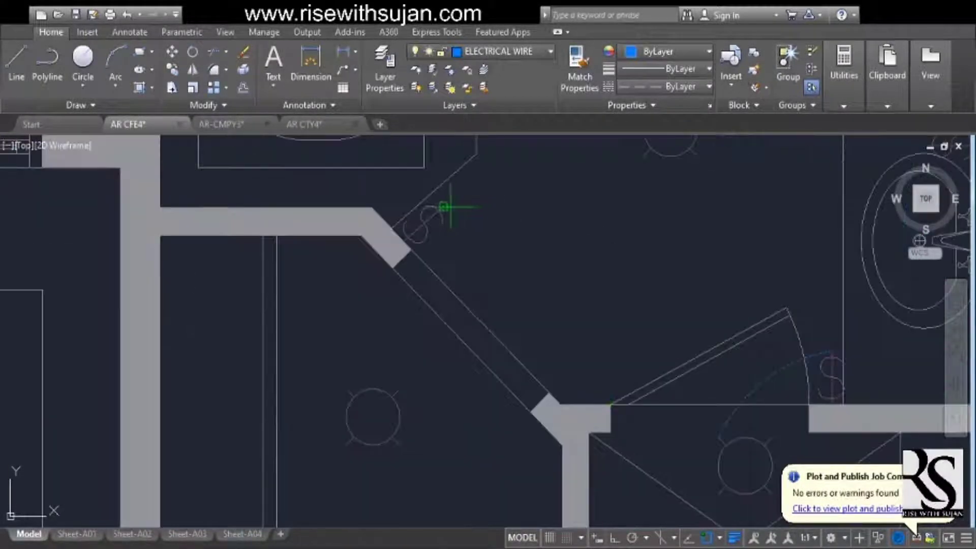
pyautogui.scroll(4, 402, 457)
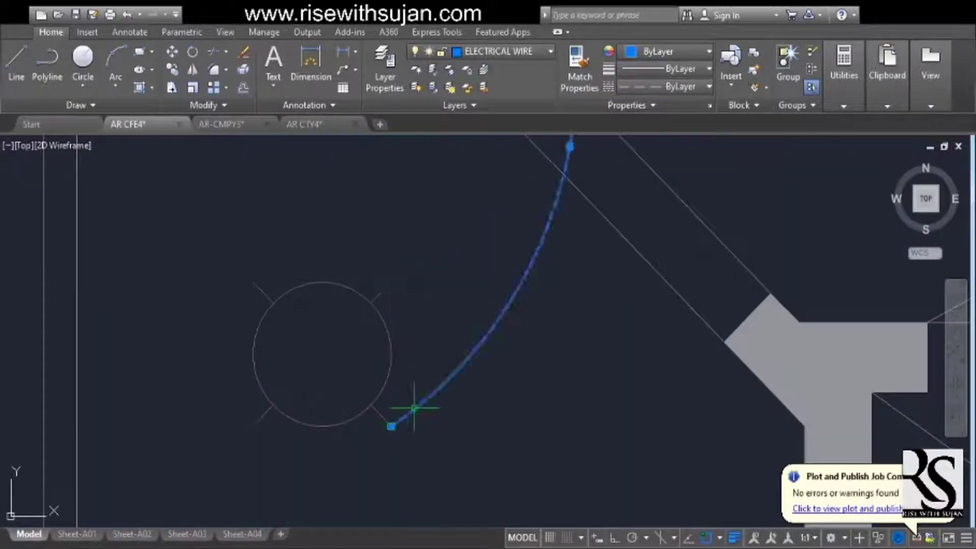
# Wire the switch beside the master bath's entry door to the lower ceiling light with a downward-bowed arc.
pyautogui.scroll(-4, 414, 408)
pyautogui.scroll(5, 639, 284)
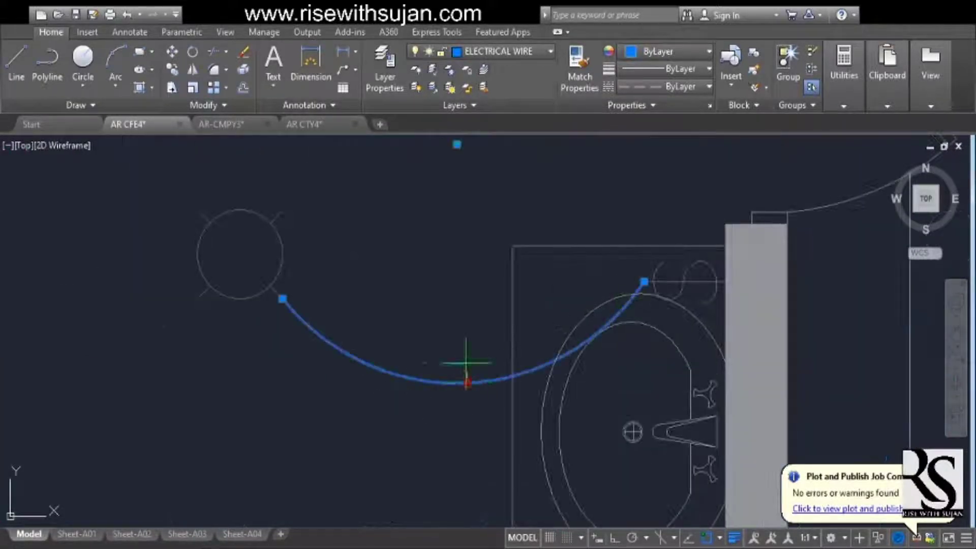
pyautogui.click(465, 363)
# Link the master bath's lower and upper ceiling lights with a wire arc bowed toward the tub.
pyautogui.scroll(-6, 465, 437)
pyautogui.scroll(4, 409, 402)
pyautogui.click(368, 366)
pyautogui.scroll(-4, 371, 371)
pyautogui.click(345, 333)
pyautogui.scroll(2, 346, 333)
pyautogui.moveTo(356, 352); pyautogui.dragTo(356, 308, button='middle')
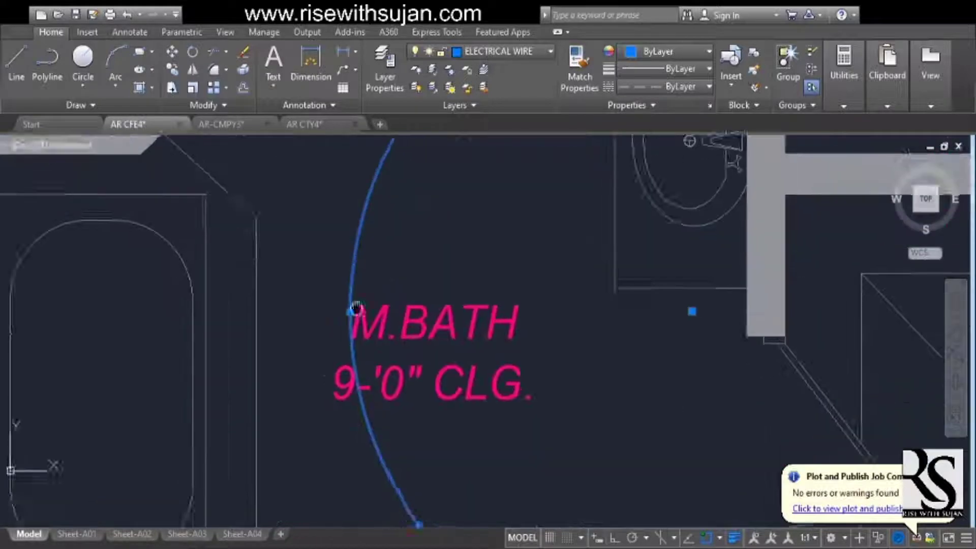
pyautogui.press('Escape')
# Copy the Her Closet switch to the master bath side of His Closet's angled doorway and align it with the wall.
pyautogui.scroll(-3, 356, 308)
pyautogui.scroll(-4, 534, 384)
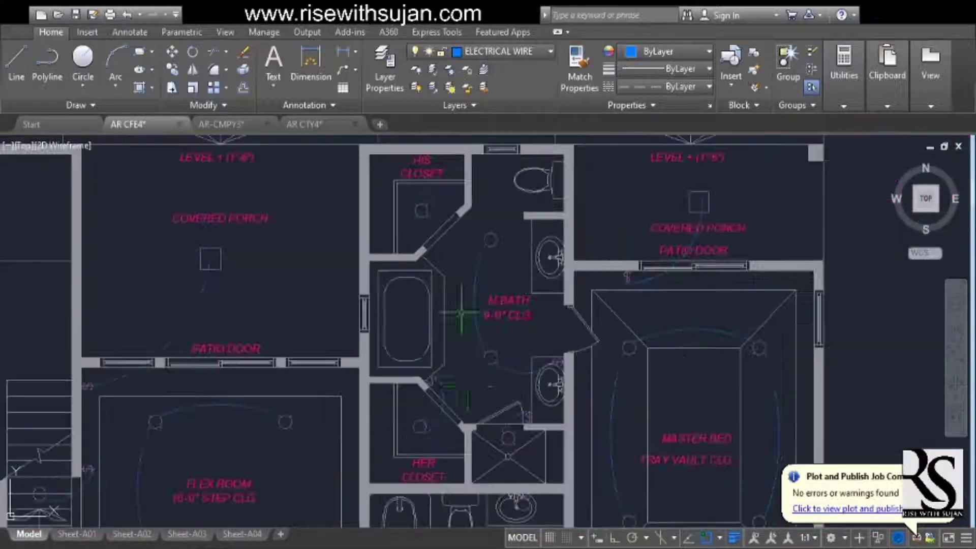
pyautogui.scroll(4, 440, 392)
pyautogui.click(417, 363)
pyautogui.write('co')
pyautogui.click(447, 350)
pyautogui.scroll(-4, 495, 351)
pyautogui.scroll(6, 490, 173)
pyautogui.click(549, 362)
pyautogui.scroll(2, 525, 385)
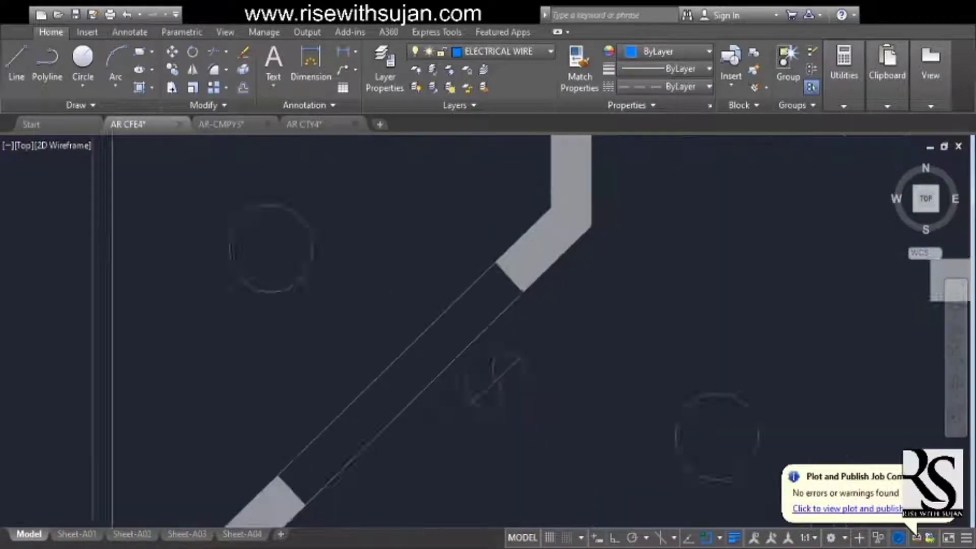
pyautogui.scroll(-3, 526, 400)
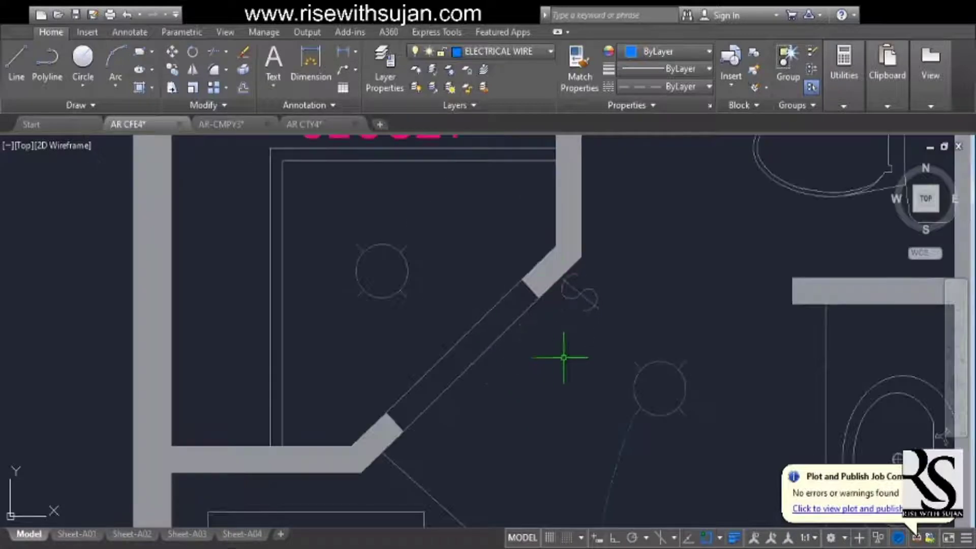
# Wire the switch beside His Closet's doorway to the closet ceiling light with a downward-bowed arc.
pyautogui.click(598, 309)
pyautogui.scroll(2, 454, 350)
pyautogui.click(298, 262)
pyautogui.scroll(2, 495, 324)
pyautogui.click(478, 333)
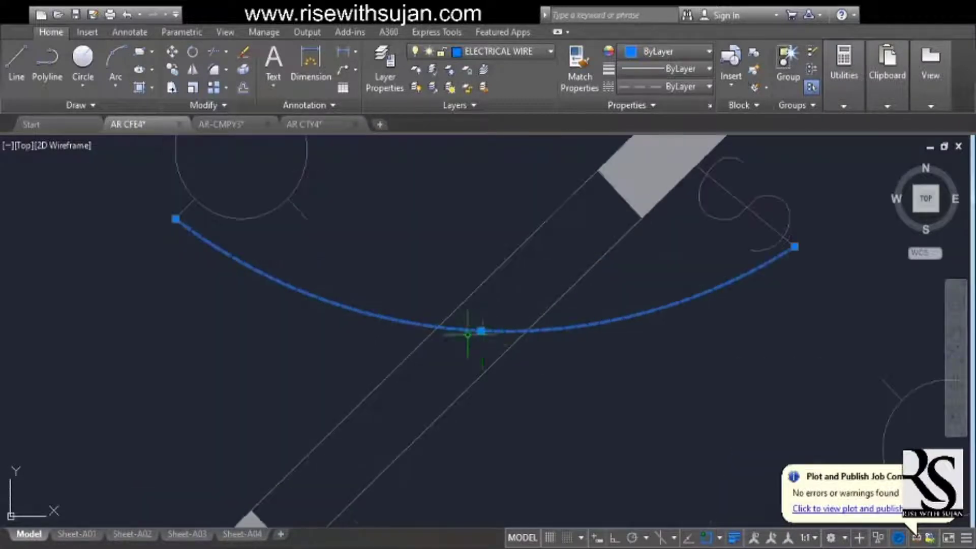
# Copy the outlet symbol from the other floor plan into the dining room.
pyautogui.scroll(-5, 469, 359)
pyautogui.scroll(4, 442, 359)
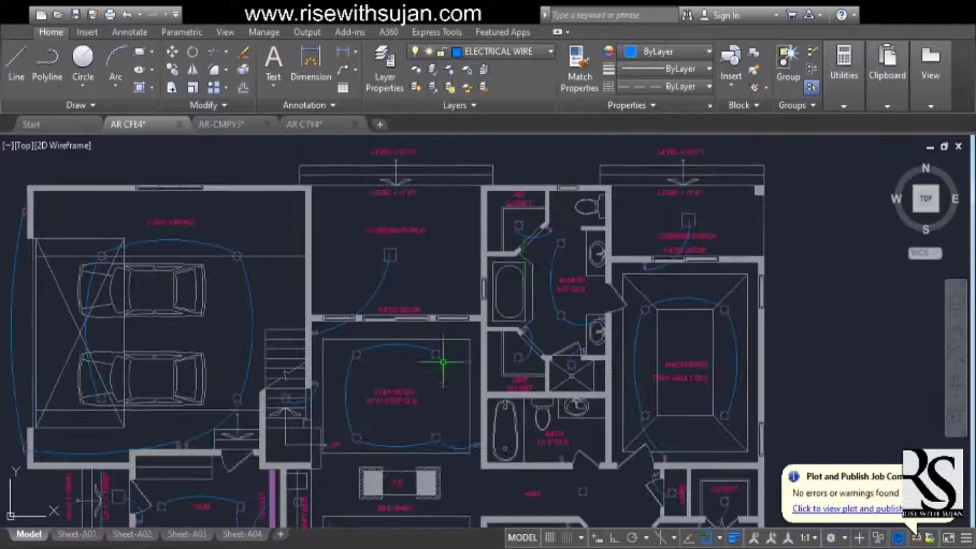
pyautogui.scroll(-4, 468, 400)
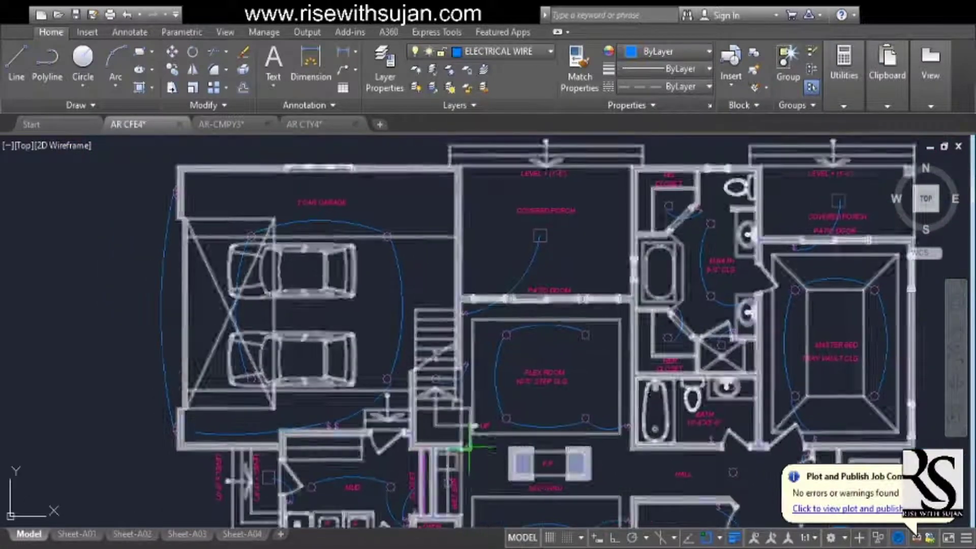
pyautogui.scroll(4, 427, 356)
pyautogui.scroll(-5, 422, 345)
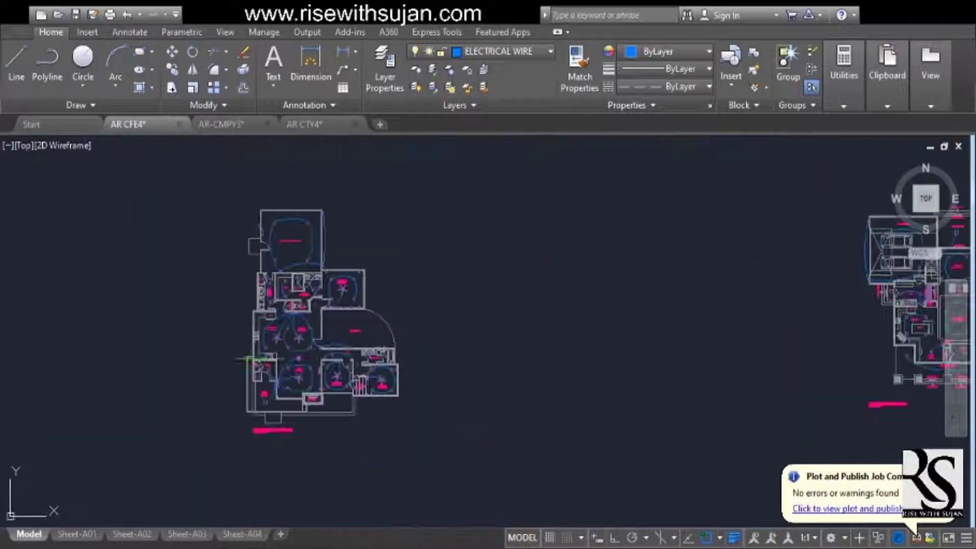
pyautogui.scroll(8, 255, 346)
pyautogui.scroll(-5, 505, 398)
pyautogui.scroll(5, 472, 405)
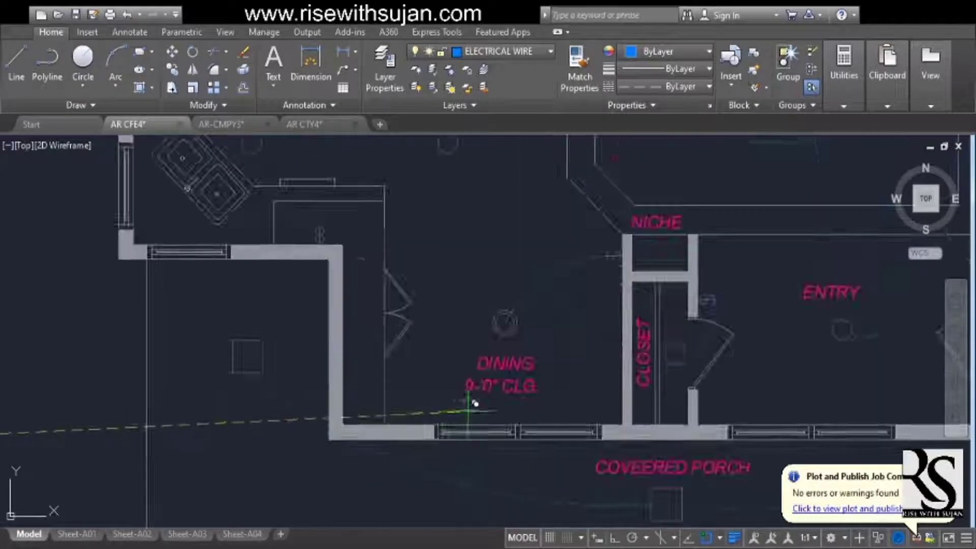
pyautogui.scroll(-4, 429, 399)
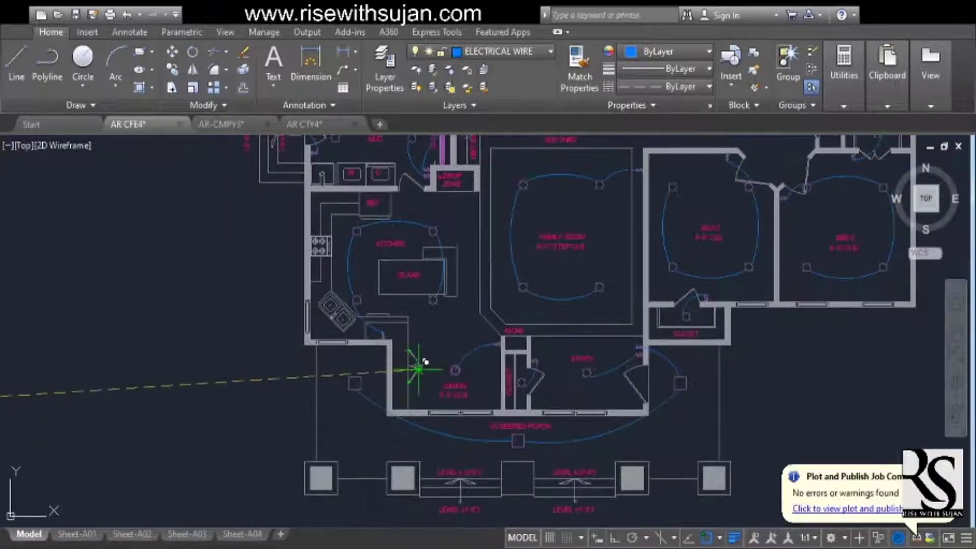
pyautogui.scroll(4, 425, 361)
pyautogui.scroll(2, 575, 377)
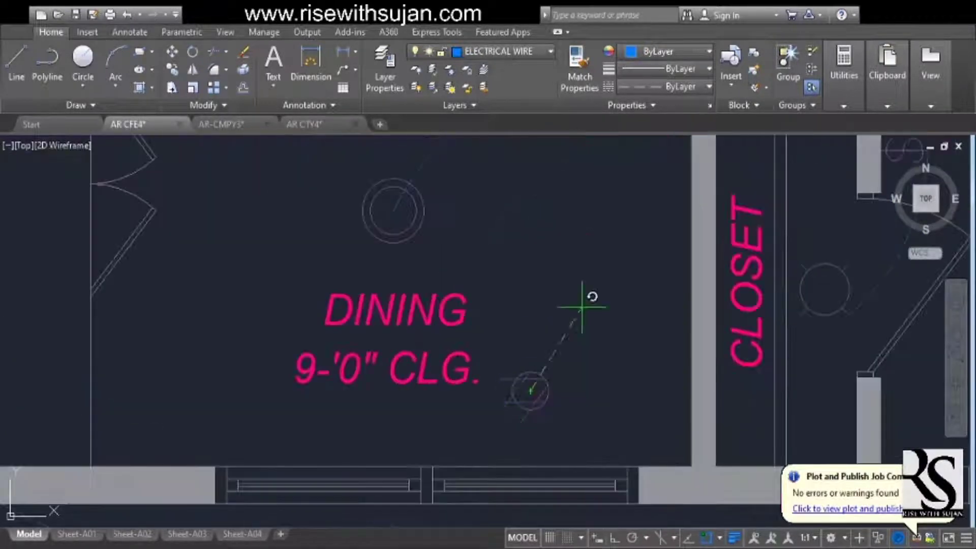
# Rotate the dining room outlet to face the closet wall and move it against that wall.
pyautogui.click(435, 416)
pyautogui.moveTo(435, 415); pyautogui.dragTo(407, 400, button='middle')
pyautogui.press('m')
pyautogui.press('Return')
pyautogui.moveTo(641, 398)
pyautogui.mouseDown(button='middle')
pyautogui.moveTo(468, 366)
pyautogui.moveTo(488, 391)
pyautogui.mouseUp(button='middle')
pyautogui.click(425, 304)
pyautogui.scroll(-6, 487, 392)
pyautogui.scroll(2, 456, 393)
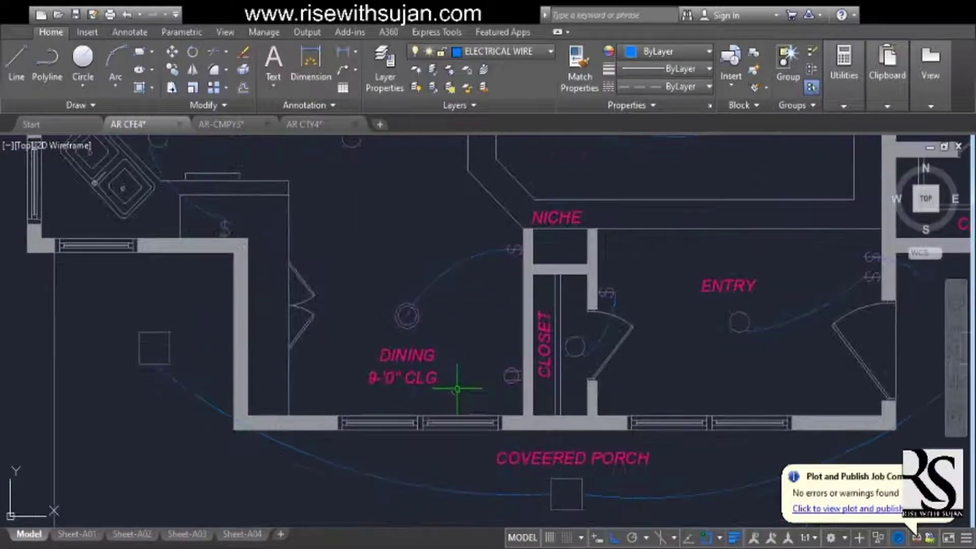
# Copy the outlet to the dining room's window wall near the left end of the windows, rotated to face the wall.
pyautogui.scroll(2, 467, 366)
pyautogui.moveTo(458, 348); pyautogui.dragTo(519, 316, button='middle')
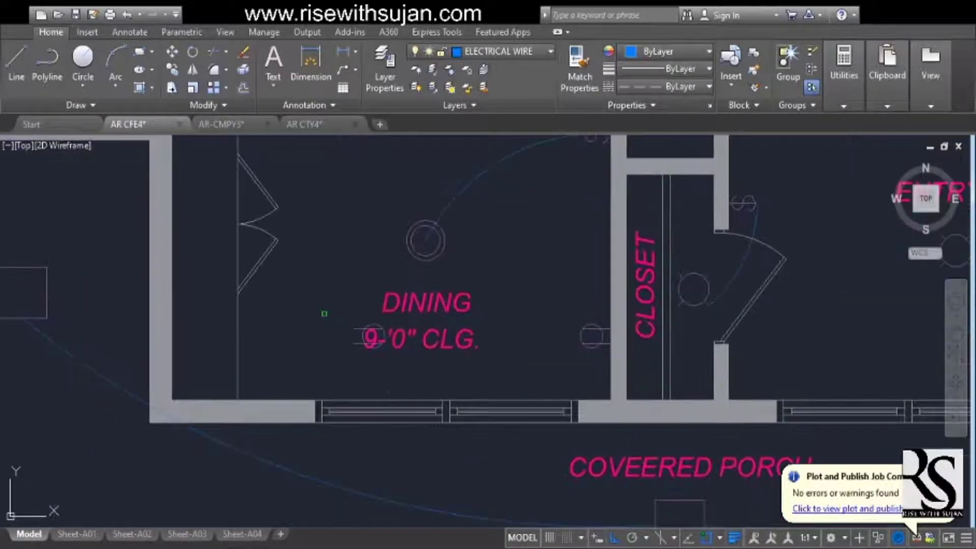
pyautogui.moveTo(291, 359); pyautogui.dragTo(338, 361, button='middle')
pyautogui.scroll(2, 374, 364)
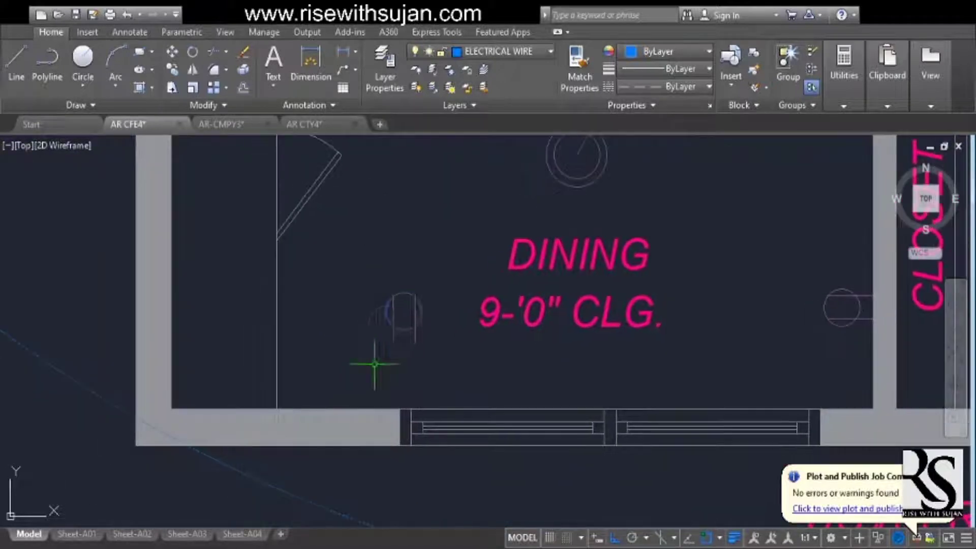
pyautogui.click(420, 388)
pyautogui.scroll(4, 420, 388)
pyautogui.click(412, 344)
pyautogui.click(412, 365)
# Copy the window-wall outlet to the kitchen's lower wall between the corner sink and the switch.
pyautogui.click(483, 249)
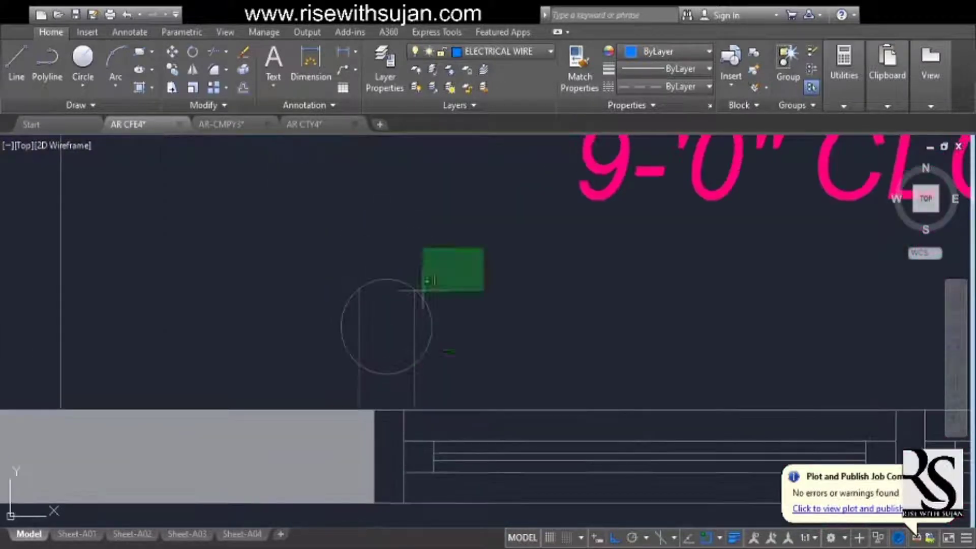
pyautogui.click(422, 292)
pyautogui.scroll(-4, 311, 297)
pyautogui.scroll(2, 313, 300)
pyautogui.scroll(-5, 488, 404)
pyautogui.scroll(7, 447, 465)
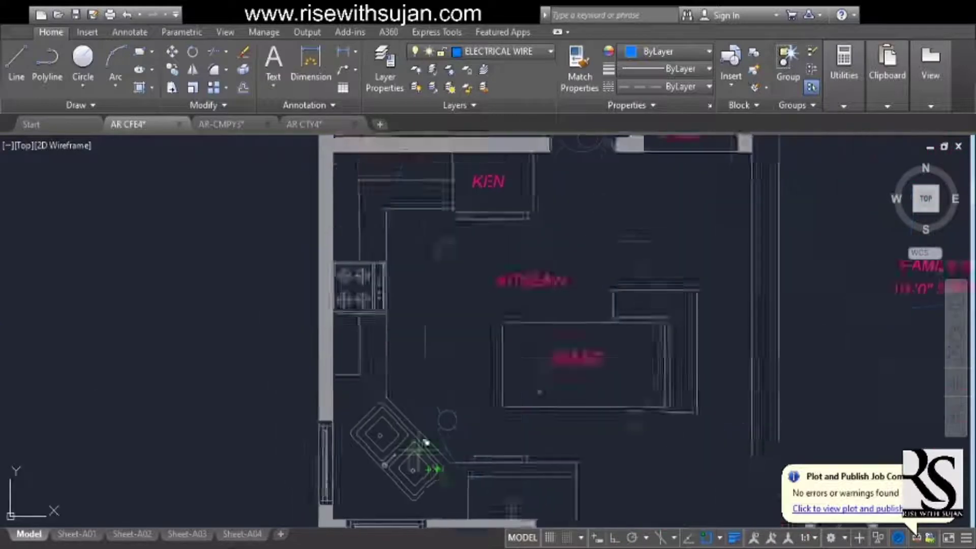
pyautogui.moveTo(412, 428); pyautogui.dragTo(432, 330, button='middle')
pyautogui.scroll(4, 416, 391)
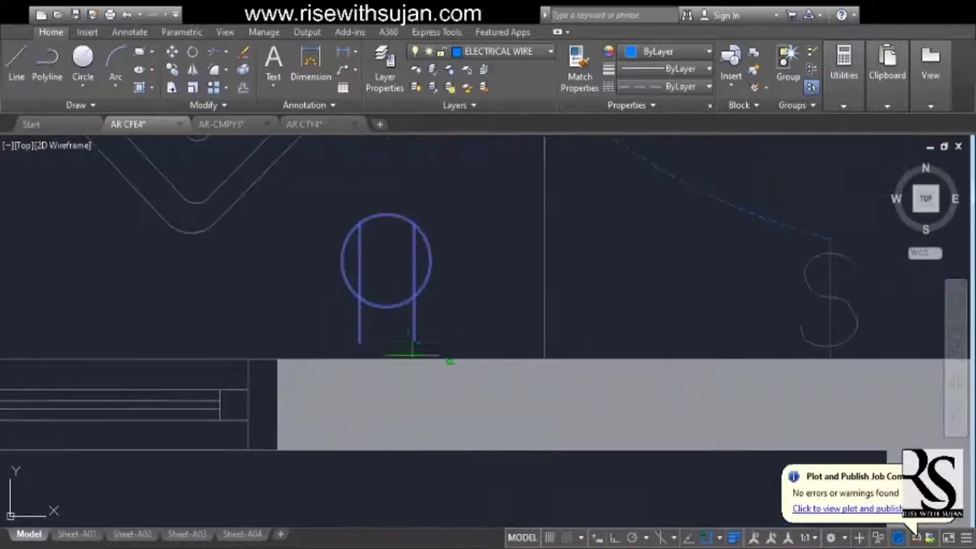
# Copy the outlet above the kitchen cooktop, rotate it toward the left wall and move it against that wall.
pyautogui.scroll(-2, 467, 447)
pyautogui.scroll(-4, 404, 352)
pyautogui.scroll(6, 352, 296)
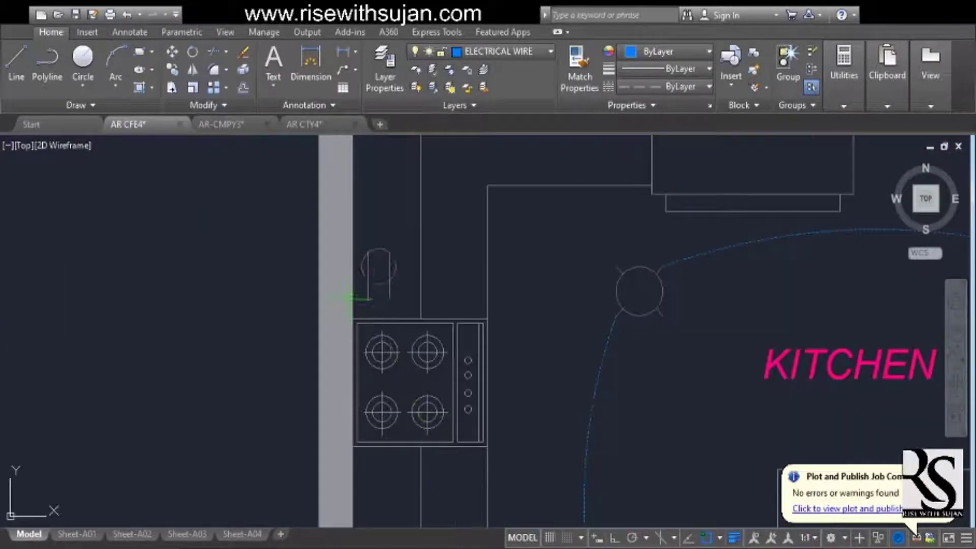
pyautogui.scroll(-1, 394, 307)
pyautogui.scroll(4, 361, 265)
pyautogui.click(218, 221)
pyautogui.click(600, 355)
pyautogui.press('m')
pyautogui.press('Return')
pyautogui.scroll(2, 371, 320)
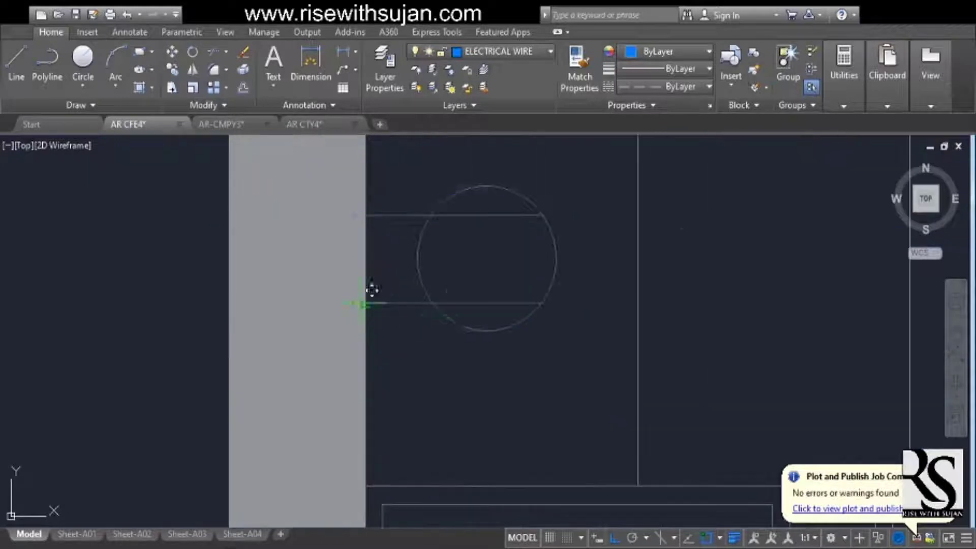
pyautogui.click(366, 302)
# Copy the outlet to the kitchen's upper wall beside the refrigerator, rotated to face that wall.
pyautogui.scroll(-9, 368, 325)
pyautogui.scroll(4, 355, 329)
pyautogui.scroll(-2, 424, 403)
pyautogui.scroll(4, 512, 366)
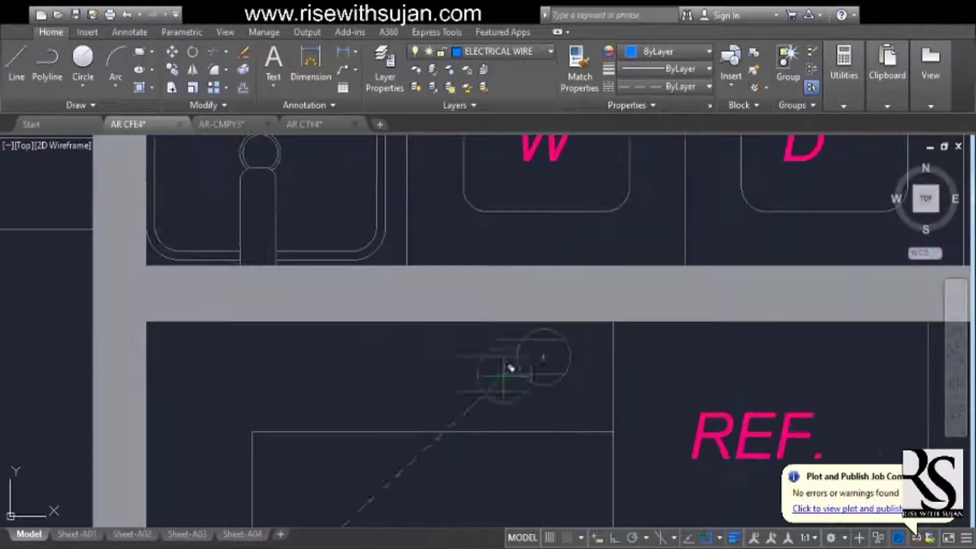
pyautogui.scroll(-1, 518, 344)
pyautogui.scroll(2, 496, 385)
pyautogui.scroll(2, 499, 389)
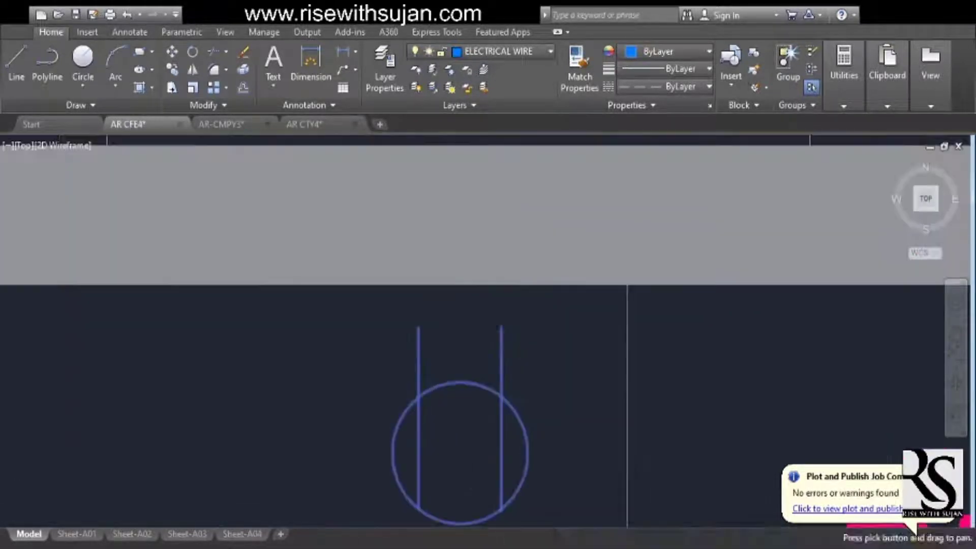
pyautogui.scroll(-6, 508, 406)
# Copy the outlet into the mud room against the lower wall beside the sink, with its lines facing the wall.
pyautogui.scroll(4, 553, 391)
pyautogui.scroll(-5, 551, 392)
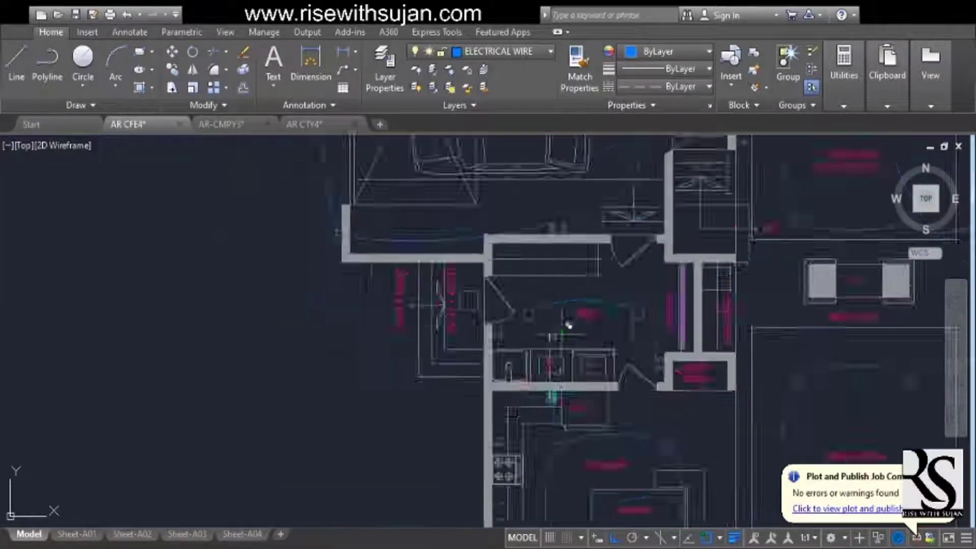
pyautogui.scroll(5, 549, 355)
pyautogui.scroll(-3, 559, 325)
pyautogui.scroll(3, 508, 316)
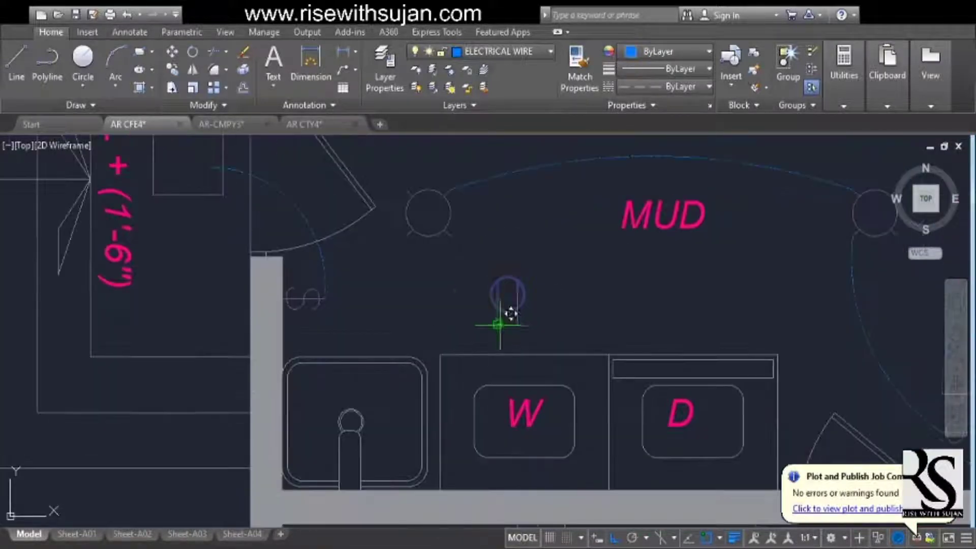
pyautogui.scroll(-2, 529, 356)
pyautogui.scroll(2, 551, 403)
pyautogui.scroll(7, 473, 387)
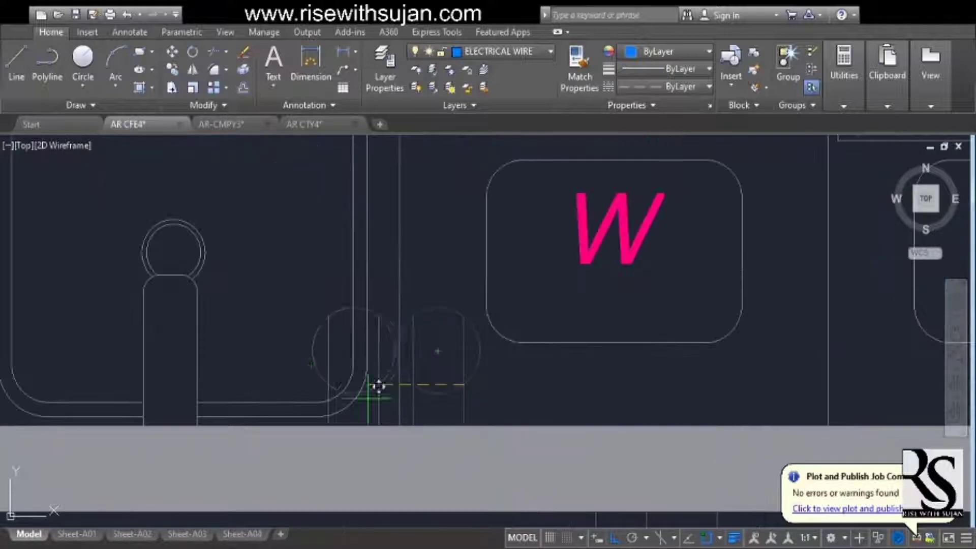
pyautogui.scroll(-4, 322, 329)
# Copy the mud room outlet along the lower wall to the dryer.
pyautogui.scroll(-4, 367, 374)
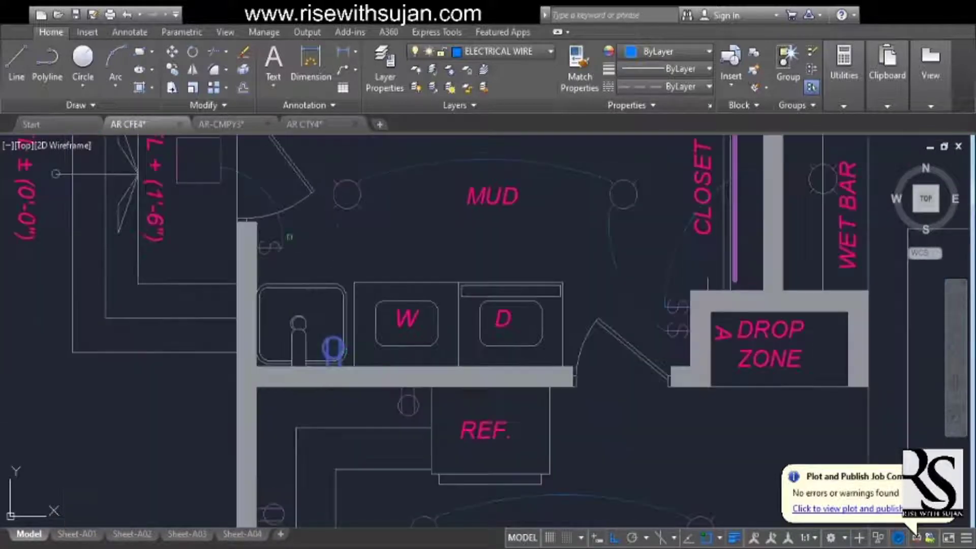
pyautogui.scroll(-6, 541, 260)
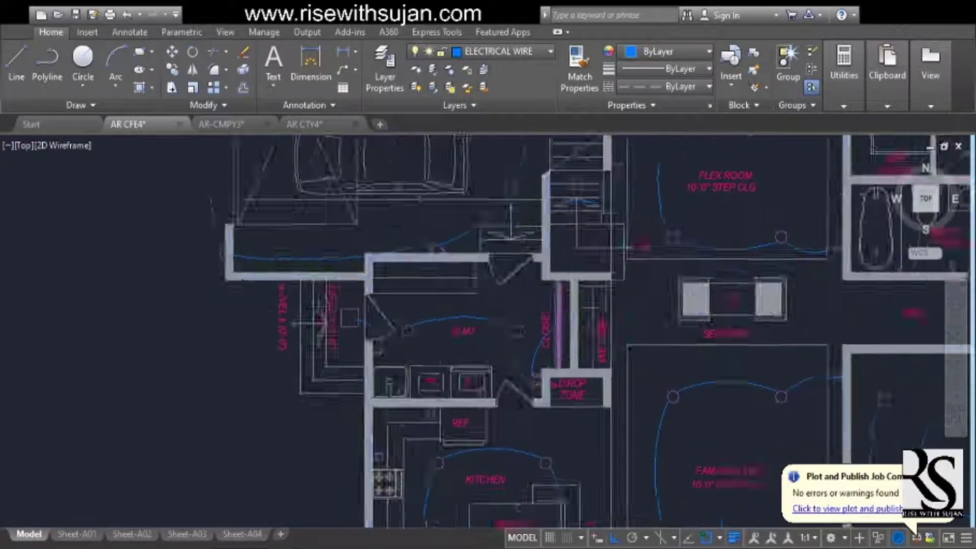
pyautogui.scroll(7, 480, 382)
pyautogui.click(386, 321)
pyautogui.click(439, 387)
pyautogui.click(415, 354)
# Copy the outlet to the family room's right wall below the switch, rotated and set against the wall.
pyautogui.scroll(-6, 441, 351)
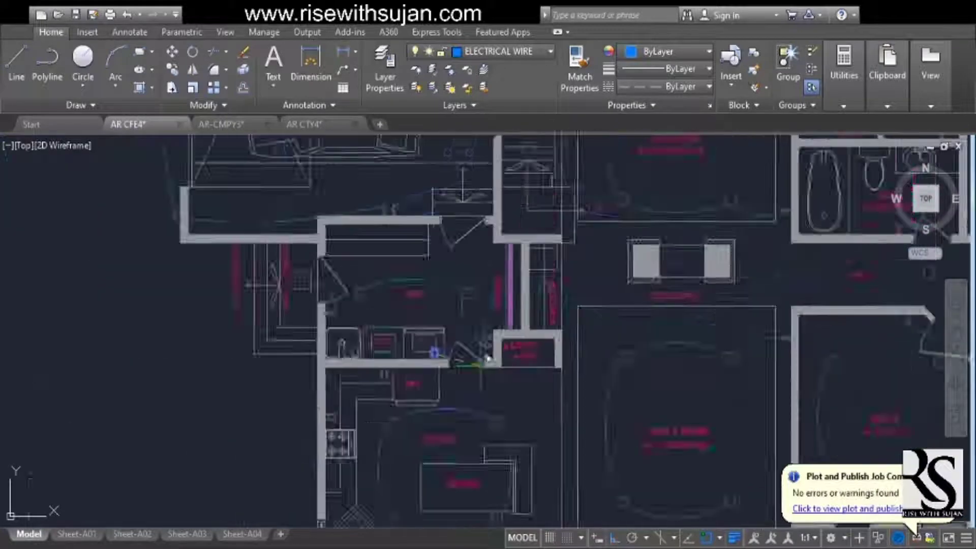
pyautogui.moveTo(519, 422); pyautogui.dragTo(386, 317, button='middle')
pyautogui.press('F8')
pyautogui.scroll(4, 643, 260)
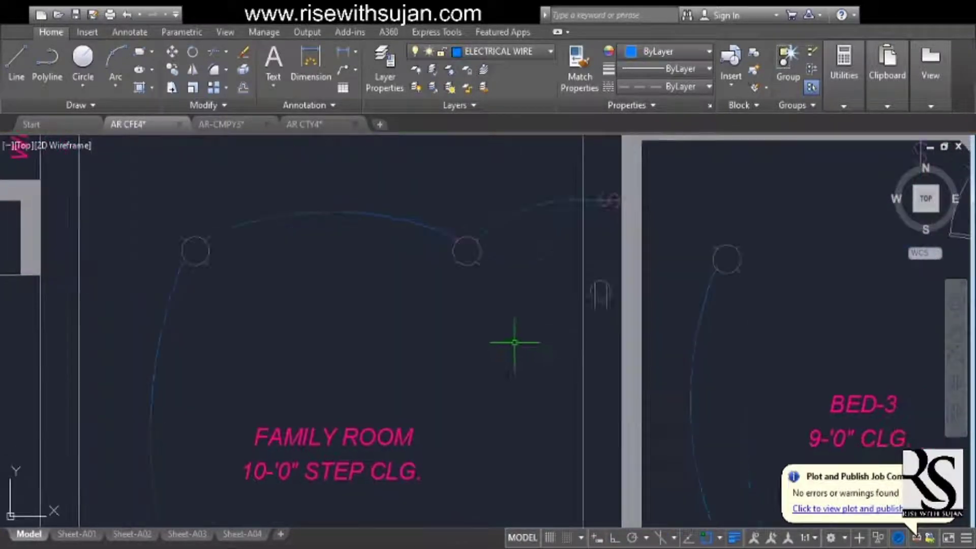
pyautogui.scroll(-5, 630, 375)
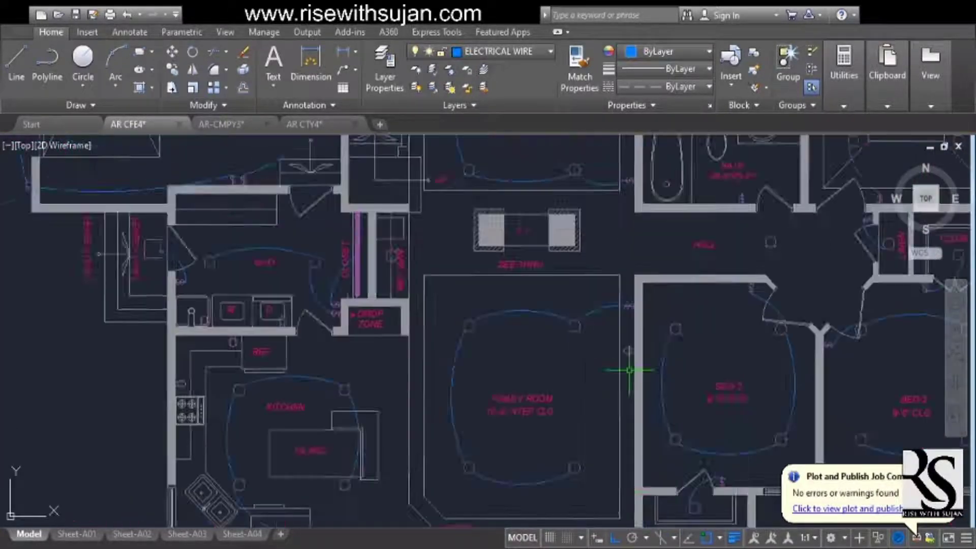
pyautogui.scroll(6, 501, 338)
pyautogui.click(522, 347)
pyautogui.moveTo(526, 364); pyautogui.dragTo(527, 379, button='middle')
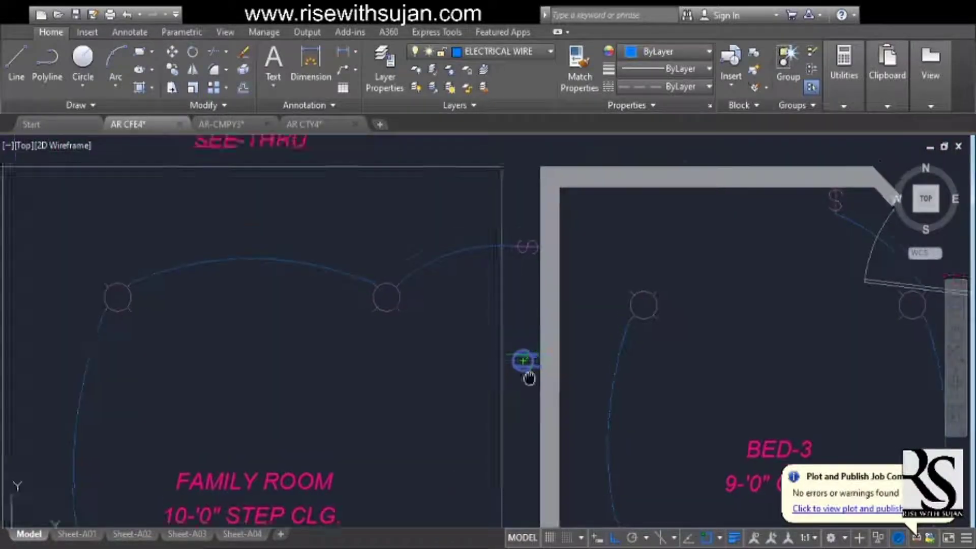
pyautogui.click(535, 362)
# Copy the family room outlet to the flex room's right wall, above the switch and near the patio door end.
pyautogui.scroll(-5, 531, 359)
pyautogui.scroll(7, 487, 350)
pyautogui.click(482, 348)
pyautogui.scroll(-6, 493, 376)
pyautogui.scroll(3, 515, 376)
pyautogui.scroll(2, 524, 353)
pyautogui.click(523, 353)
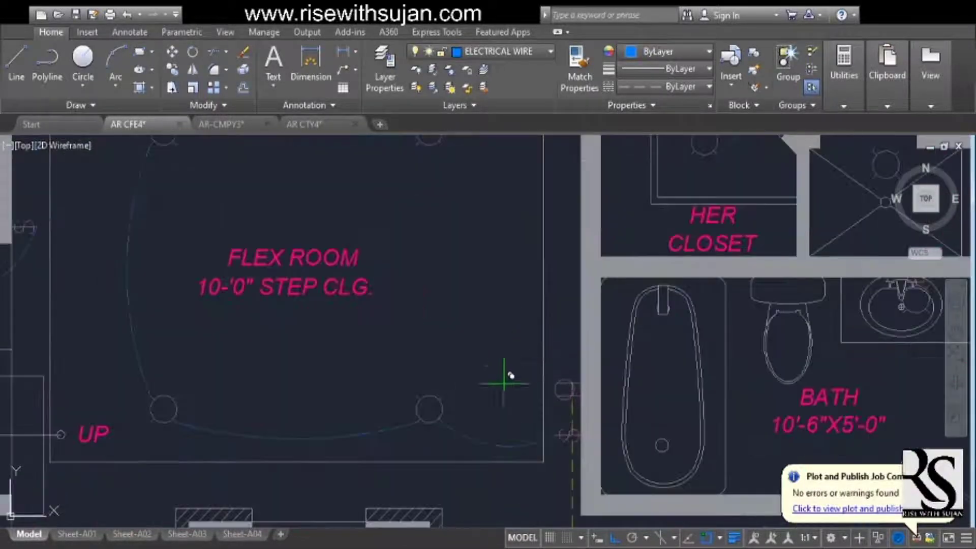
pyautogui.scroll(-2, 503, 339)
pyautogui.press('Escape')
# Copy the flex room's upper outlet across to the left wall below the switch, flipped and set against the wall.
pyautogui.scroll(-5, 502, 338)
pyautogui.scroll(5, 479, 319)
pyautogui.scroll(2, 569, 232)
pyautogui.click(568, 211)
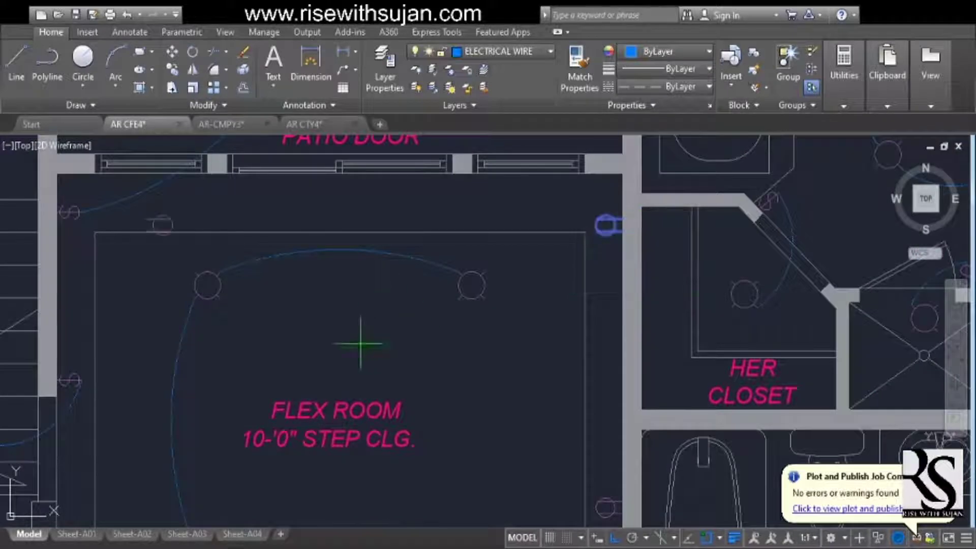
pyautogui.press('Return')
pyautogui.moveTo(162, 234); pyautogui.dragTo(544, 307, button='middle')
pyautogui.scroll(5, 534, 302)
pyautogui.click(524, 299)
pyautogui.click(518, 259)
pyautogui.scroll(-2, 559, 304)
pyautogui.click(546, 351)
pyautogui.moveTo(555, 403); pyautogui.dragTo(577, 388, button='middle')
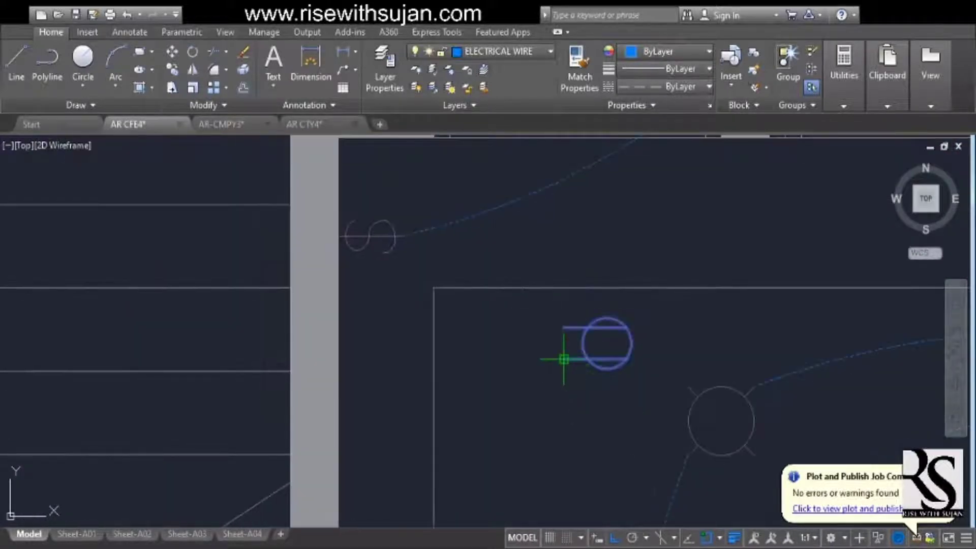
pyautogui.click(563, 359)
pyautogui.click(339, 359)
# Copy the family room outlet across the wall into Bed-3, flipped and set against the upper end of its left wall.
pyautogui.moveTo(380, 414); pyautogui.dragTo(449, 322, button='middle')
pyautogui.scroll(-10, 455, 325)
pyautogui.moveTo(451, 377); pyautogui.dragTo(458, 275, button='middle')
pyautogui.scroll(6, 519, 377)
pyautogui.click(481, 303)
pyautogui.click(564, 348)
pyautogui.scroll(-6, 537, 350)
pyautogui.scroll(4, 542, 356)
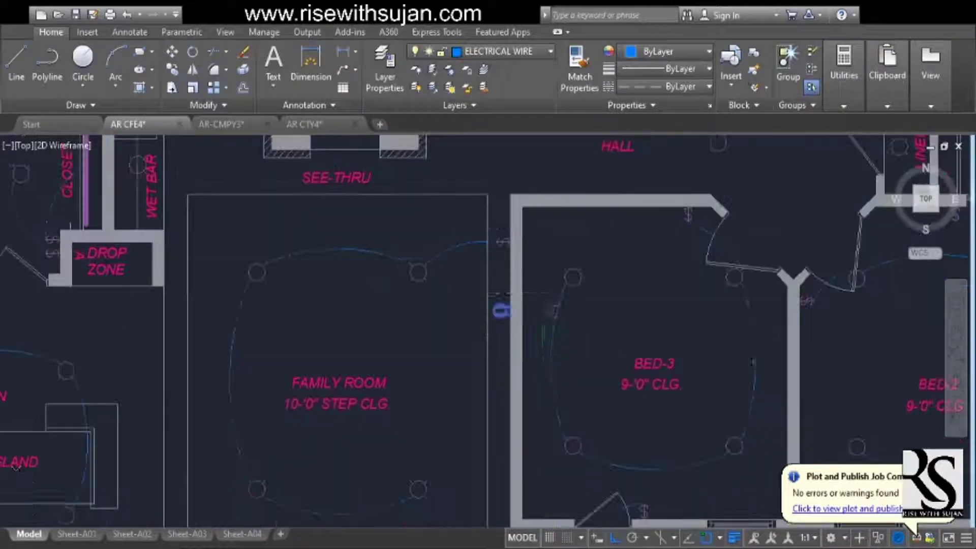
pyautogui.scroll(2, 538, 321)
pyautogui.scroll(3, 534, 331)
pyautogui.scroll(-3, 544, 290)
pyautogui.scroll(3, 545, 289)
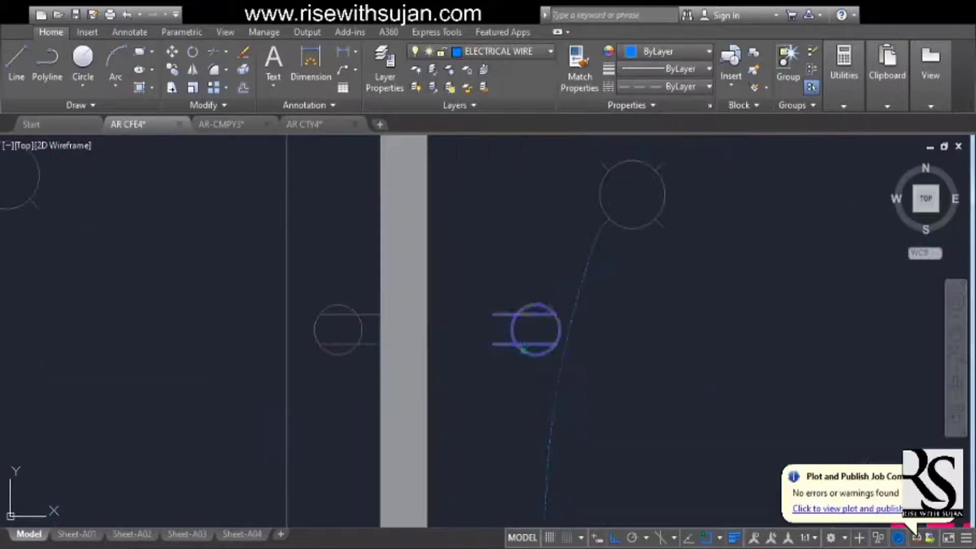
pyautogui.scroll(-5, 450, 370)
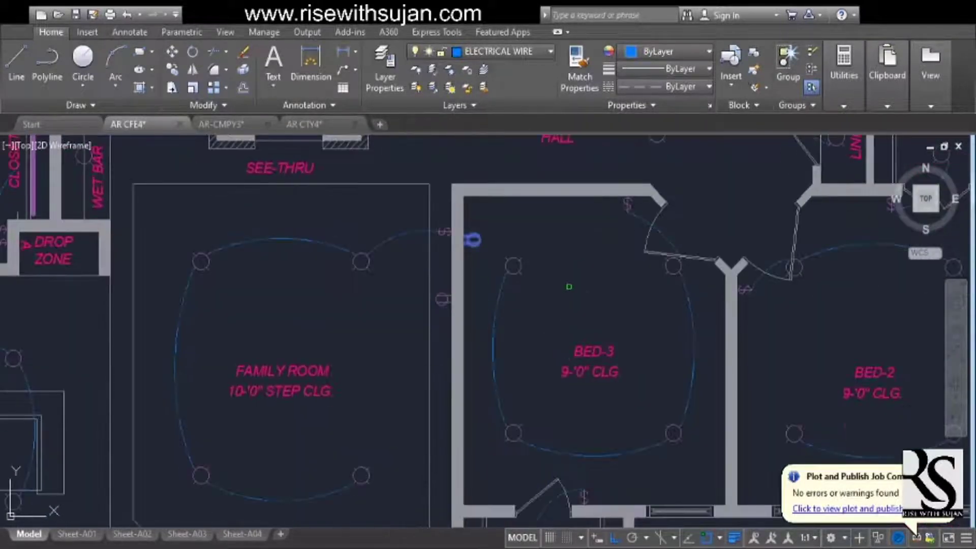
# Copy the Bed-3 outlet down the left wall to near the closet door.
pyautogui.press('Return')
pyautogui.click(568, 287)
pyautogui.scroll(-3, 569, 288)
pyautogui.scroll(5, 605, 389)
pyautogui.click(616, 390)
pyautogui.scroll(-2, 549, 396)
pyautogui.scroll(3, 432, 376)
pyautogui.scroll(-6, 452, 431)
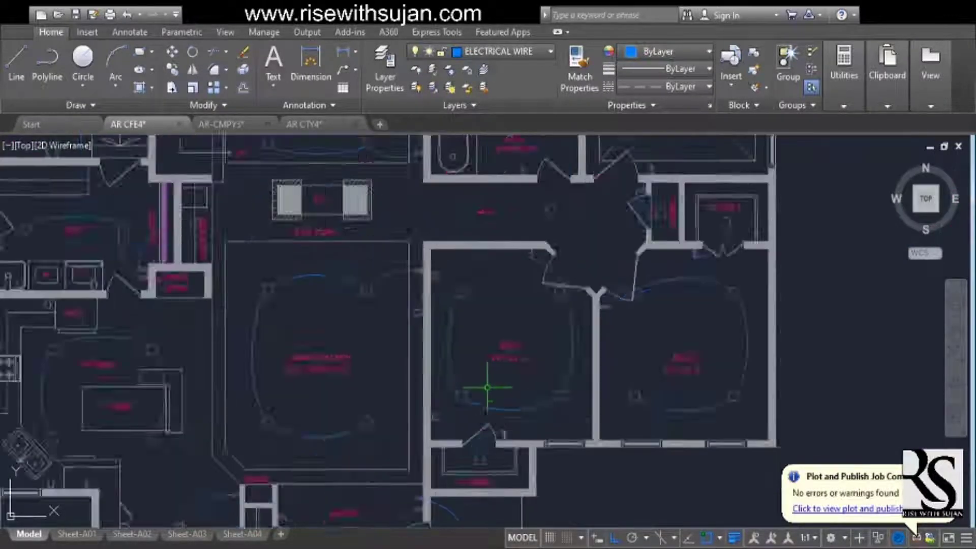
# Place flipped copies of the outlet on Bed-3's right wall, one near the window and one near the upper end.
pyautogui.scroll(3, 446, 414)
pyautogui.moveTo(614, 323); pyautogui.dragTo(493, 278, button='middle')
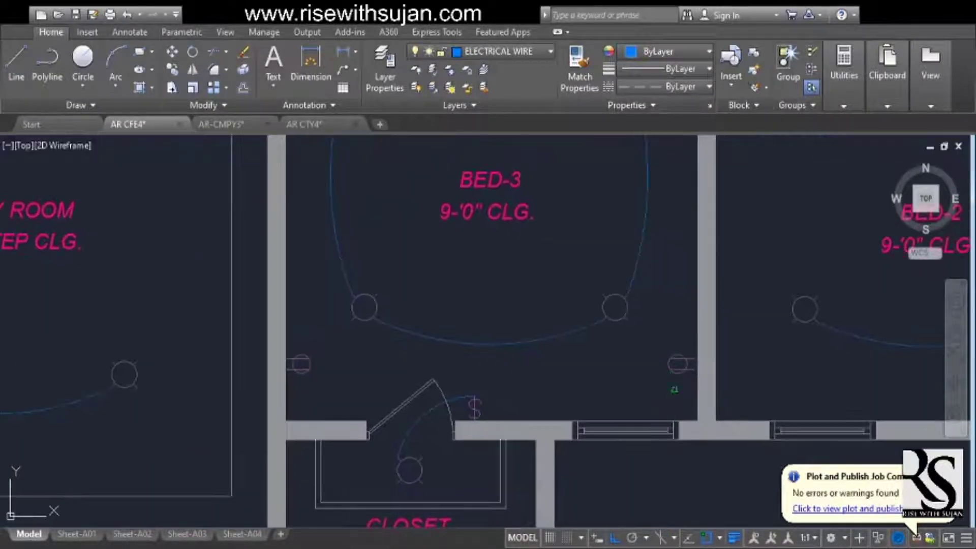
pyautogui.scroll(3, 674, 390)
pyautogui.scroll(-6, 644, 389)
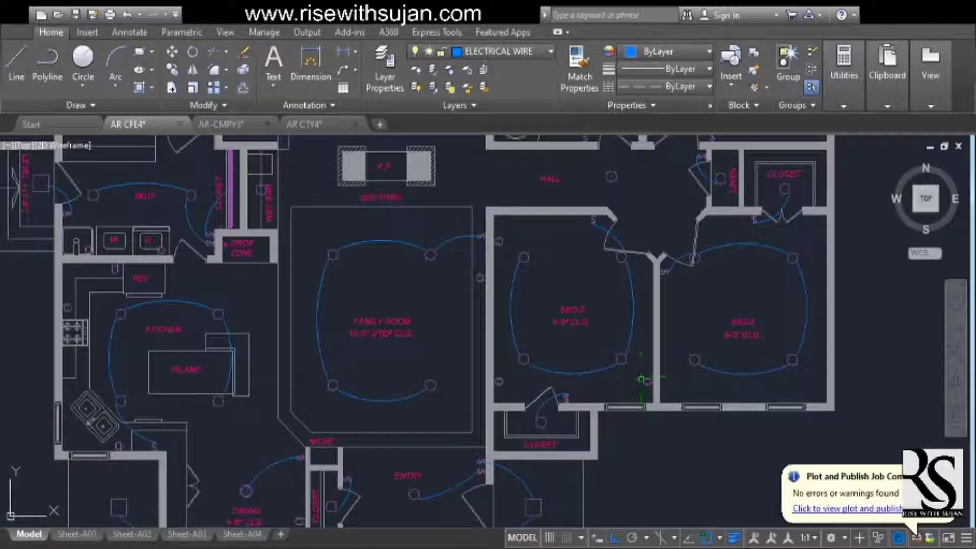
pyautogui.scroll(4, 641, 379)
pyautogui.scroll(-6, 653, 323)
pyautogui.scroll(2, 647, 407)
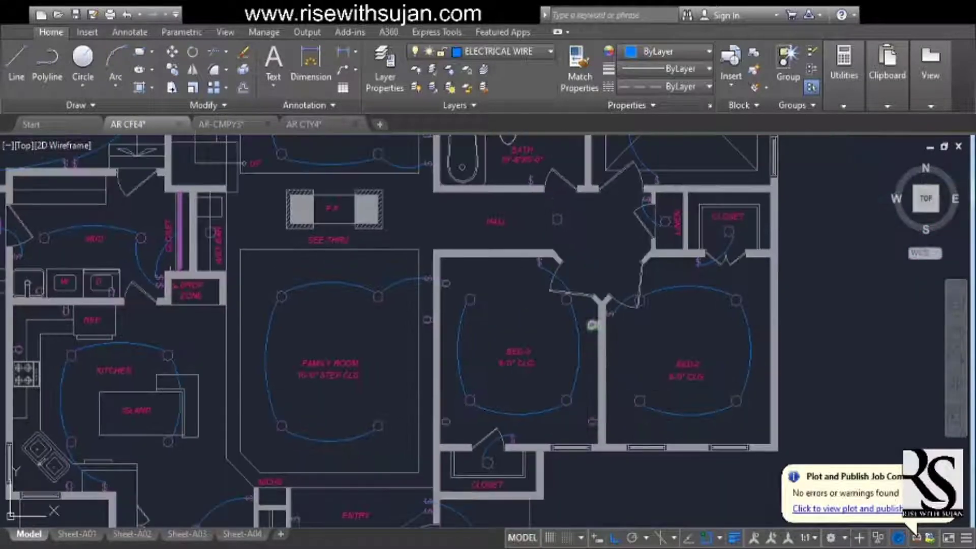
# Copy the Bed-3 outlets into Bed-2, placing two on the left wall and two on the right wall.
pyautogui.scroll(6, 600, 449)
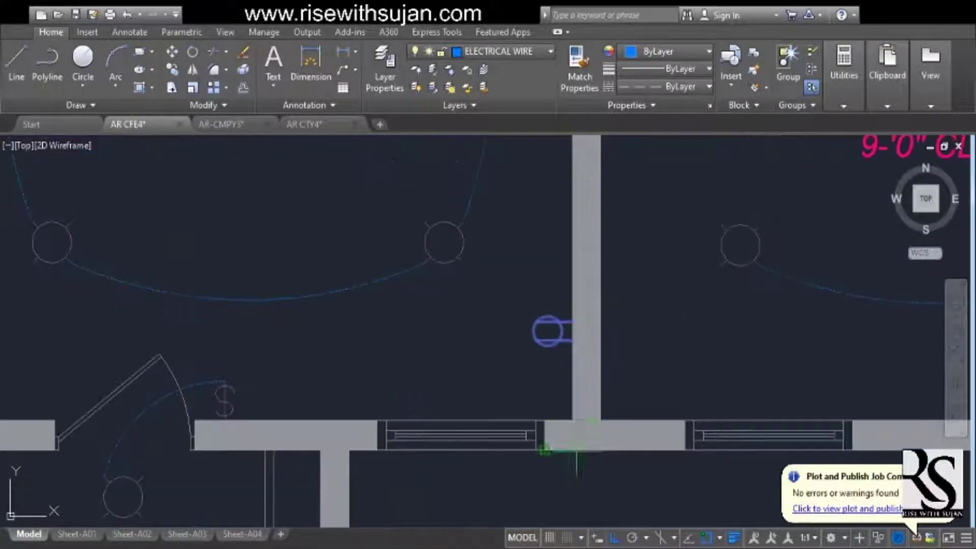
pyautogui.scroll(-6, 600, 421)
pyautogui.scroll(4, 579, 289)
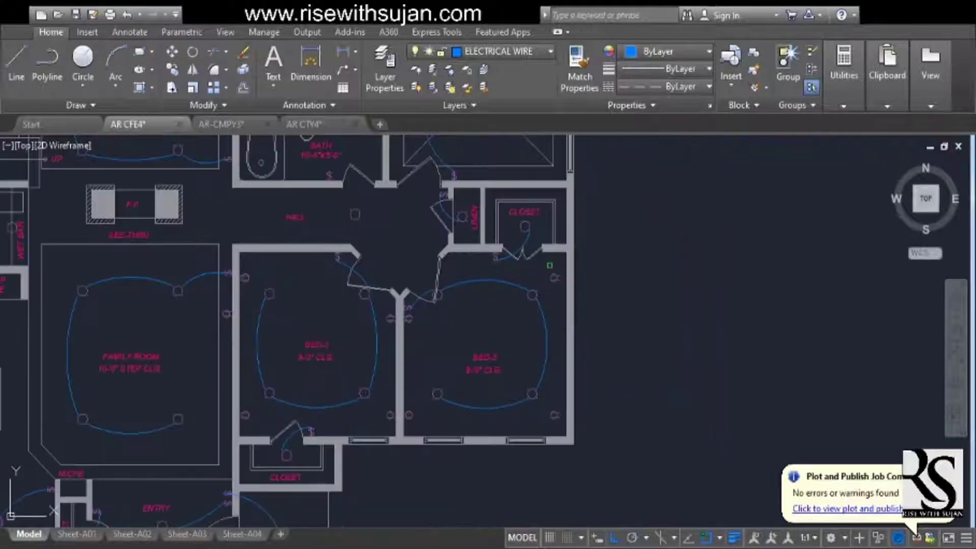
pyautogui.scroll(5, 602, 414)
pyautogui.scroll(-8, 601, 413)
# Draw an arc wire from the hall switch to the hall ceiling light.
pyautogui.scroll(6, 690, 376)
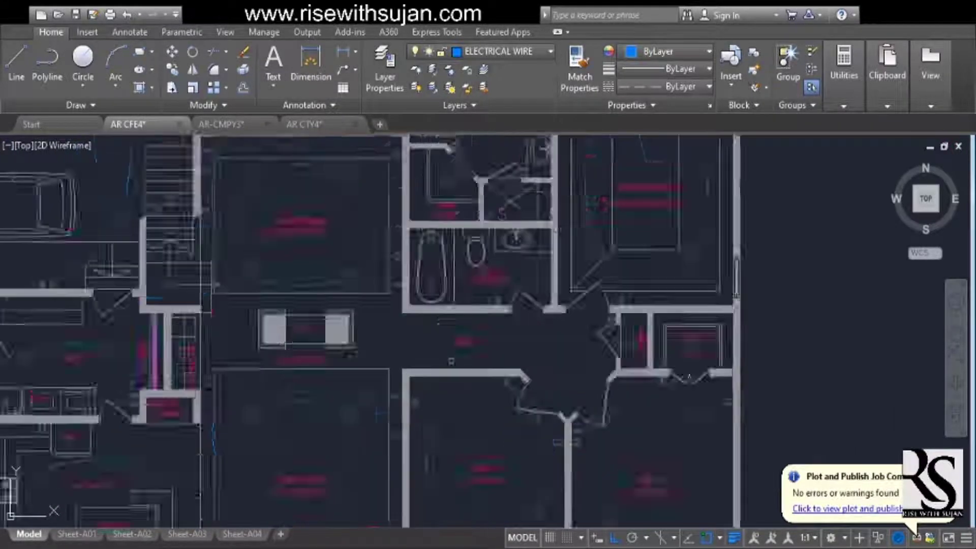
pyautogui.scroll(2, 501, 338)
pyautogui.scroll(4, 457, 360)
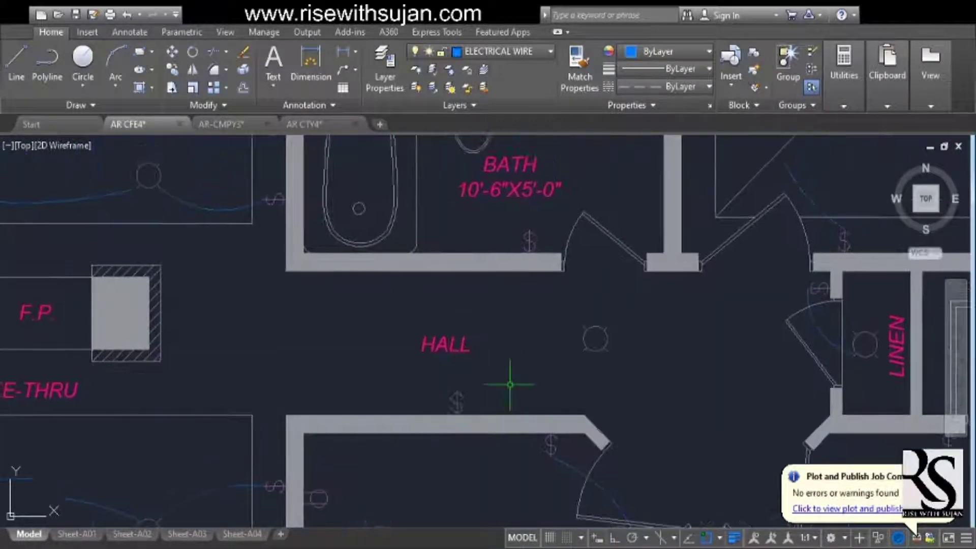
pyautogui.scroll(2, 513, 366)
pyautogui.click(528, 320)
pyautogui.scroll(4, 526, 326)
pyautogui.scroll(-4, 528, 320)
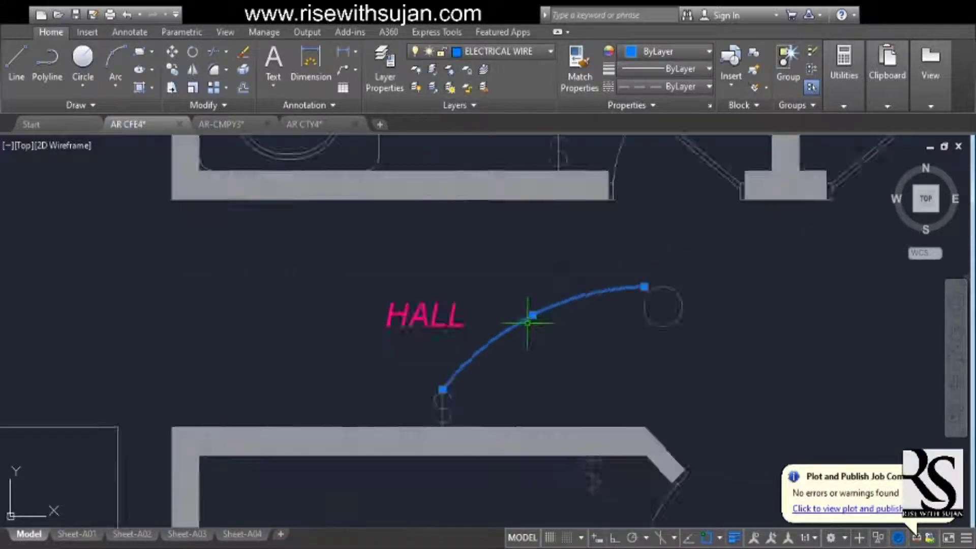
pyautogui.scroll(-8, 528, 321)
# Copy Bed-2's upper right outlet to the master bedroom's right wall above the upper window, set against the wall.
pyautogui.scroll(5, 584, 369)
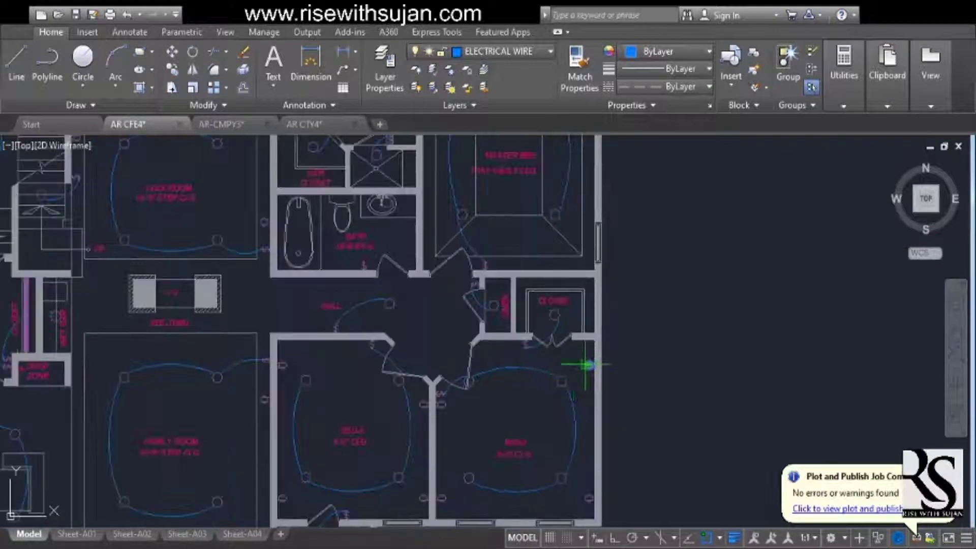
pyautogui.click(585, 365)
pyautogui.moveTo(586, 276); pyautogui.dragTo(552, 436, button='middle')
pyautogui.scroll(6, 555, 198)
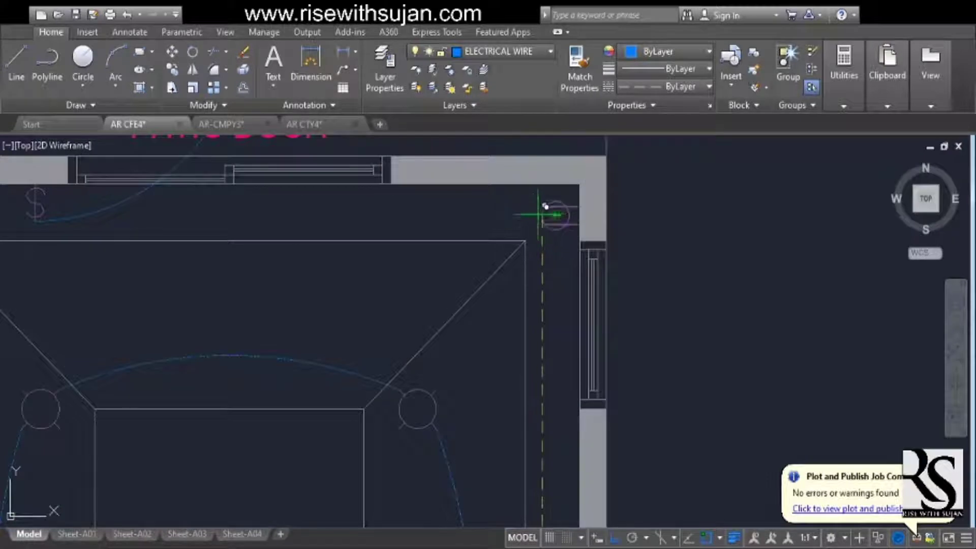
pyautogui.moveTo(557, 238)
pyautogui.mouseDown(button='middle')
pyautogui.moveTo(558, 225)
pyautogui.moveTo(564, 248)
pyautogui.mouseUp(button='middle')
pyautogui.scroll(2, 565, 248)
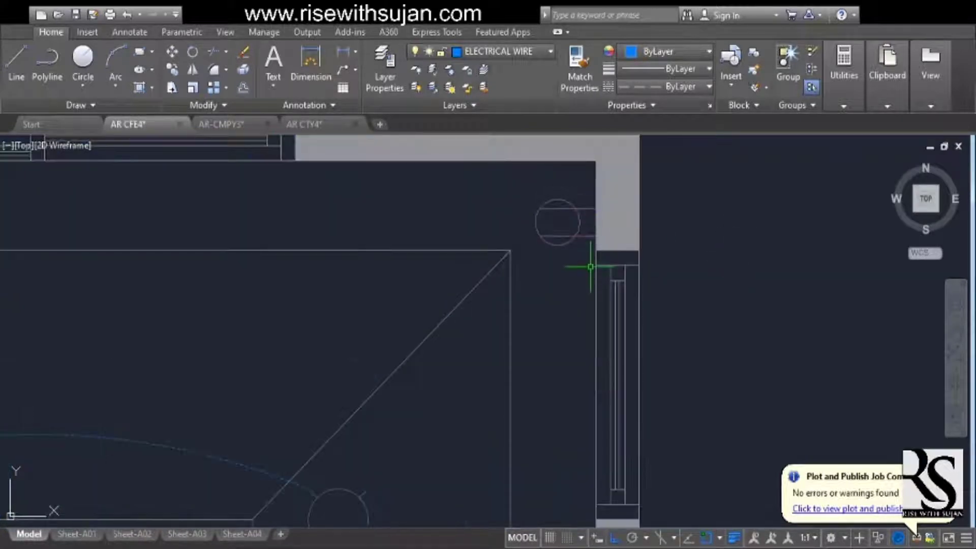
# Copy the master bedroom outlet down the right wall to the lower end of the lower window.
pyautogui.click(571, 208)
pyautogui.scroll(-6, 571, 208)
pyautogui.click(616, 224)
pyautogui.moveTo(622, 346); pyautogui.dragTo(612, 209, button='middle')
pyautogui.click(599, 428)
pyautogui.scroll(4, 541, 442)
pyautogui.scroll(4, 579, 383)
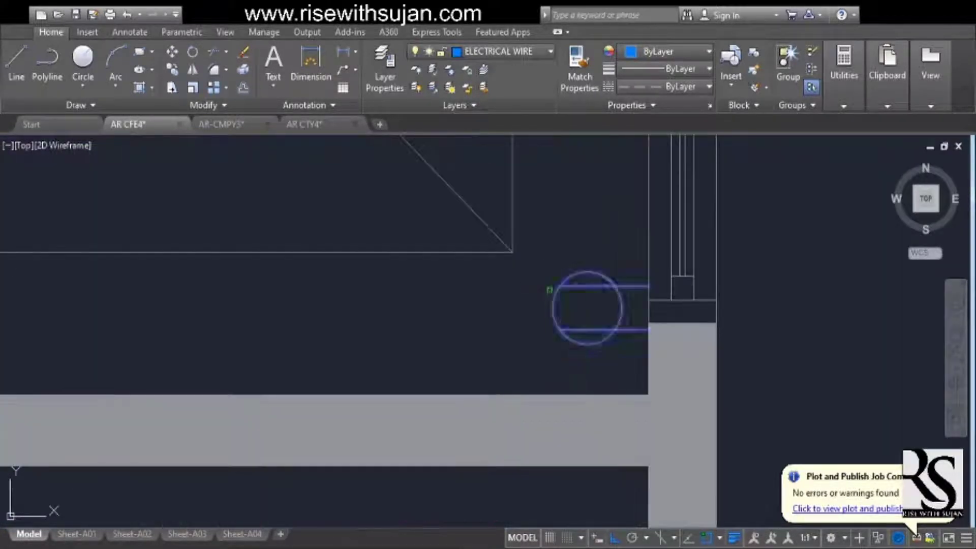
# Rotate the master bedroom's lower right outlet and set it against the lower wall near the corner.
pyautogui.scroll(-8, 523, 356)
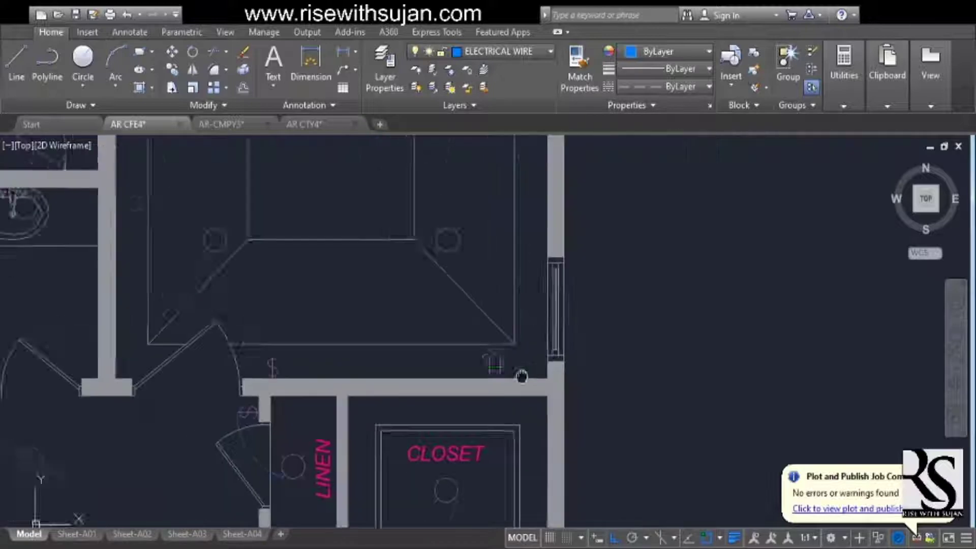
pyautogui.moveTo(496, 386); pyautogui.dragTo(500, 365, button='middle')
pyautogui.scroll(2, 533, 414)
pyautogui.scroll(-2, 413, 388)
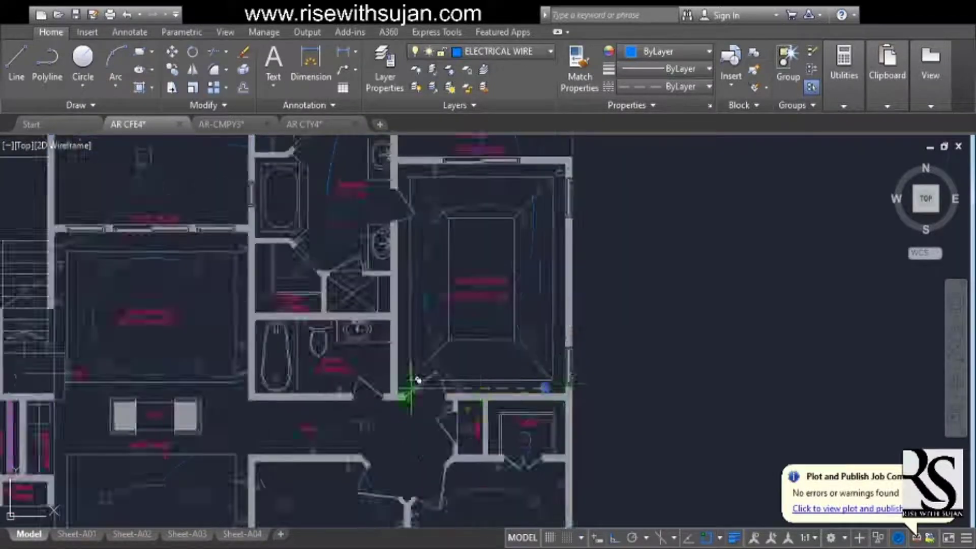
# Copy the lower wall outlet to the master bedroom's left wall above the entry door, rotated and set against the wall.
pyautogui.scroll(8, 436, 371)
pyautogui.press('F8')
pyautogui.click(420, 403)
pyautogui.scroll(-6, 465, 371)
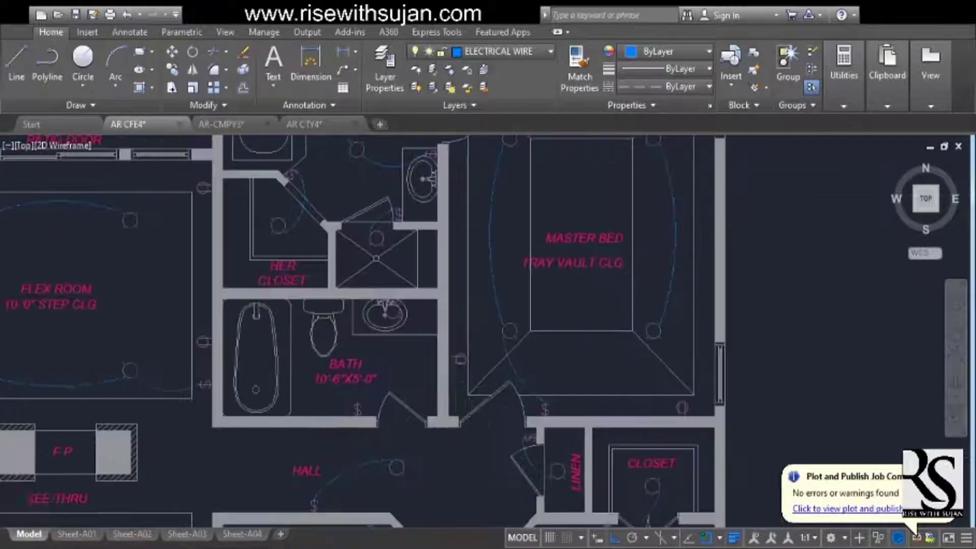
pyautogui.scroll(8, 457, 366)
pyautogui.press('m')
pyautogui.press('space')
pyautogui.click(438, 322)
pyautogui.click(426, 367)
pyautogui.scroll(-6, 427, 365)
# Copy the master bedroom's left wall outlet up to just below the master bath door.
pyautogui.scroll(-5, 391, 411)
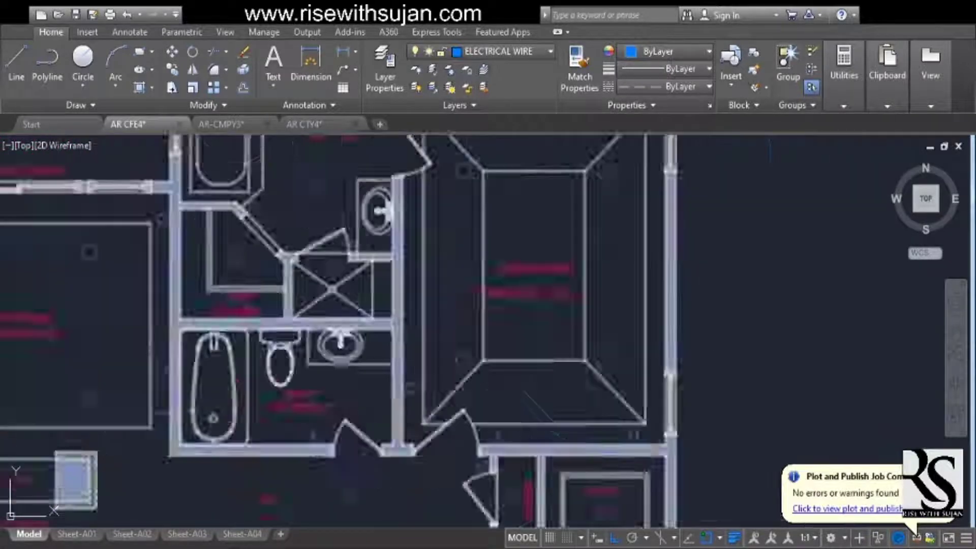
pyautogui.scroll(2, 403, 411)
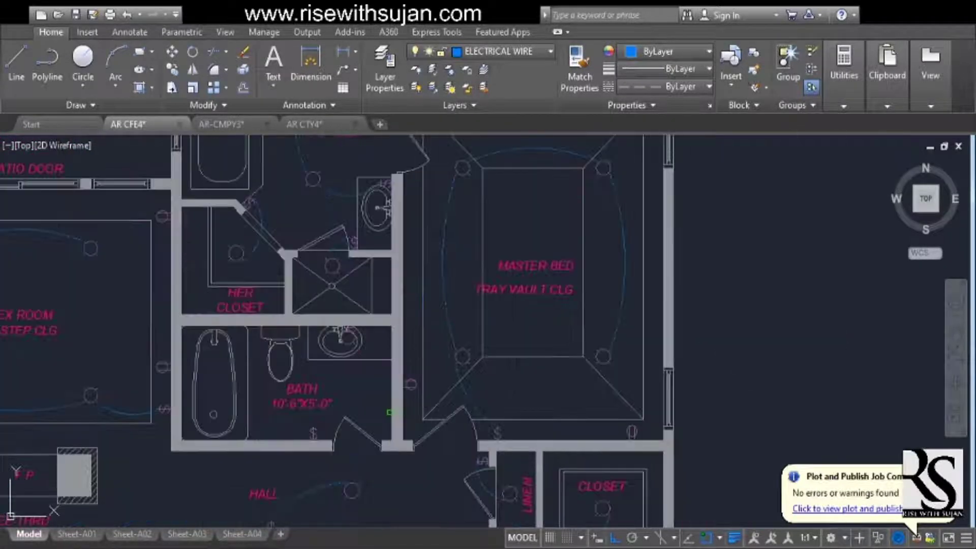
pyautogui.scroll(-8, 439, 355)
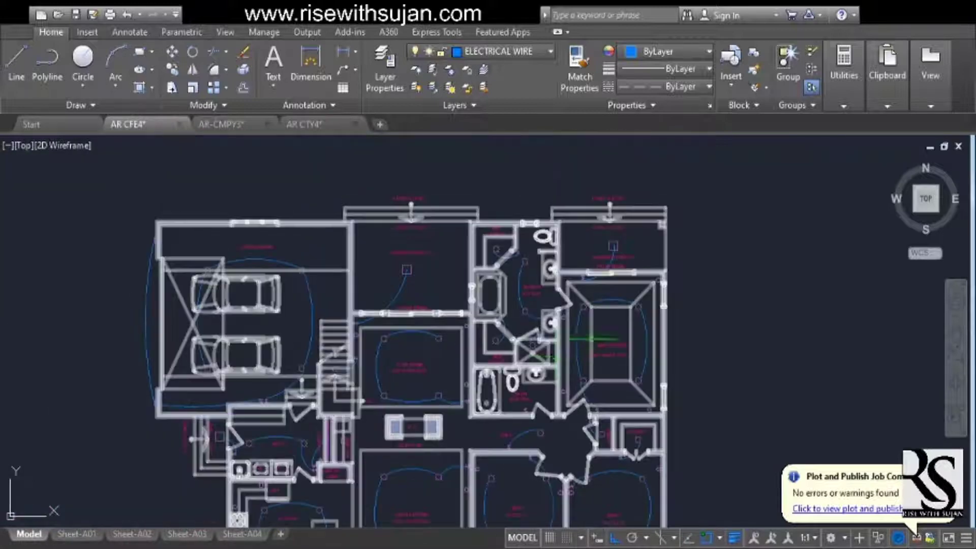
pyautogui.scroll(10, 423, 201)
# Copy the master bedroom's upper right outlet into the master bath, placing one against the wall beside each sink.
pyautogui.scroll(-6, 621, 348)
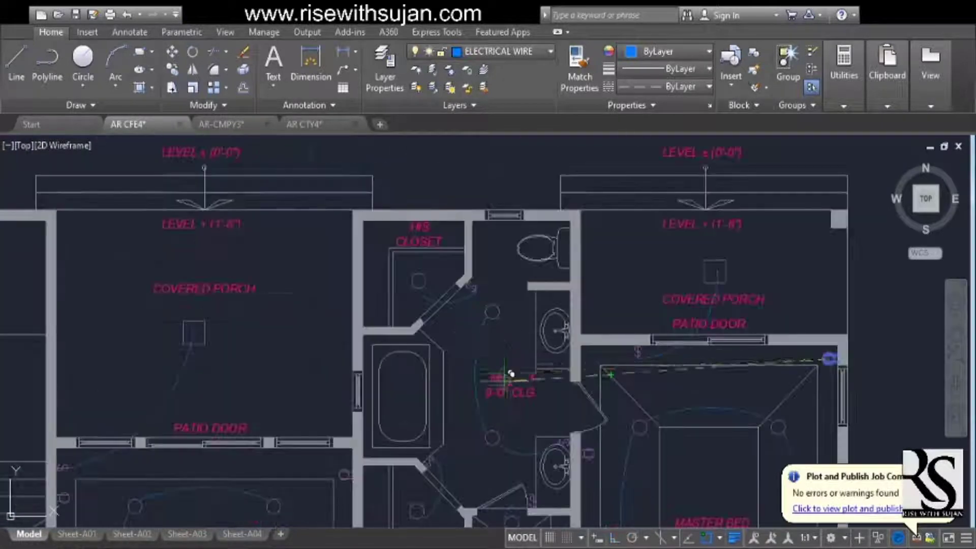
pyautogui.scroll(8, 515, 302)
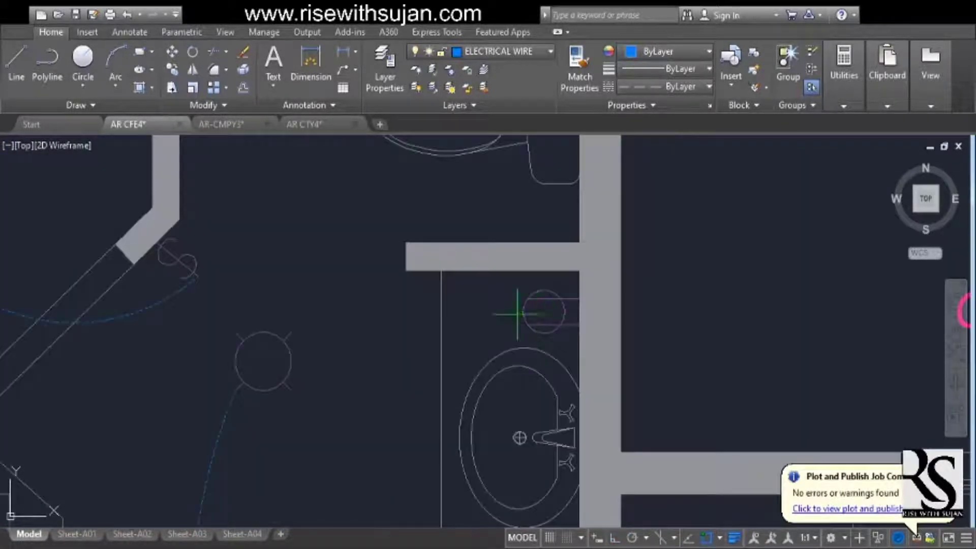
pyautogui.scroll(-4, 517, 314)
pyautogui.scroll(3, 523, 338)
pyautogui.scroll(-3, 559, 336)
pyautogui.scroll(3, 585, 334)
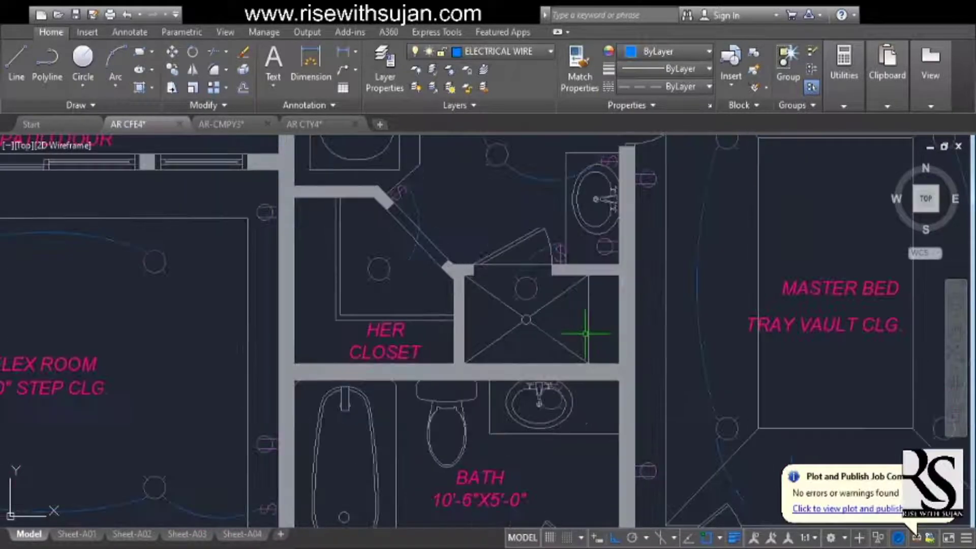
# Move the stray letter A in the drop zone label to follow the word ZONE.
pyautogui.scroll(-5, 585, 334)
pyautogui.scroll(4, 512, 391)
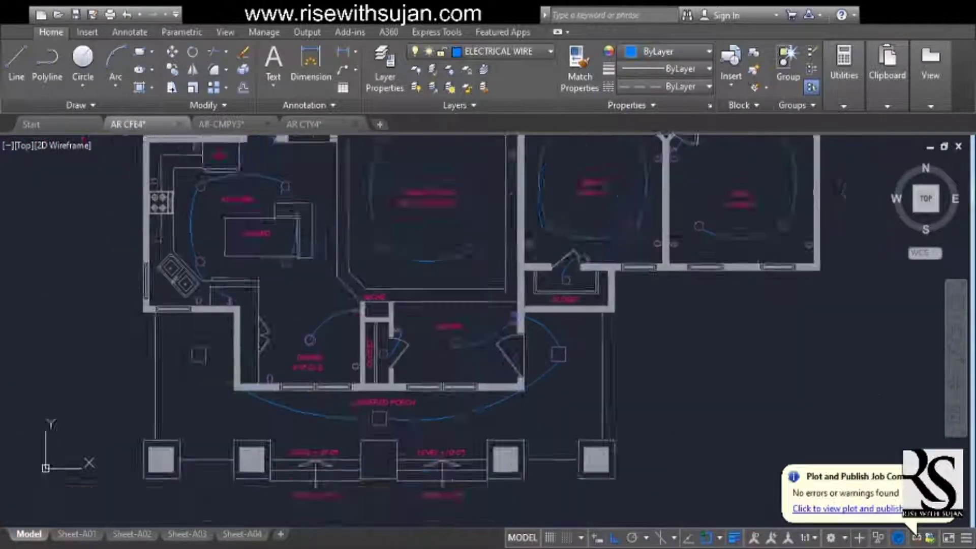
pyautogui.scroll(-3, 515, 316)
pyautogui.scroll(6, 484, 359)
pyautogui.scroll(-2, 503, 338)
pyautogui.scroll(2, 505, 338)
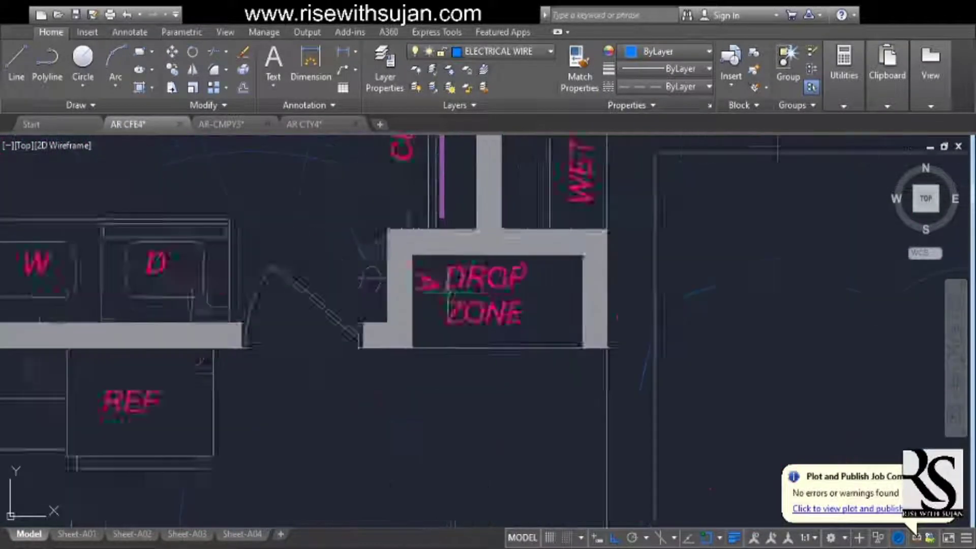
pyautogui.scroll(-2, 422, 323)
pyautogui.scroll(4, 397, 285)
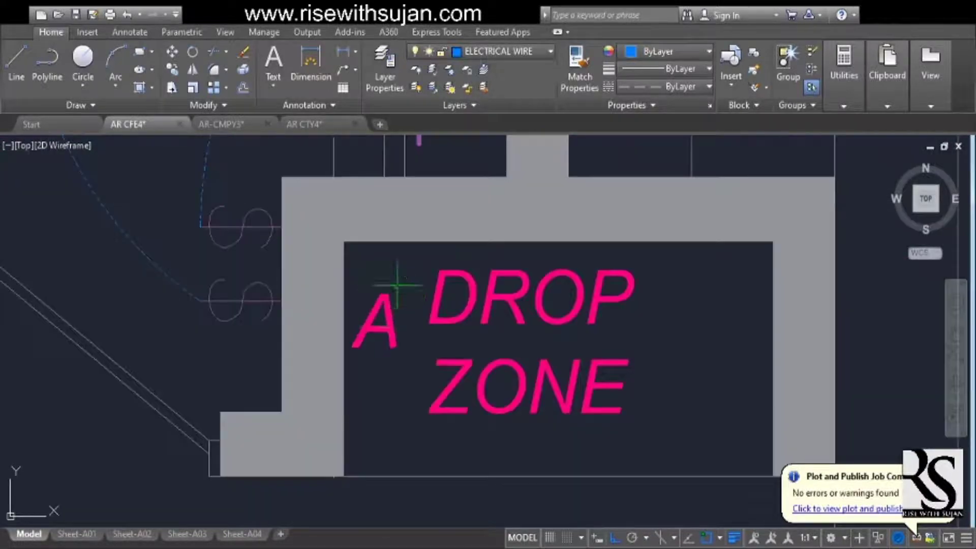
pyautogui.moveTo(672, 401); pyautogui.dragTo(597, 352, button='middle')
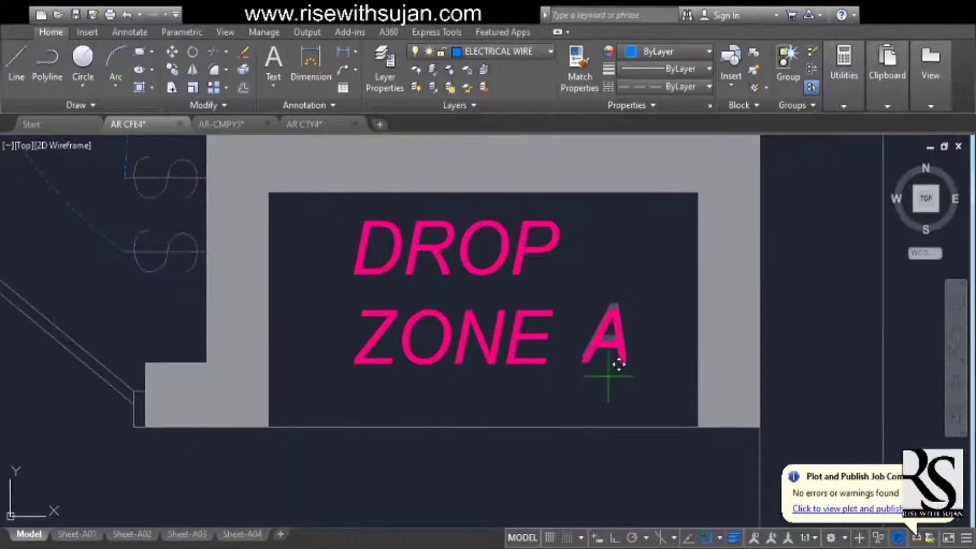
pyautogui.scroll(-6, 534, 410)
pyautogui.moveTo(532, 359); pyautogui.dragTo(384, 384, button='middle')
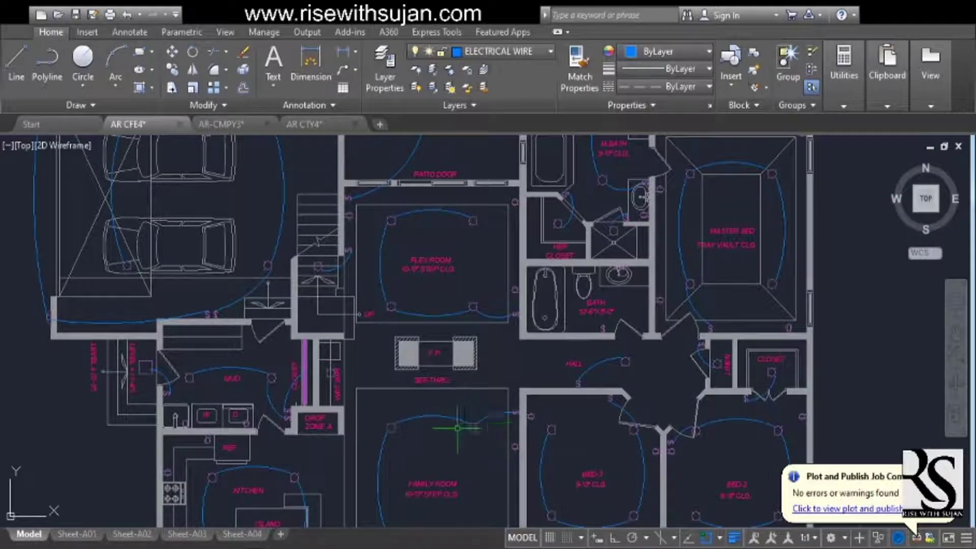
# Copy an outlet from the master bedroom wall into the bath, rotated and set against the wall beside the sink.
pyautogui.moveTo(494, 436); pyautogui.dragTo(549, 247, button='middle')
pyautogui.moveTo(581, 137); pyautogui.dragTo(550, 381, button='middle')
pyautogui.scroll(3, 610, 388)
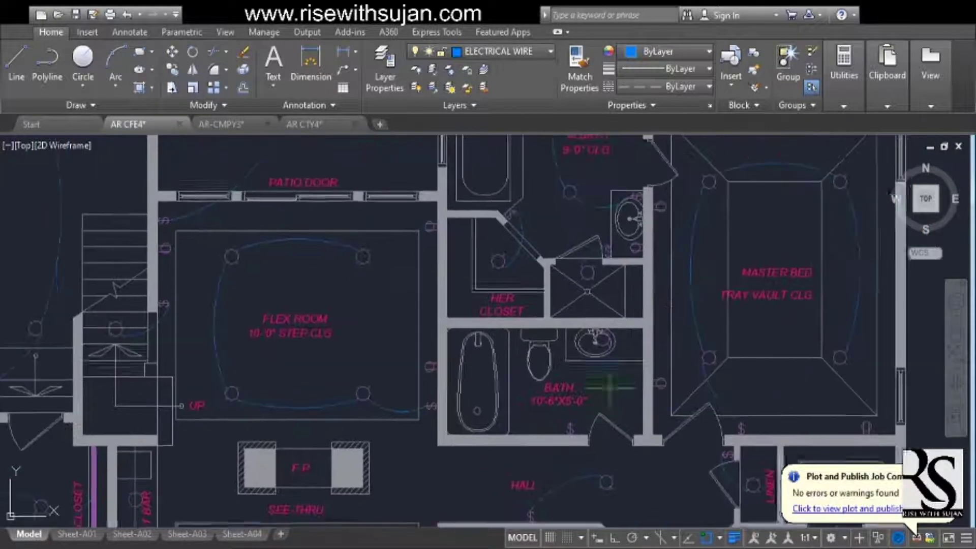
pyautogui.scroll(6, 672, 373)
pyautogui.scroll(4, 557, 366)
pyautogui.scroll(-4, 529, 348)
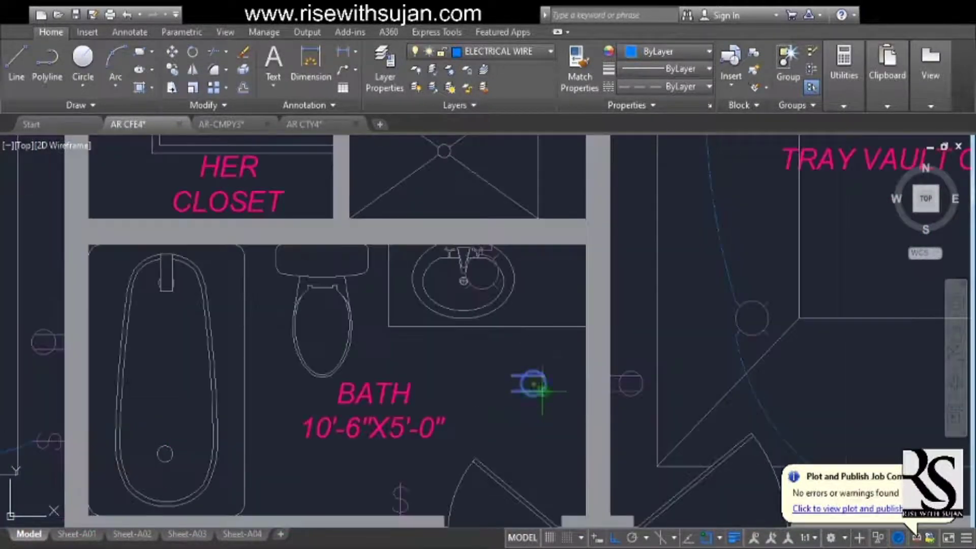
pyautogui.scroll(2, 539, 407)
pyautogui.scroll(4, 551, 277)
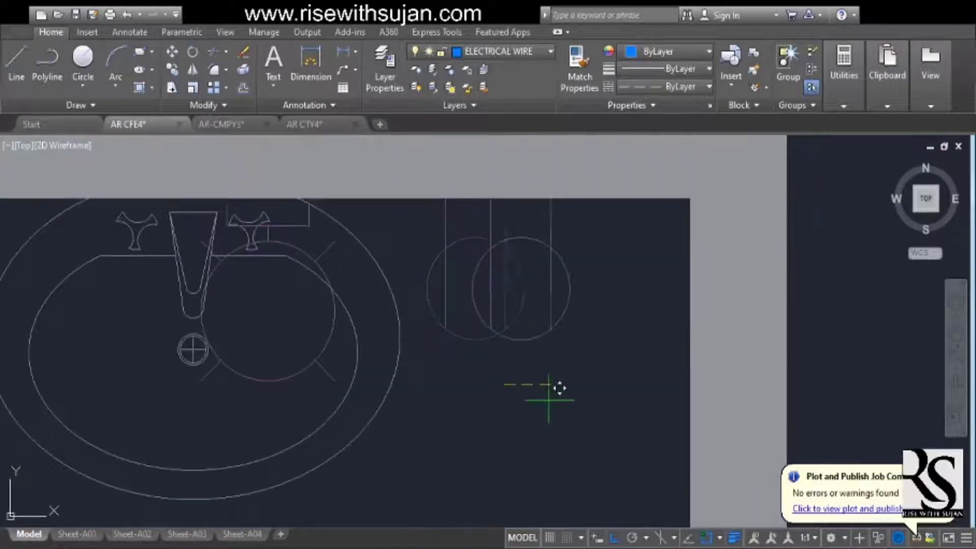
# Copy the bath's sink outlet to the large covered porch, rotated and set against the porch's left wall.
pyautogui.scroll(-8, 509, 285)
pyautogui.scroll(2, 505, 386)
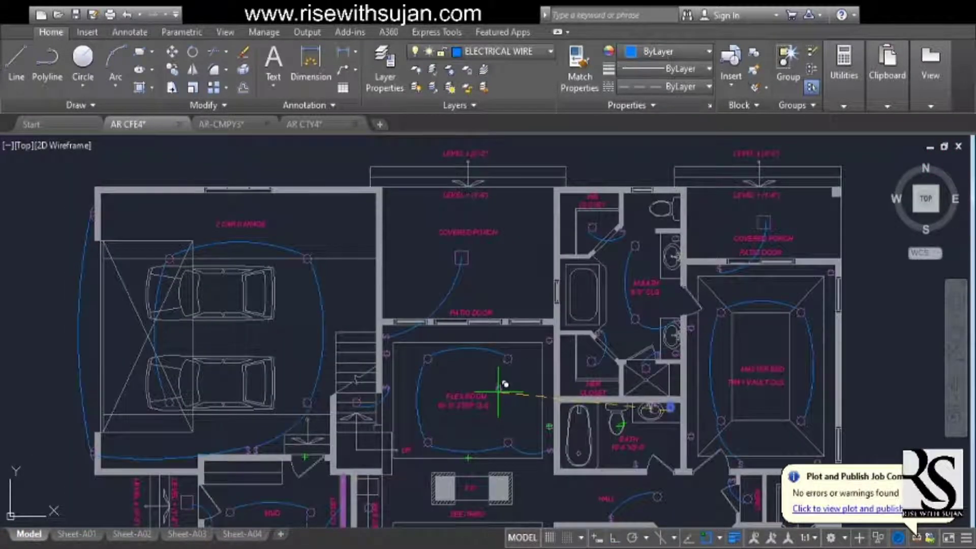
pyautogui.scroll(2, 405, 283)
pyautogui.scroll(5, 482, 229)
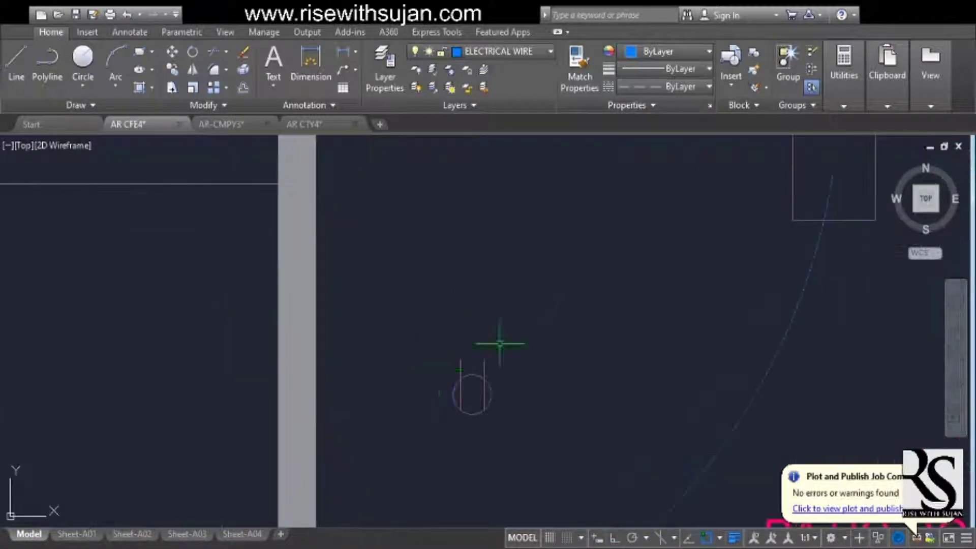
pyautogui.scroll(-6, 323, 374)
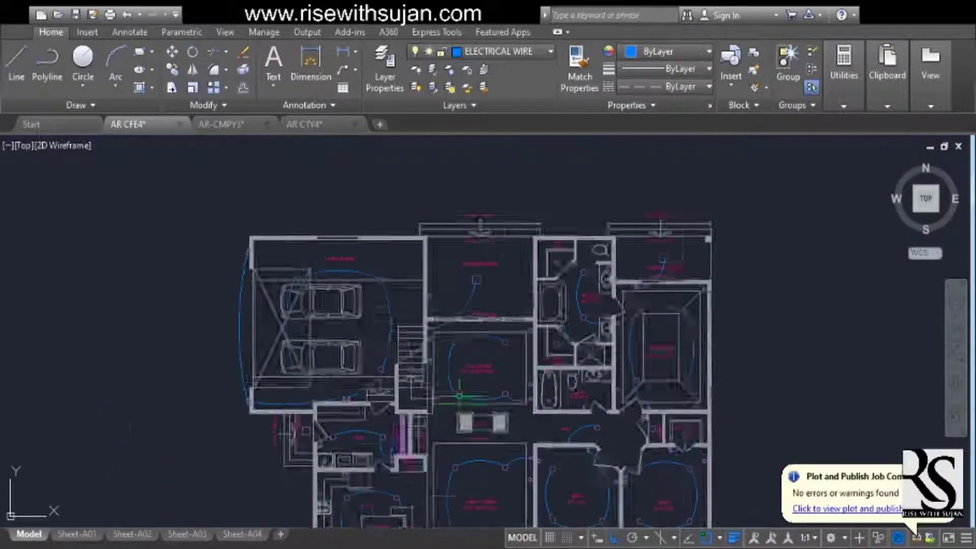
pyautogui.scroll(3, 442, 318)
pyautogui.moveTo(408, 348); pyautogui.dragTo(510, 449, button='middle')
pyautogui.scroll(-2, 510, 449)
pyautogui.scroll(2, 514, 406)
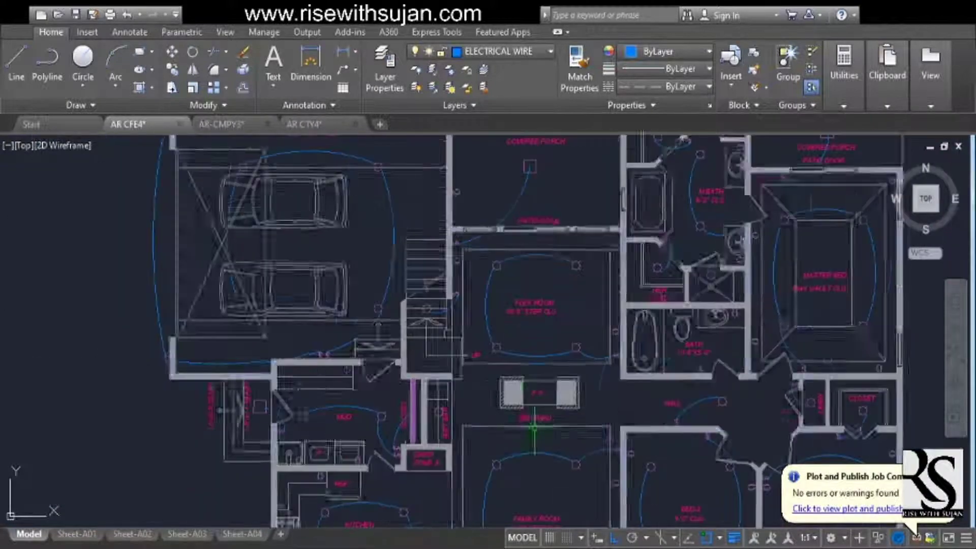
pyautogui.moveTo(514, 407); pyautogui.dragTo(492, 347, button='middle')
pyautogui.scroll(1, 493, 346)
pyautogui.scroll(-3, 549, 336)
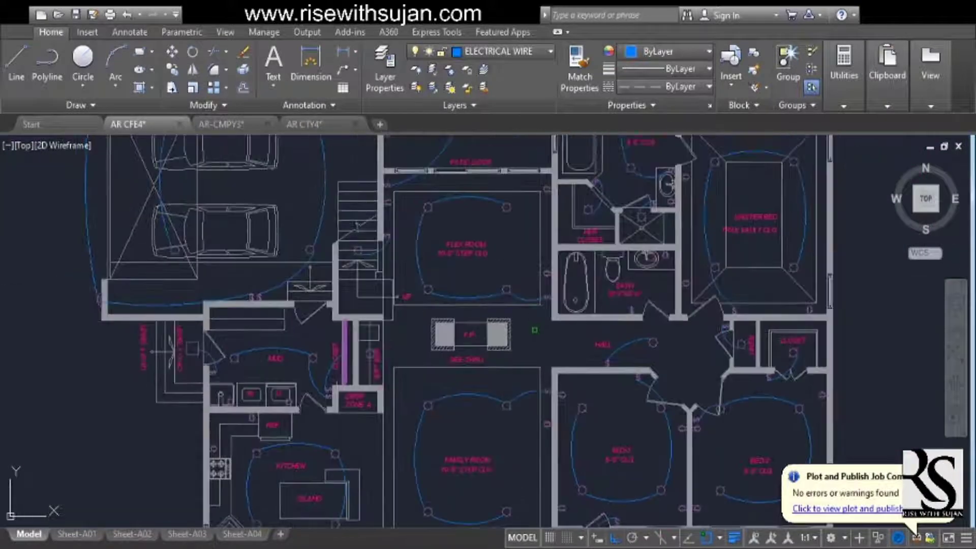
# Copy the outlet, TV and C5 symbols from the reference plan's living room to the family room's right wall.
pyautogui.scroll(2, 585, 326)
pyautogui.scroll(-3, 678, 368)
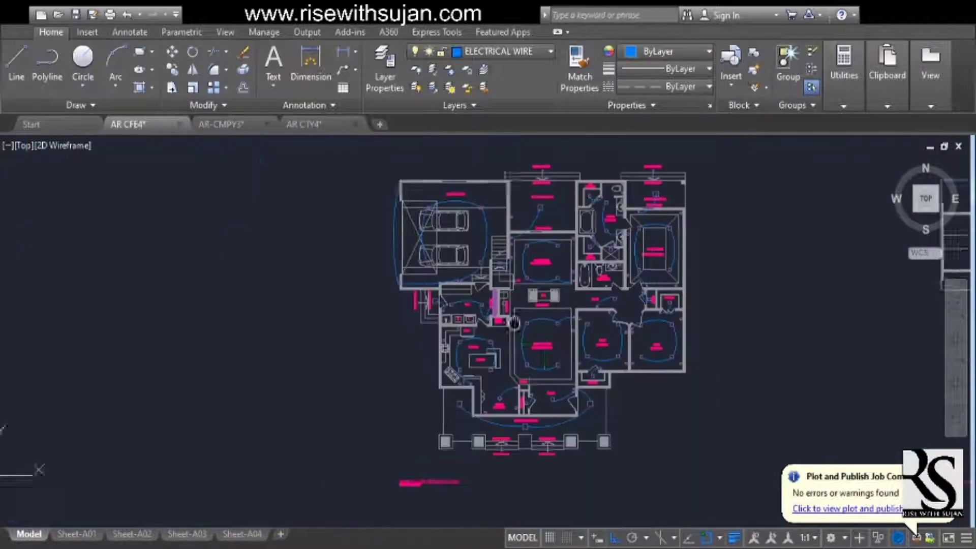
pyautogui.scroll(4, 514, 353)
pyautogui.scroll(4, 462, 375)
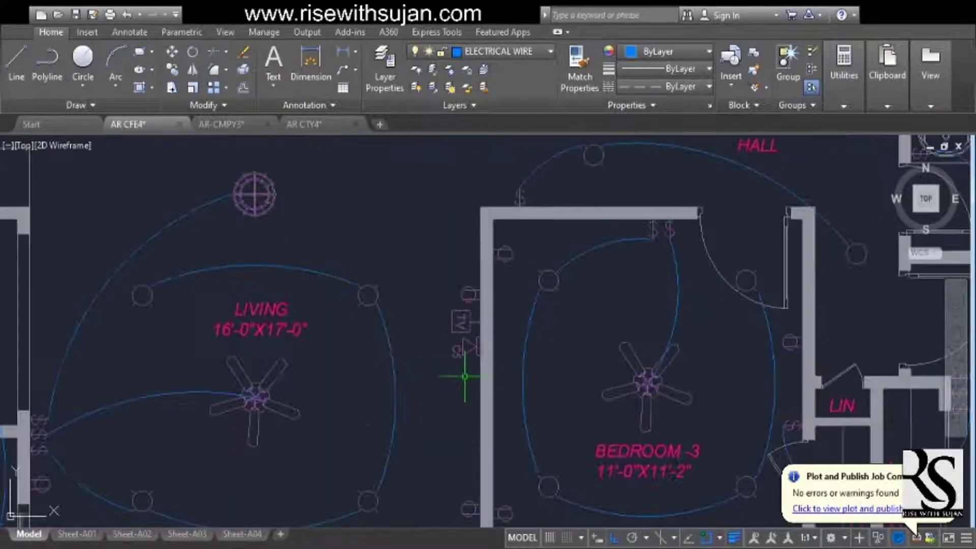
pyautogui.scroll(-5, 527, 399)
pyautogui.scroll(3, 629, 320)
pyautogui.scroll(3, 642, 313)
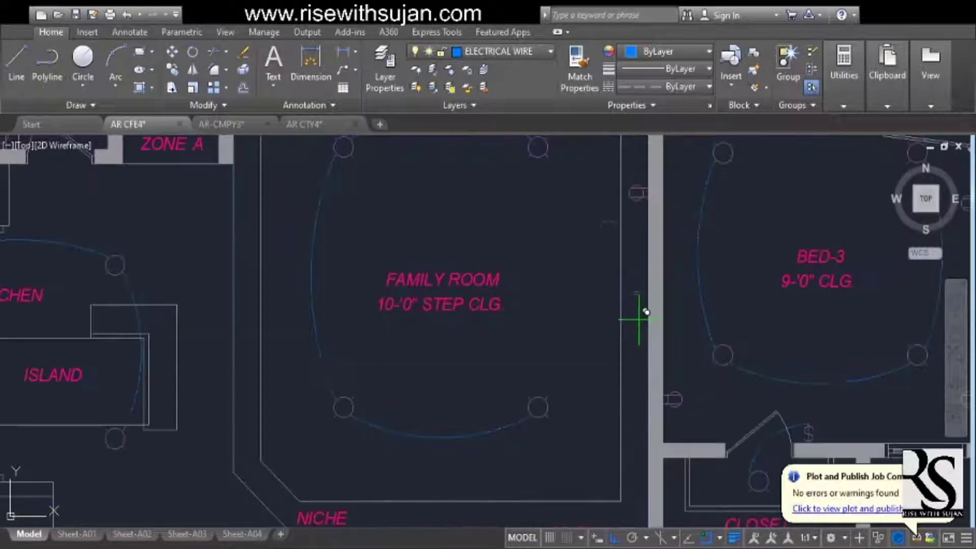
pyautogui.scroll(-3, 609, 330)
pyautogui.scroll(3, 572, 356)
pyautogui.scroll(-1, 589, 310)
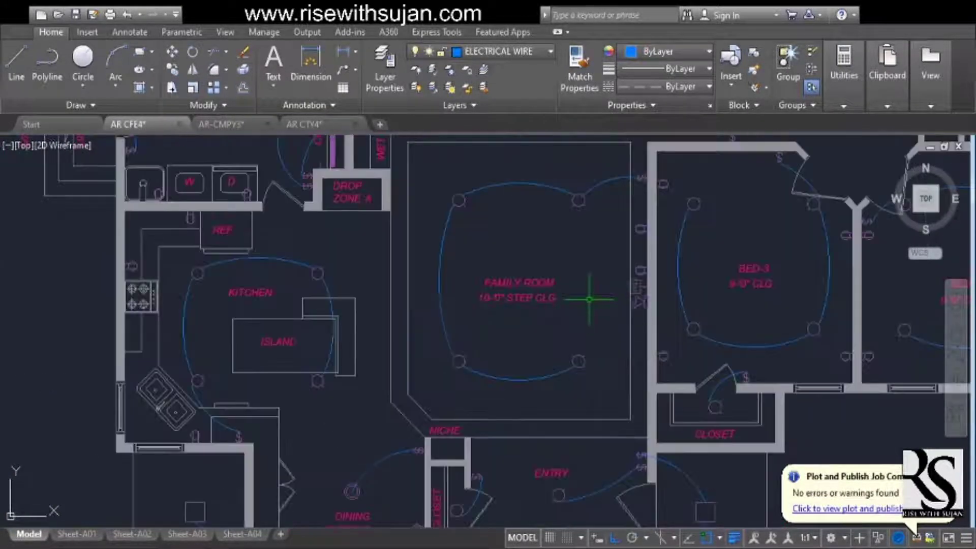
# Copy the ceiling fan symbol from the reference plan into the middle of the family room's four lights.
pyautogui.scroll(-5, 642, 217)
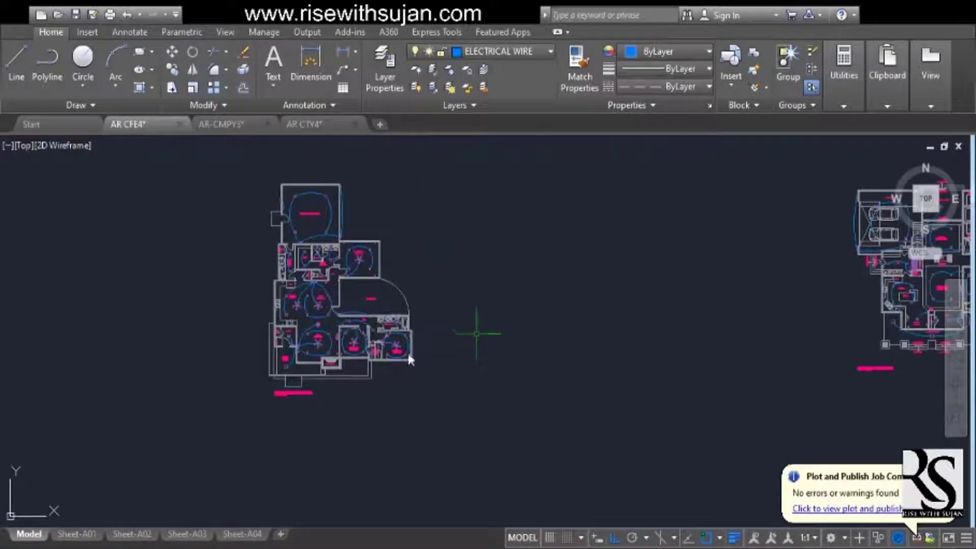
pyautogui.scroll(10, 373, 348)
pyautogui.scroll(-6, 382, 311)
pyautogui.scroll(4, 414, 340)
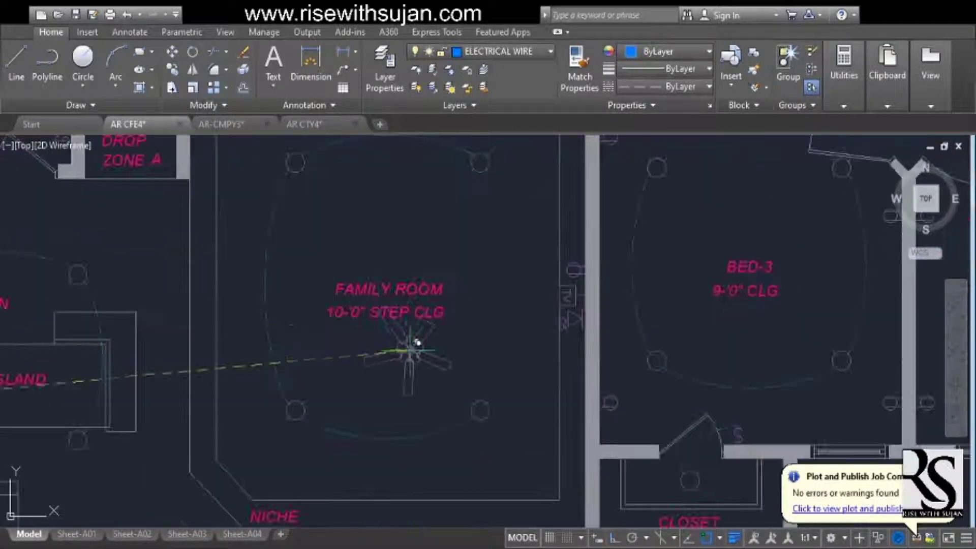
pyautogui.scroll(2, 294, 407)
pyautogui.scroll(-5, 549, 359)
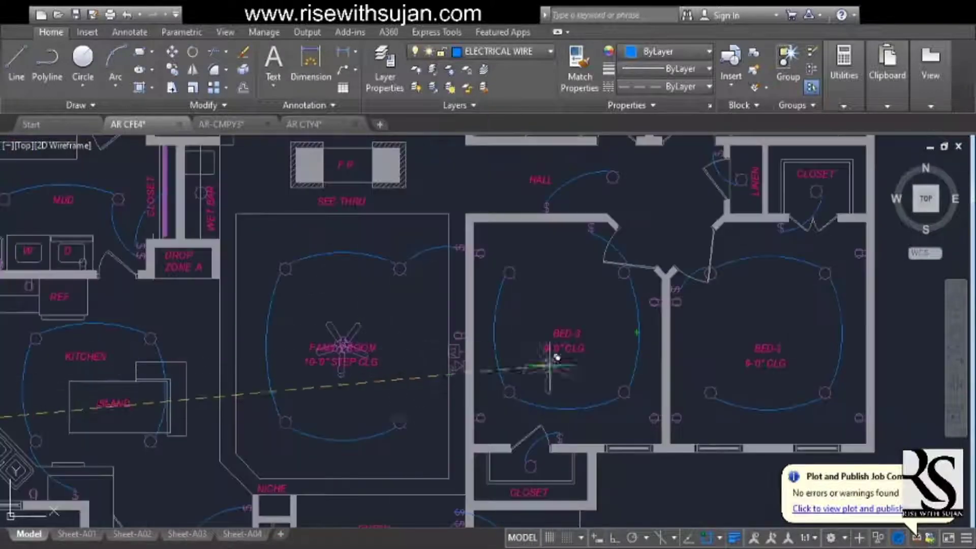
# Place copies of the ceiling fan at the centres of BED-3 and BED-2.
pyautogui.scroll(2, 473, 331)
pyautogui.click(499, 341)
pyautogui.scroll(1, 482, 355)
pyautogui.scroll(-2, 508, 387)
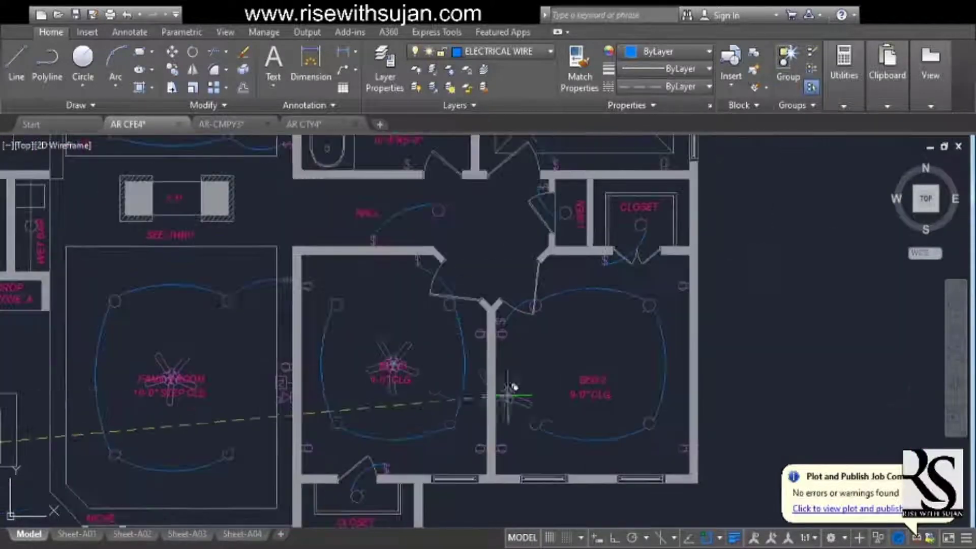
pyautogui.scroll(1, 460, 377)
pyautogui.scroll(2, 533, 300)
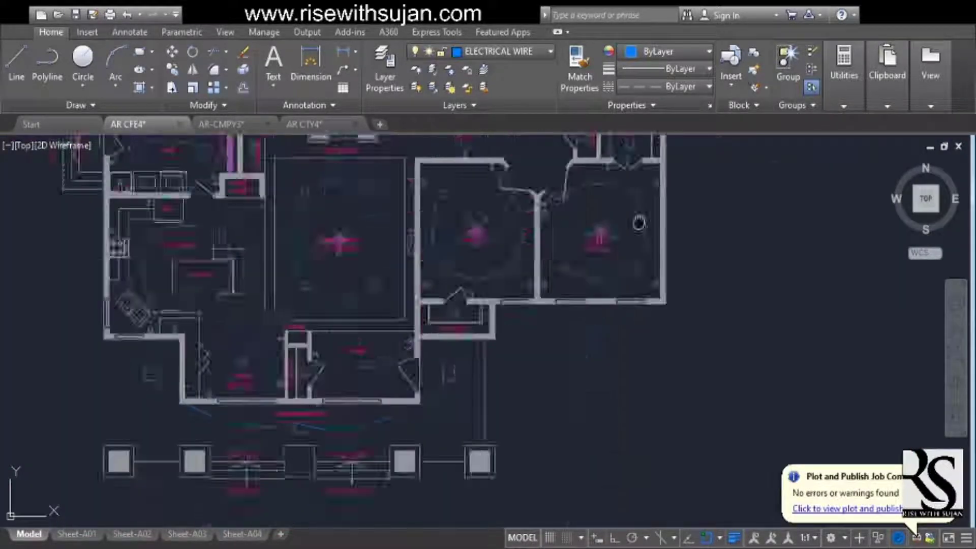
# Place copies of the ceiling fan at the centres of the flex room and the master bedroom.
pyautogui.scroll(3, 523, 300)
pyautogui.scroll(-2, 387, 366)
pyautogui.scroll(1, 455, 329)
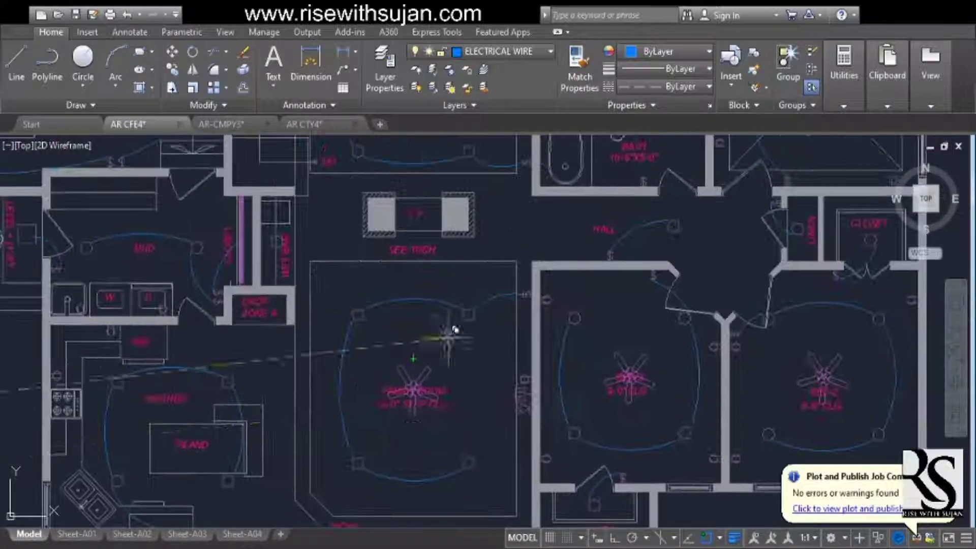
pyautogui.moveTo(406, 148); pyautogui.dragTo(379, 356, button='middle')
pyautogui.scroll(1, 328, 390)
pyautogui.scroll(-3, 506, 208)
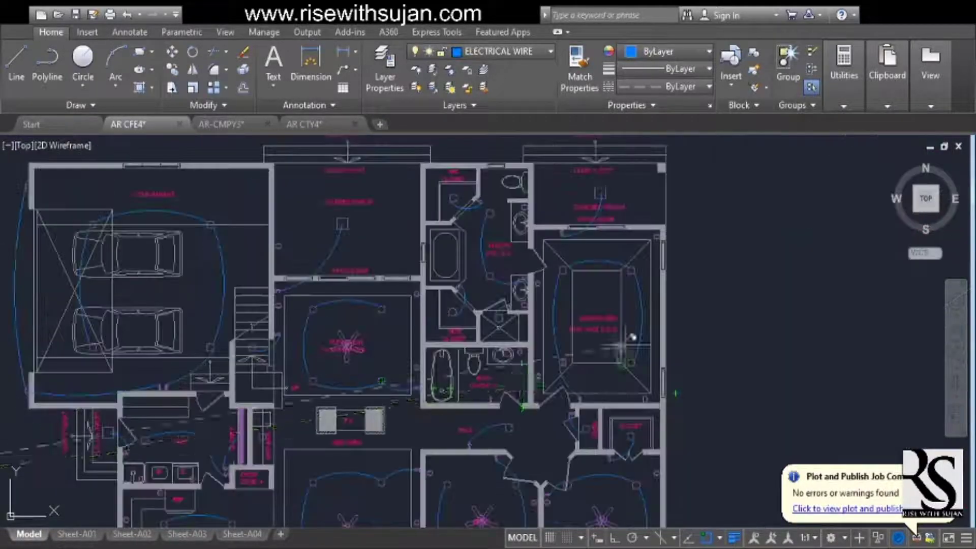
pyautogui.scroll(3, 533, 370)
# Place a copy of the ceiling fan on the dining room's ceiling light.
pyautogui.scroll(-3, 607, 277)
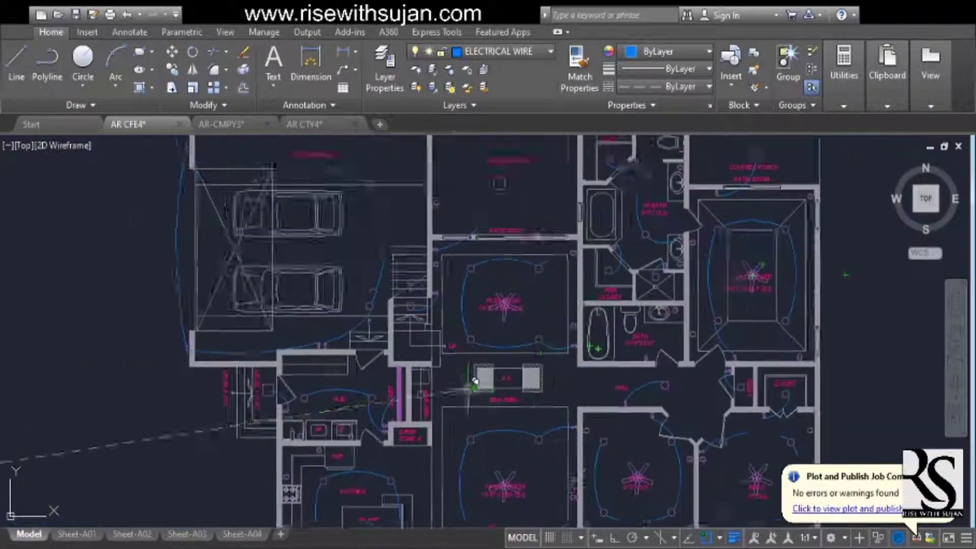
pyautogui.scroll(4, 435, 333)
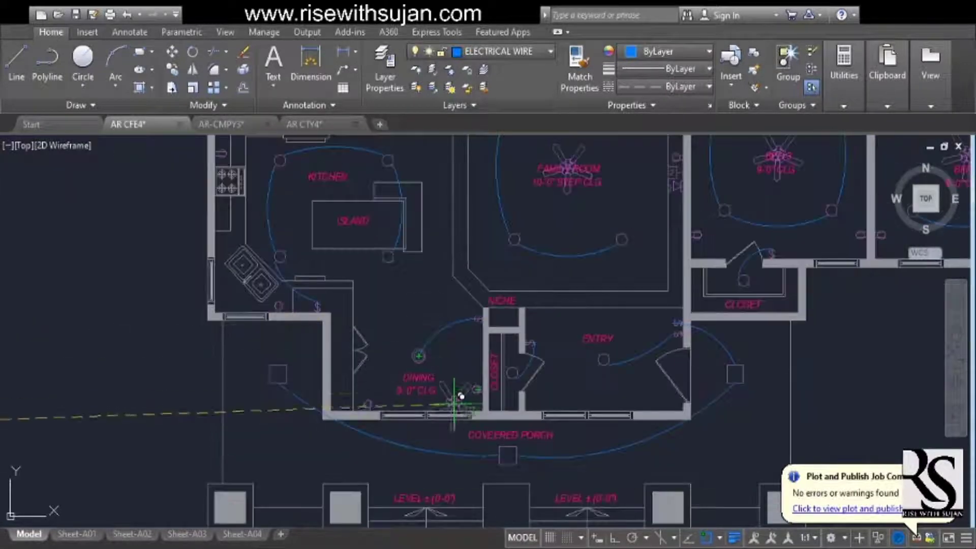
pyautogui.scroll(2, 444, 381)
pyautogui.scroll(-2, 414, 337)
pyautogui.scroll(4, 436, 375)
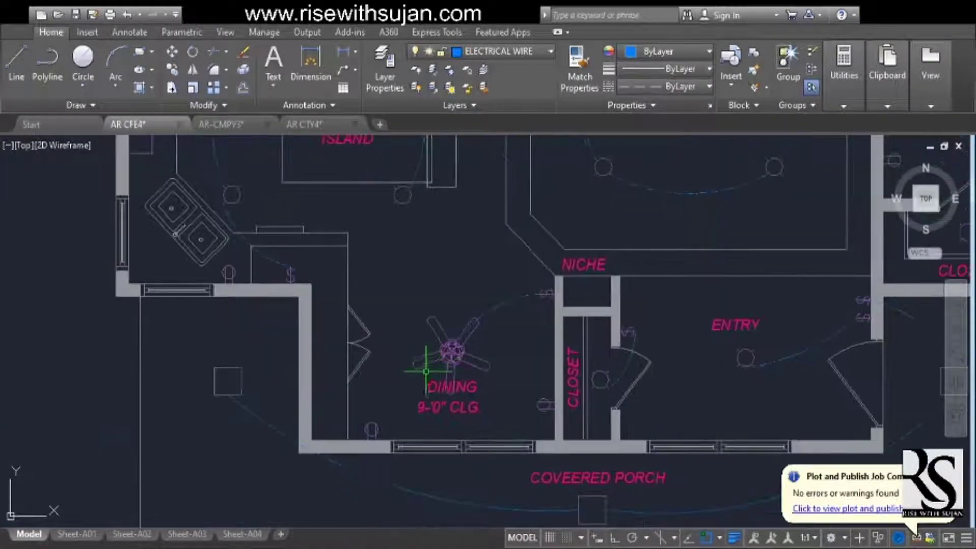
# Move the dining room light from under the fan to below its label and place a matching light above the fan.
pyautogui.click(475, 375)
pyautogui.scroll(-1, 475, 375)
pyautogui.scroll(-2, 512, 369)
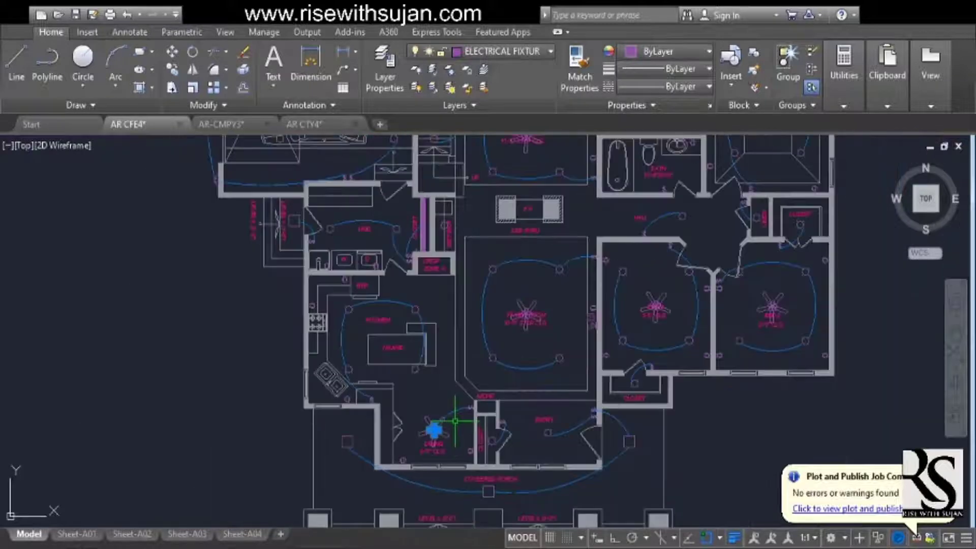
pyautogui.scroll(6, 455, 421)
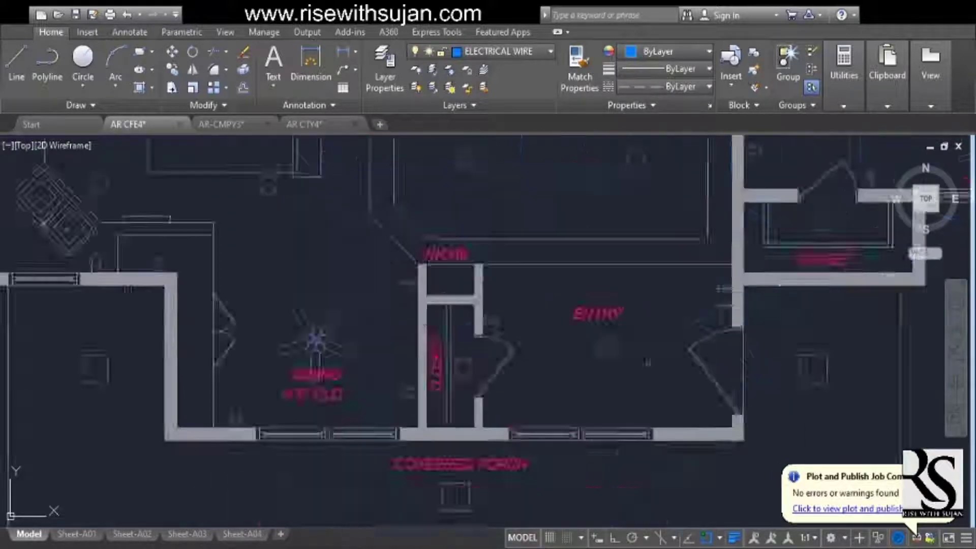
pyautogui.scroll(-4, 657, 360)
pyautogui.scroll(6, 563, 398)
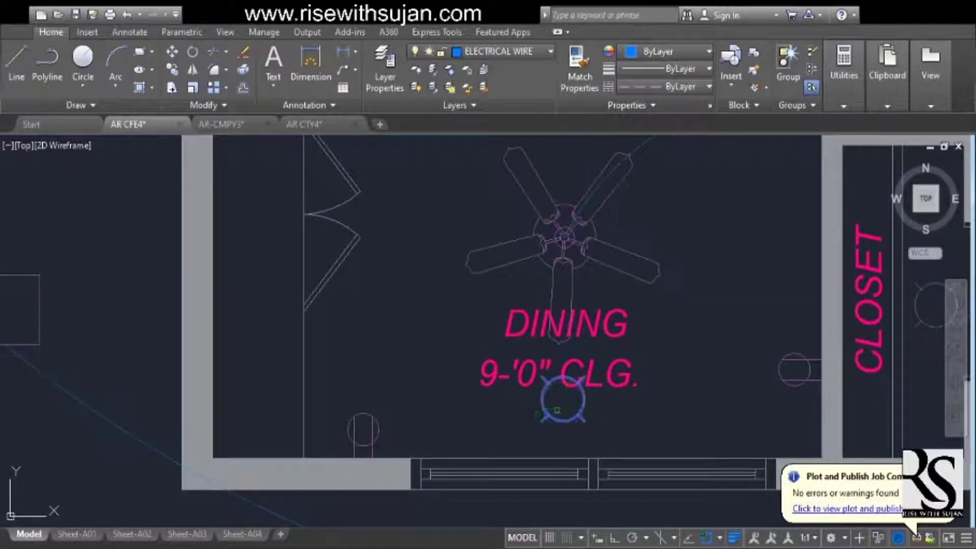
pyautogui.scroll(-3, 574, 402)
pyautogui.scroll(5, 610, 331)
pyautogui.scroll(-5, 642, 273)
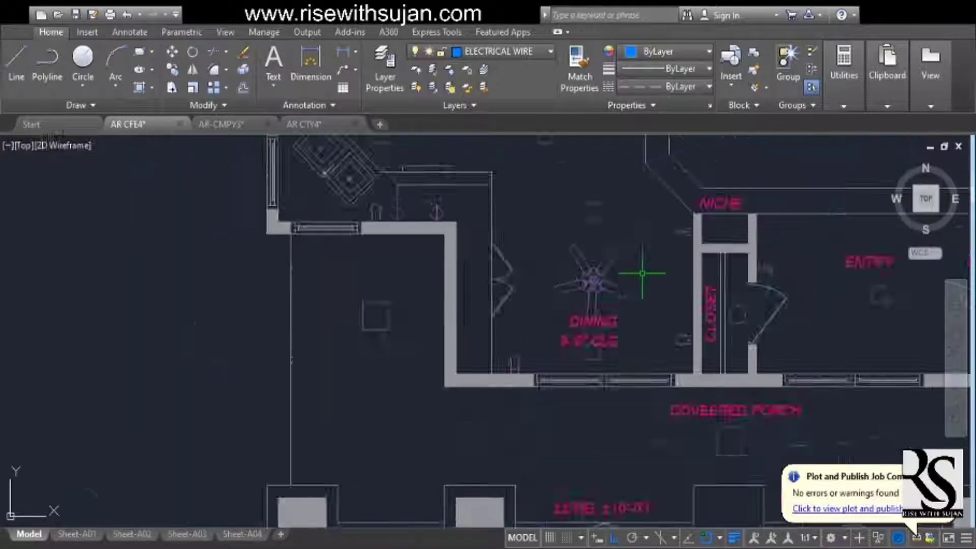
# Copy the dining room switch just below the existing one and reshape the fan's wire arc to meet the copy.
pyautogui.scroll(7, 600, 295)
pyautogui.scroll(-4, 584, 329)
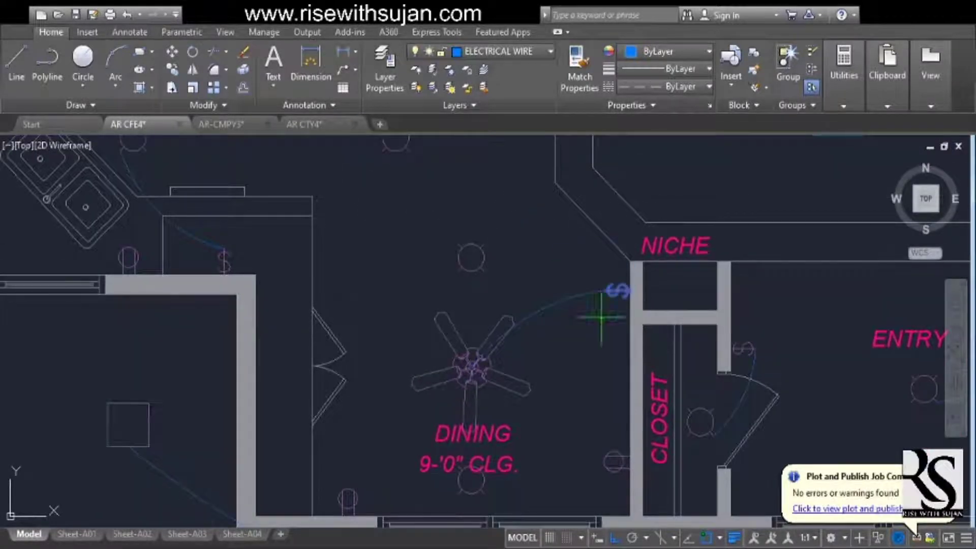
pyautogui.scroll(2, 585, 316)
pyautogui.click(606, 281)
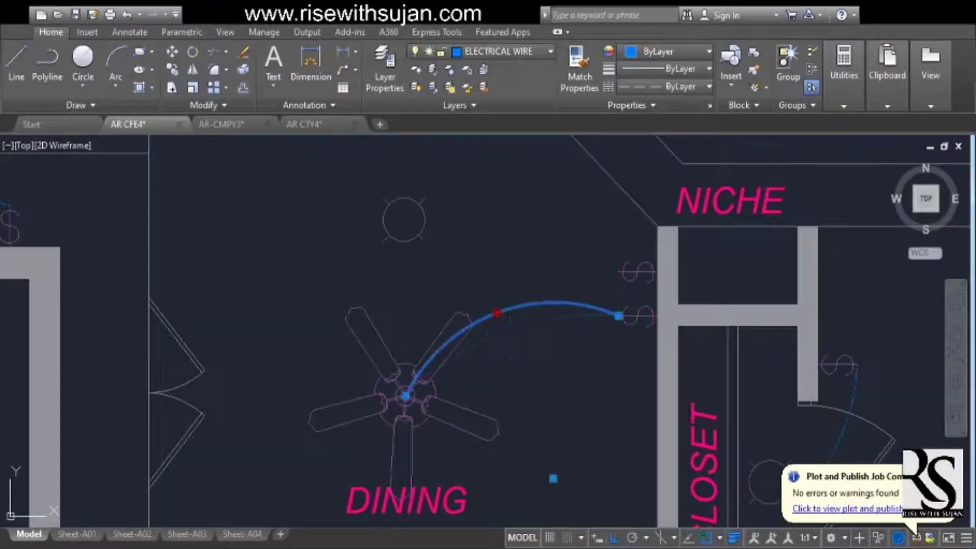
pyautogui.click(510, 335)
pyautogui.press('Escape')
# Draw a wire arc between the dining room's upper and lower lights, passing left of the fan.
pyautogui.scroll(-2, 591, 361)
pyautogui.scroll(2, 495, 261)
pyautogui.press('a')
pyautogui.press('Return')
pyautogui.click(479, 261)
pyautogui.scroll(-4, 529, 301)
pyautogui.scroll(4, 499, 444)
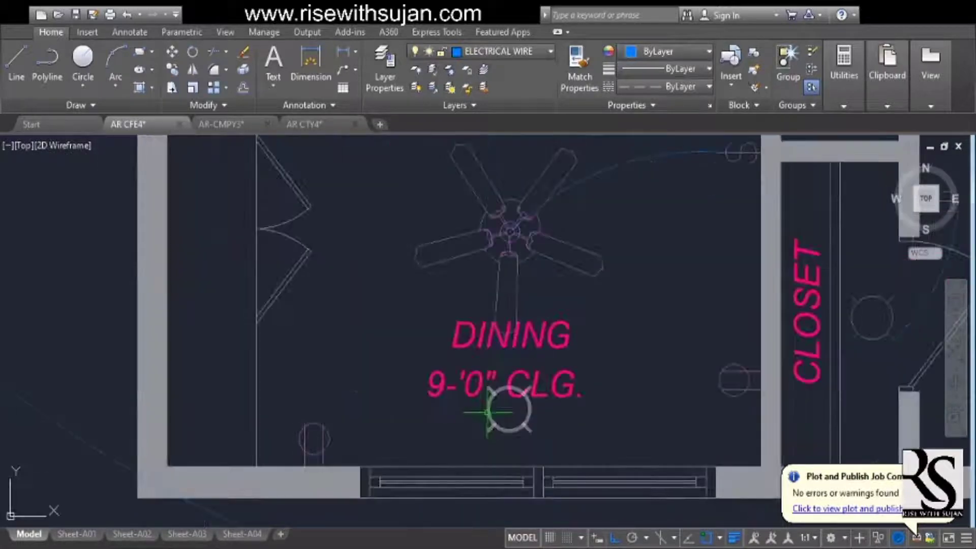
pyautogui.click(492, 391)
pyautogui.scroll(-4, 492, 391)
pyautogui.click(479, 333)
pyautogui.scroll(4, 499, 285)
pyautogui.click(499, 285)
pyautogui.scroll(-4, 498, 285)
# Reshape the arc between the two dining room lights by pulling its midpoint farther from the fan.
pyautogui.scroll(5, 549, 406)
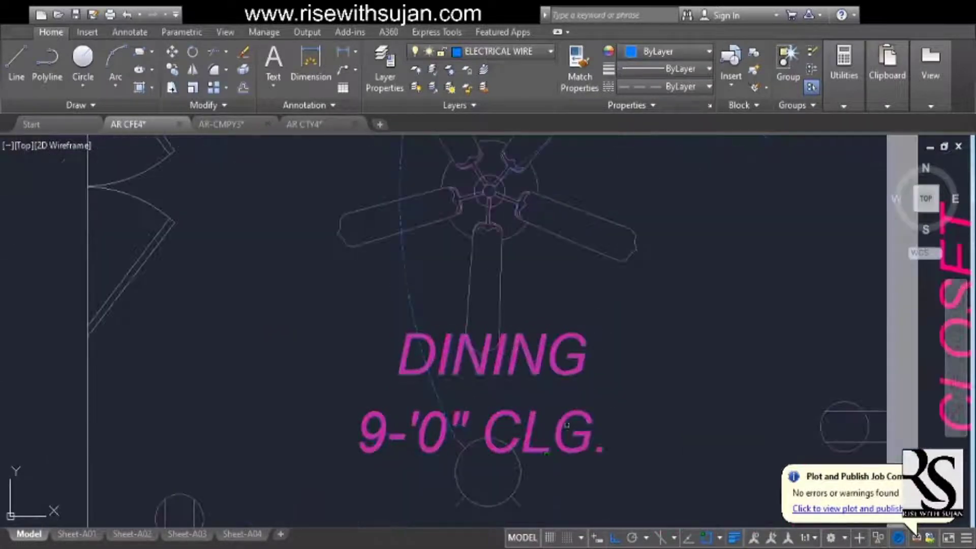
pyautogui.scroll(-4, 750, 339)
pyautogui.scroll(1, 577, 414)
pyautogui.scroll(4, 625, 342)
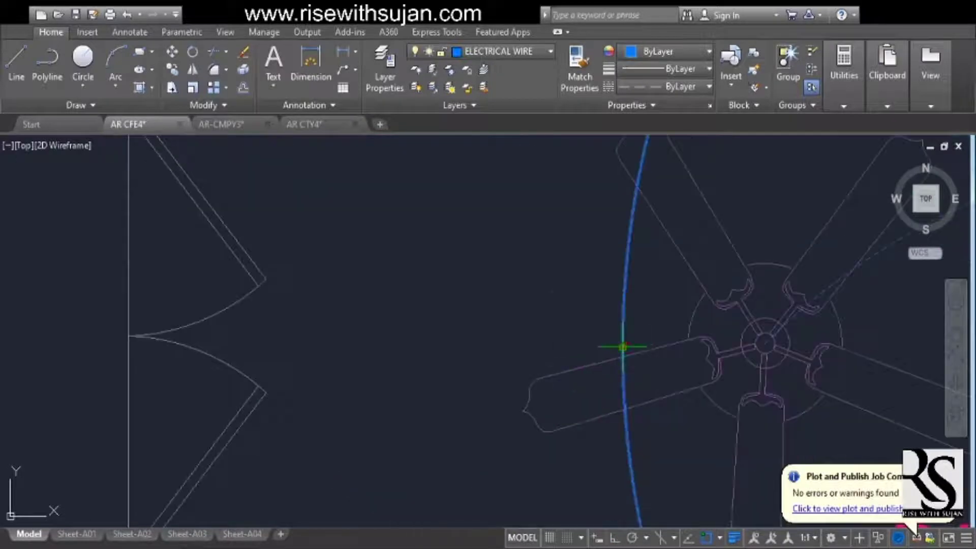
pyautogui.scroll(-5, 501, 387)
pyautogui.scroll(4, 643, 290)
pyautogui.click(600, 348)
# Move the FAMILY ROOM label below its fan and copy the room's switch just below the existing one.
pyautogui.moveTo(624, 187); pyautogui.dragTo(581, 320, button='middle')
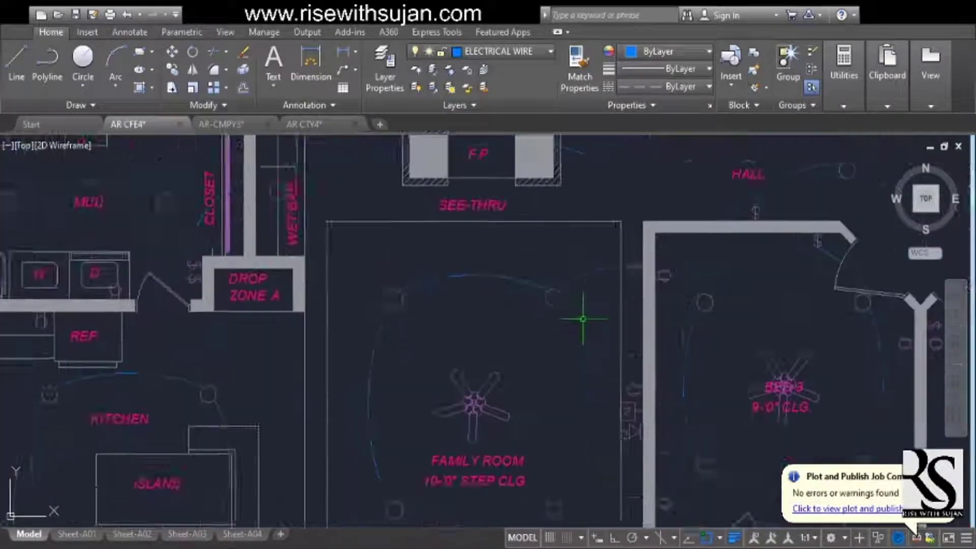
pyautogui.scroll(4, 640, 256)
pyautogui.scroll(-4, 549, 406)
pyautogui.scroll(5, 406, 401)
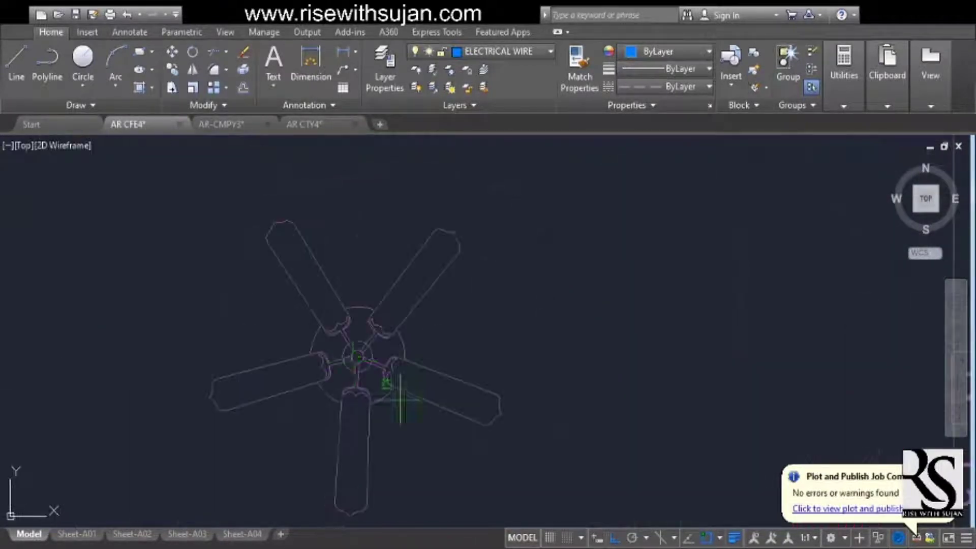
# Draw a wire arc from the family room's ceiling fan to the lower of its two wall switches.
pyautogui.click(363, 353)
pyautogui.scroll(-4, 364, 352)
pyautogui.scroll(4, 546, 169)
pyautogui.click(696, 170)
pyautogui.scroll(-4, 685, 214)
pyautogui.click(540, 295)
# Move the BED-3 label below its ceiling fan and copy the room's switch to the left of the existing one.
pyautogui.scroll(2, 588, 236)
pyautogui.click(548, 305)
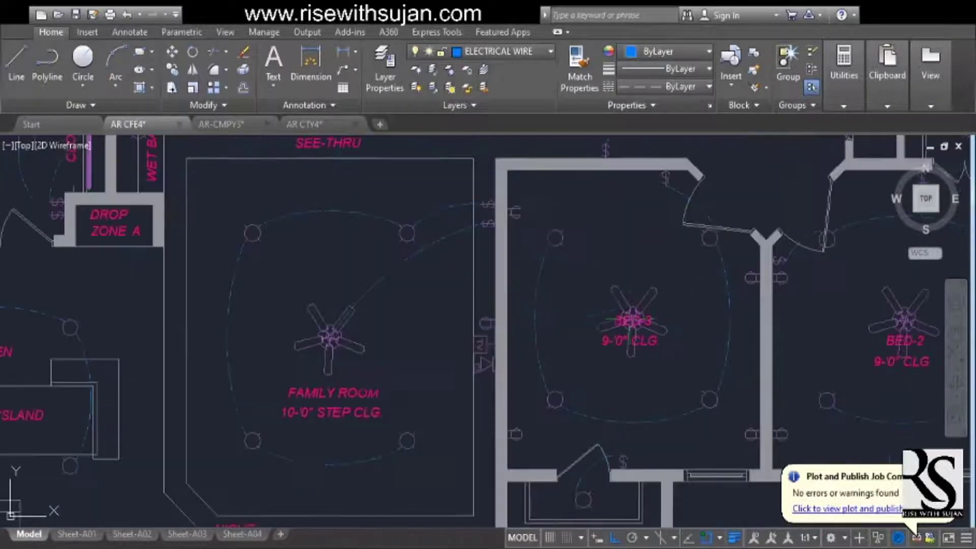
pyautogui.scroll(4, 525, 182)
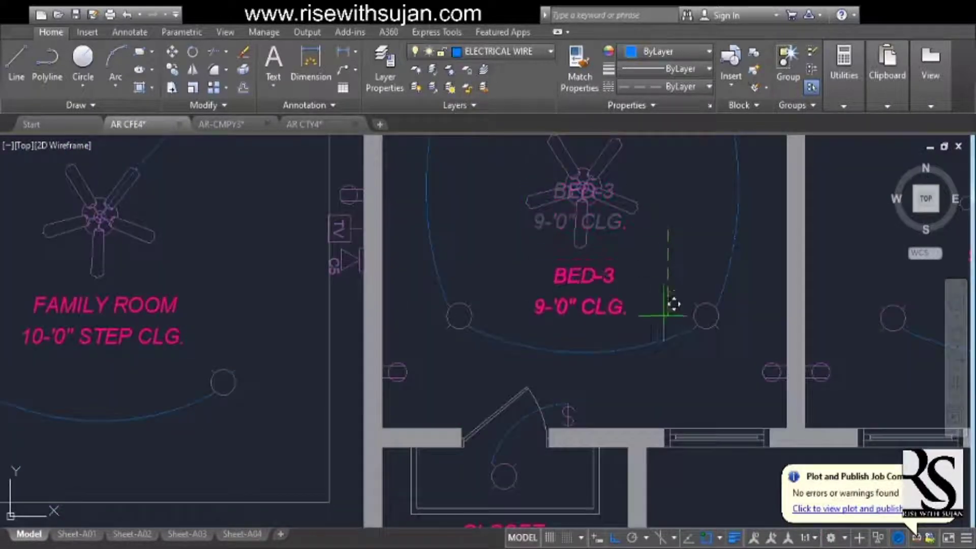
pyautogui.scroll(-4, 610, 307)
pyautogui.scroll(7, 503, 325)
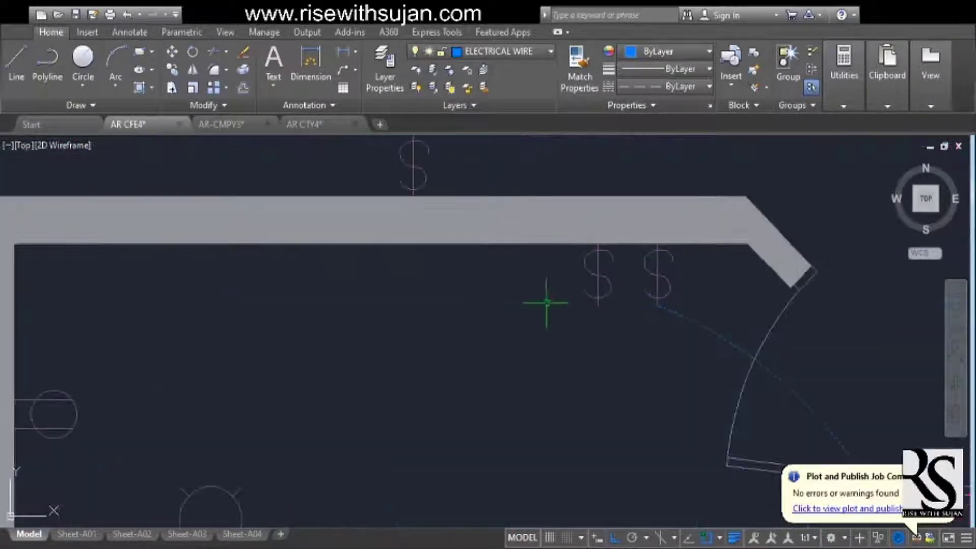
# Draw a wire arc from BED-3's left wall switch to the room's ceiling fan.
pyautogui.scroll(-6, 547, 300)
pyautogui.scroll(6, 533, 399)
pyautogui.click(540, 434)
pyautogui.scroll(-4, 533, 451)
pyautogui.click(524, 351)
pyautogui.click(561, 245)
pyautogui.scroll(-4, 562, 381)
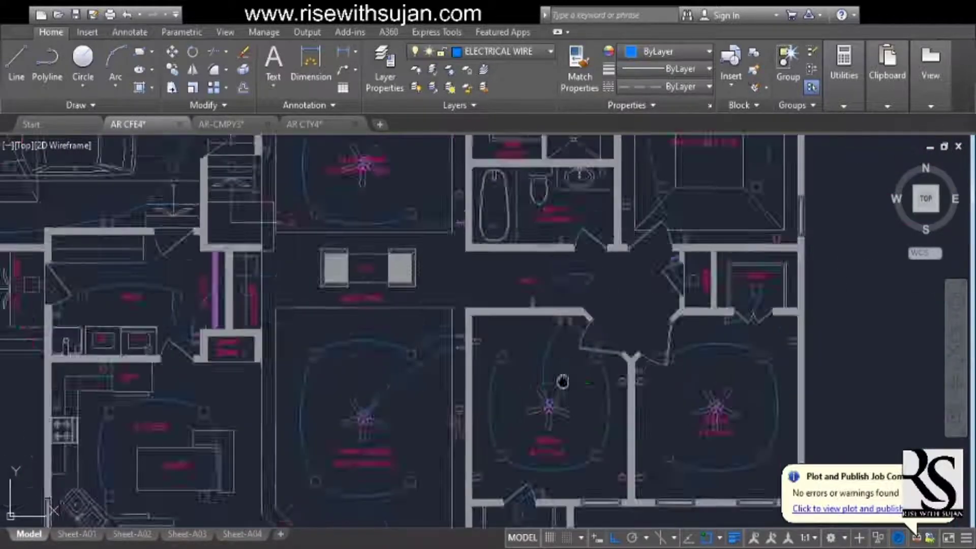
# Move the BED-2 label below its ceiling fan and copy the room's switch just below the existing one.
pyautogui.scroll(3, 562, 381)
pyautogui.scroll(-2, 640, 297)
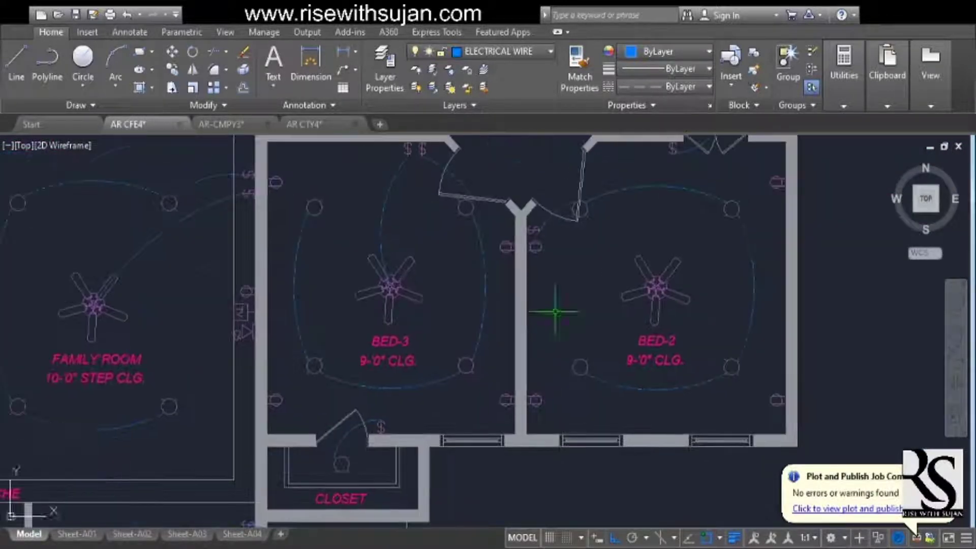
pyautogui.scroll(8, 529, 323)
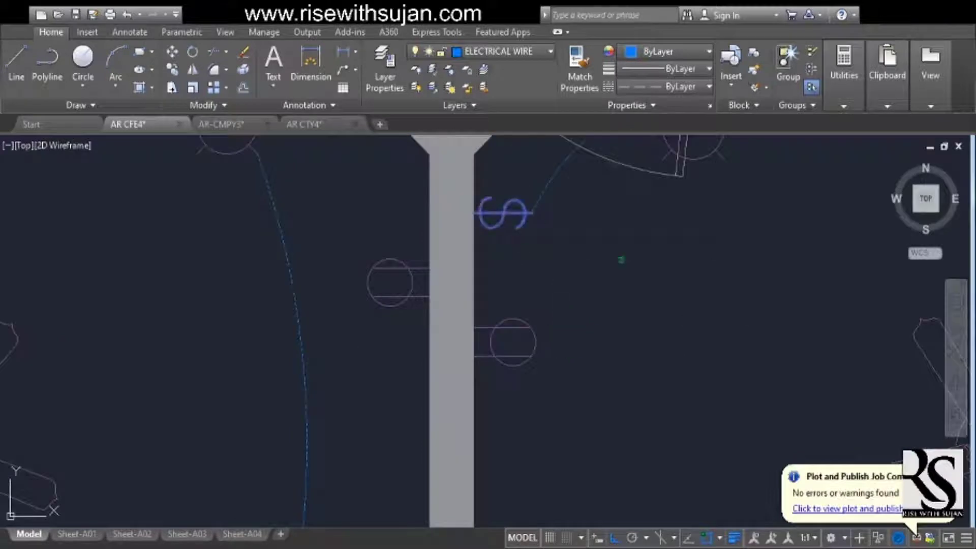
pyautogui.click(621, 260)
pyautogui.click(616, 320)
# Draw a wire arc from the lower of BED-2's two wall switches to the room's ceiling fan.
pyautogui.scroll(-2, 604, 342)
pyautogui.click(525, 244)
pyautogui.click(739, 287)
pyautogui.scroll(2, 836, 346)
pyautogui.click(831, 342)
pyautogui.scroll(-4, 762, 374)
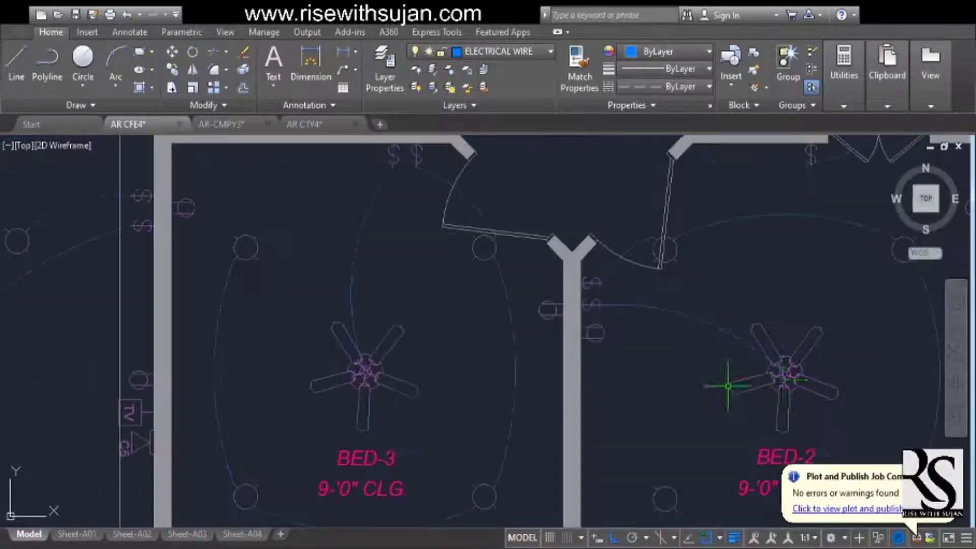
# Copy the master bedroom's switch to the right of the existing one and wire the copy to the ceiling fan with an arc.
pyautogui.scroll(-3, 728, 386)
pyautogui.scroll(5, 642, 273)
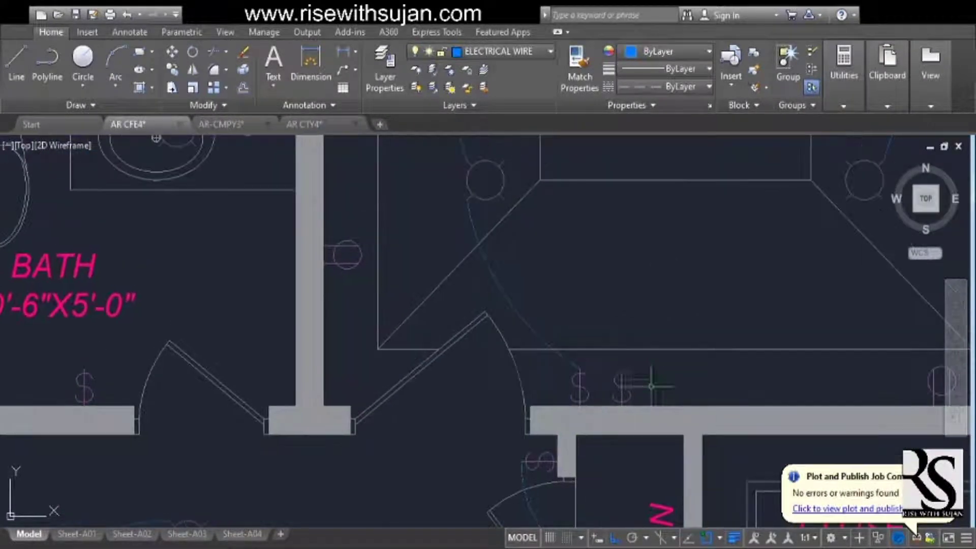
pyautogui.scroll(-3, 651, 386)
pyautogui.scroll(4, 676, 270)
pyautogui.scroll(-2, 642, 255)
# Move the MASTER BED and TRAY VAULT CLG. labels above the room's ceiling fan.
pyautogui.scroll(1, 638, 401)
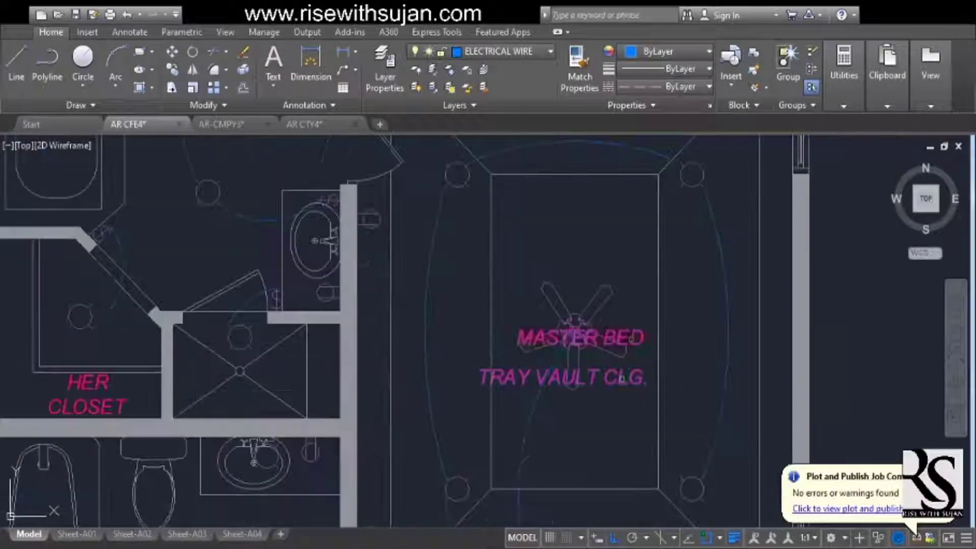
pyautogui.scroll(-4, 629, 315)
pyautogui.scroll(4, 629, 407)
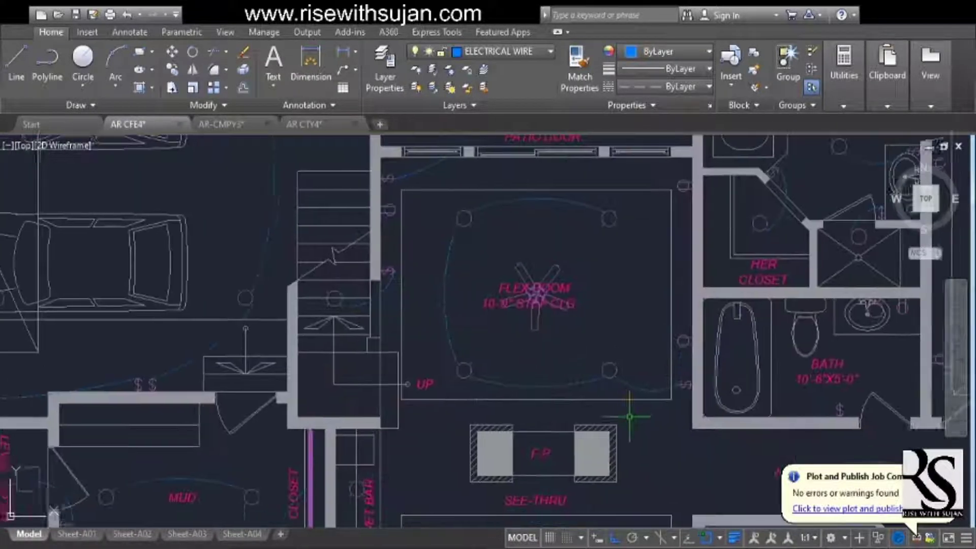
# Copy the flex room's switch just above the existing one on the wall and move the FLEX ROOM label above its fan.
pyautogui.scroll(4, 718, 423)
pyautogui.scroll(-4, 565, 268)
pyautogui.scroll(5, 516, 277)
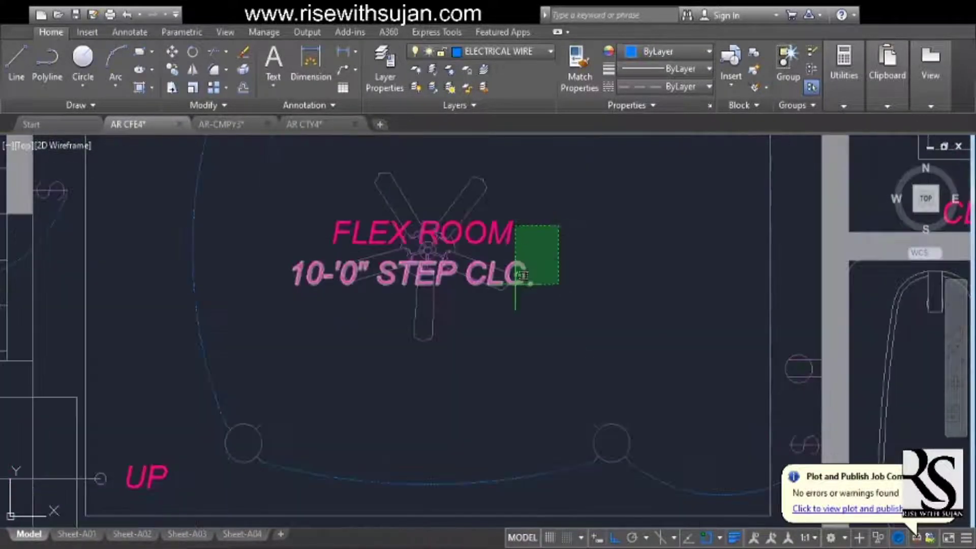
pyautogui.scroll(-4, 618, 338)
# Draw a wire arc from the flex room's ceiling fan to the upper of its two wall switches.
pyautogui.scroll(5, 550, 270)
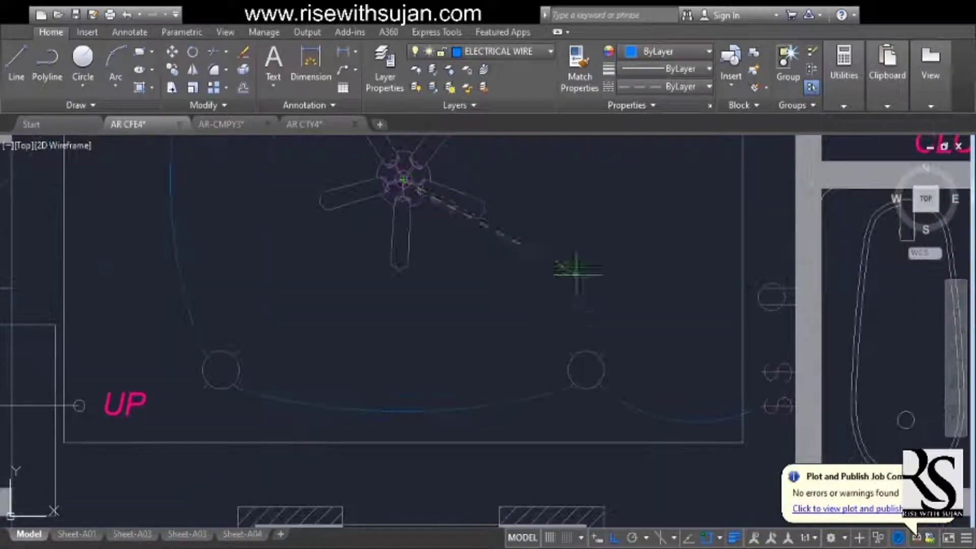
pyautogui.scroll(-2, 701, 356)
pyautogui.scroll(-4, 641, 285)
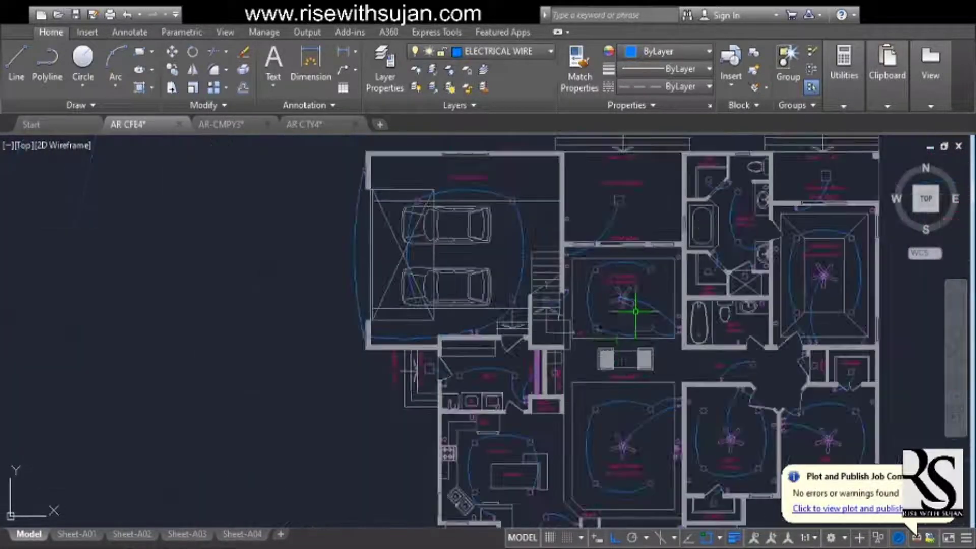
# Copy BED-2's four-light array into the BONUS room.
pyautogui.scroll(-6, 555, 371)
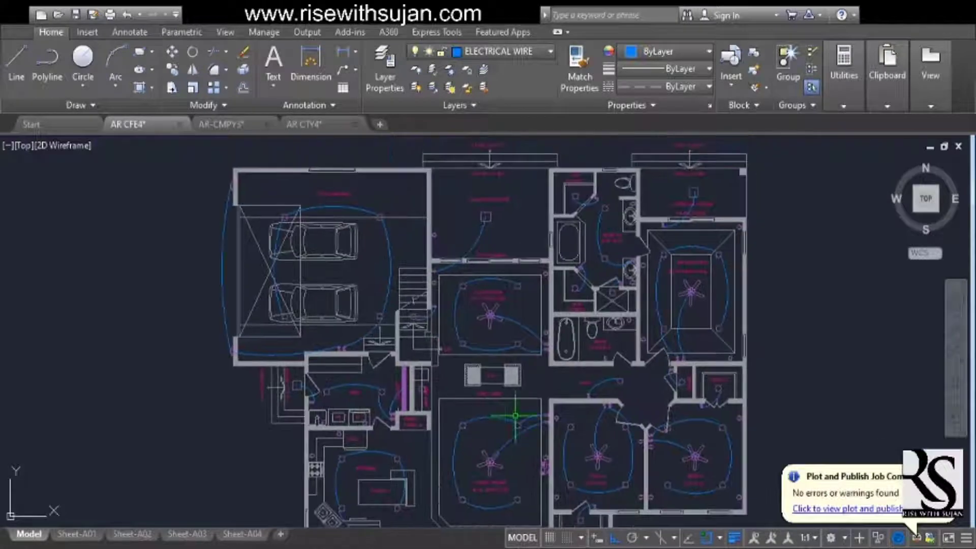
pyautogui.scroll(8, 599, 337)
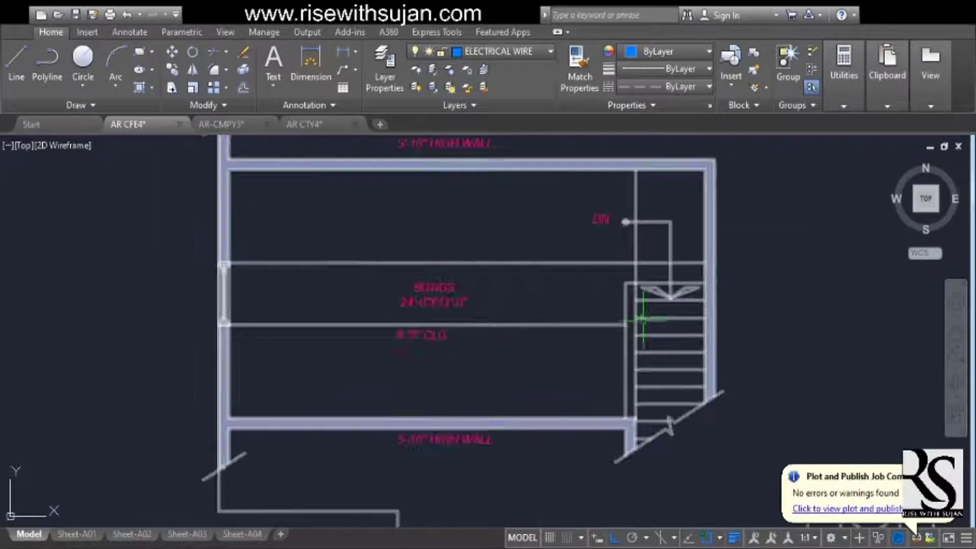
pyautogui.scroll(-5, 638, 321)
pyautogui.scroll(7, 454, 407)
pyautogui.scroll(-5, 454, 407)
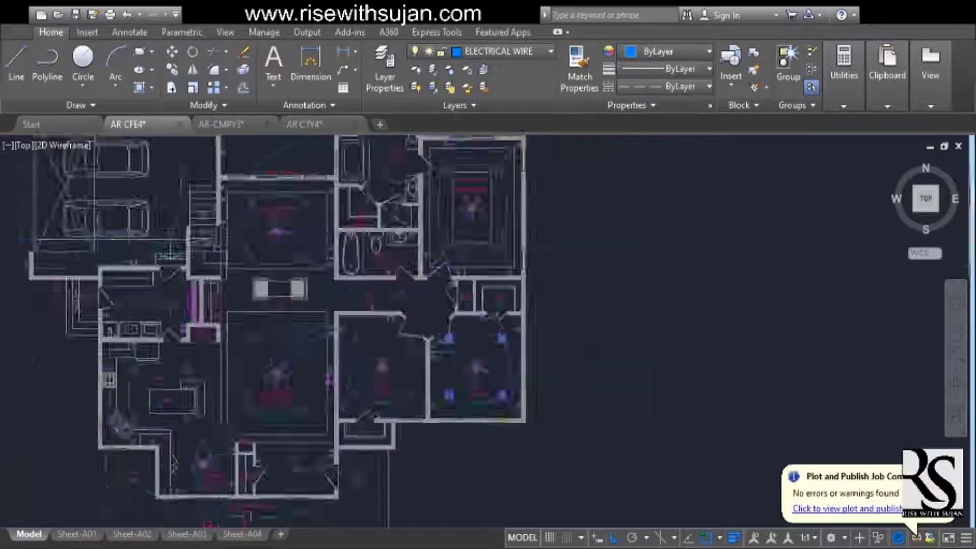
pyautogui.scroll(7, 610, 326)
pyautogui.click(585, 362)
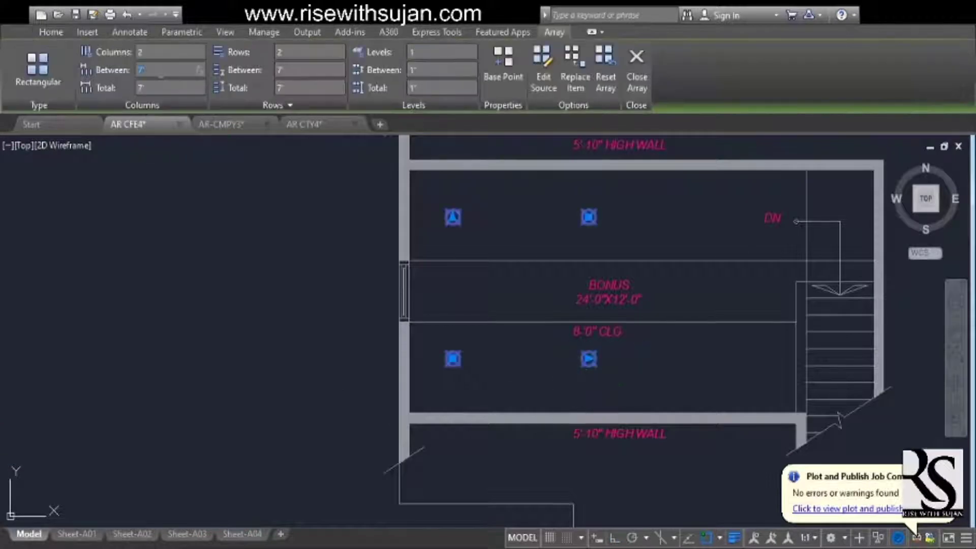
# Set the column spacing of the BONUS room's light array to 10'.
pyautogui.click(161, 75)
pyautogui.write("110'")
pyautogui.press('Return')
pyautogui.scroll(-6, 408, 306)
pyautogui.scroll(4, 430, 303)
pyautogui.write("10'")
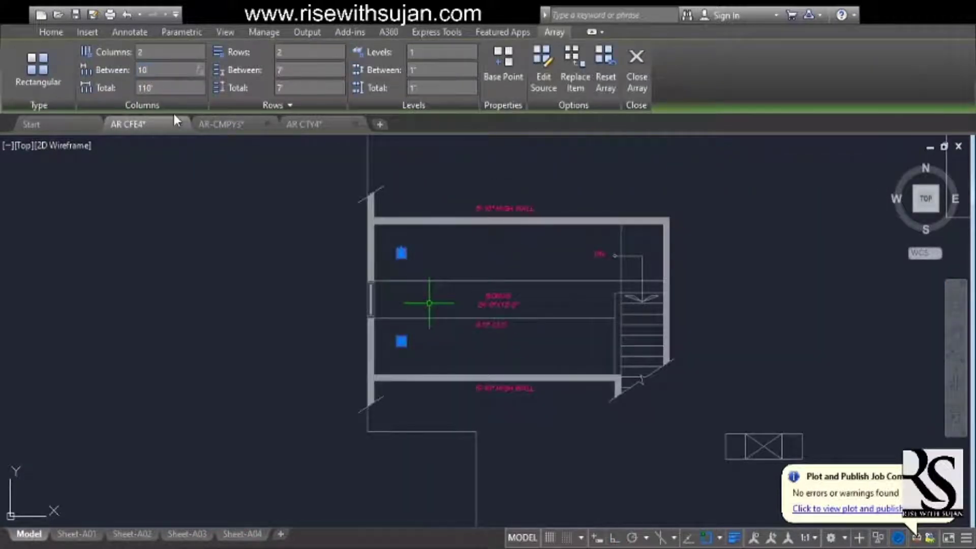
pyautogui.press('Return')
pyautogui.press('Escape')
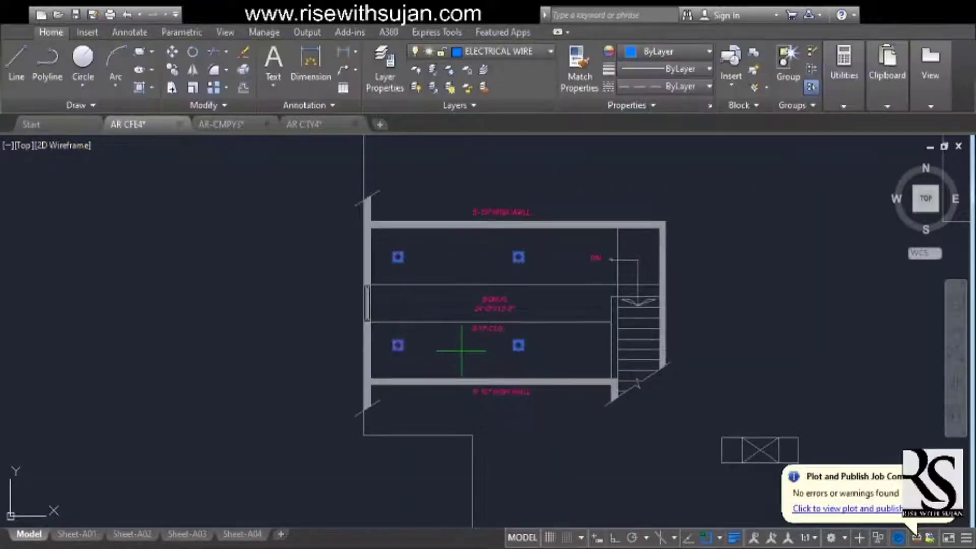
# Move the light array by its centre to the middle of the BONUS room.
pyautogui.scroll(3, 409, 362)
pyautogui.click(392, 333)
pyautogui.click(582, 193)
pyautogui.moveTo(618, 222); pyautogui.dragTo(546, 272, button='middle')
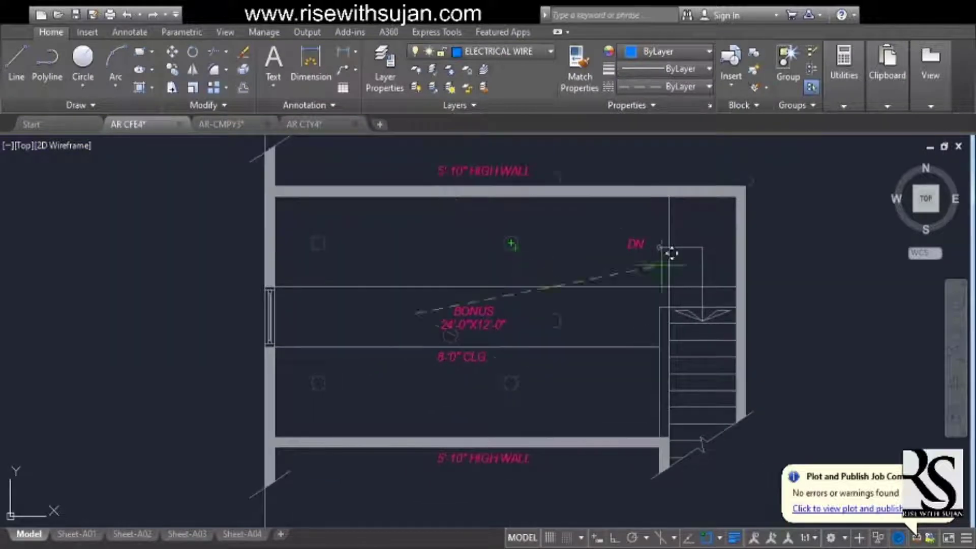
pyautogui.click(275, 196)
pyautogui.click(659, 437)
pyautogui.moveTo(485, 330); pyautogui.dragTo(466, 308, button='middle')
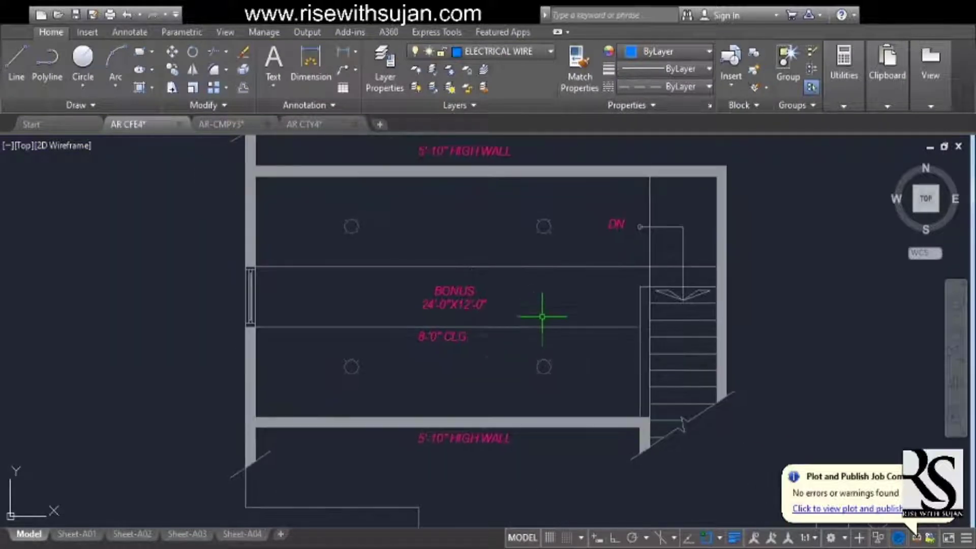
# Copy BED-2's lower wall switch into the BONUS room, above the DN label.
pyautogui.scroll(-4, 596, 313)
pyautogui.scroll(5, 376, 350)
pyautogui.click(371, 288)
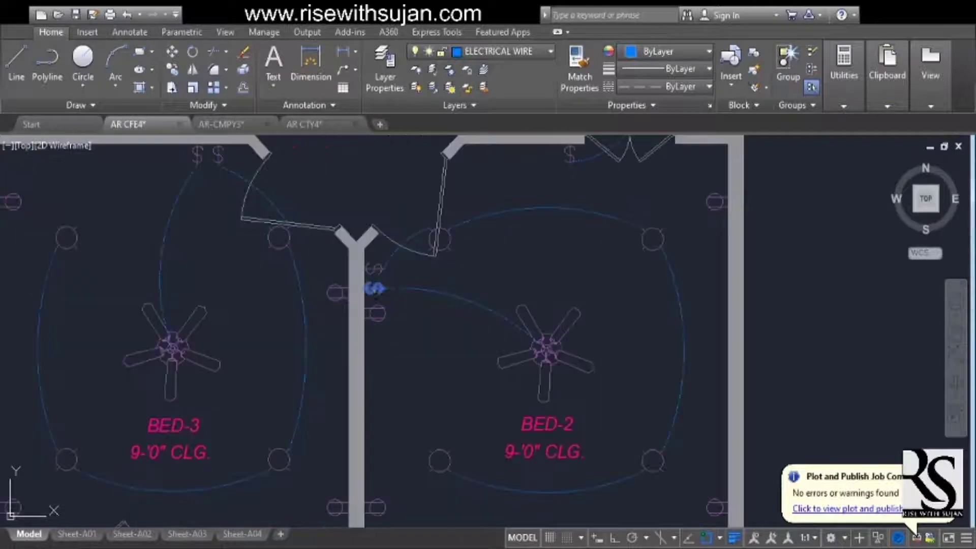
pyautogui.write('co')
pyautogui.press('Return')
pyautogui.click(371, 288)
pyautogui.scroll(-4, 225, 402)
pyautogui.scroll(6, 695, 266)
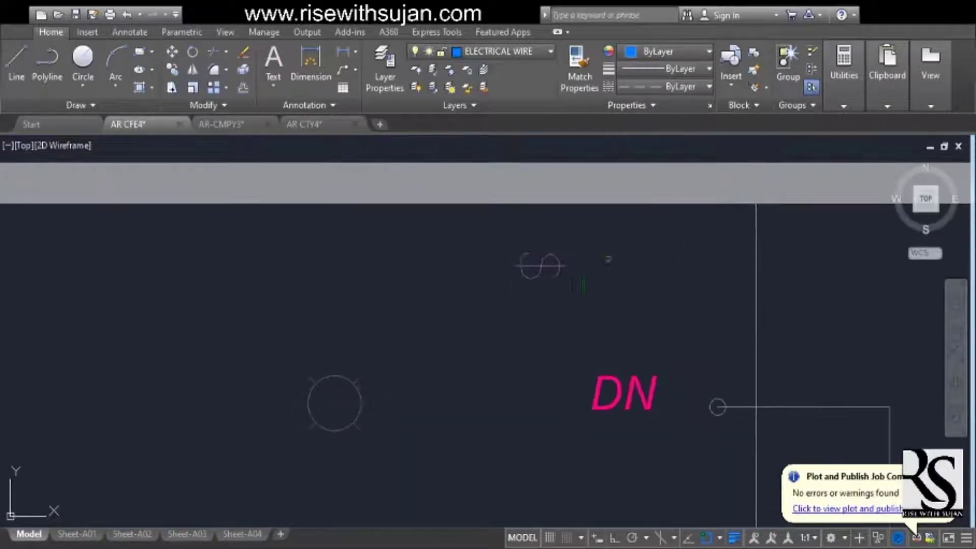
# Rotate the BONUS room's copied switch upright and move it against the room's upper wall.
pyautogui.press('F8')
pyautogui.click(547, 366)
pyautogui.moveTo(544, 330); pyautogui.dragTo(539, 370, button='middle')
pyautogui.click(535, 305)
pyautogui.click(536, 277)
pyautogui.click(535, 244)
# Draw a wire arc from the BONUS room's upper right light to its wall switch.
pyautogui.scroll(-4, 653, 289)
pyautogui.scroll(4, 532, 320)
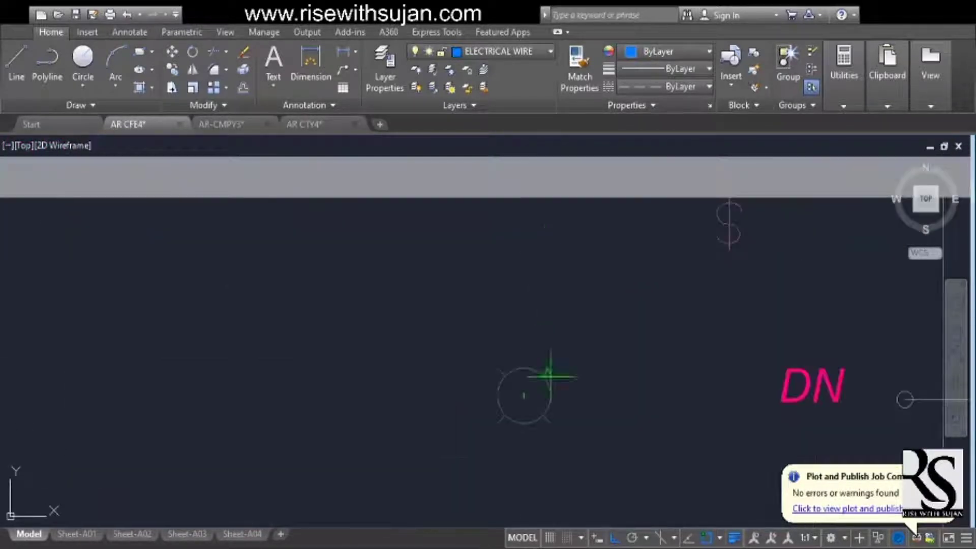
pyautogui.click(730, 249)
pyautogui.click(622, 275)
pyautogui.scroll(2, 622, 282)
pyautogui.press('Escape')
# Draw wire arcs between the BONUS room's two upper lights and between its two left lights.
pyautogui.scroll(-6, 668, 248)
pyautogui.press('Return')
pyautogui.scroll(2, 334, 291)
pyautogui.click(331, 289)
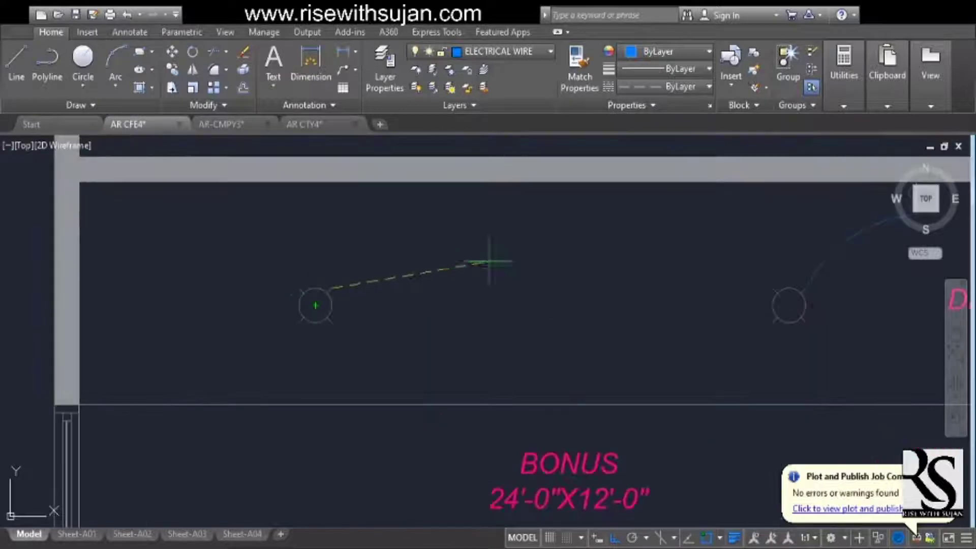
pyautogui.scroll(-4, 646, 270)
pyautogui.scroll(4, 538, 391)
pyautogui.click(463, 400)
pyautogui.click(449, 374)
pyautogui.click(479, 216)
pyautogui.scroll(-6, 466, 253)
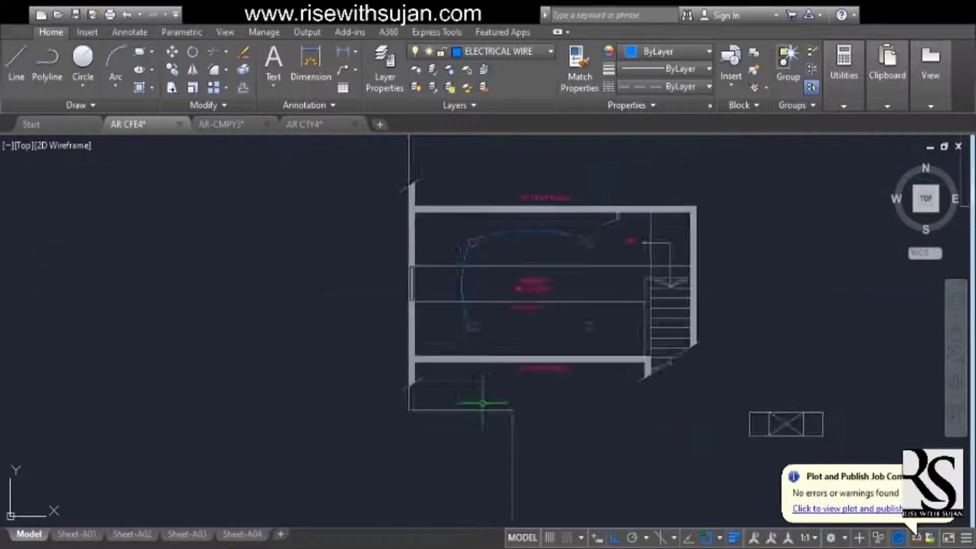
# Reshape the BONUS room's upper and left wire arcs so they bow farther outward.
pyautogui.scroll(6, 542, 222)
pyautogui.click(560, 215)
pyautogui.click(537, 252)
pyautogui.scroll(2, 516, 234)
pyautogui.click(512, 249)
pyautogui.scroll(-2, 523, 264)
pyautogui.click(533, 275)
pyautogui.scroll(-2, 554, 321)
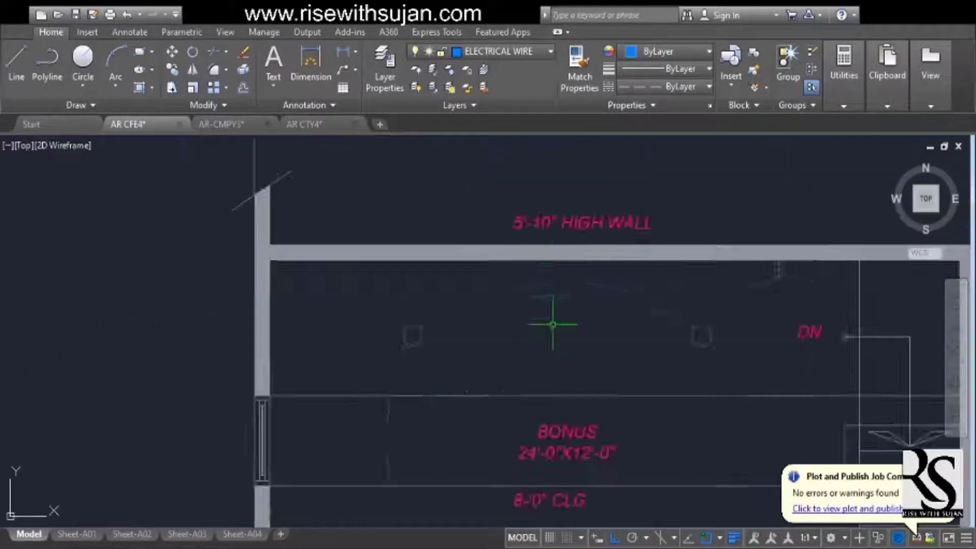
pyautogui.scroll(4, 450, 406)
pyautogui.click(440, 378)
pyautogui.press('Escape')
# Draw a wire arc between the BONUS room's two lower lights, bowing toward the lower wall.
pyautogui.scroll(-4, 448, 403)
pyautogui.moveTo(464, 409); pyautogui.dragTo(400, 243, button='middle')
pyautogui.scroll(2, 411, 350)
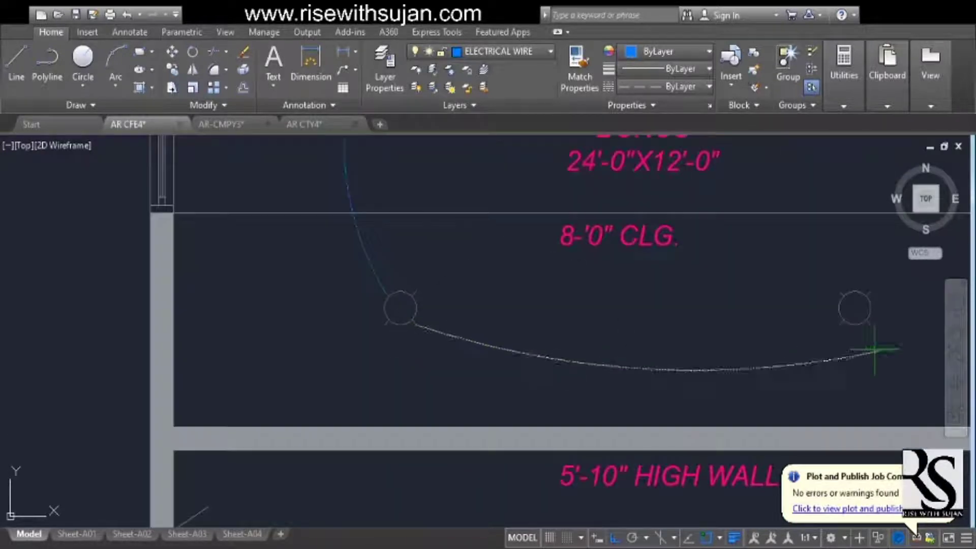
pyautogui.click(841, 324)
pyautogui.scroll(-4, 573, 392)
pyautogui.scroll(6, 523, 399)
pyautogui.click(534, 367)
pyautogui.press('Escape')
pyautogui.scroll(-8, 531, 394)
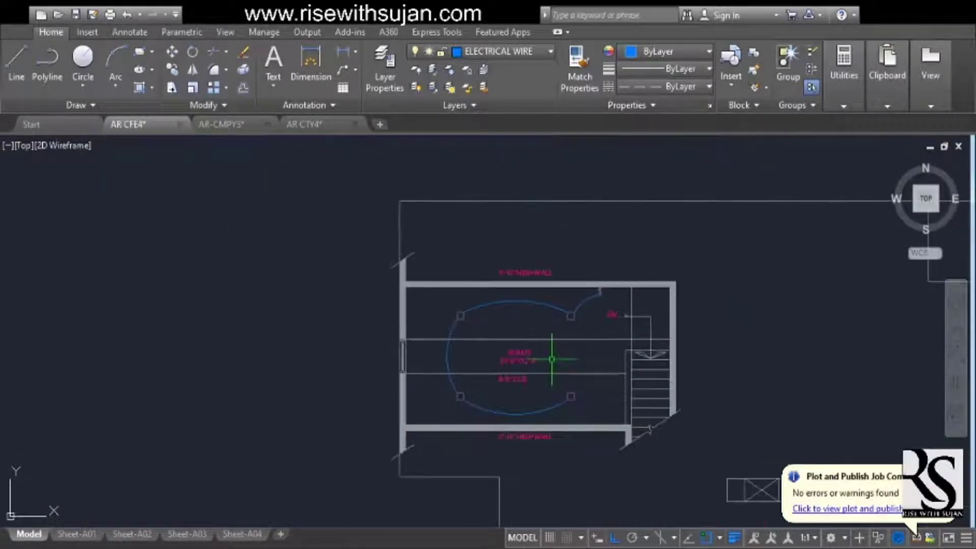
# Delete the 24'-0"X12'-0" size line from the BONUS room label.
pyautogui.scroll(5, 551, 358)
pyautogui.scroll(-4, 537, 355)
pyautogui.doubleClick(538, 303)
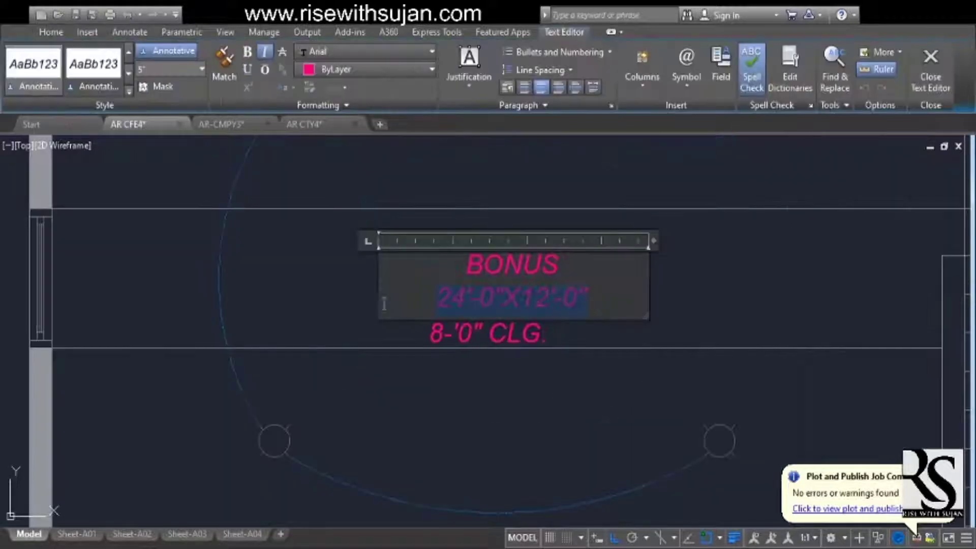
pyautogui.press('Delete')
# Place the ceiling height text directly under BONUS and move both labels toward the left side of the room.
pyautogui.click(496, 334)
pyautogui.moveTo(496, 333); pyautogui.dragTo(525, 414, button='middle')
pyautogui.moveTo(642, 323); pyautogui.dragTo(627, 316, button='middle')
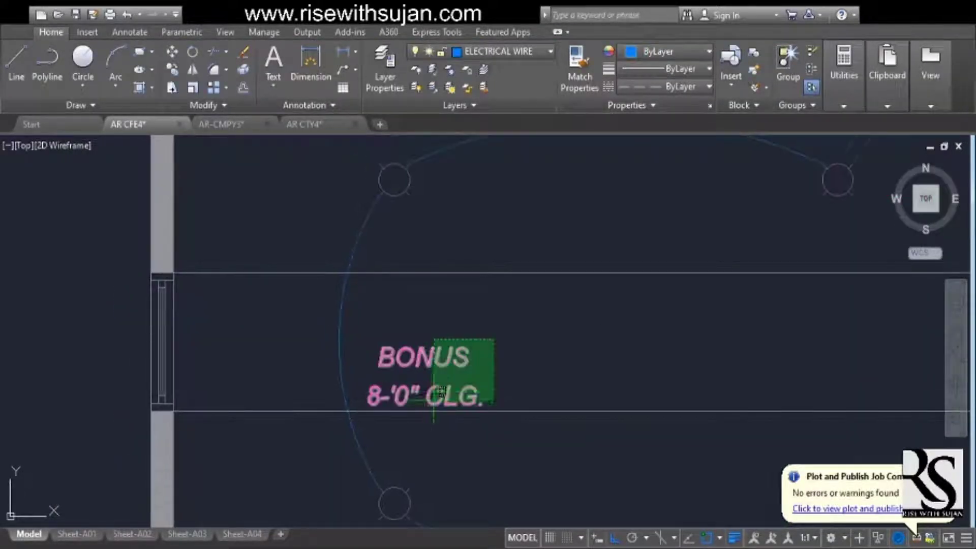
pyautogui.scroll(-5, 441, 354)
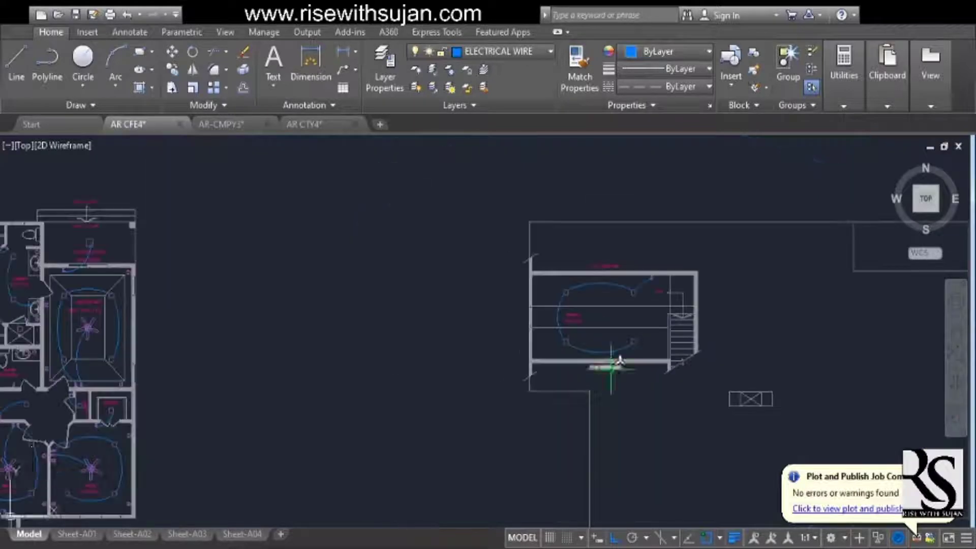
# Copy a ceiling fan from the main plan to the centre of the BONUS room's four lights.
pyautogui.scroll(5, 320, 403)
pyautogui.scroll(-4, 409, 362)
pyautogui.scroll(3, 413, 359)
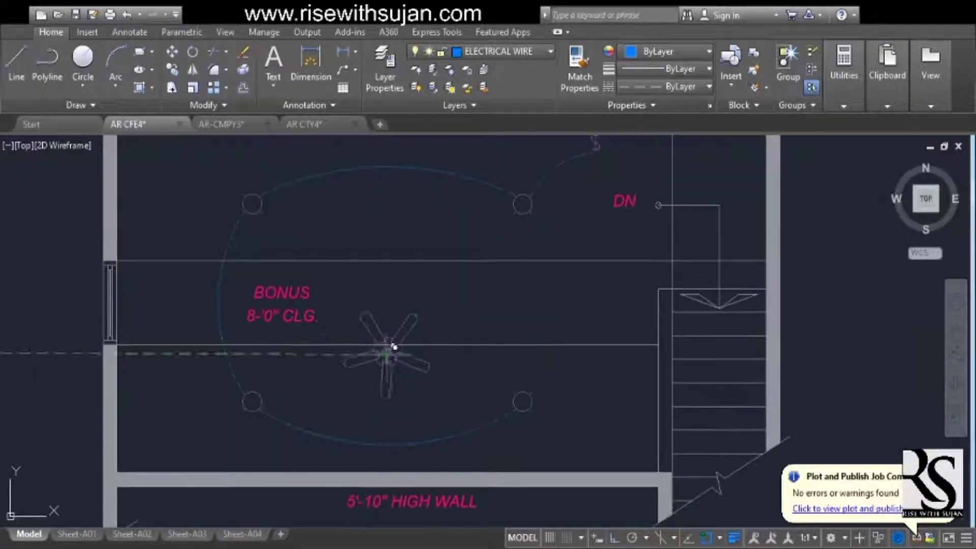
pyautogui.scroll(2, 438, 226)
pyautogui.scroll(-5, 405, 398)
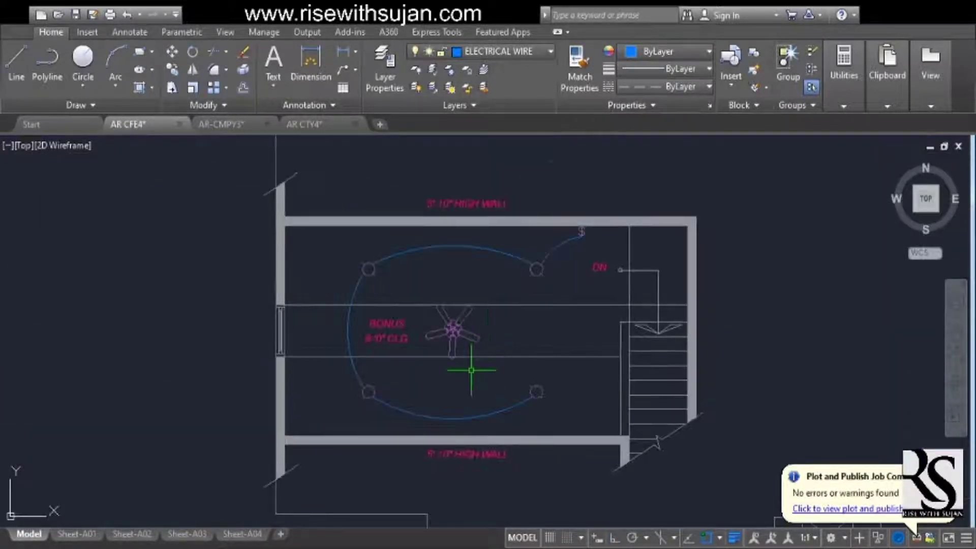
# Copy the BONUS room's $ switch beside itself and draw a wire arc from the ceiling fan to the new switch.
pyautogui.scroll(6, 585, 239)
pyautogui.scroll(-5, 505, 392)
pyautogui.scroll(5, 327, 303)
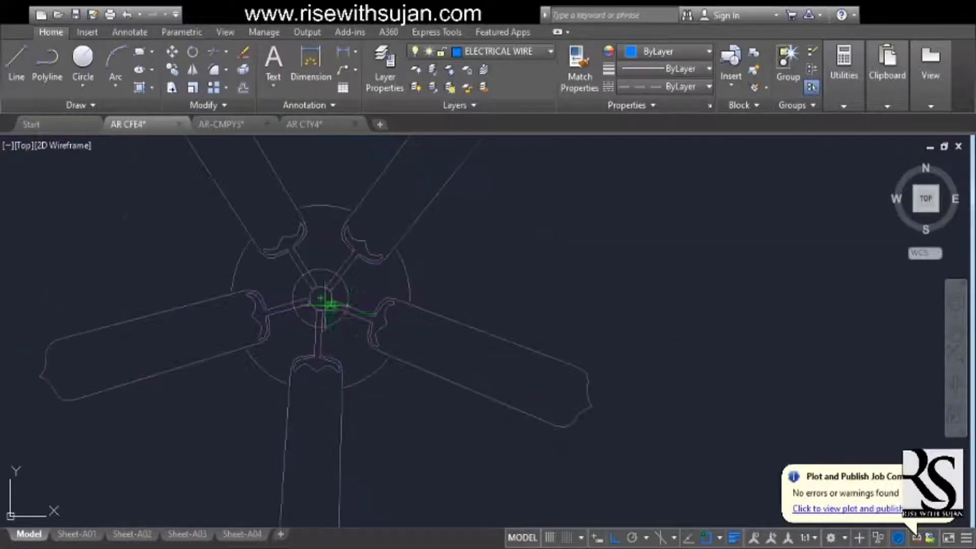
pyautogui.scroll(-4, 600, 339)
pyautogui.scroll(4, 655, 256)
pyautogui.scroll(-5, 578, 384)
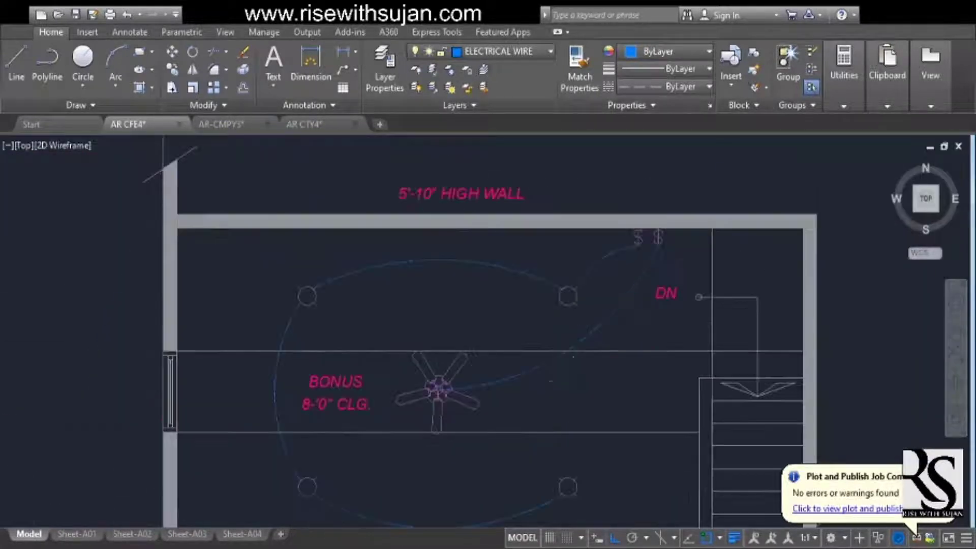
# Copy a wall outlet from the main plan onto the BONUS room's lower wall, near the lower-left corner.
pyautogui.scroll(7, 558, 316)
pyautogui.scroll(-5, 654, 330)
pyautogui.scroll(7, 447, 359)
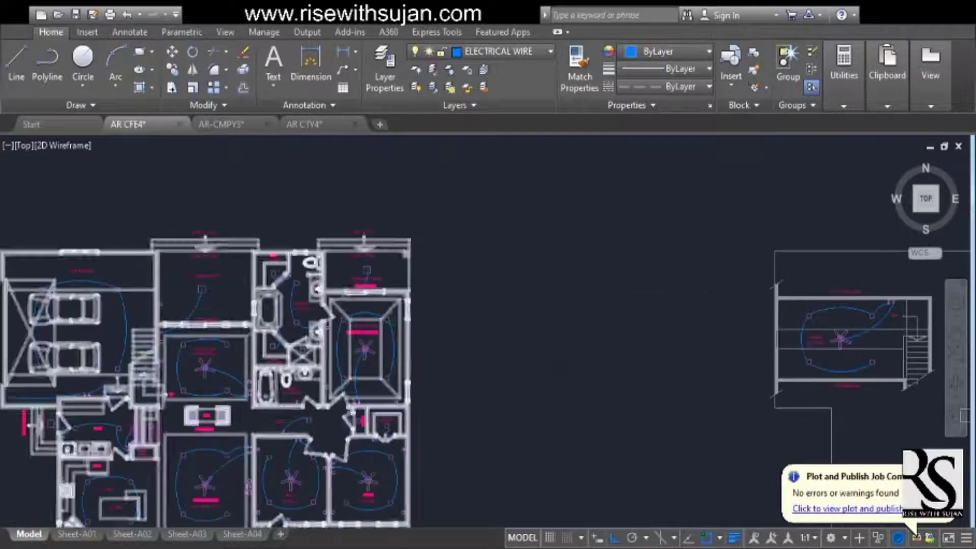
pyautogui.scroll(-5, 609, 407)
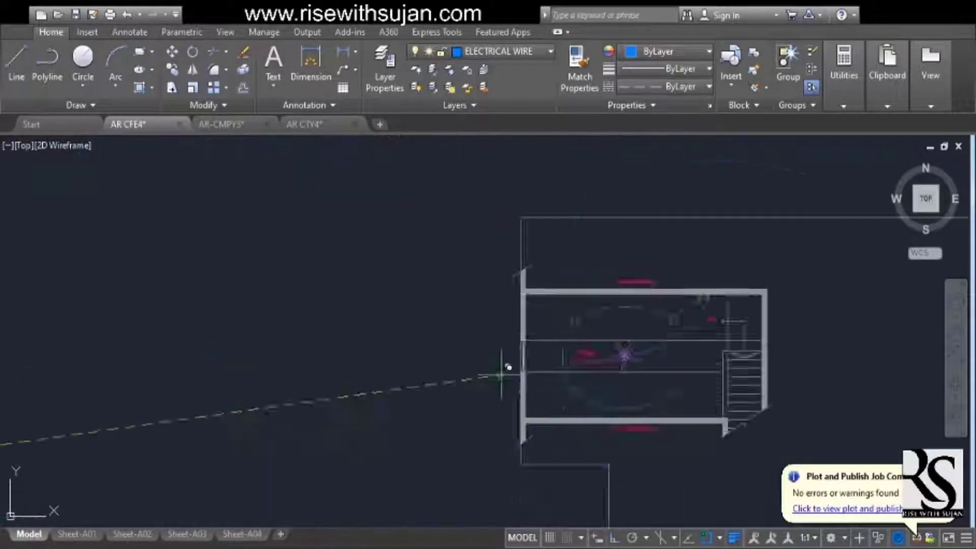
pyautogui.scroll(7, 505, 366)
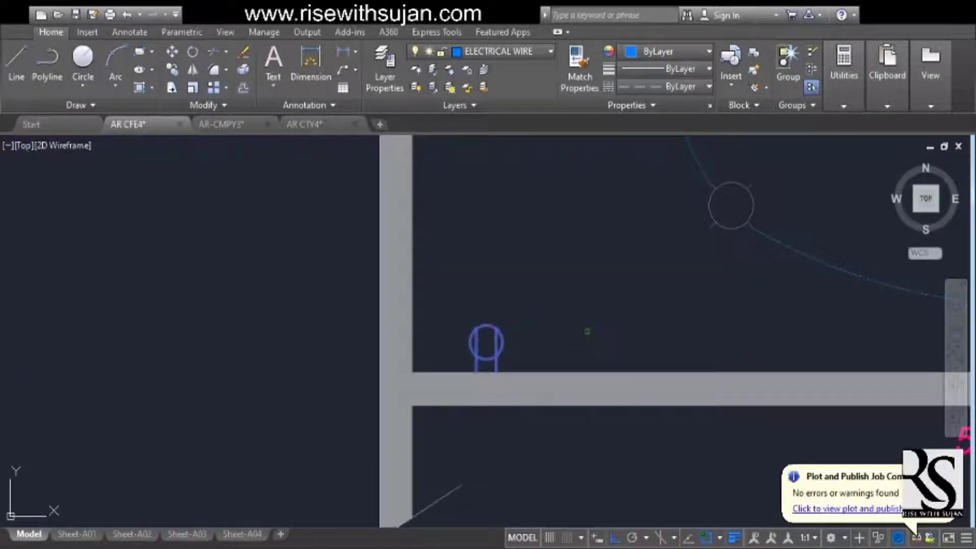
# Mirror the outlet to the BONUS room's upper wall, and mirror both outlets to the right side near the stairs.
pyautogui.scroll(-5, 642, 329)
pyautogui.scroll(5, 512, 291)
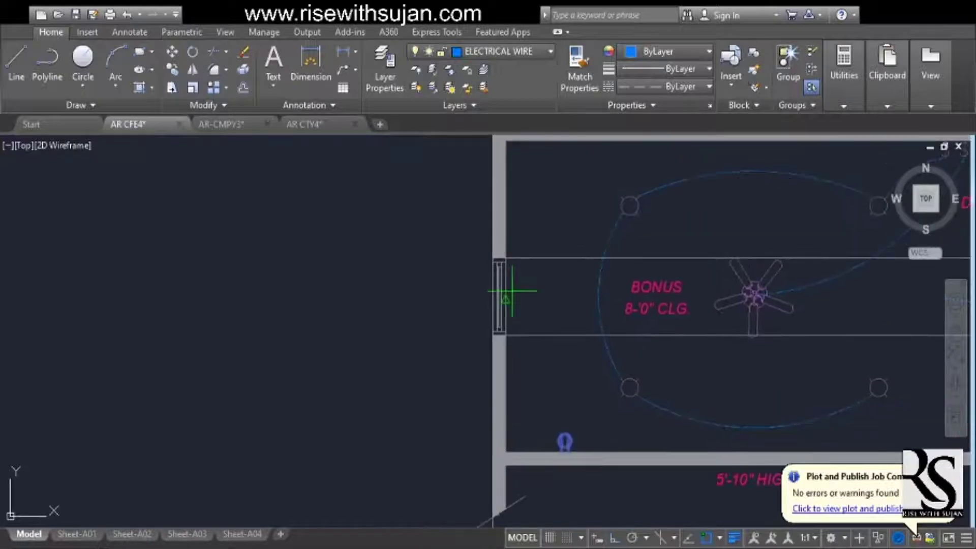
pyautogui.scroll(2, 578, 389)
pyautogui.scroll(-6, 621, 368)
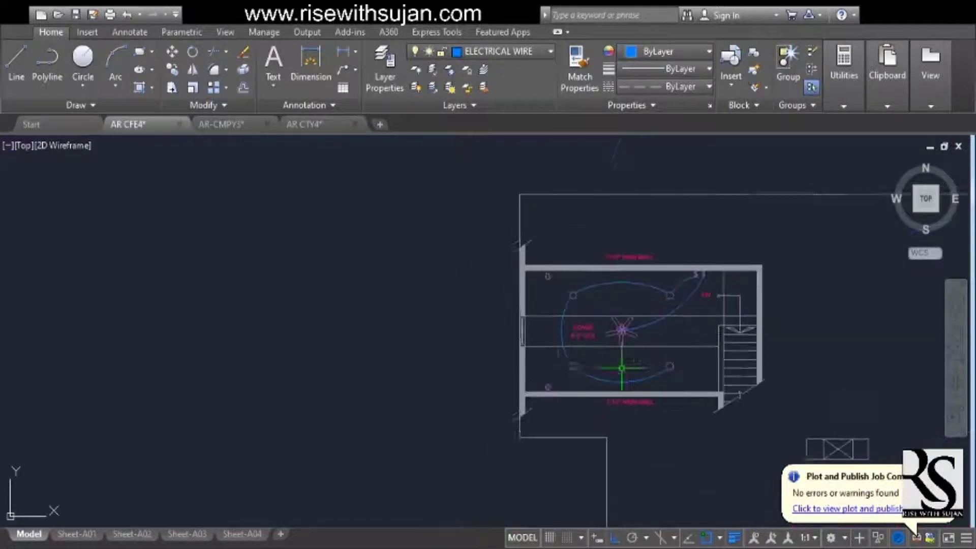
pyautogui.click(555, 367)
pyautogui.scroll(2, 681, 305)
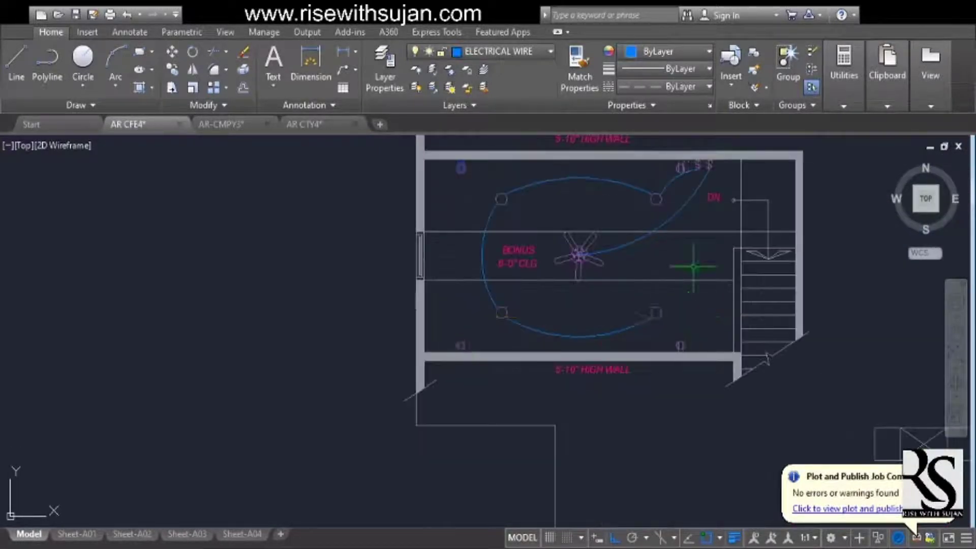
# Move the BONUS room's upper outlets against the inner face of the upper wall.
pyautogui.scroll(4, 599, 355)
pyautogui.scroll(-4, 610, 348)
pyautogui.scroll(4, 563, 261)
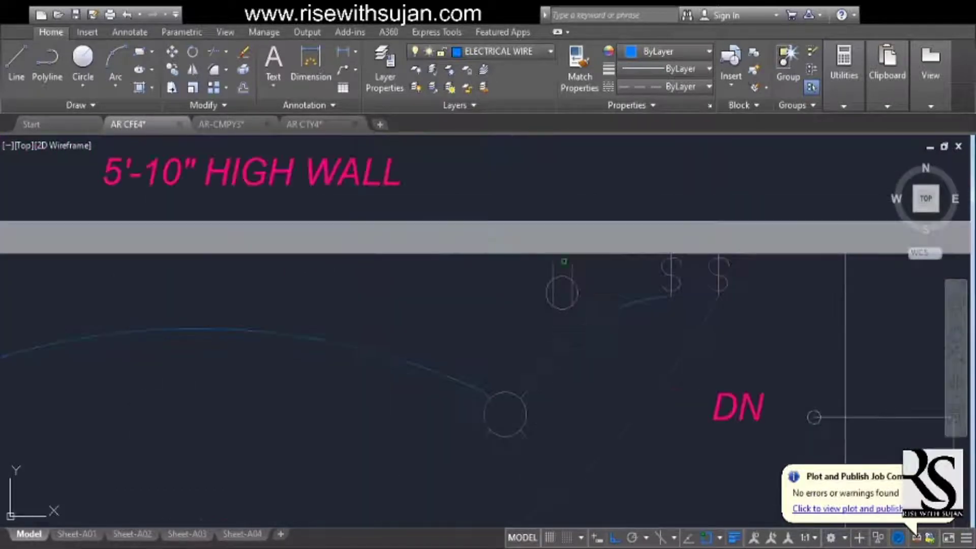
pyautogui.scroll(5, 356, 284)
pyautogui.scroll(-5, 327, 348)
pyautogui.scroll(6, 772, 330)
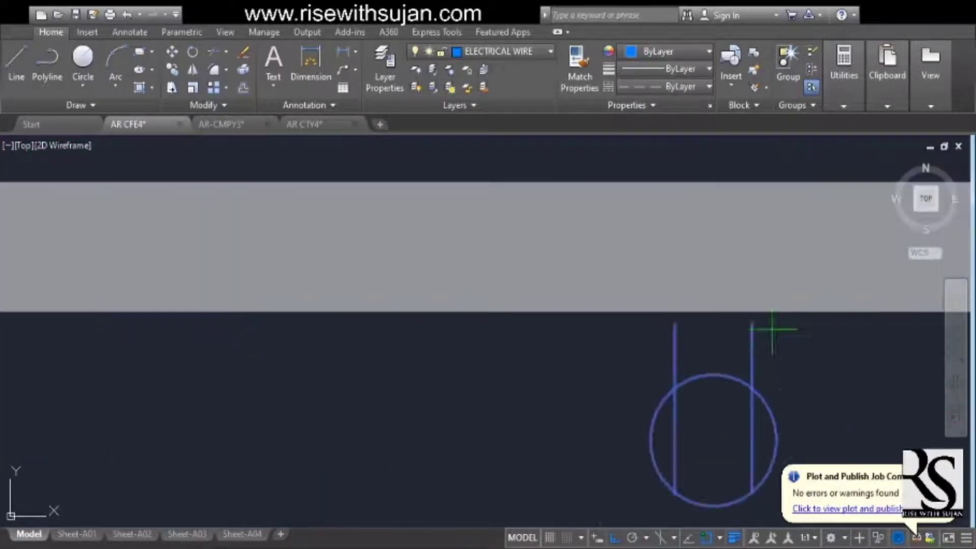
pyautogui.scroll(-6, 772, 329)
# Change the main floor drawing title to MAIN FLOOR ELECTRICAL PLAN.
pyautogui.scroll(2, 574, 368)
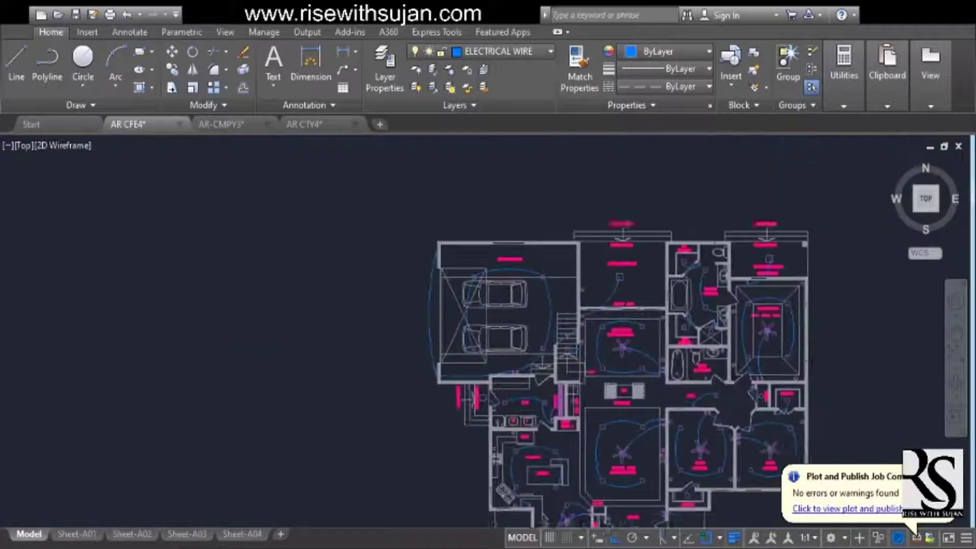
pyautogui.scroll(-3, 575, 368)
pyautogui.scroll(5, 464, 414)
pyautogui.doubleClick(452, 399)
pyautogui.doubleClick(453, 399)
pyautogui.write('E PLAN')
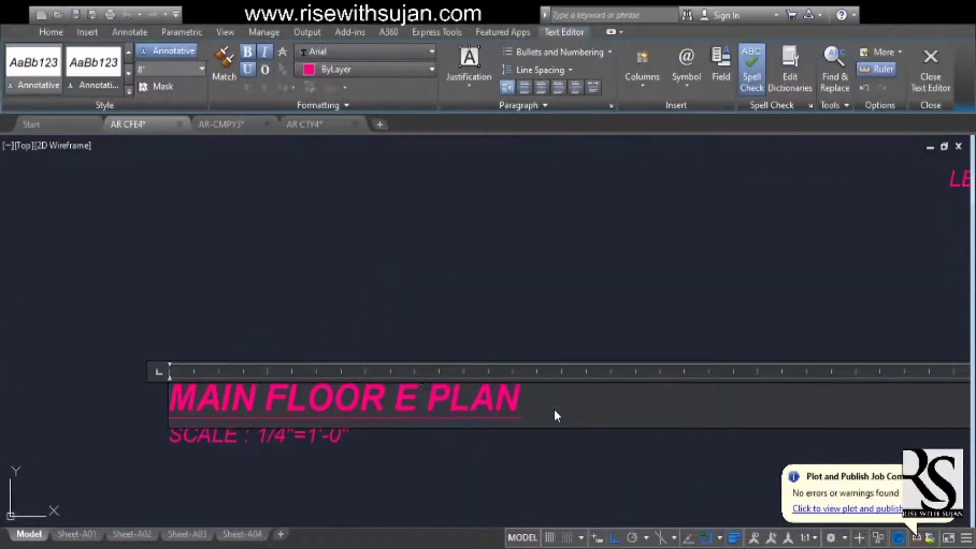
pyautogui.write('LECTRICAL')
pyautogui.click(554, 457)
# Replace WORKING with ELECTRICAL in the upper floor title so it reads UPPER FLOOR ELECTRICAL PLAN.
pyautogui.scroll(-3, 554, 356)
pyautogui.scroll(4, 521, 391)
pyautogui.click(521, 393)
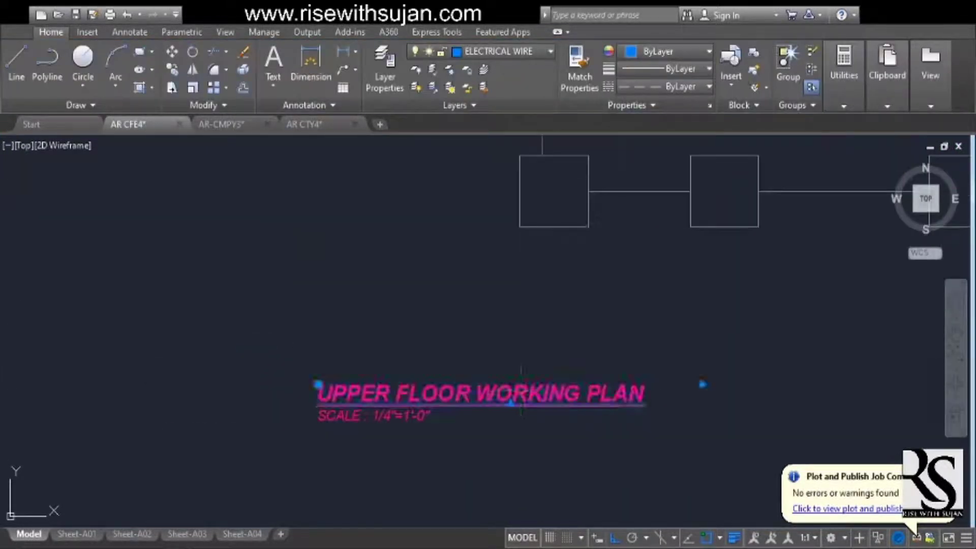
pyautogui.doubleClick(521, 394)
pyautogui.doubleClick(587, 391)
pyautogui.write('ELECTRICAL')
pyautogui.click(686, 322)
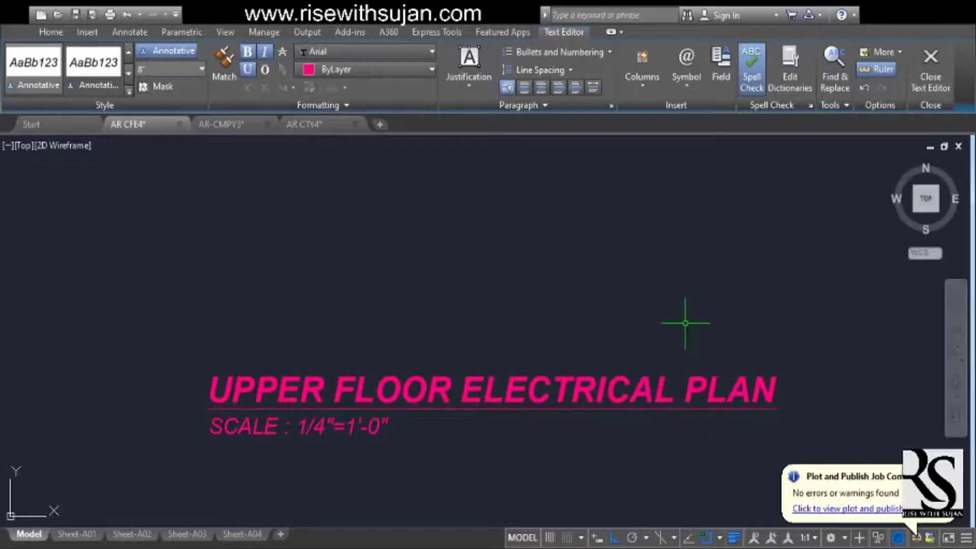
pyautogui.scroll(-4, 686, 322)
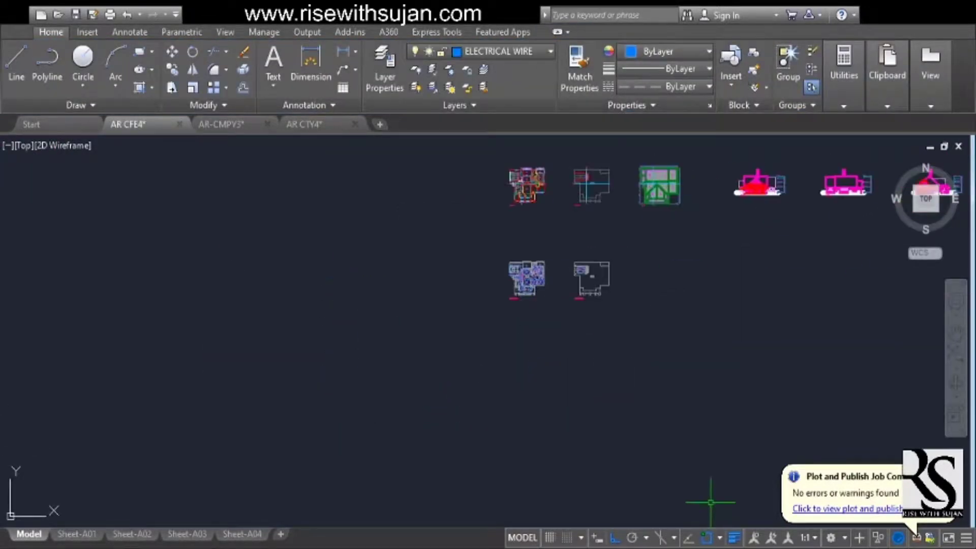